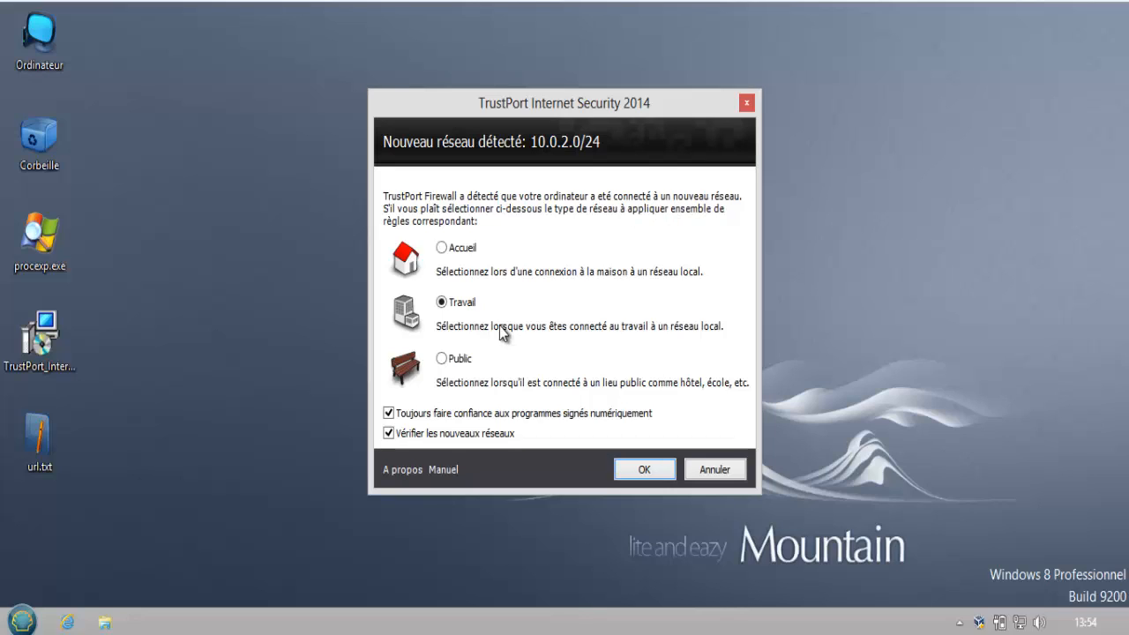
Assign the Accueil network type to the newly detected network and confirm the choice
left_click(459, 249)
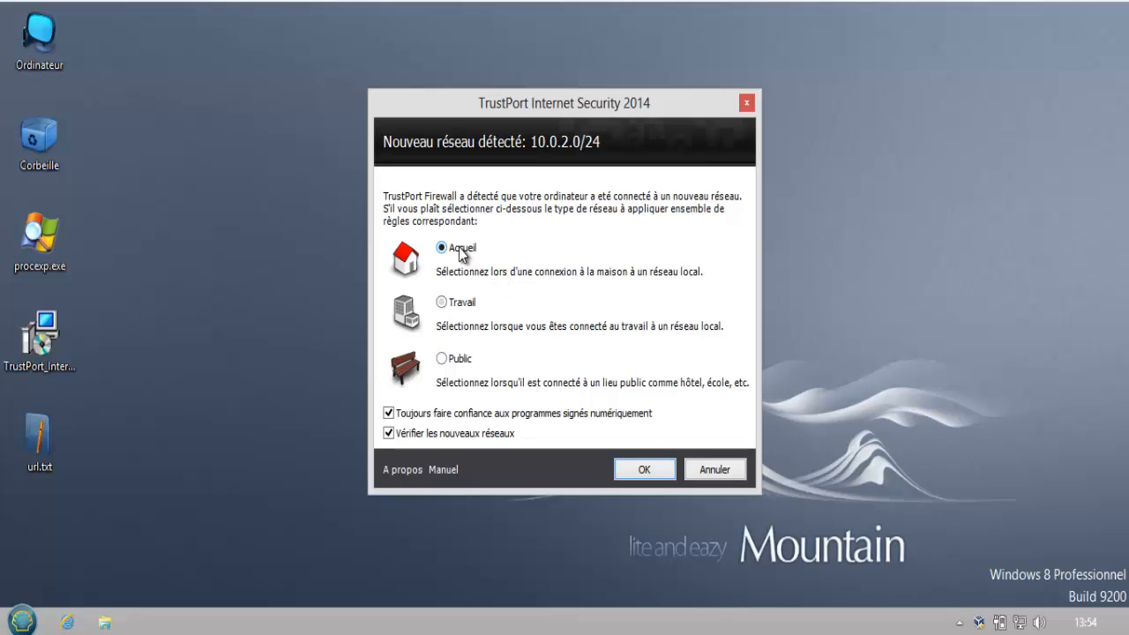
left_click(643, 469)
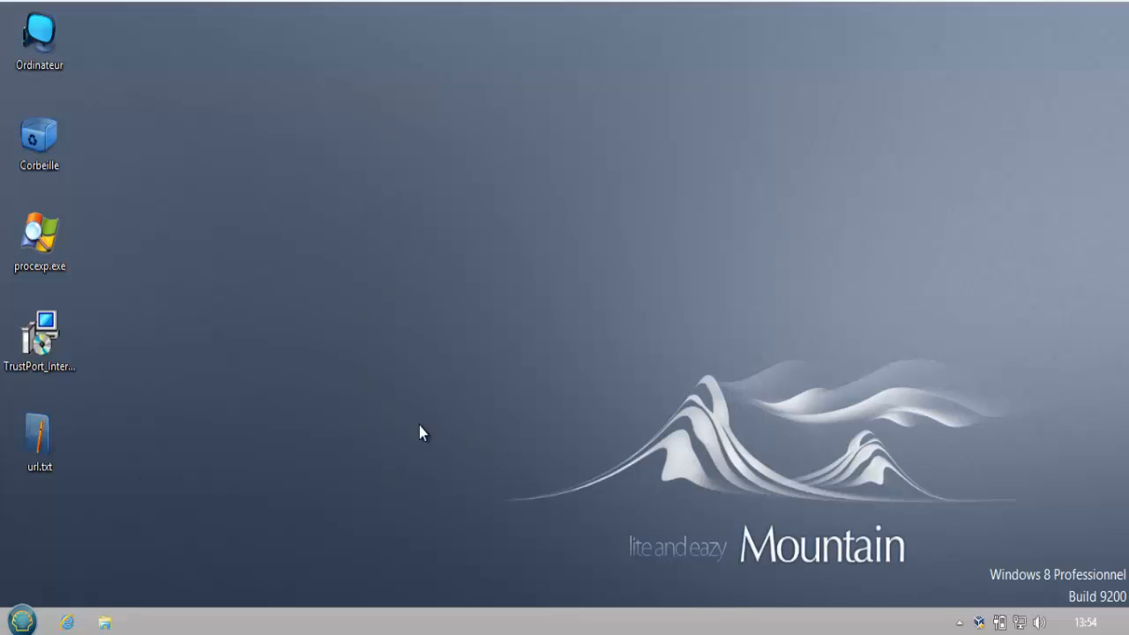
Launch Process Explorer and look through the running processes, including the TrustPort ones
double_click(44, 243)
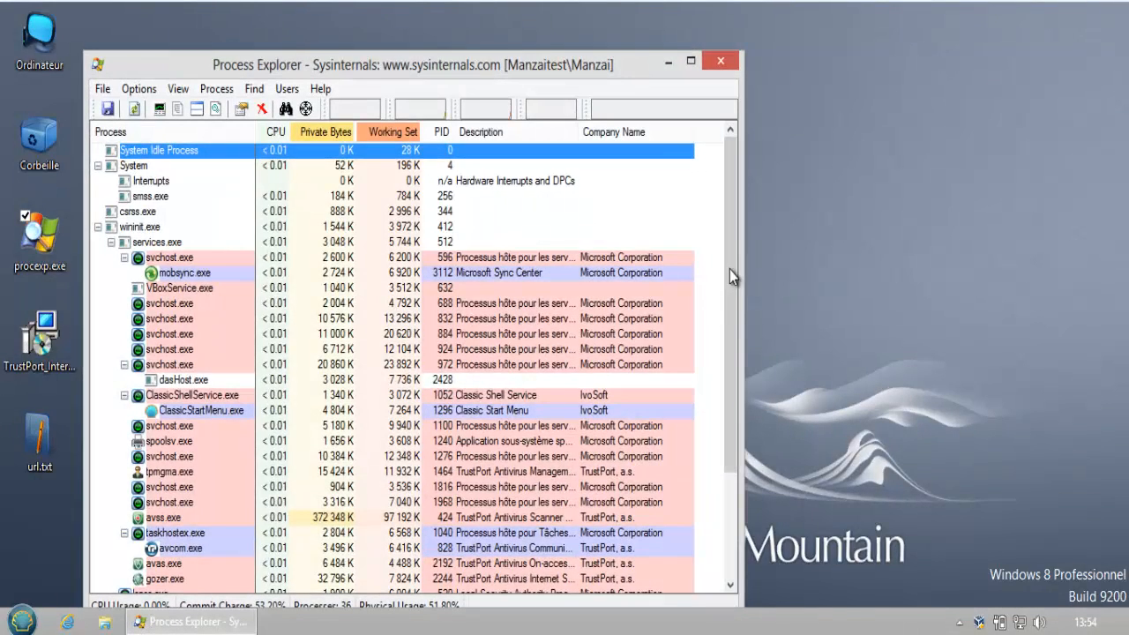
left_click_drag(730, 269, 746, 403)
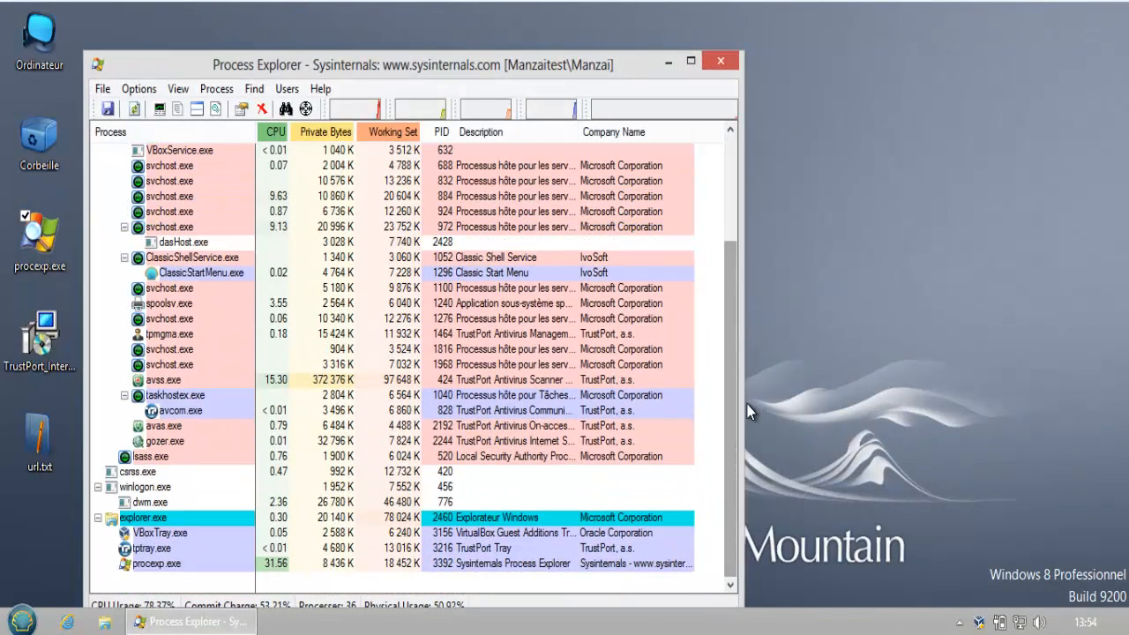
Open the TrustPort Internet Security main window, minimise Process Explorer and move the TrustPort window higher on the desktop
left_click(960, 623)
left_click_drag(985, 530, 941, 626)
double_click(960, 623)
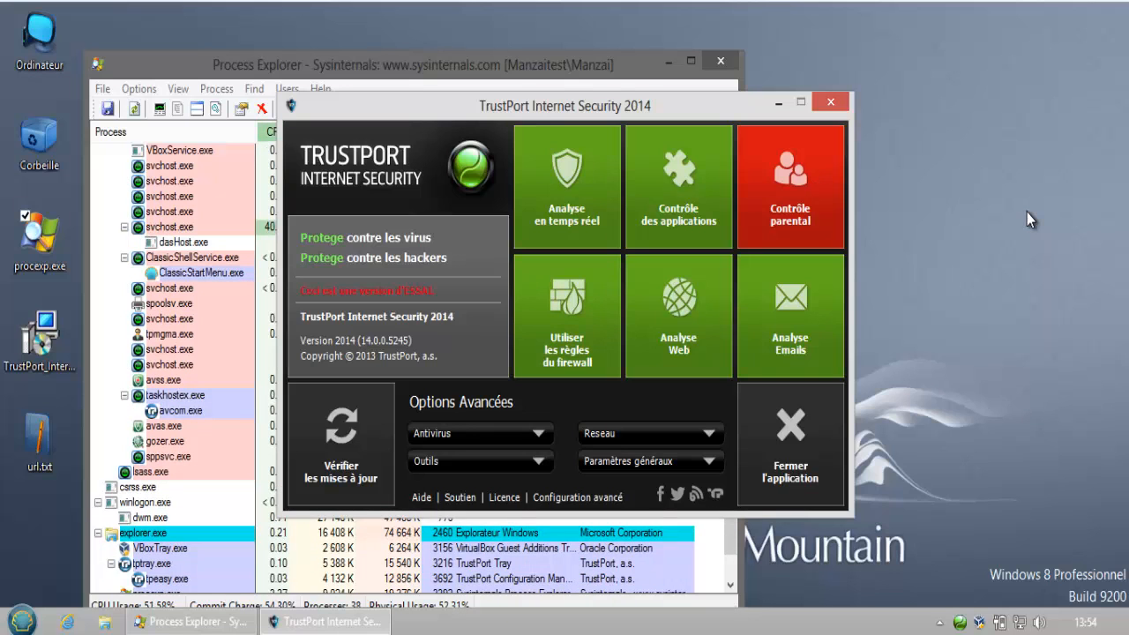
left_click(669, 63)
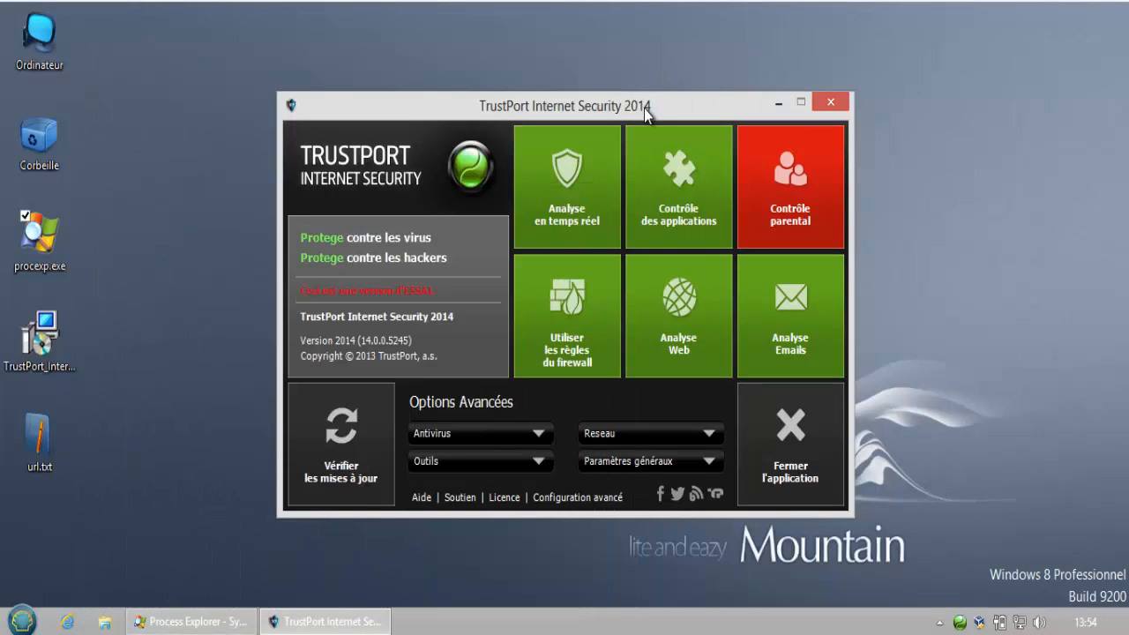
left_click_drag(647, 110, 645, 60)
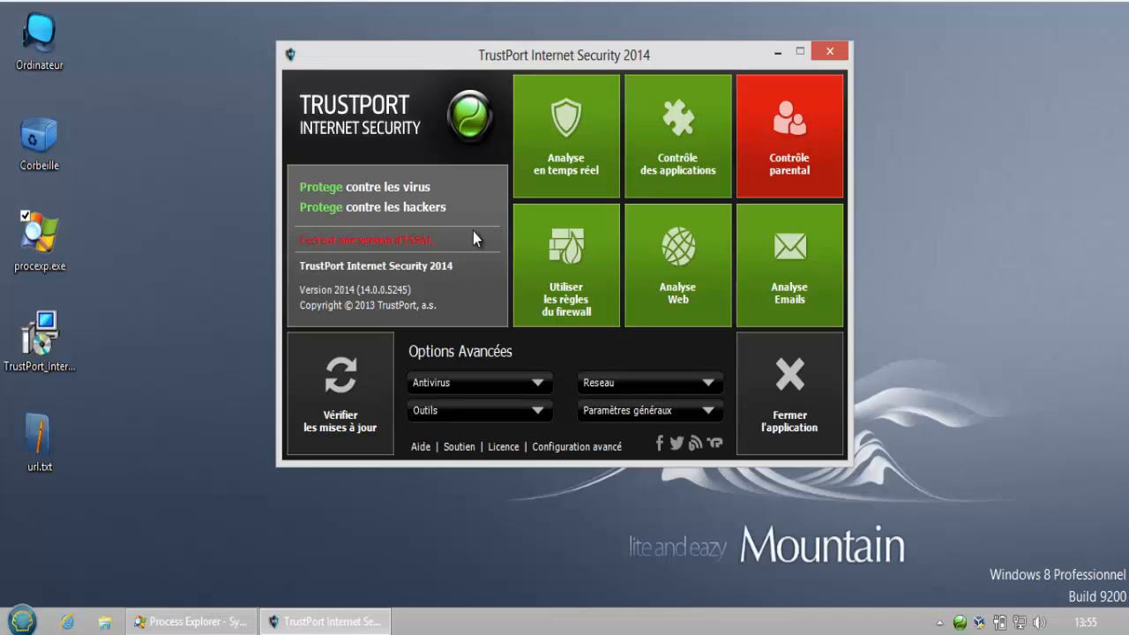
Start the check for TrustPort updates and dismiss the licence key report
left_click(358, 377)
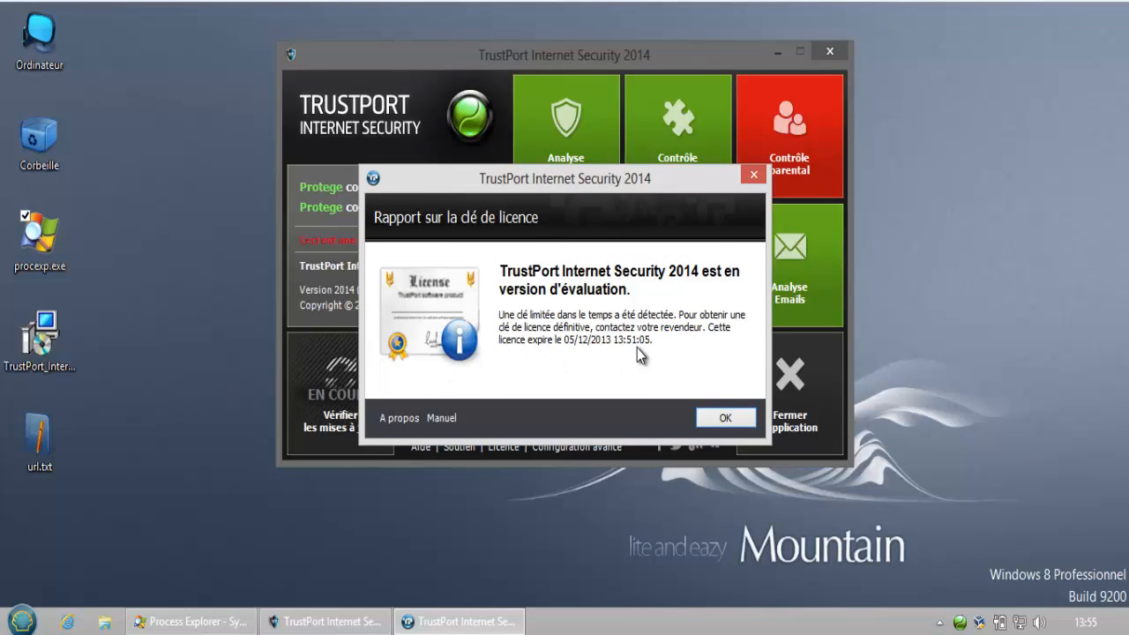
left_click(716, 418)
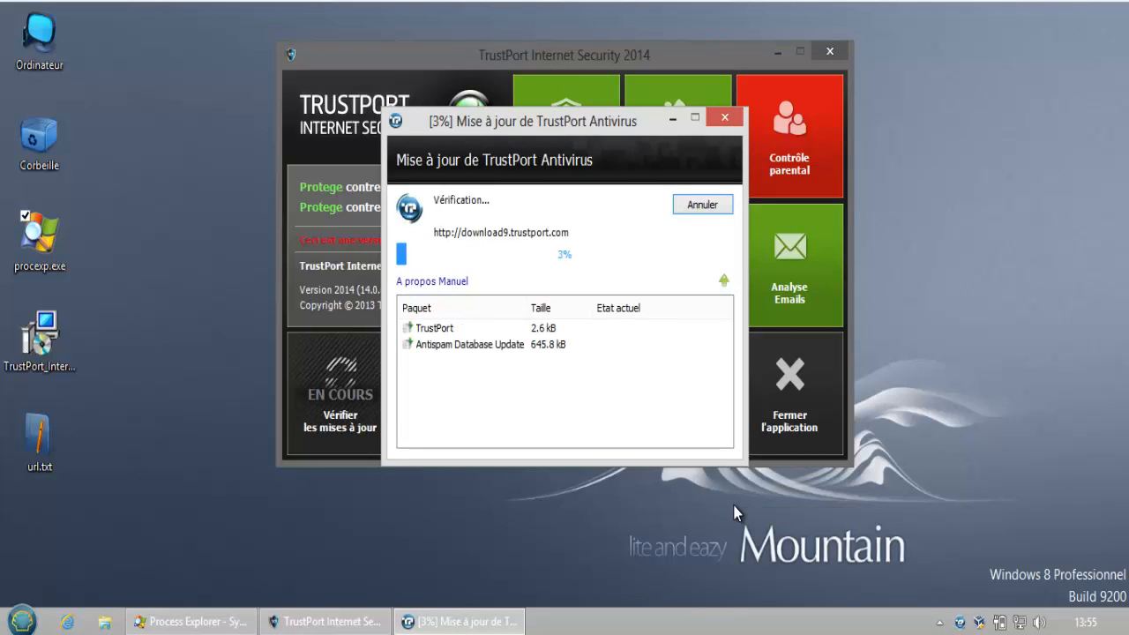
Review the packages listed in the TrustPort Antivirus update, including Parent Lock and Xenon, and minimise the update window
left_click(467, 351)
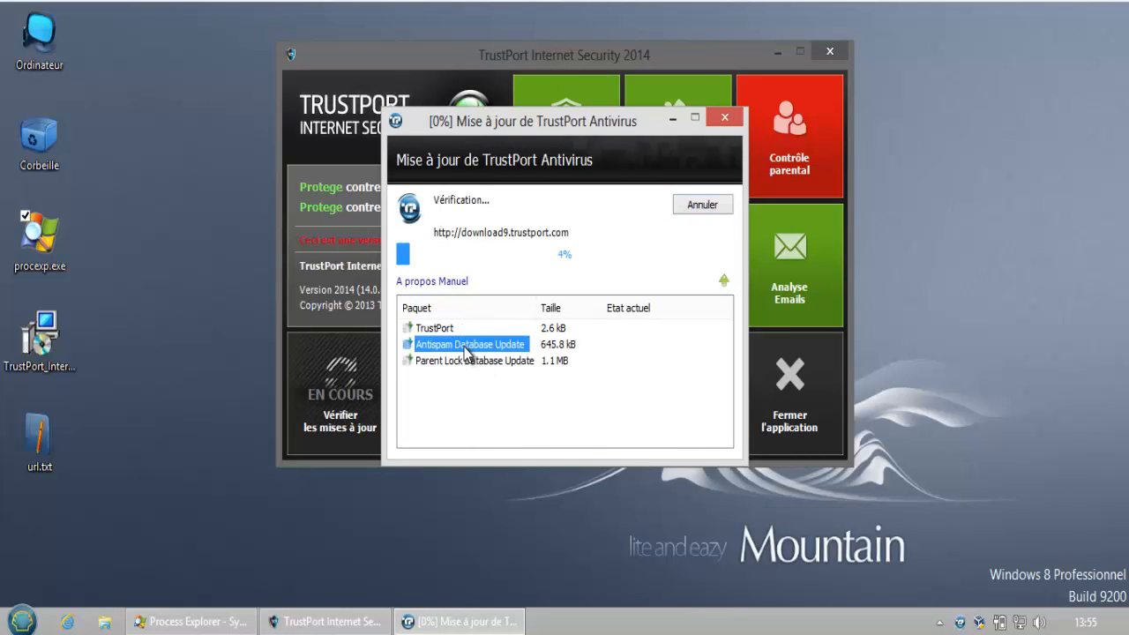
left_click(499, 362)
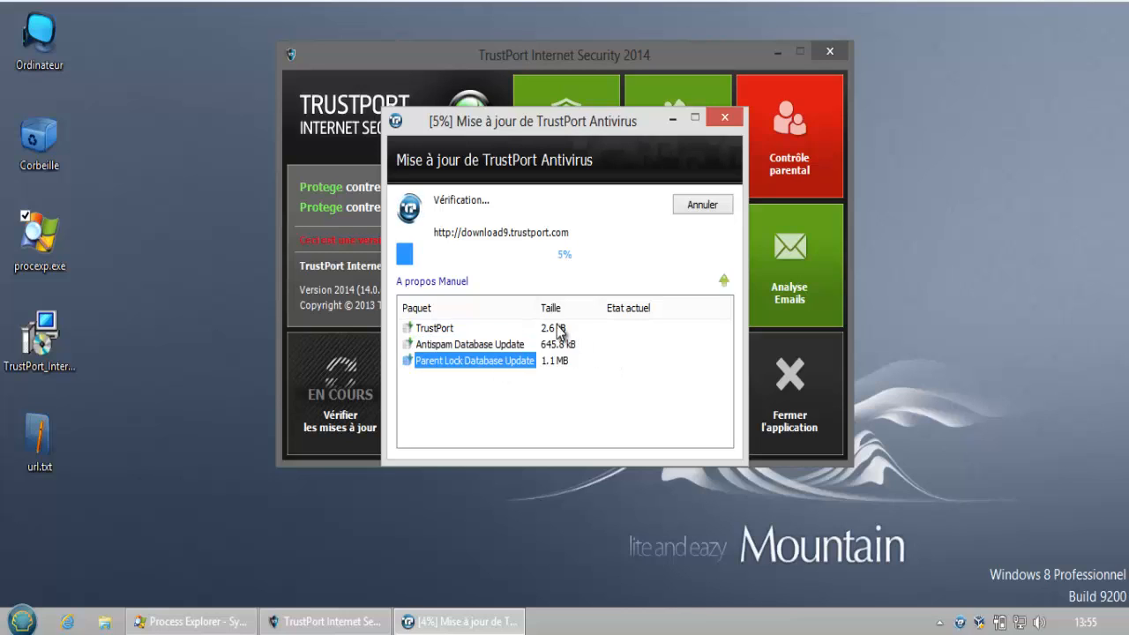
left_click_drag(535, 305, 587, 305)
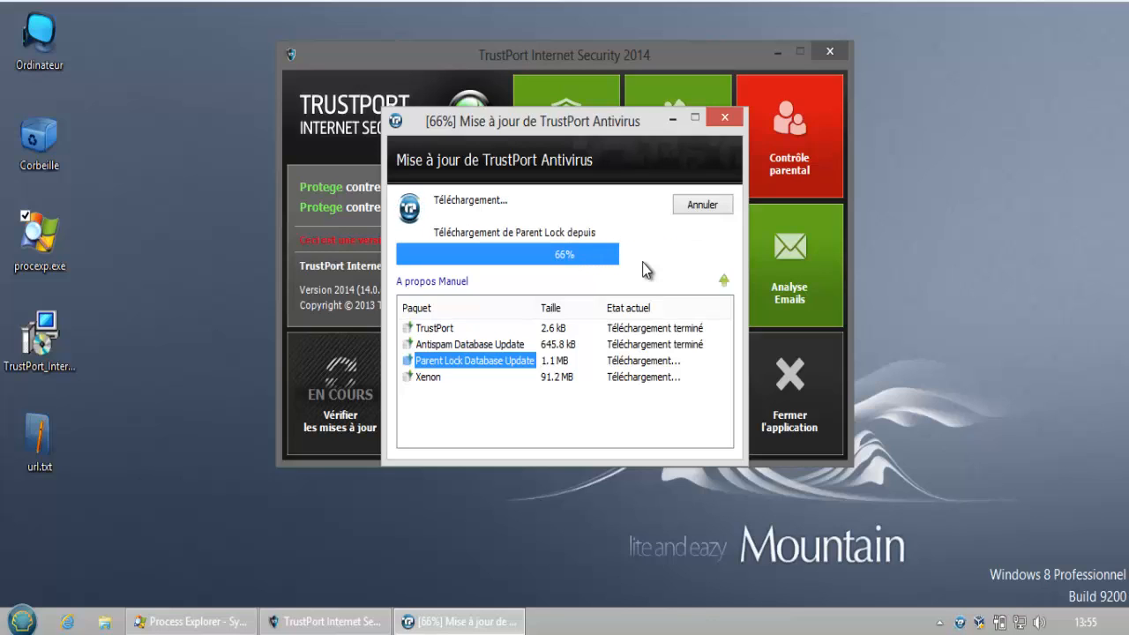
left_click(425, 377)
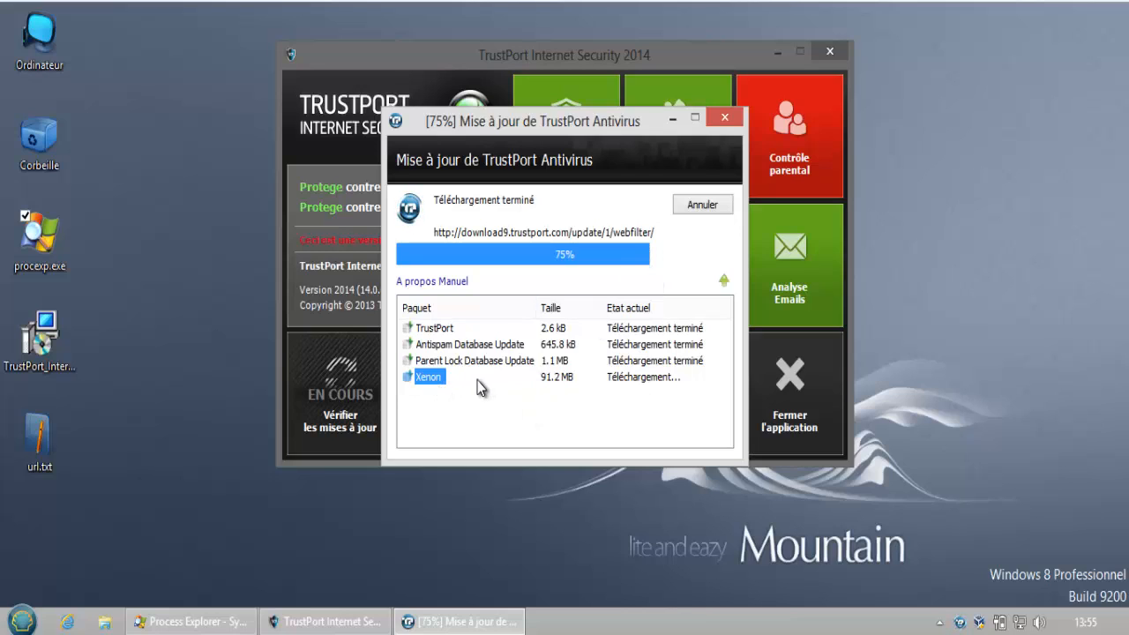
left_click(197, 372)
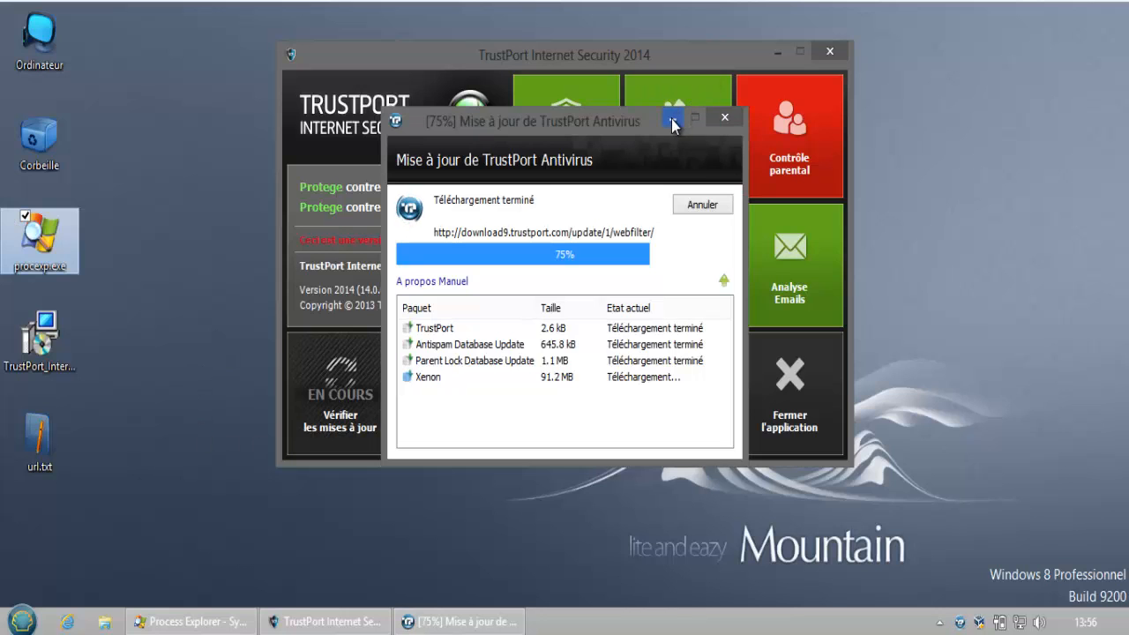
left_click(673, 118)
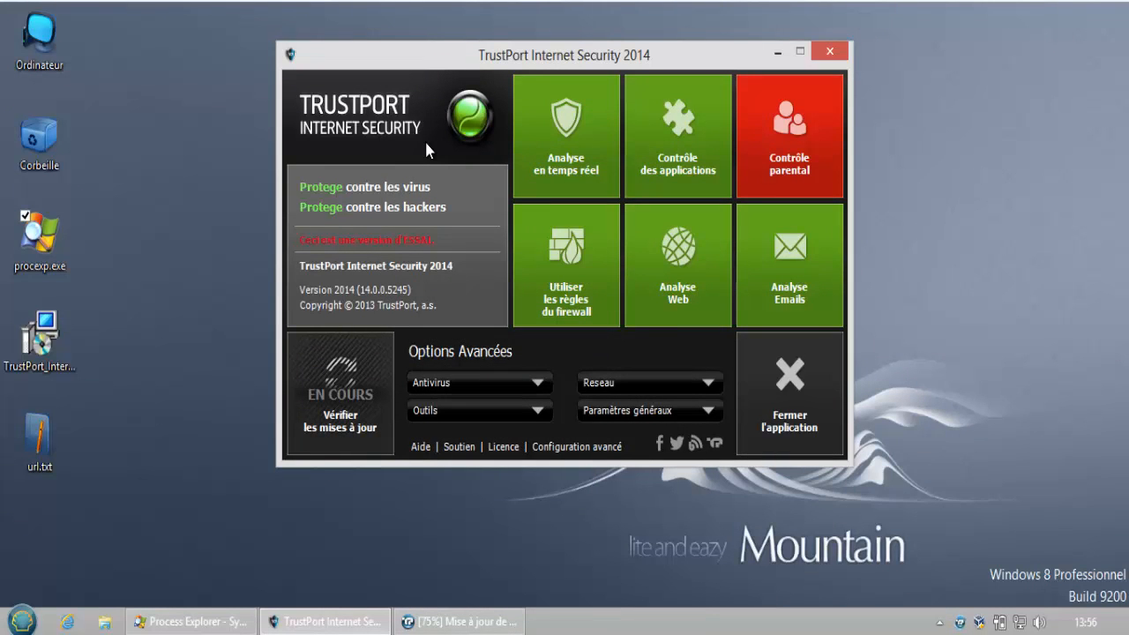
left_click(537, 384)
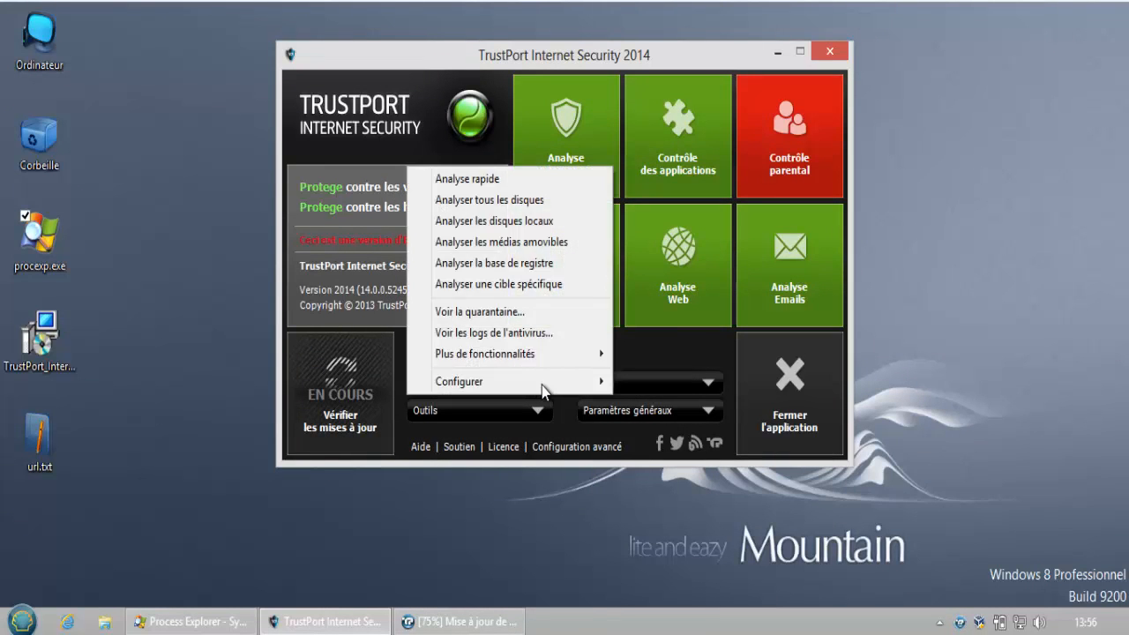
mouse_move(560, 390)
left_click(508, 505)
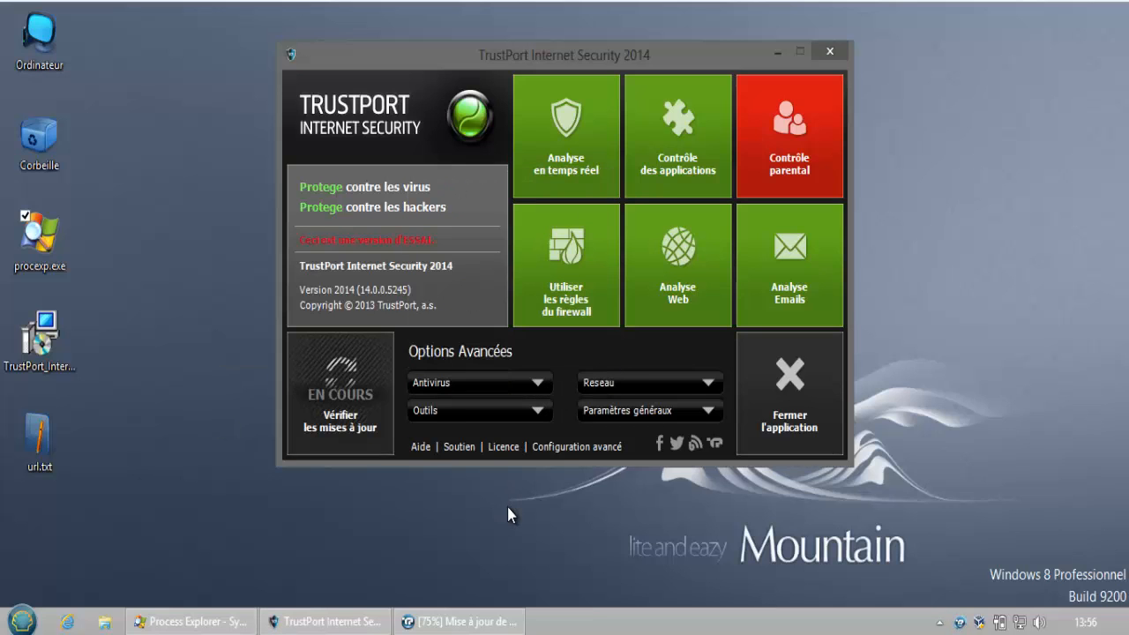
Open the advanced configuration in a maximised window and set the real-time protection's required action to Mise en quarantaine
left_click(569, 448)
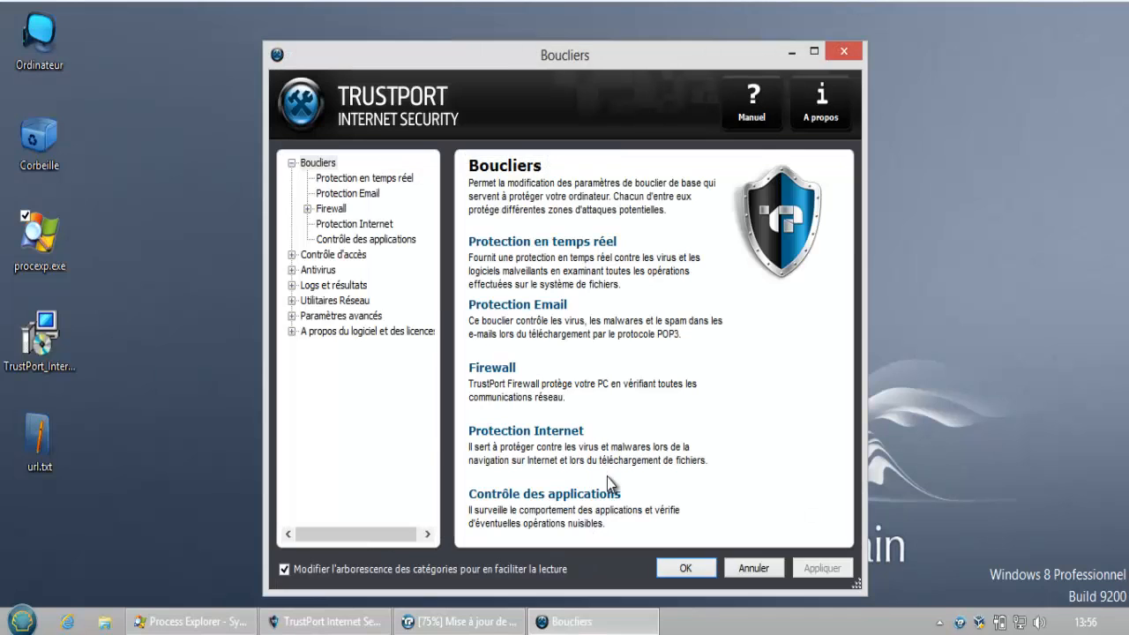
left_click(813, 50)
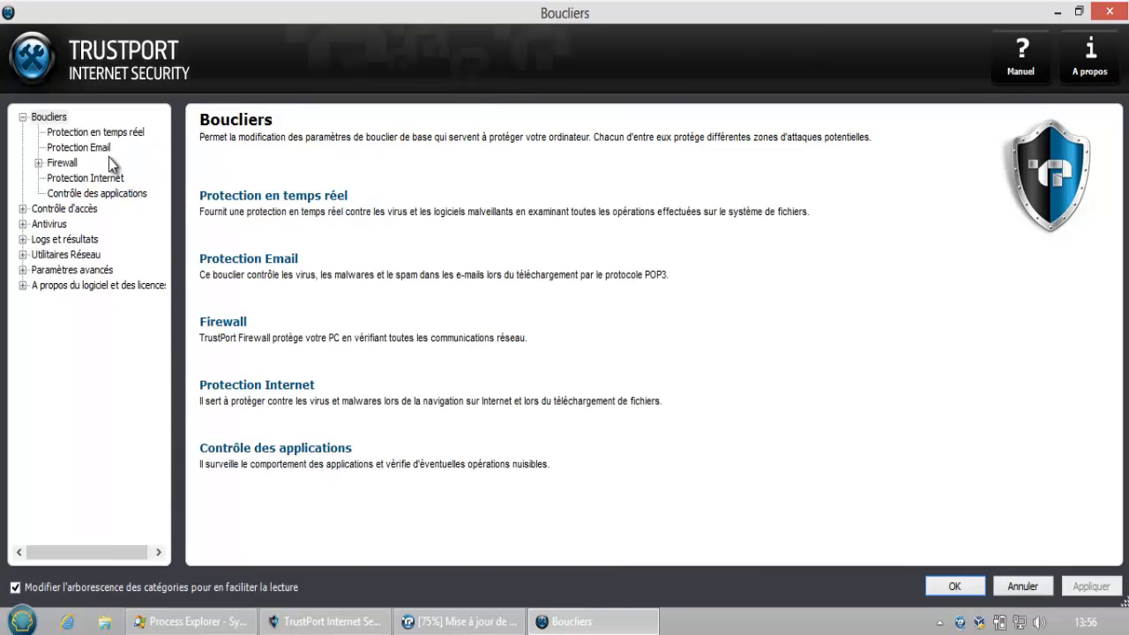
left_click(112, 132)
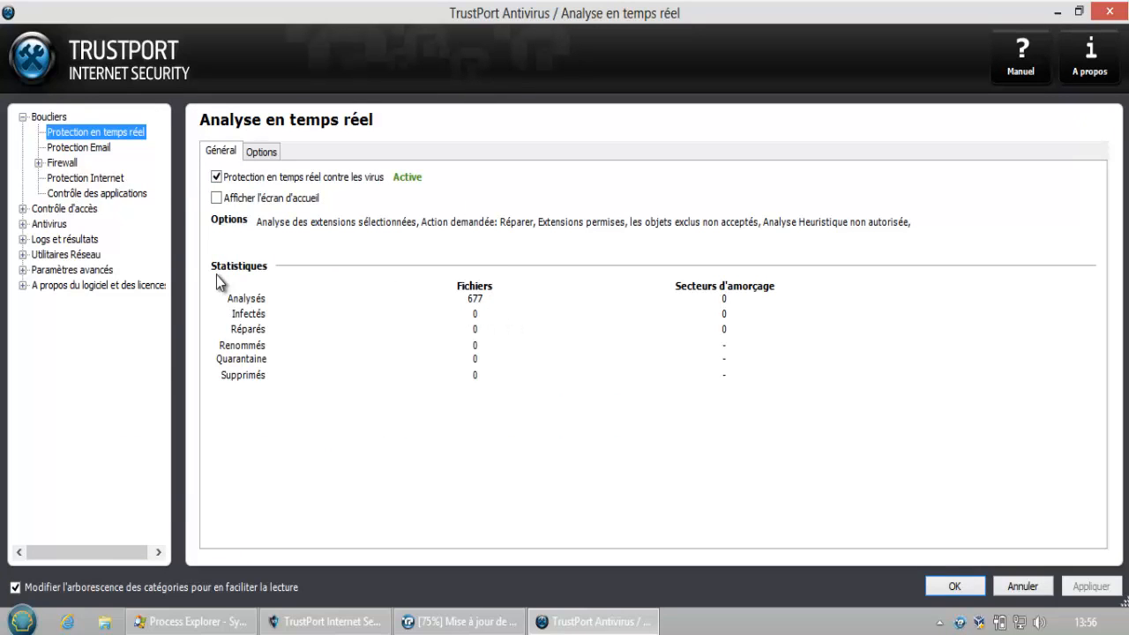
left_click(263, 153)
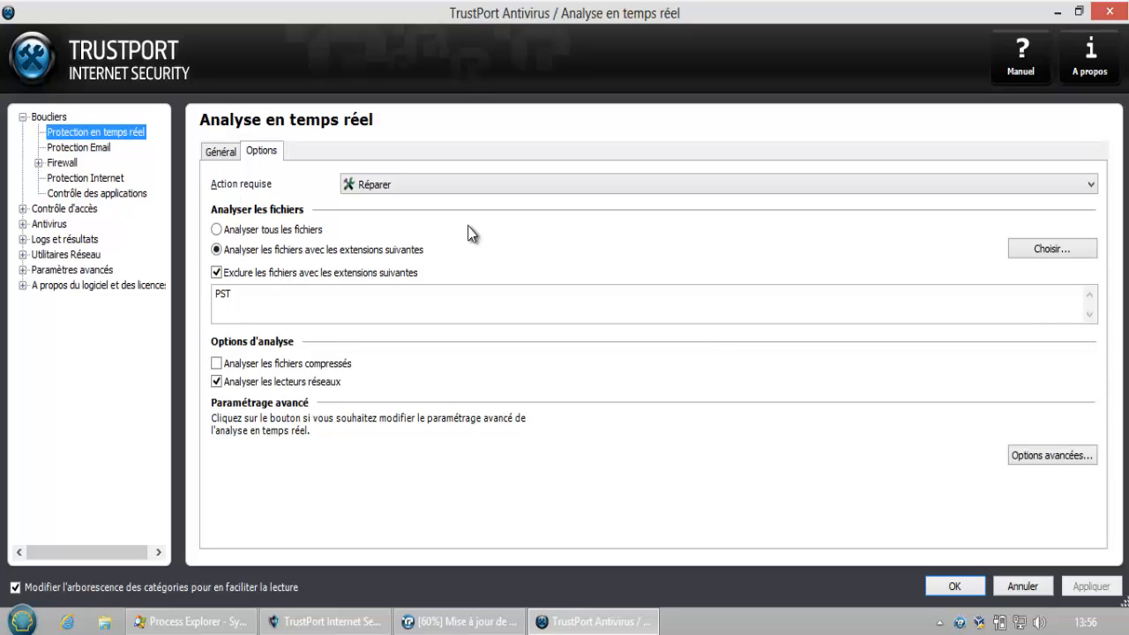
left_click(458, 184)
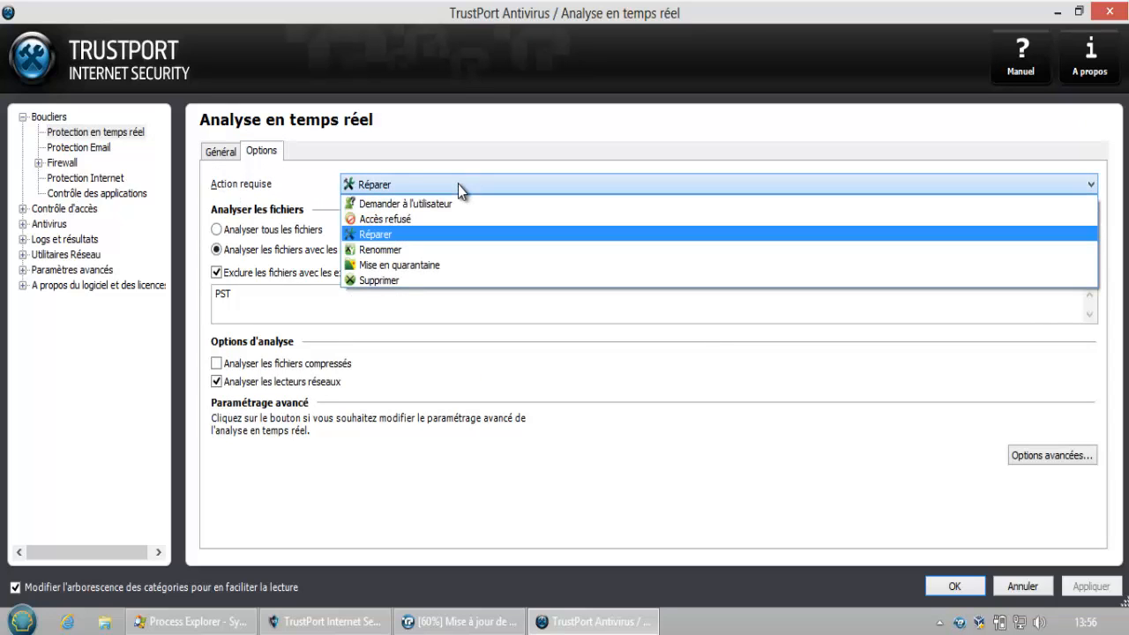
left_click(394, 267)
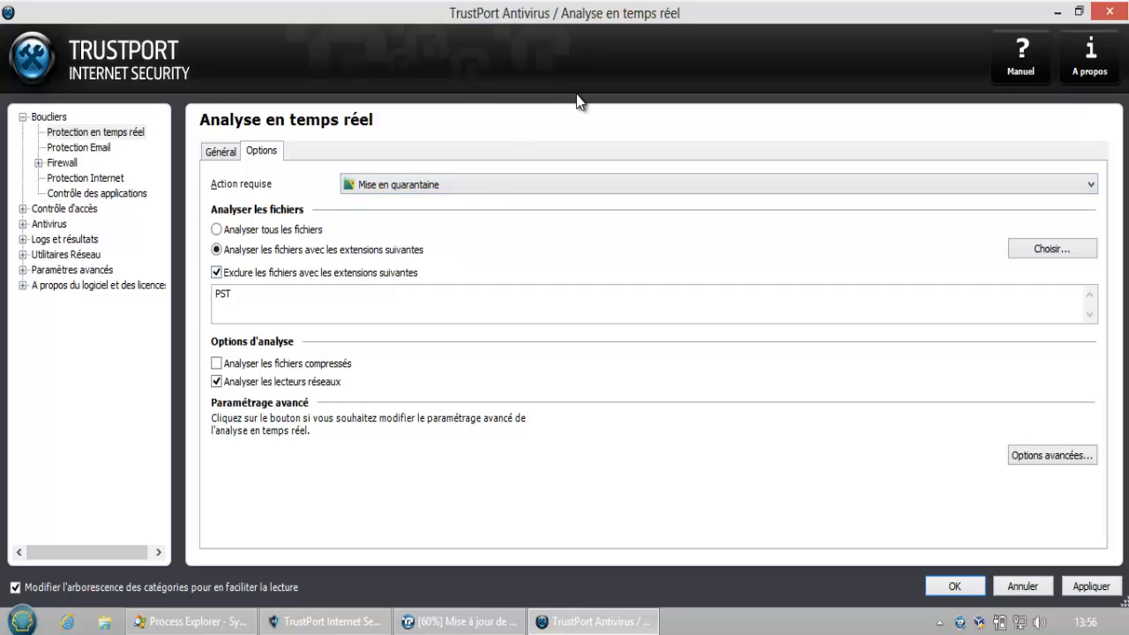
Check the progress of the running TrustPort Antivirus update and return to the real-time protection options
left_click(471, 185)
left_click(471, 185)
left_click(466, 623)
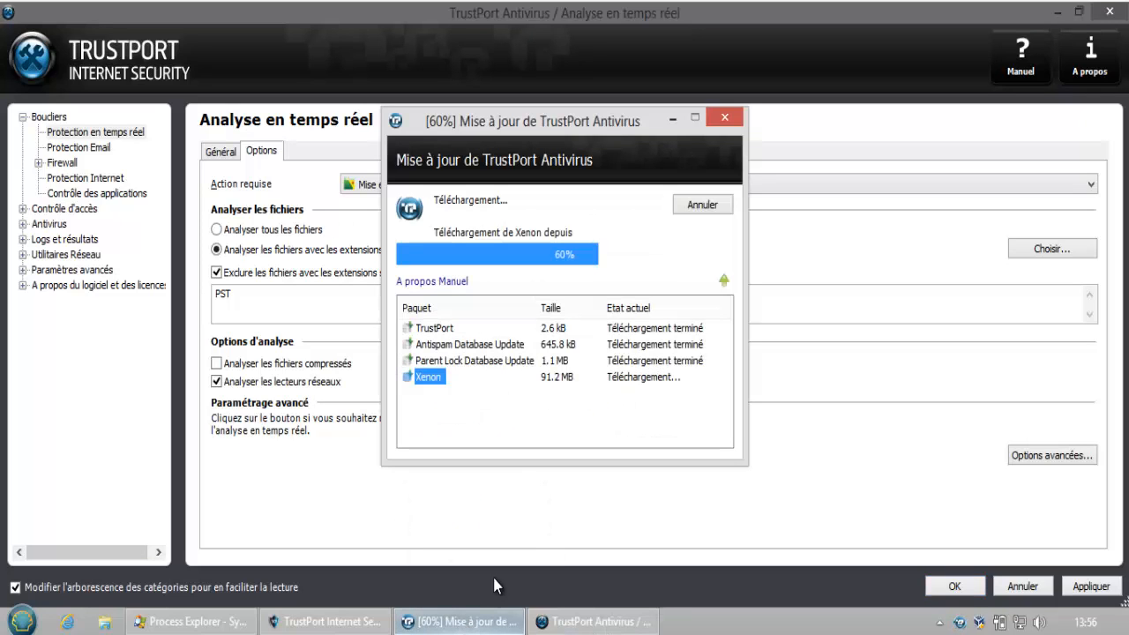
left_click(529, 521)
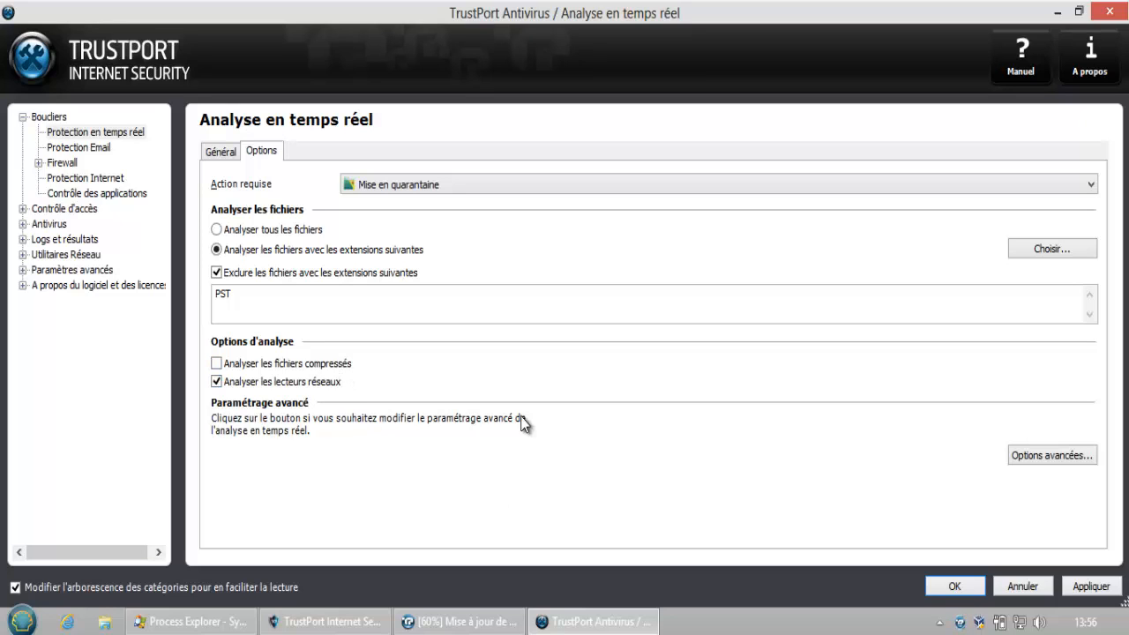
Enable heuristic analysis in the advanced options of the real-time protection
left_click(1066, 455)
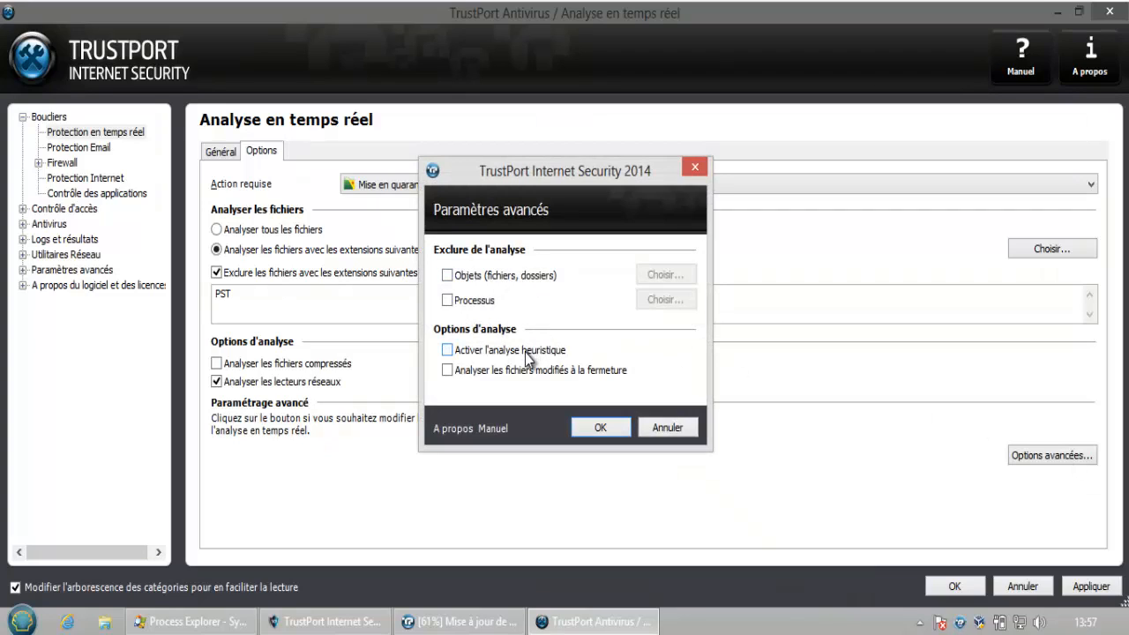
left_click(447, 350)
left_click(595, 429)
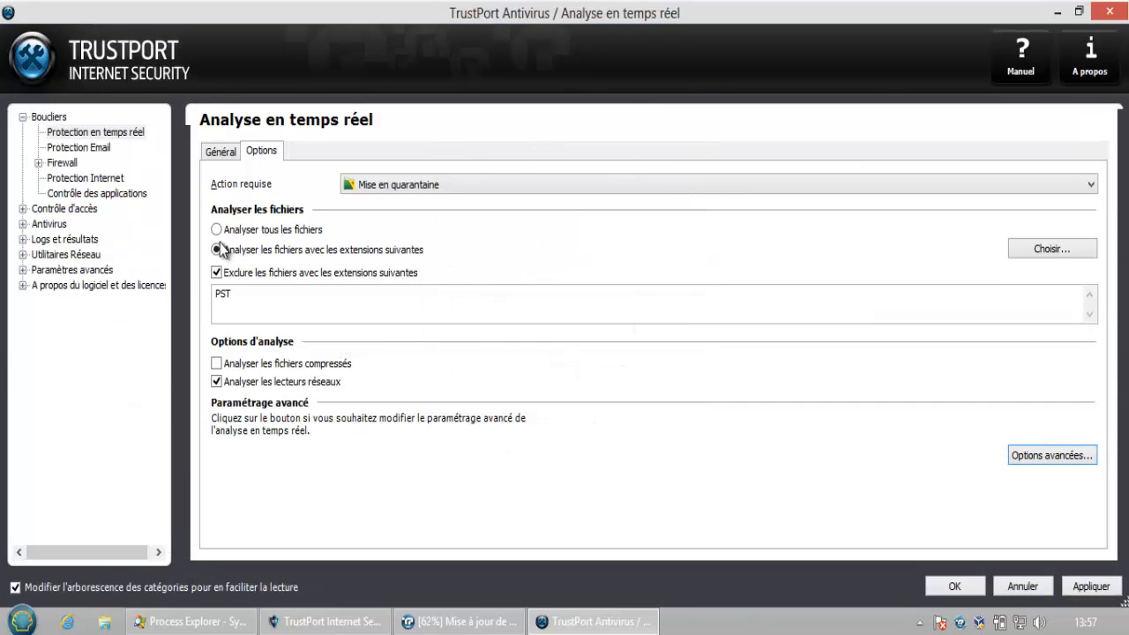
Review the email protection, firewall, Internet protection and application control settings, dismissing the Aero Glass notice
left_click(92, 150)
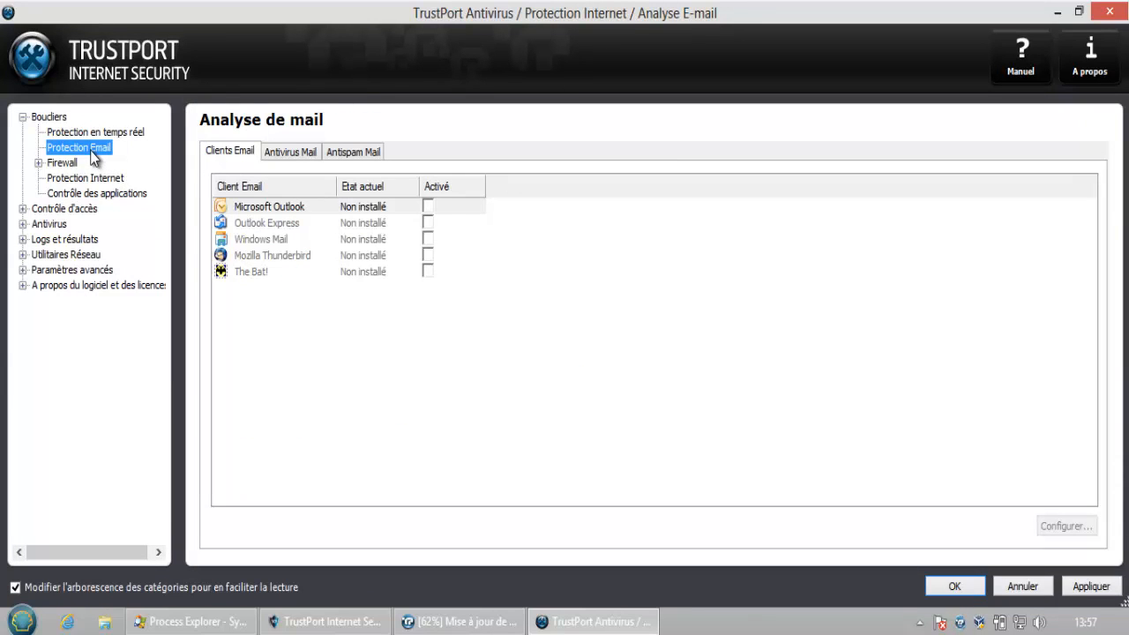
left_click(58, 166)
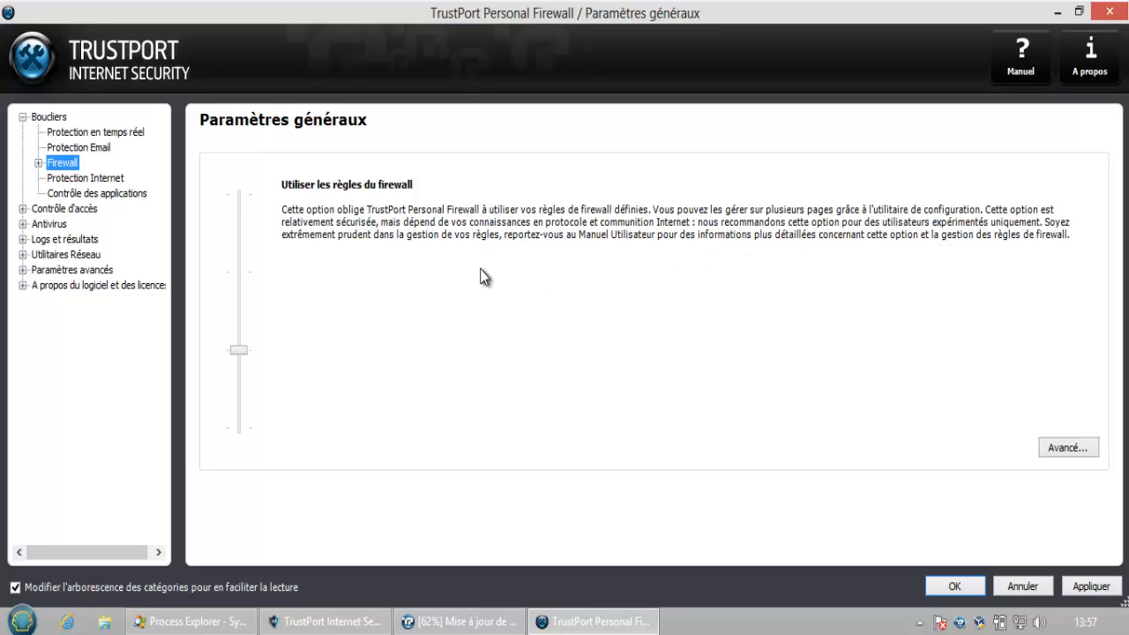
left_click(105, 182)
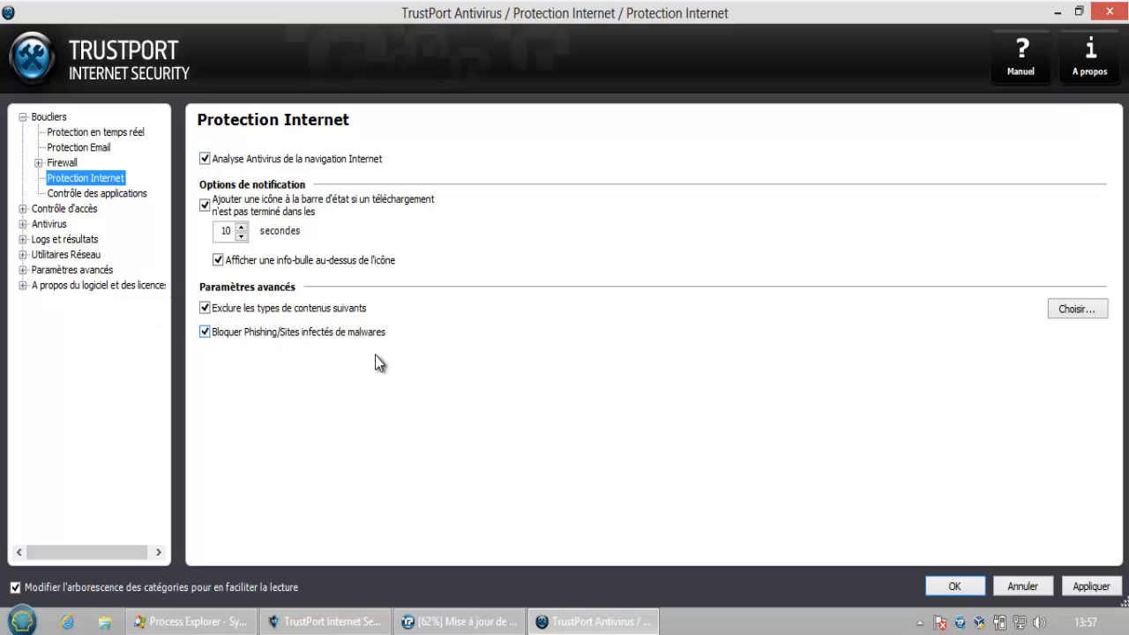
left_click(66, 195)
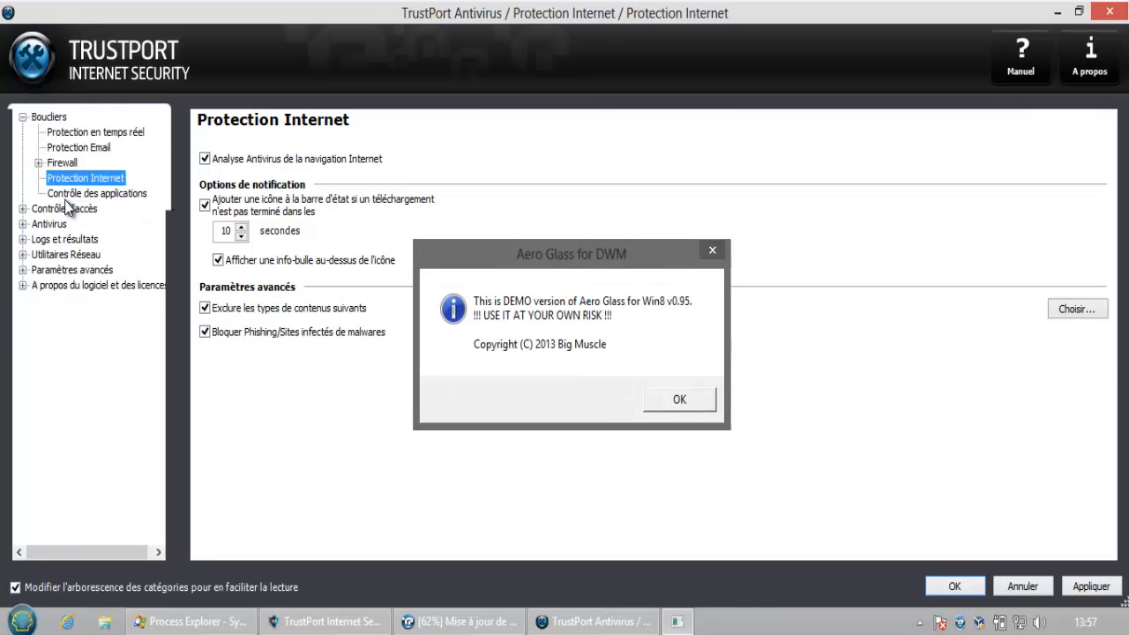
left_click(664, 405)
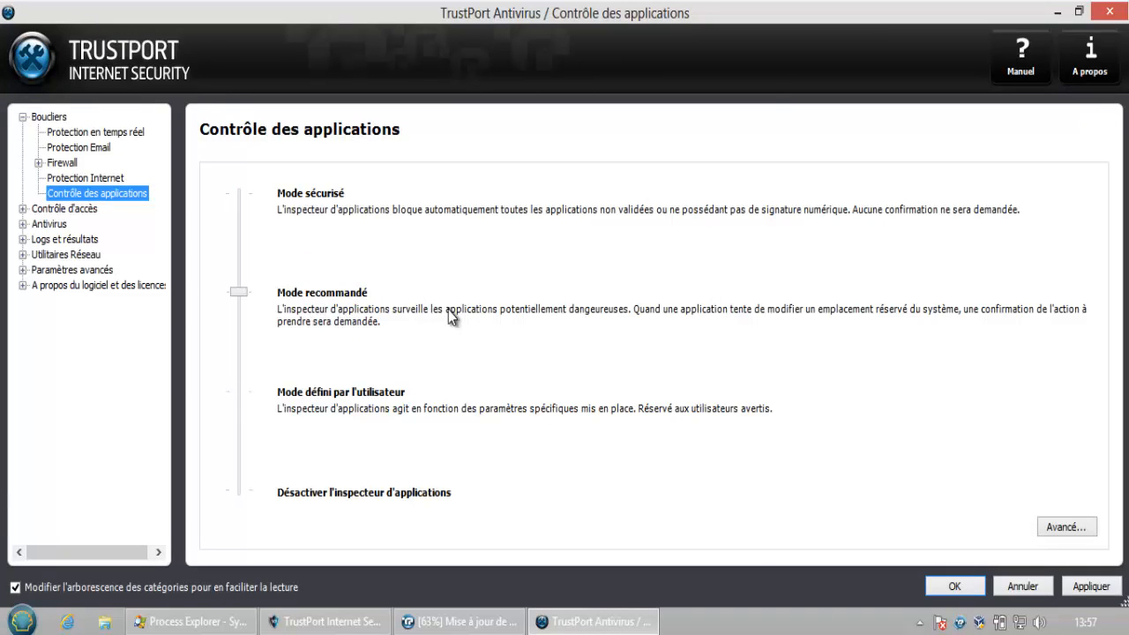
Look over the access control section with its password settings and expand the Antivirus section's overview
left_click(67, 211)
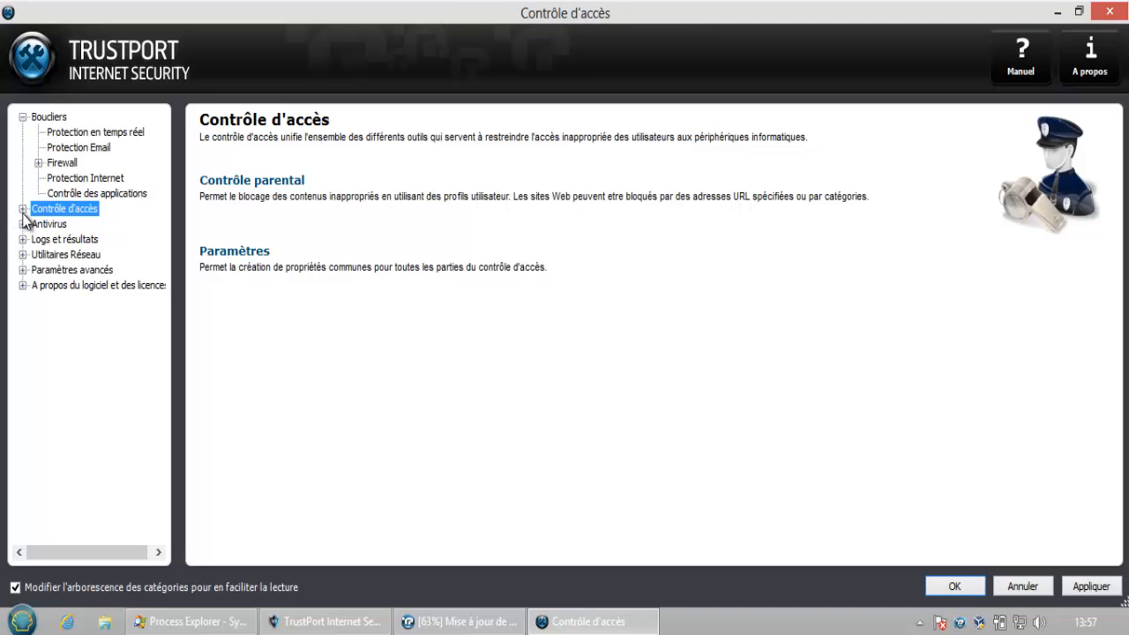
left_click(23, 209)
left_click(69, 241)
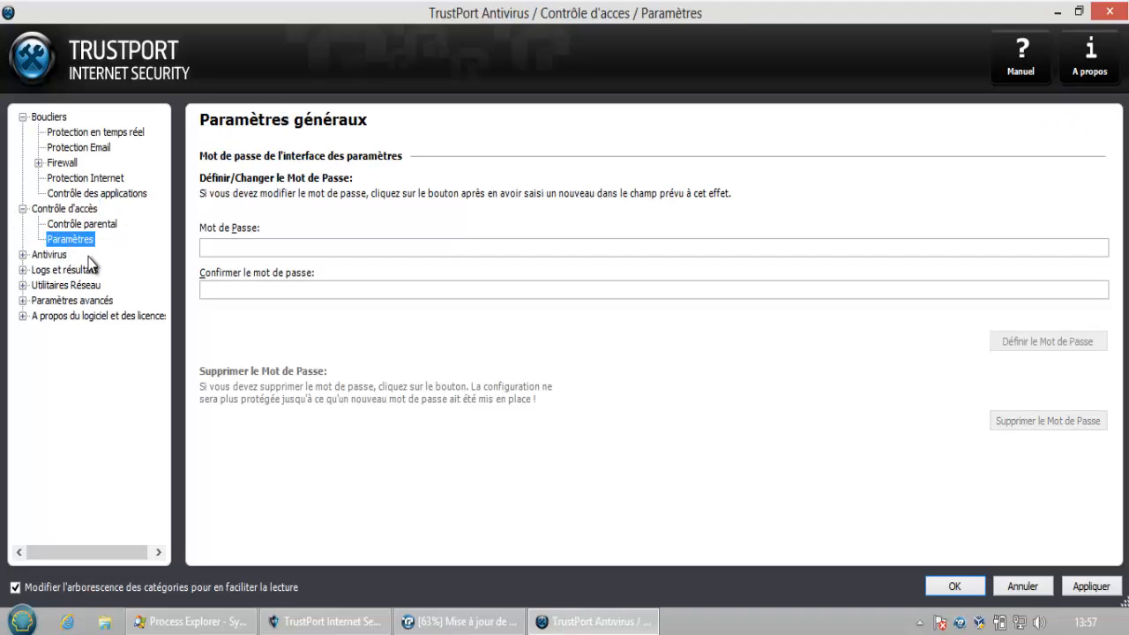
left_click(23, 255)
left_click(48, 256)
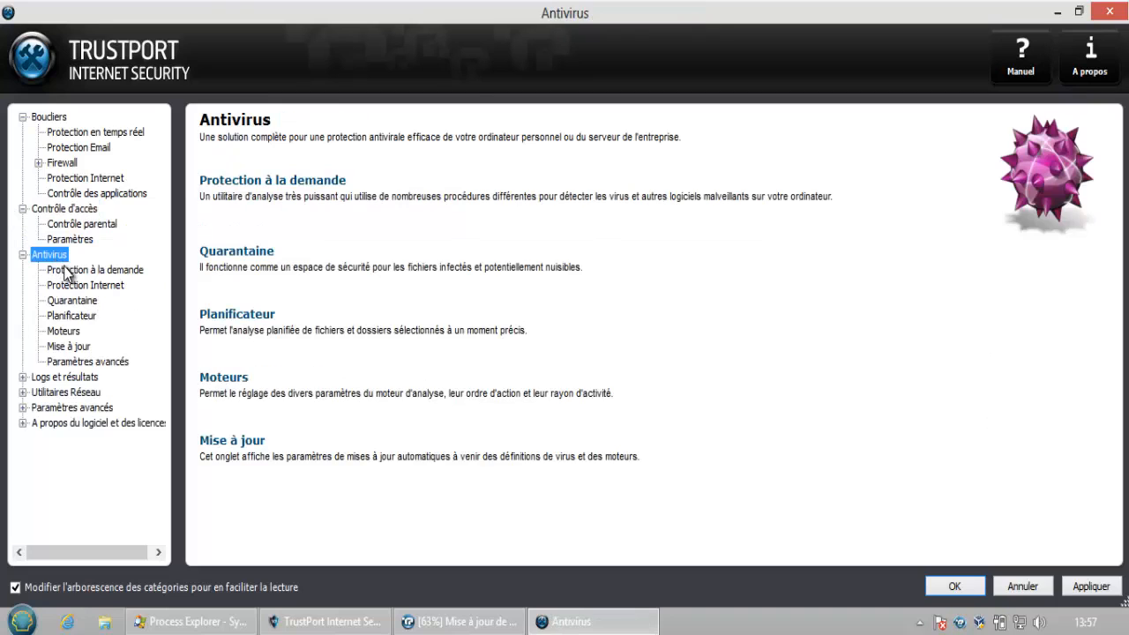
Set the required action of the on-demand scan to Mise en quarantaine and look over its advanced options
left_click(68, 274)
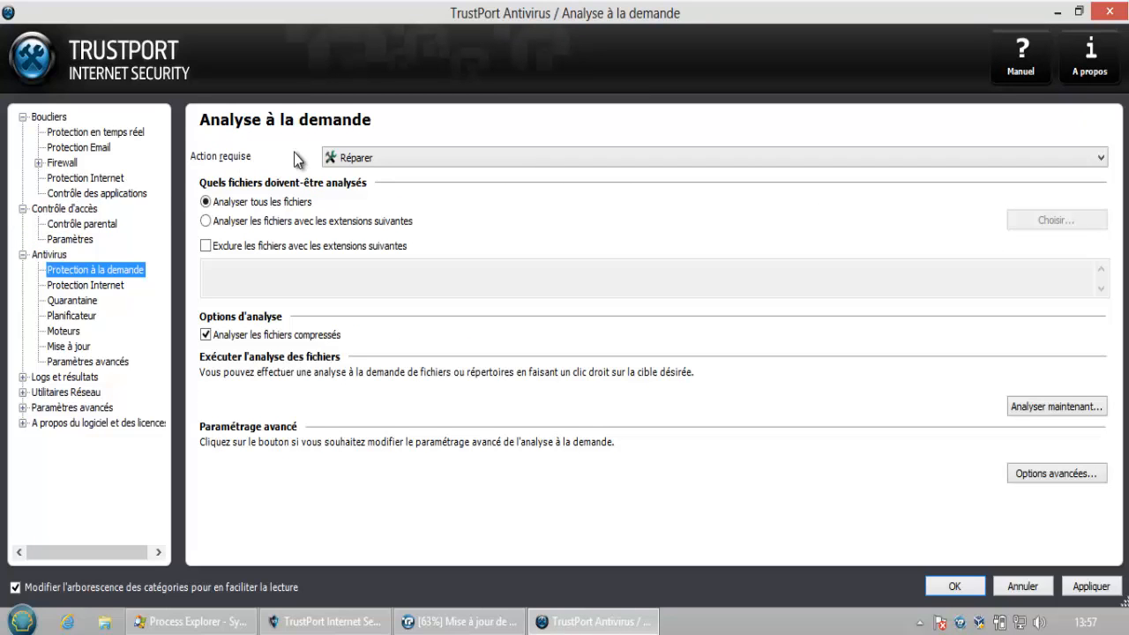
left_click(349, 156)
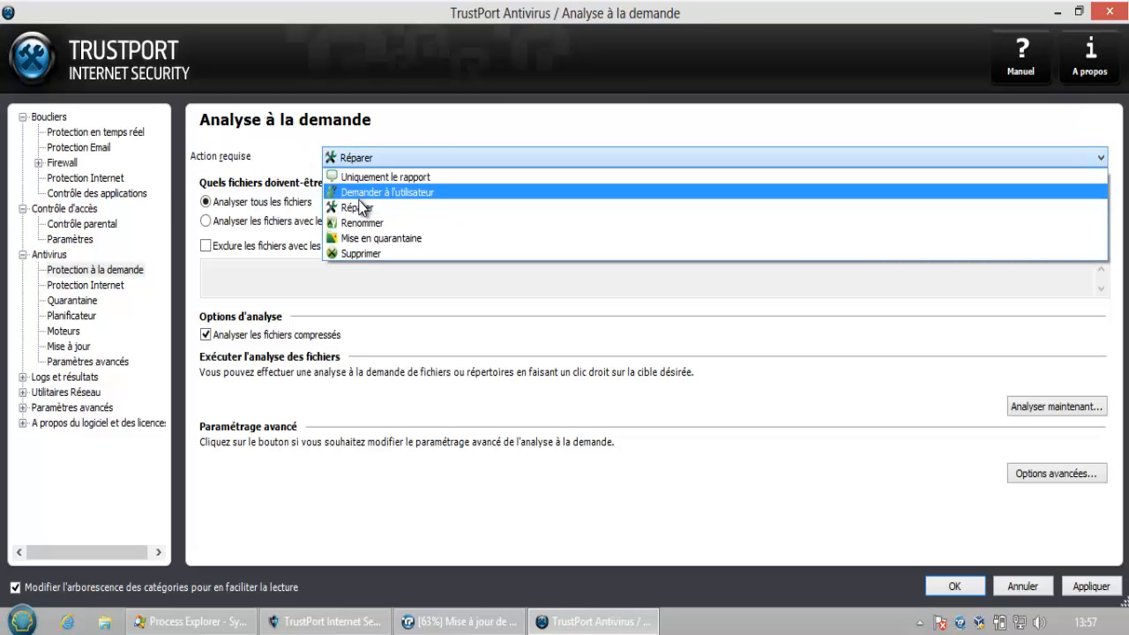
left_click(365, 238)
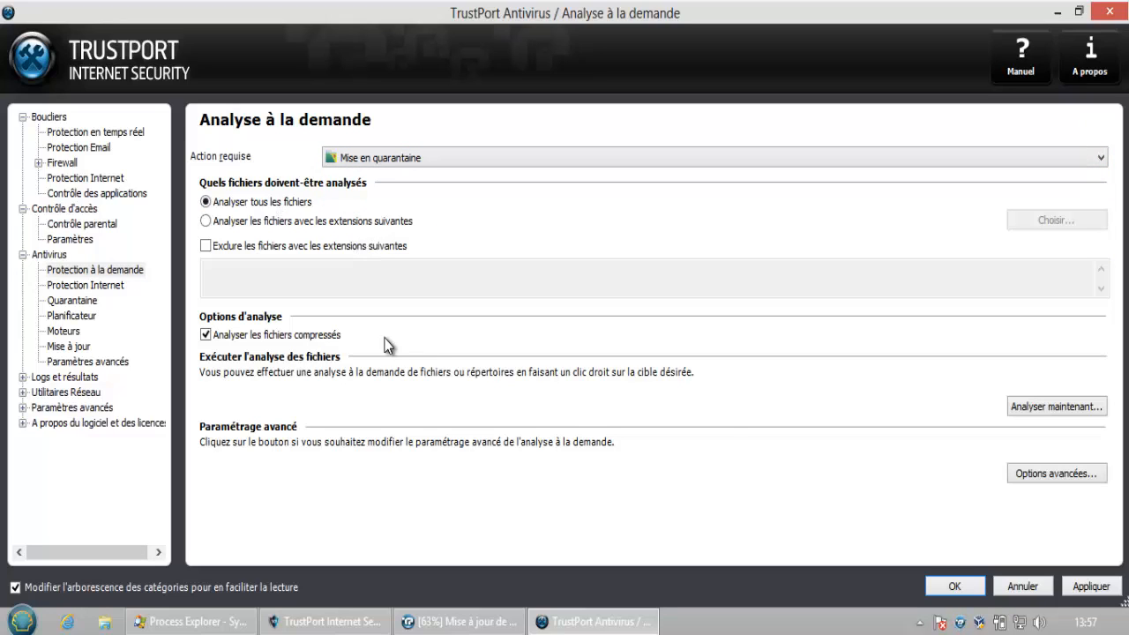
left_click(1043, 474)
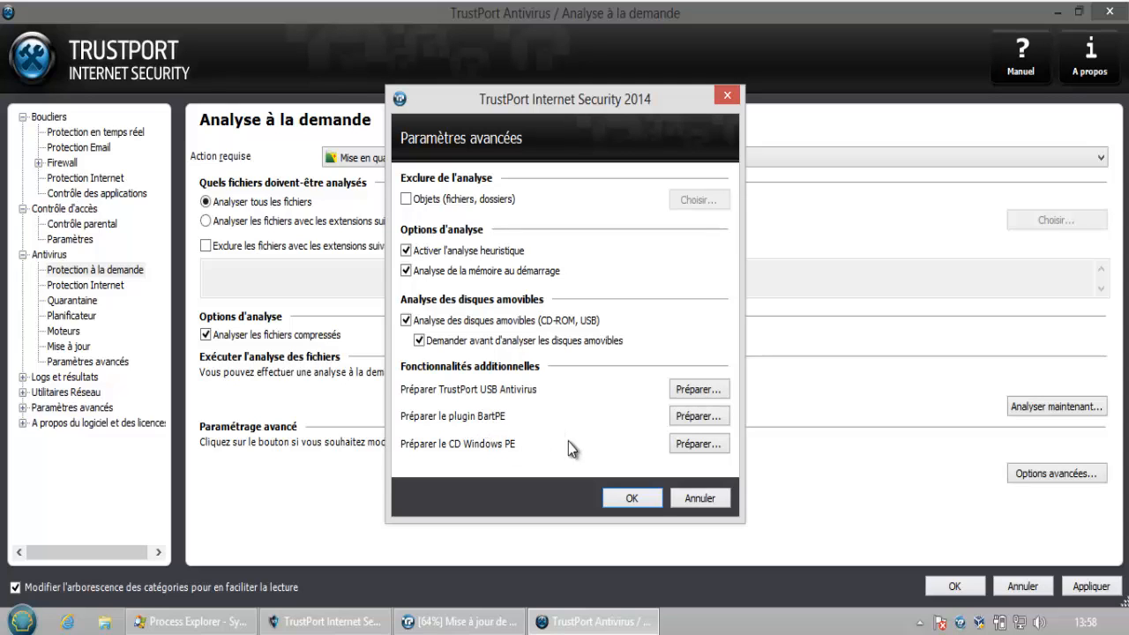
left_click(698, 499)
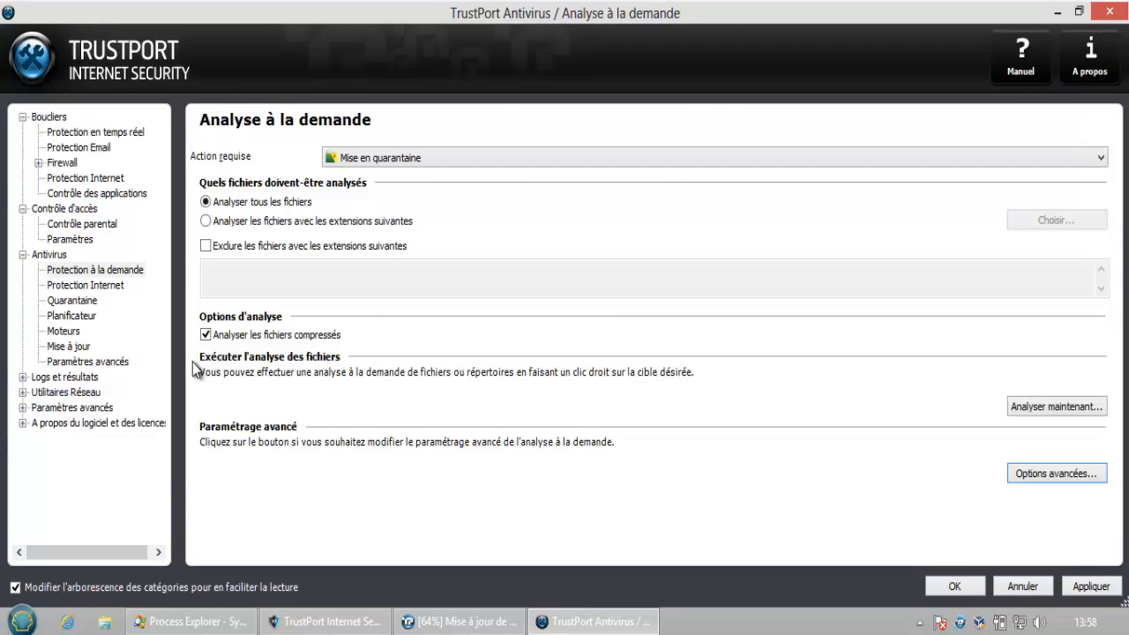
Look over the antivirus Internet protection, quarantine and scheduler pages and enable adware/riskware detection in the engine settings
left_click(99, 286)
left_click(78, 303)
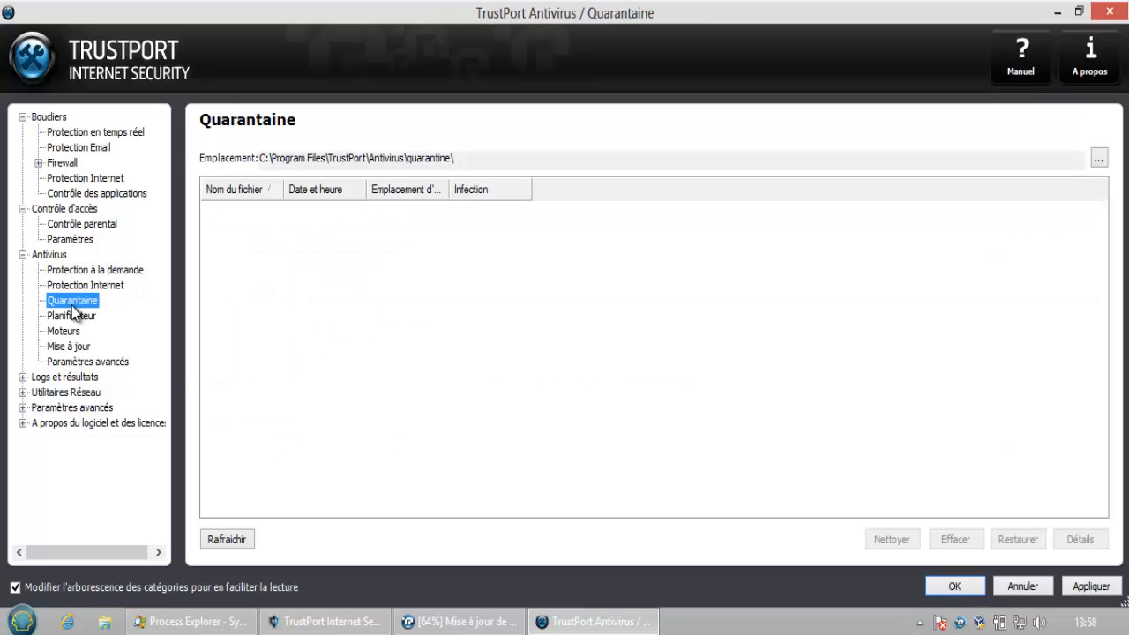
left_click(72, 317)
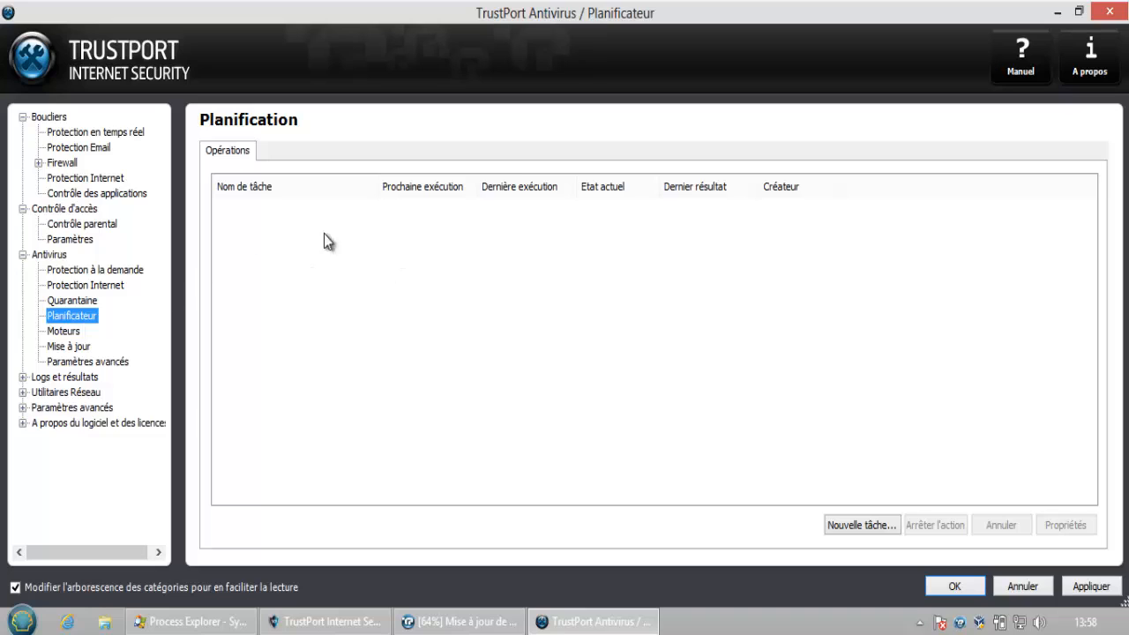
left_click(58, 333)
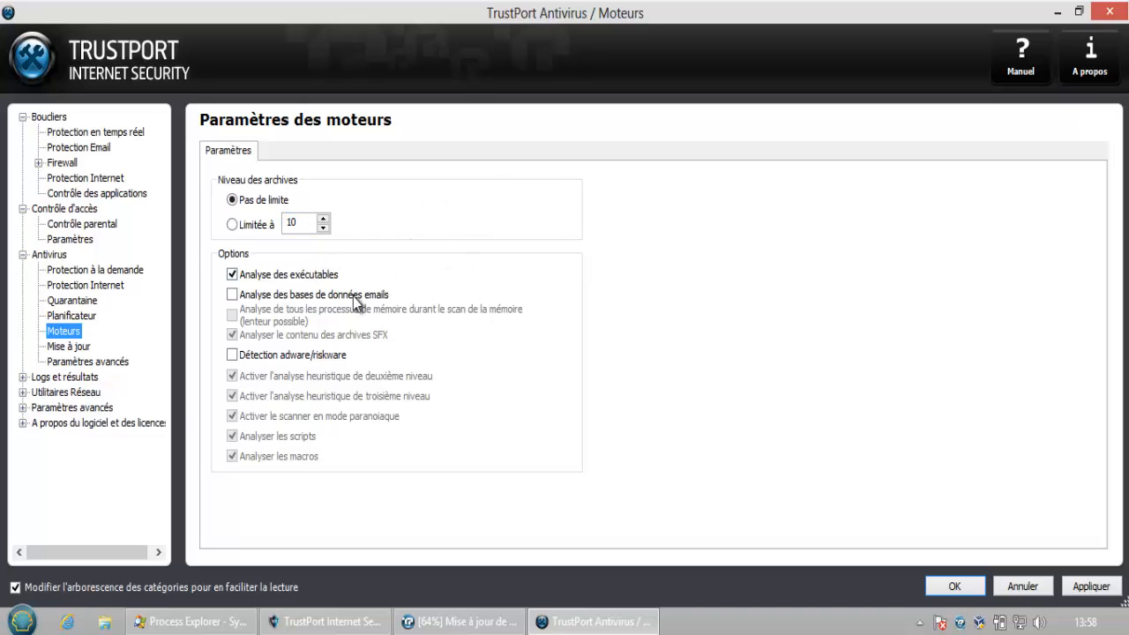
left_click(266, 356)
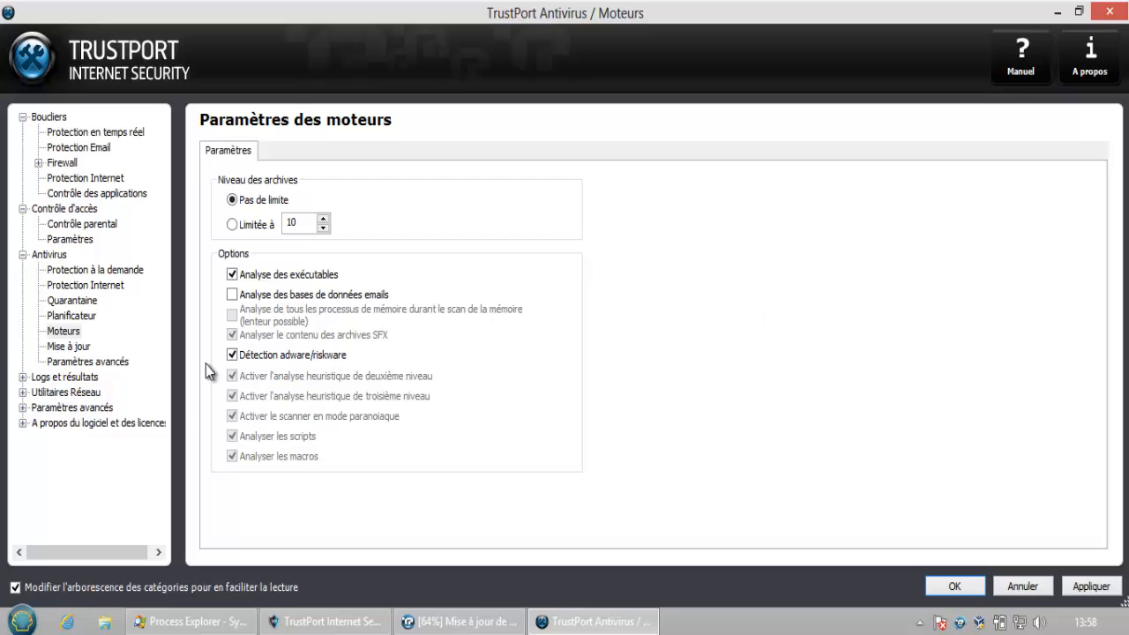
Review the antivirus update settings, including the automatic update frequency, the offline update and the update URL list
left_click(79, 350)
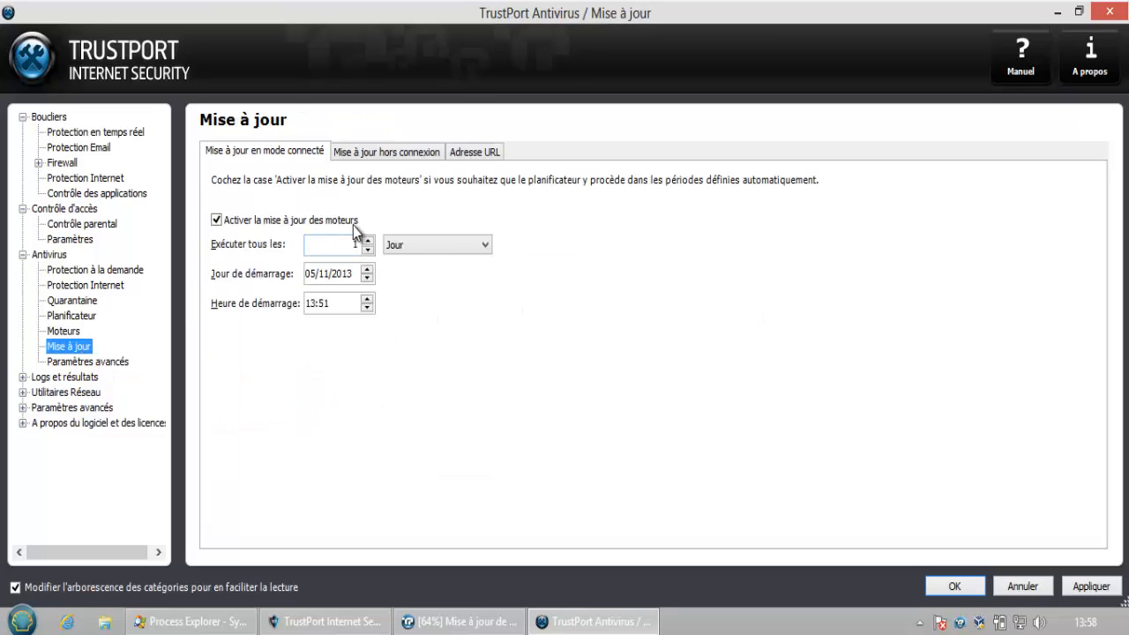
left_click(396, 252)
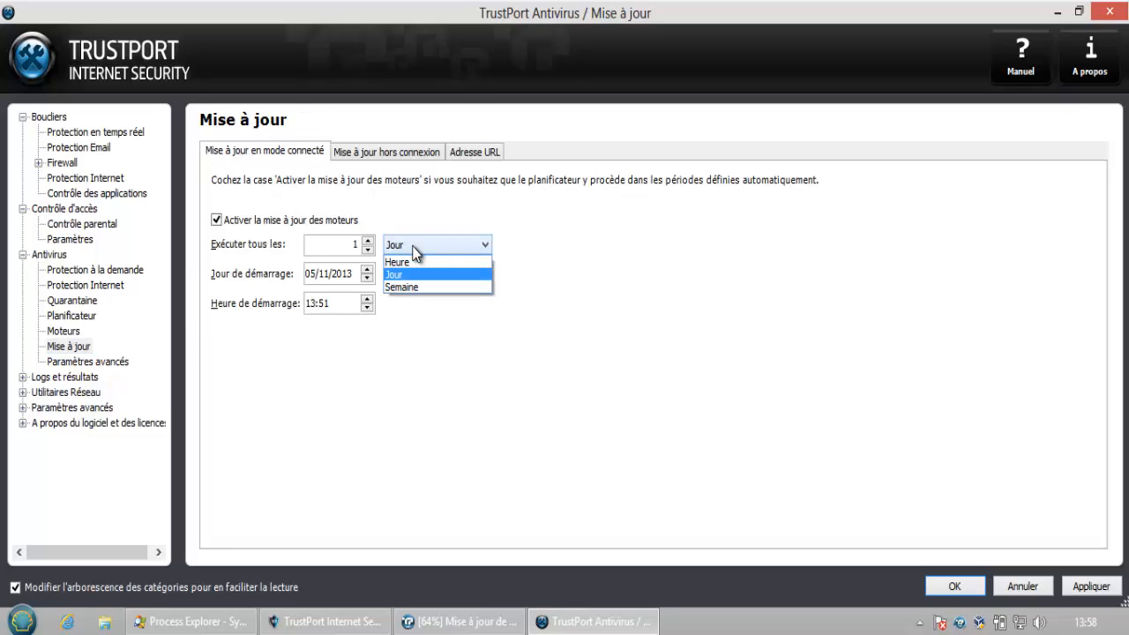
left_click(413, 250)
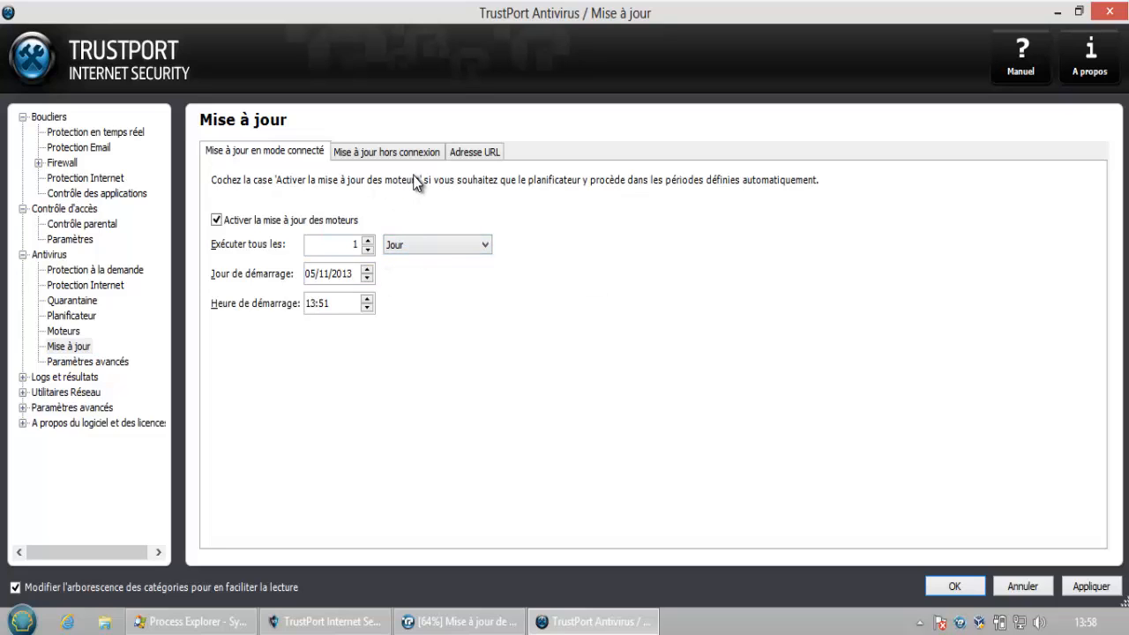
left_click(402, 155)
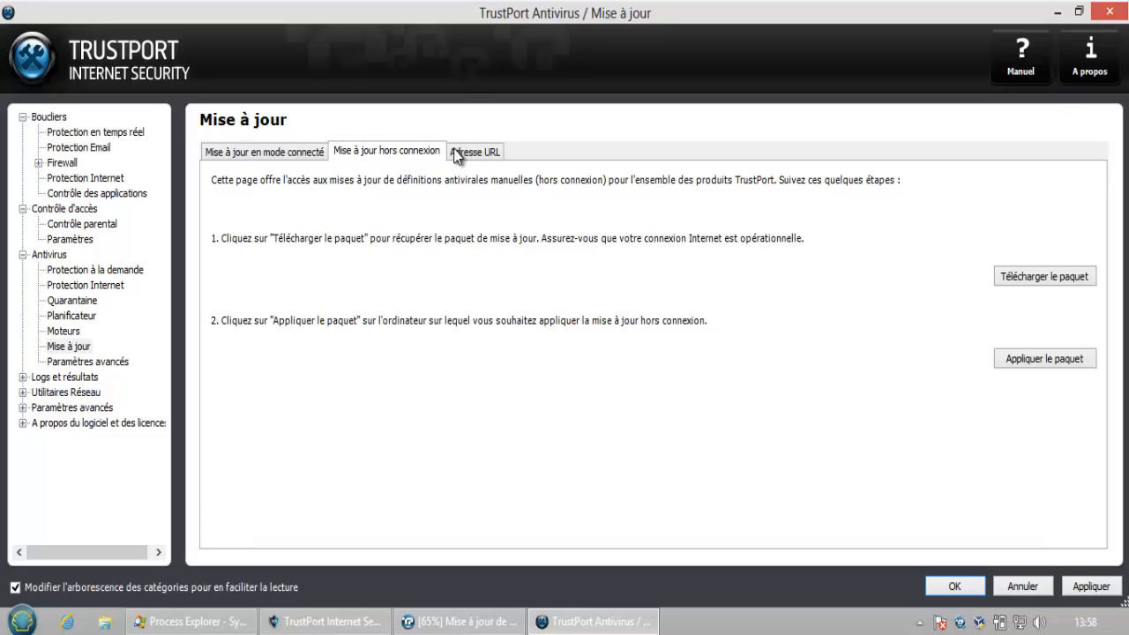
left_click(462, 154)
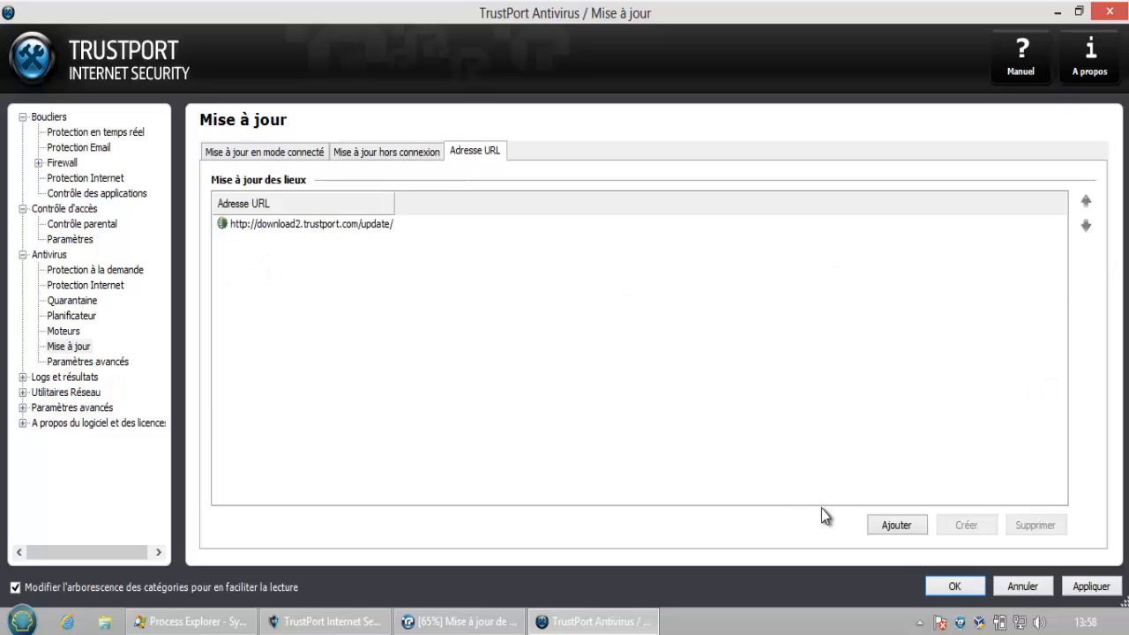
Review the antivirus advanced settings, log categories, network utilities, general advanced settings and the software and licence overview
left_click(86, 364)
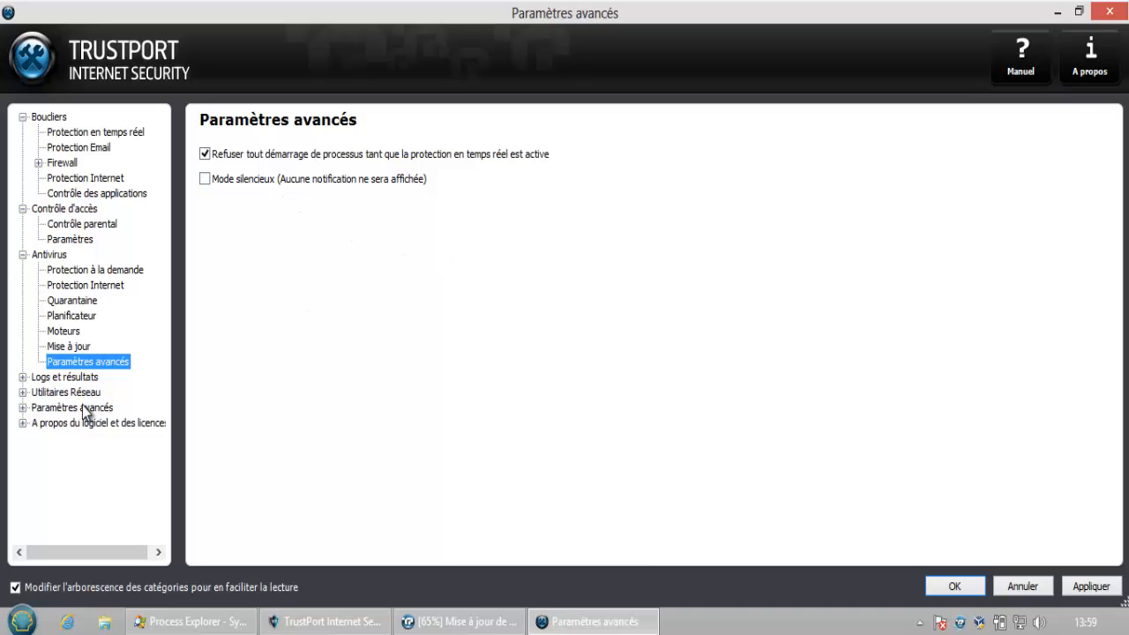
left_click(23, 378)
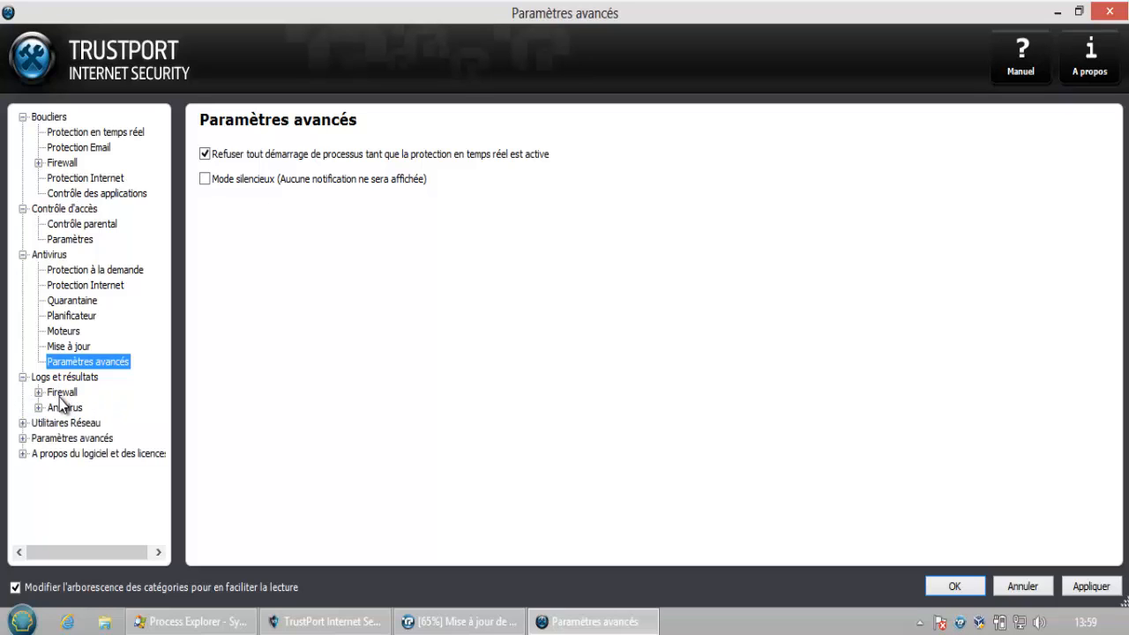
left_click(71, 424)
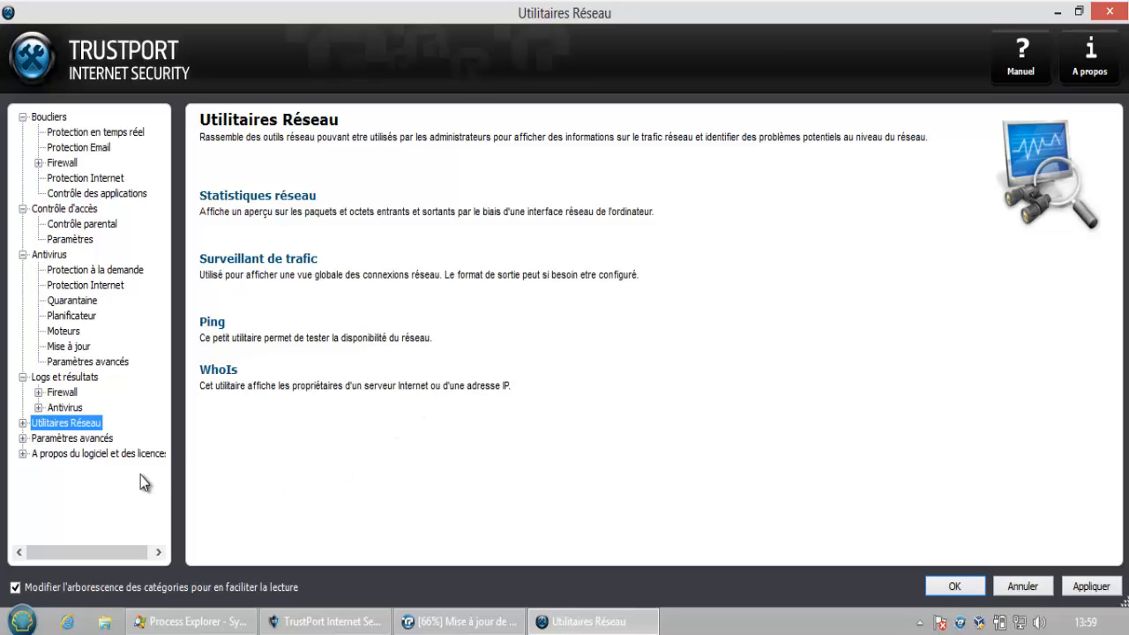
left_click(88, 440)
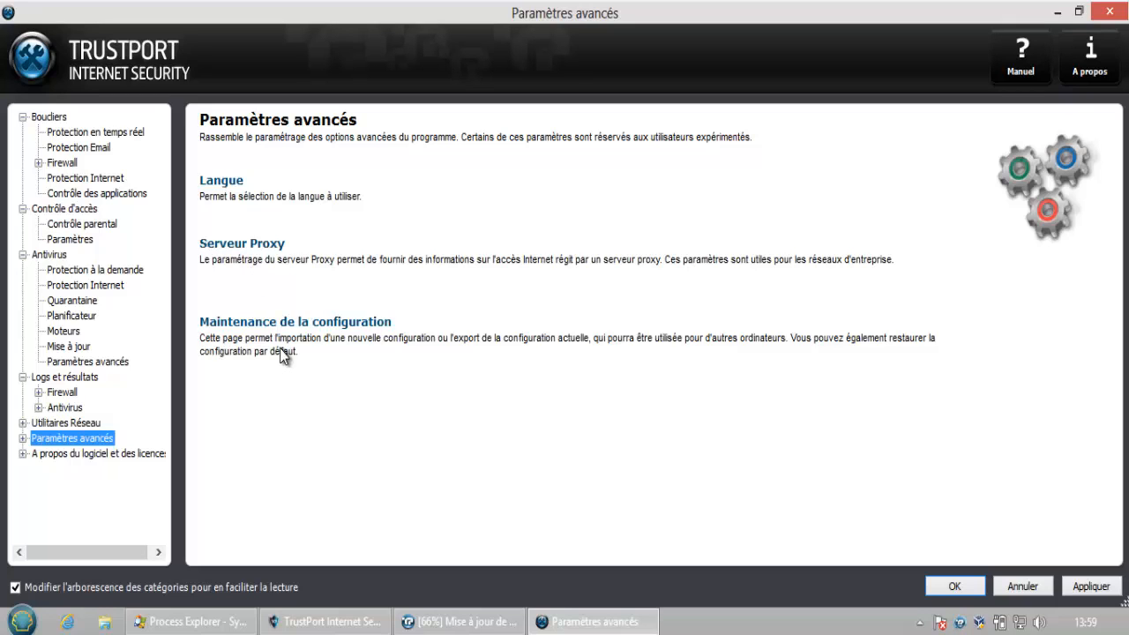
left_click(111, 455)
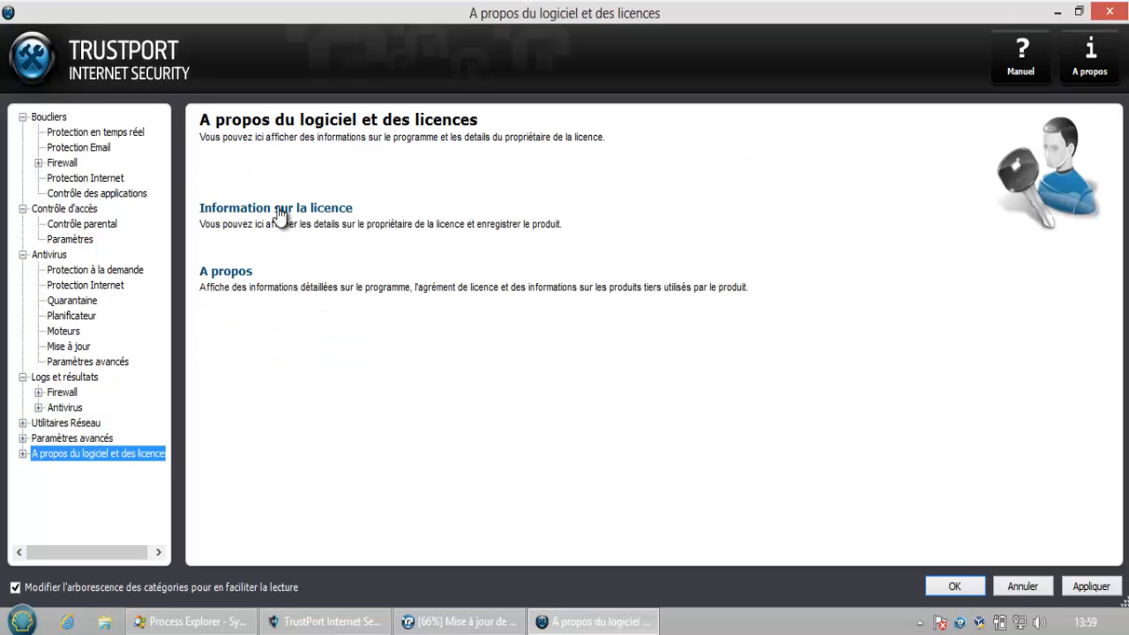
Examine the product's about page with its licence terms, the system information and the third-party licence details
left_click(215, 275)
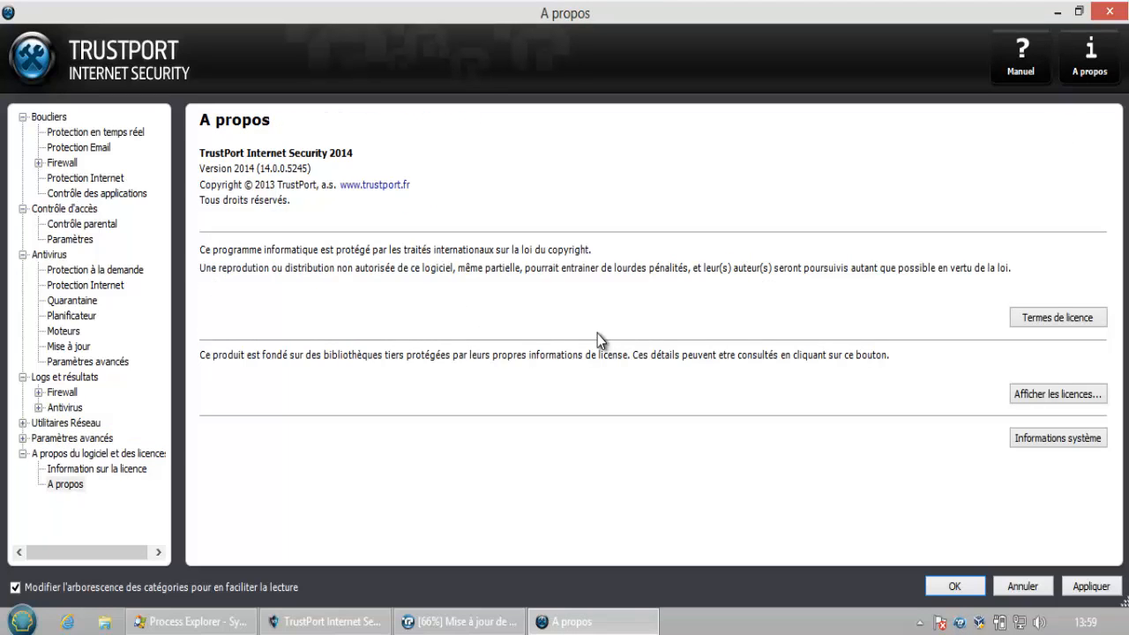
left_click(1059, 321)
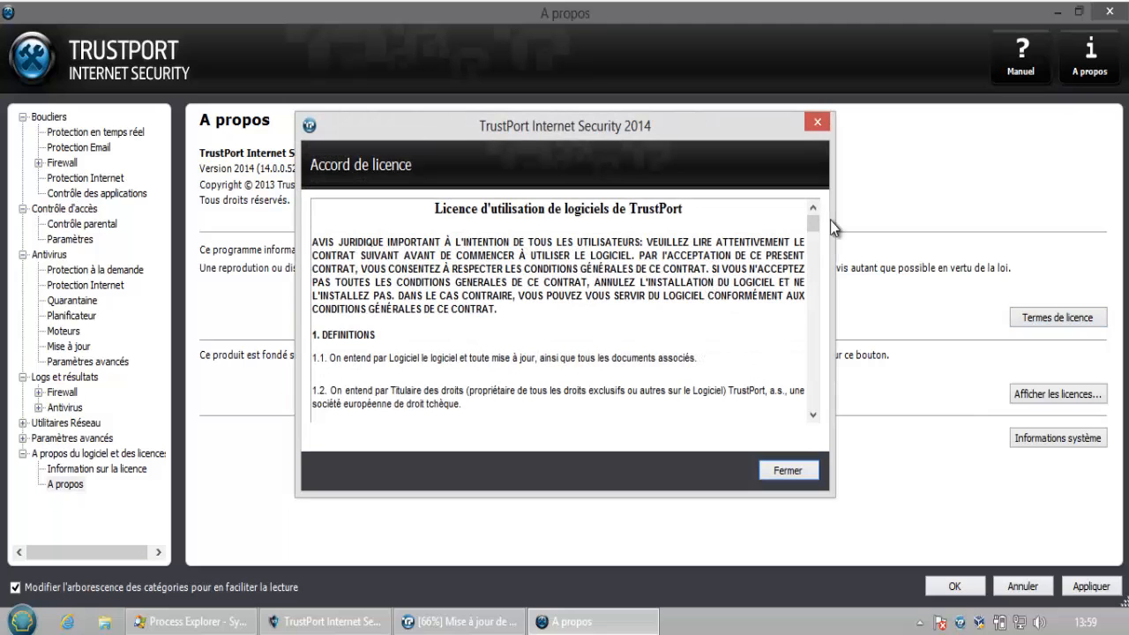
left_click(819, 123)
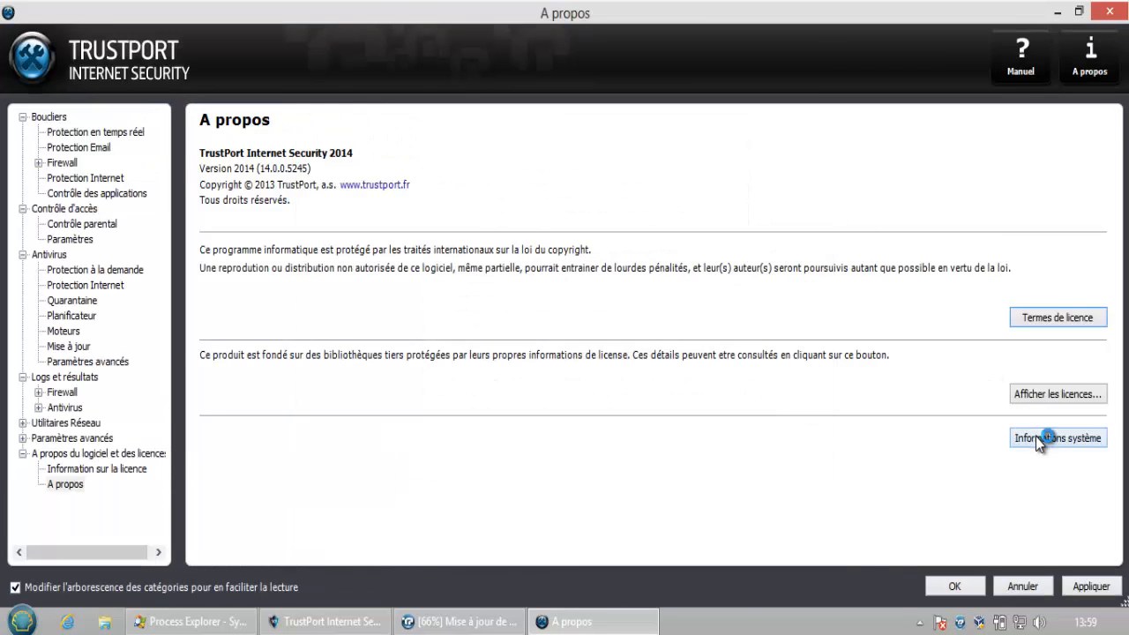
left_click(1035, 437)
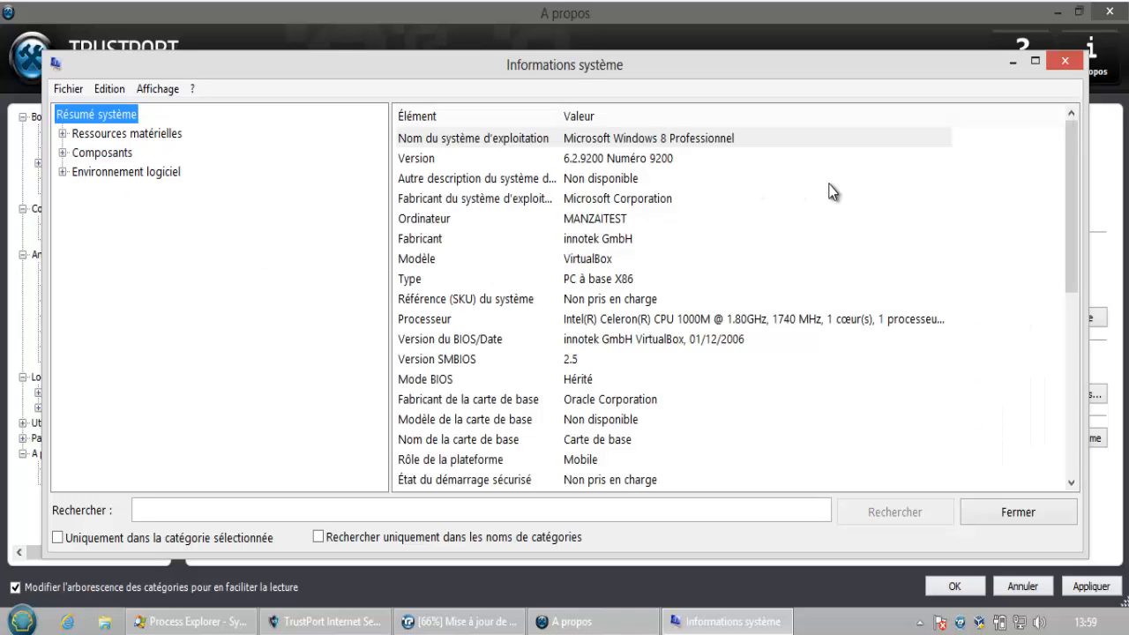
left_click(1066, 71)
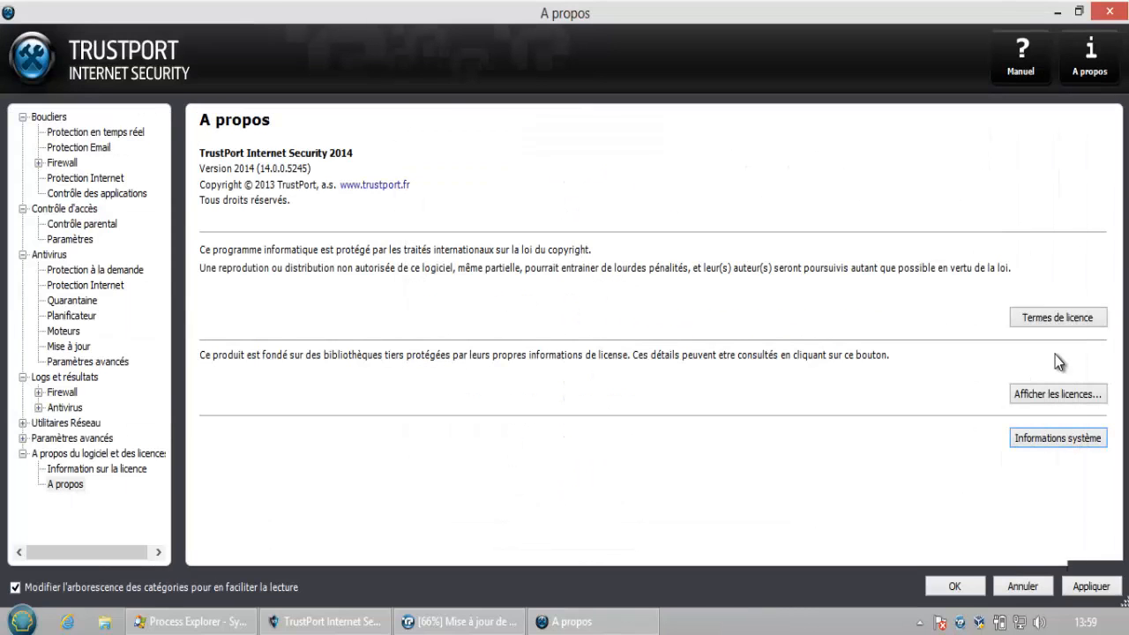
left_click(1064, 397)
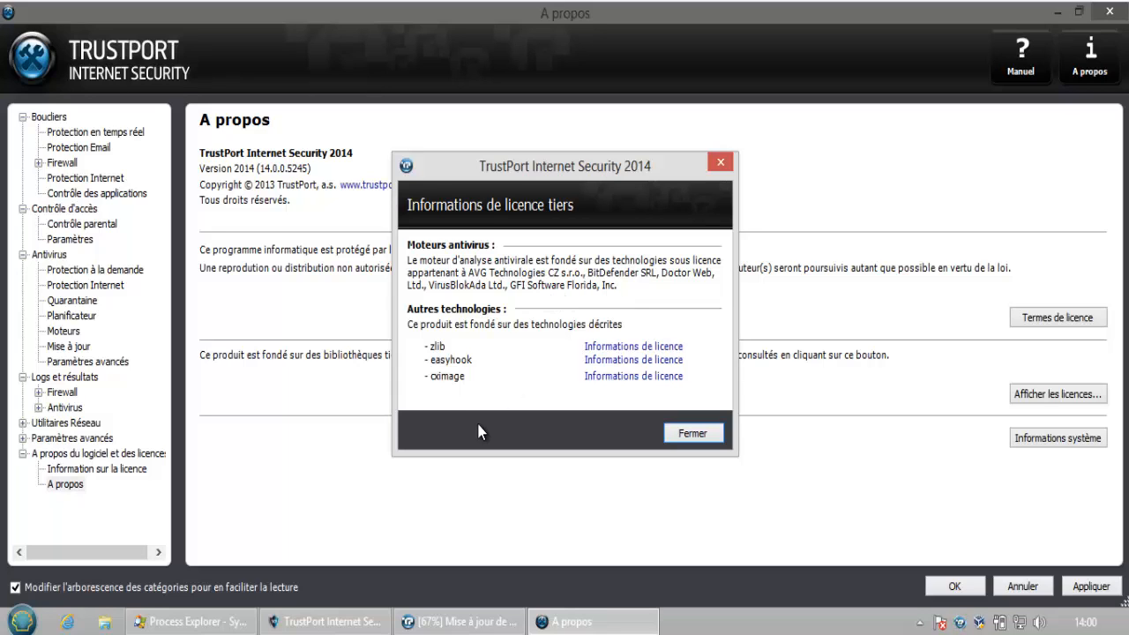
left_click(678, 429)
Return to the Boucliers overview, apply the configuration changes and close the configuration window
left_click(48, 119)
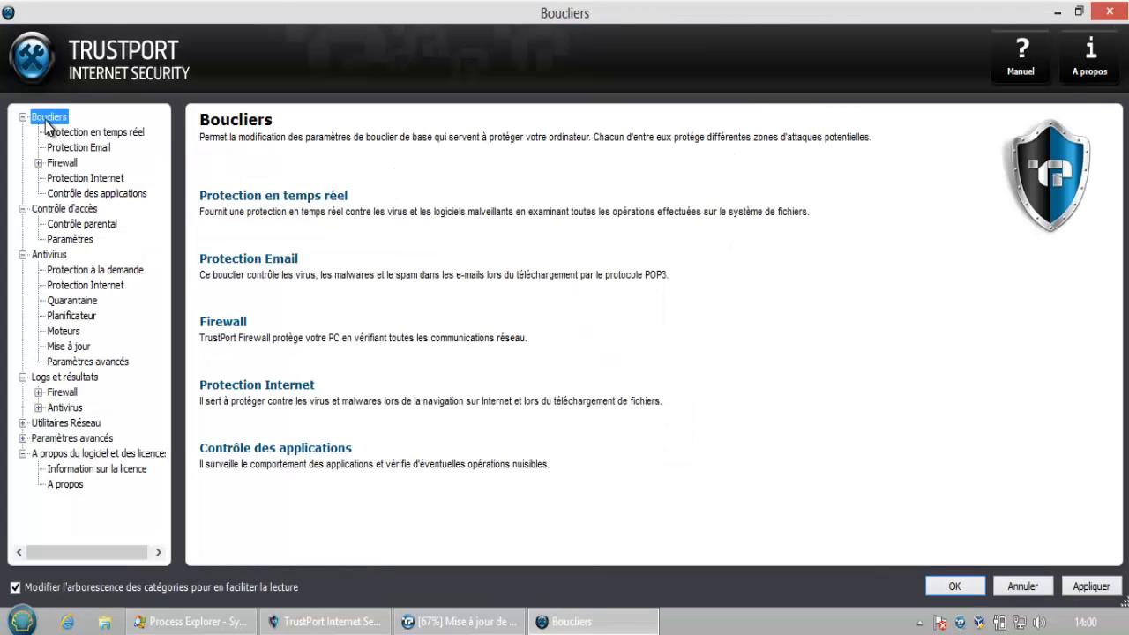
left_click(1088, 587)
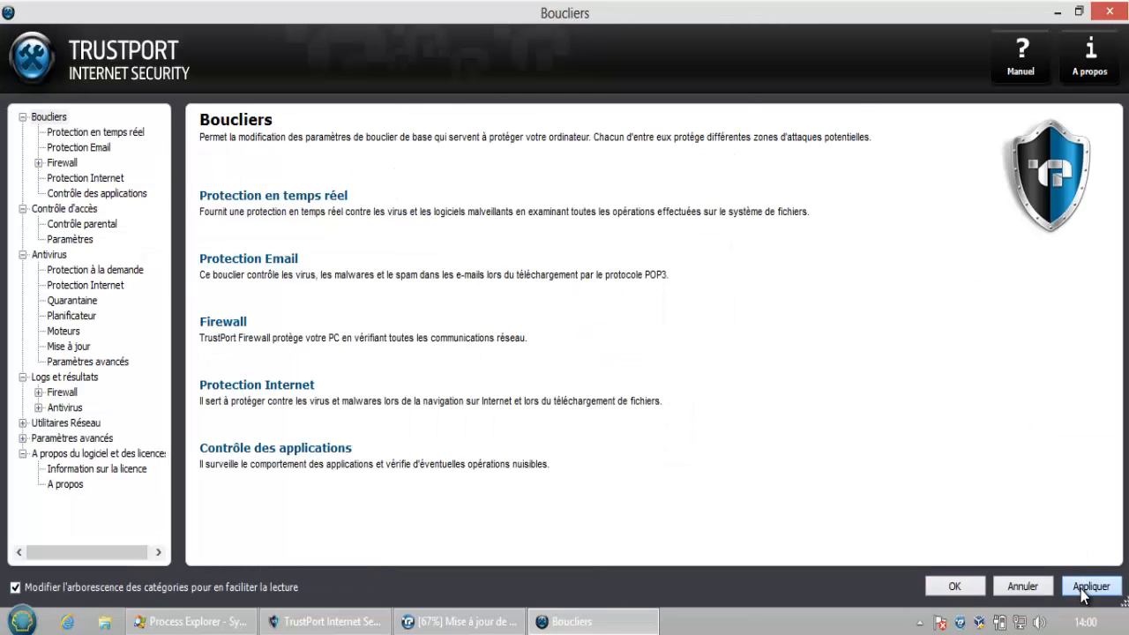
left_click(953, 588)
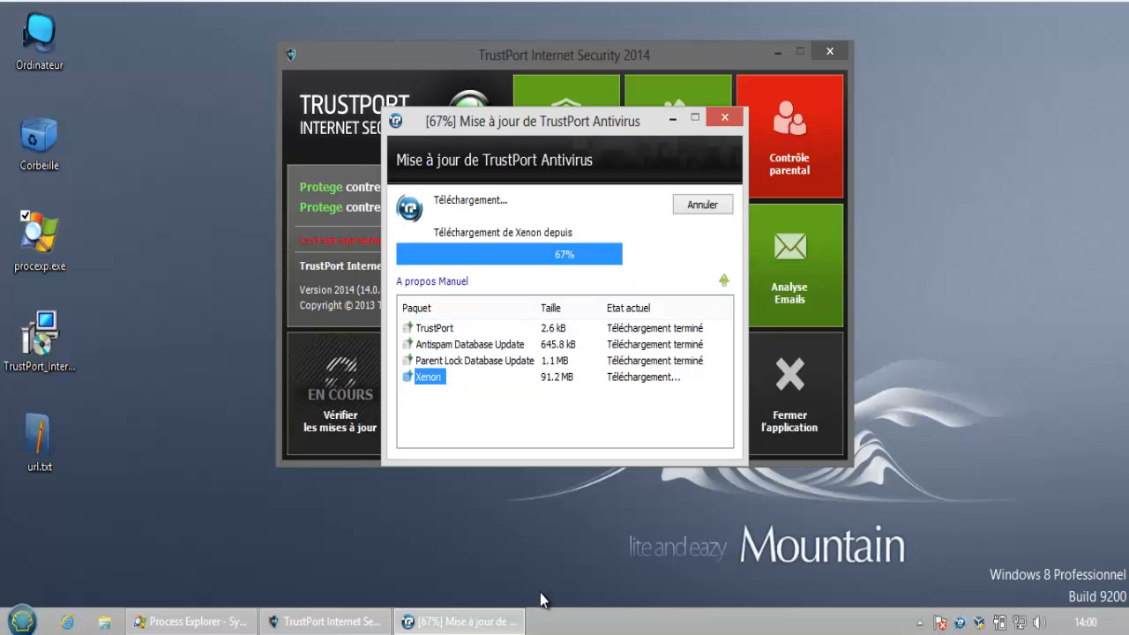
Let the antivirus update finish and close the TrustPort Internet Security main window
left_click(555, 633)
left_click(1051, 549)
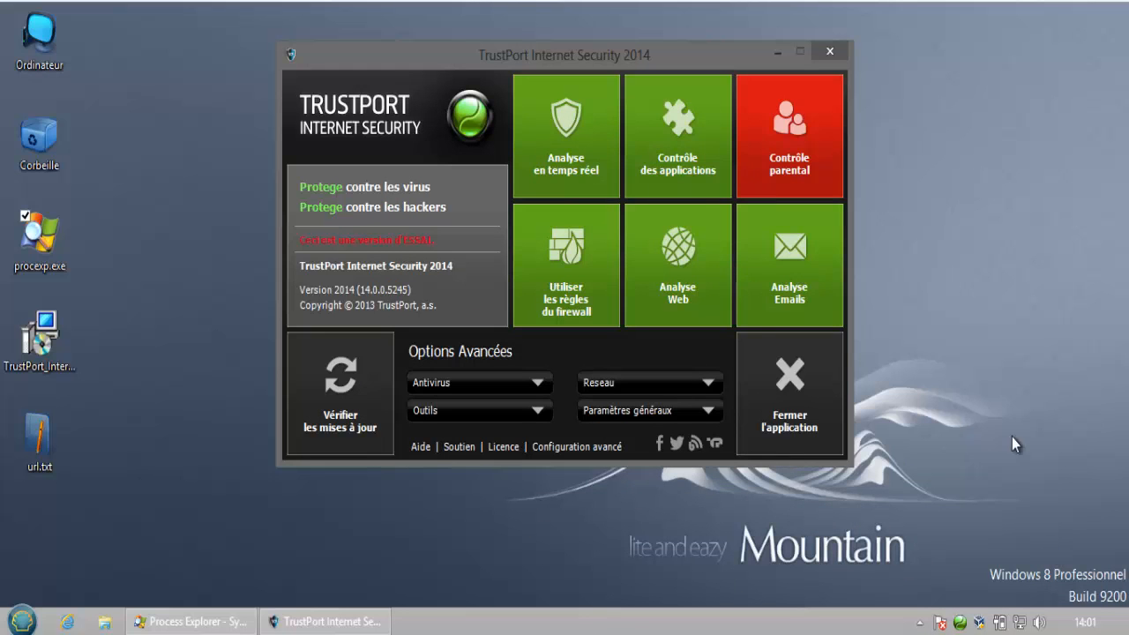
left_click(831, 51)
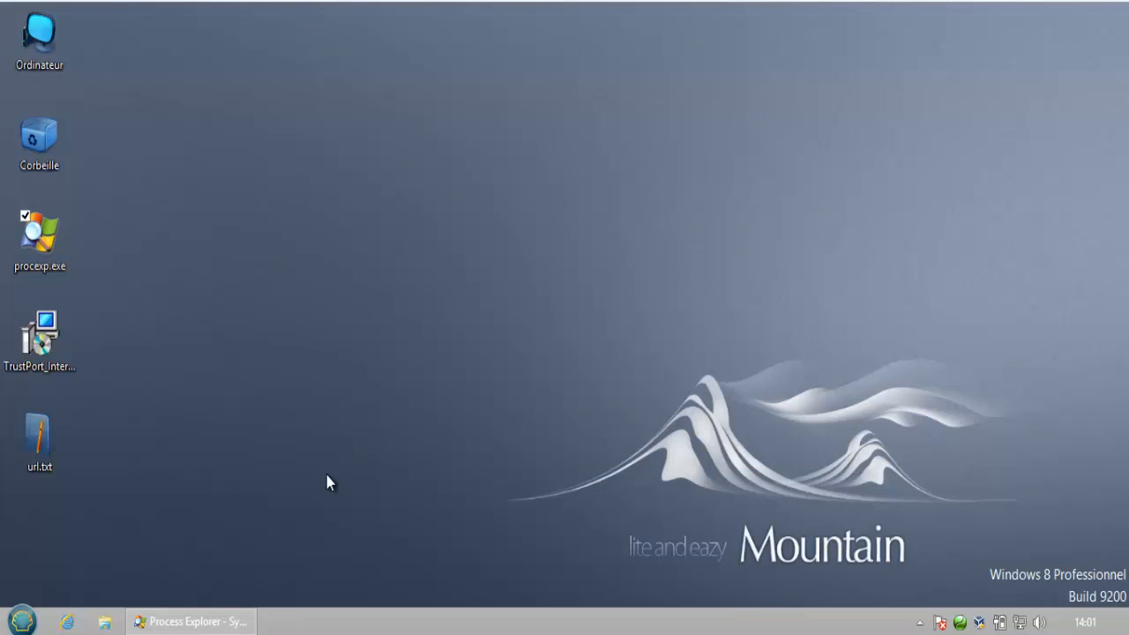
Switch to Process Explorer and examine the memory use of the TrustPort processes tpmgma.exe, avss.exe and avcom.exe
left_click(225, 622)
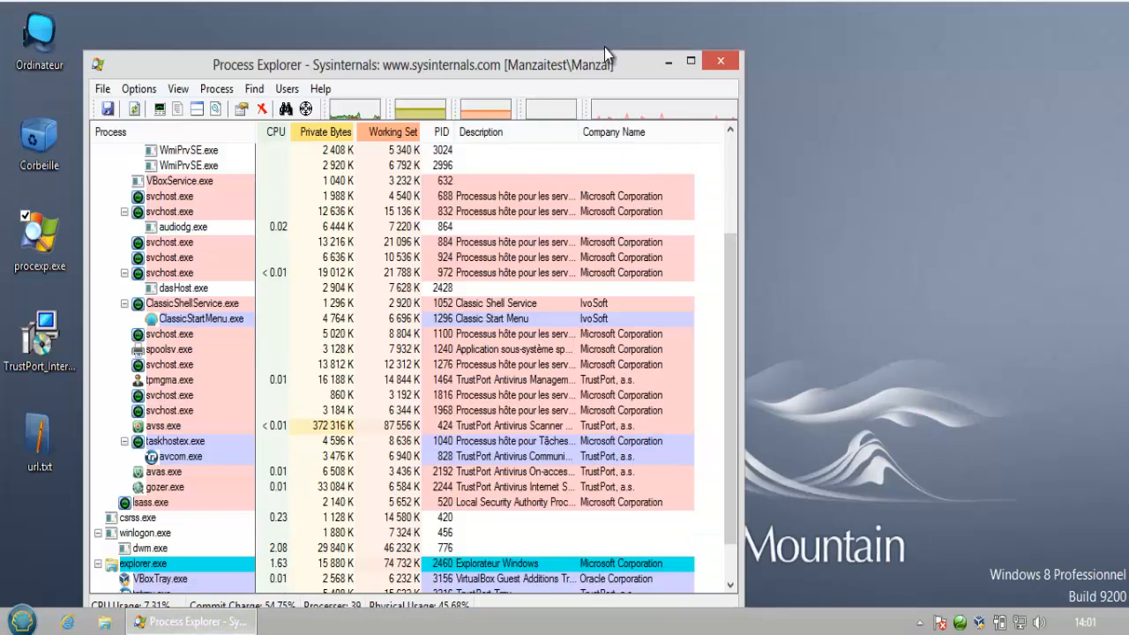
left_click_drag(582, 68, 653, 22)
left_click(291, 340)
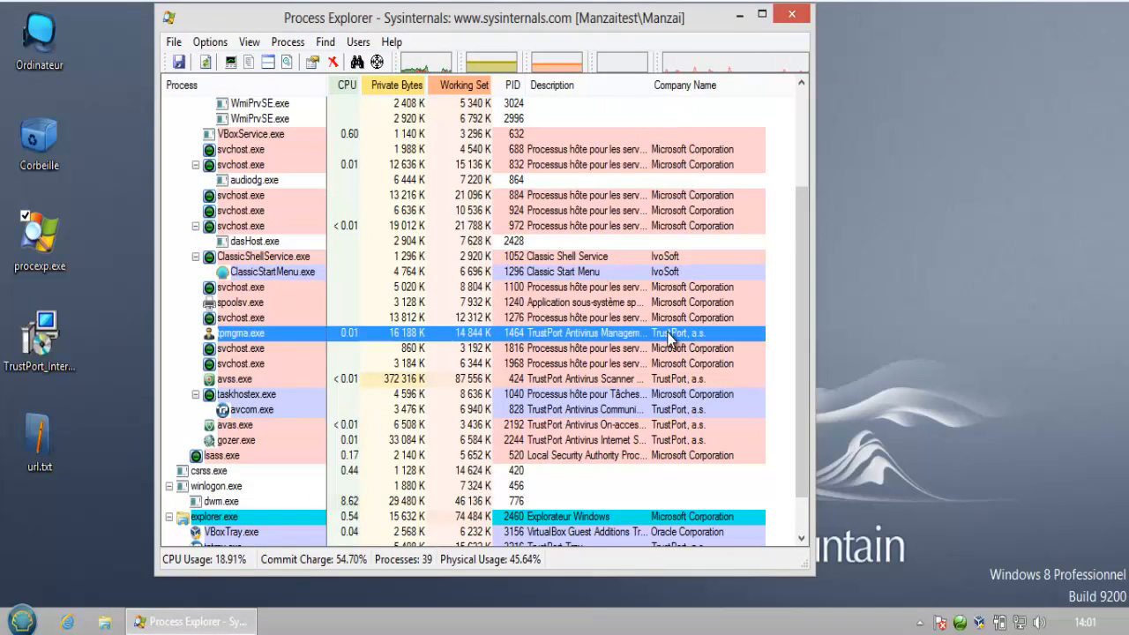
left_click(408, 379)
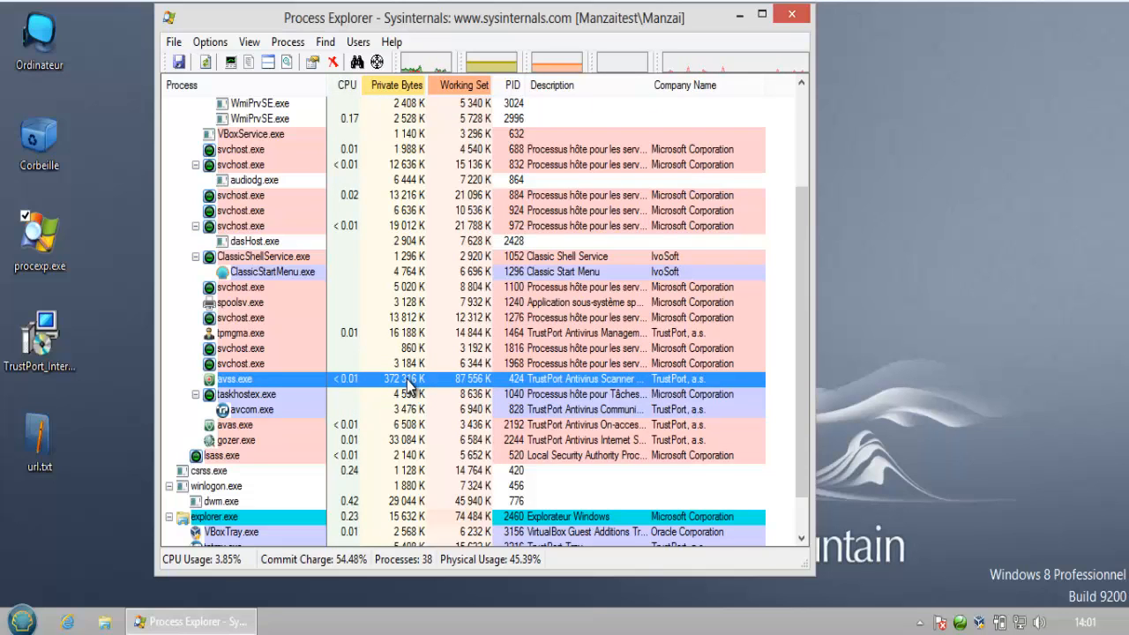
left_click(404, 380)
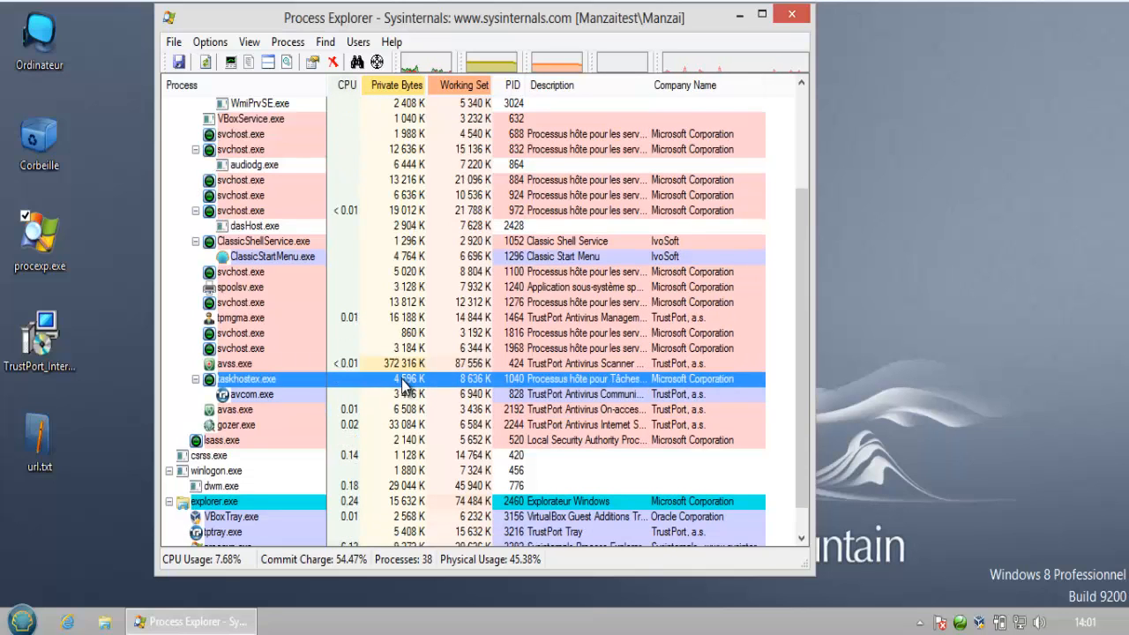
left_click(405, 393)
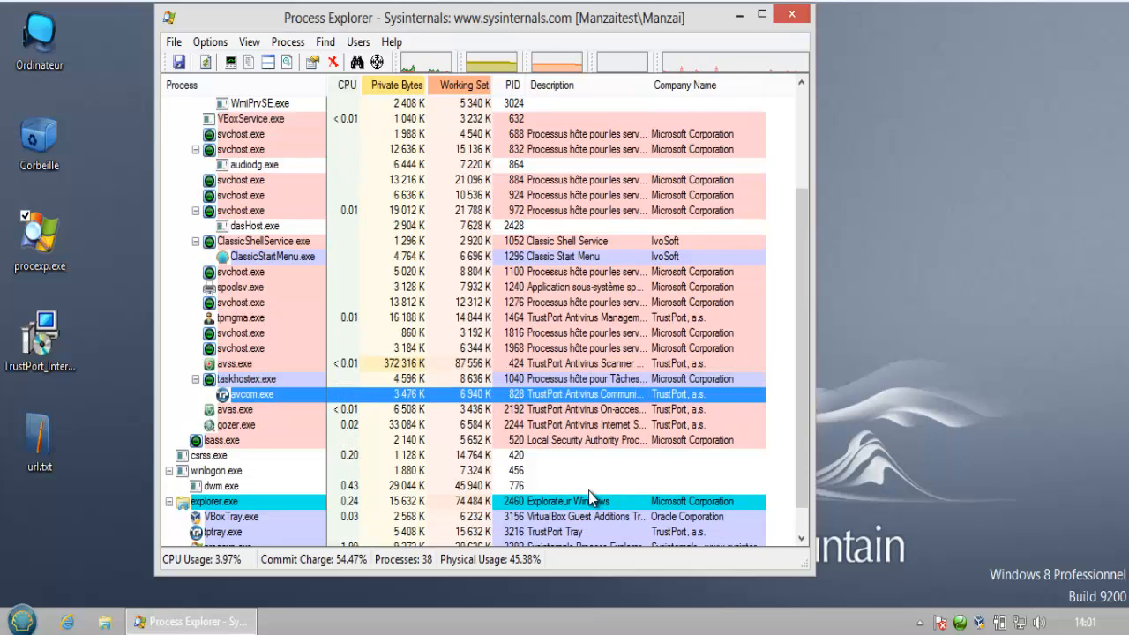
Check the tptray.exe process, then dock Process Explorer against the desktop's right edge and narrow it to a side strip
left_click(397, 534)
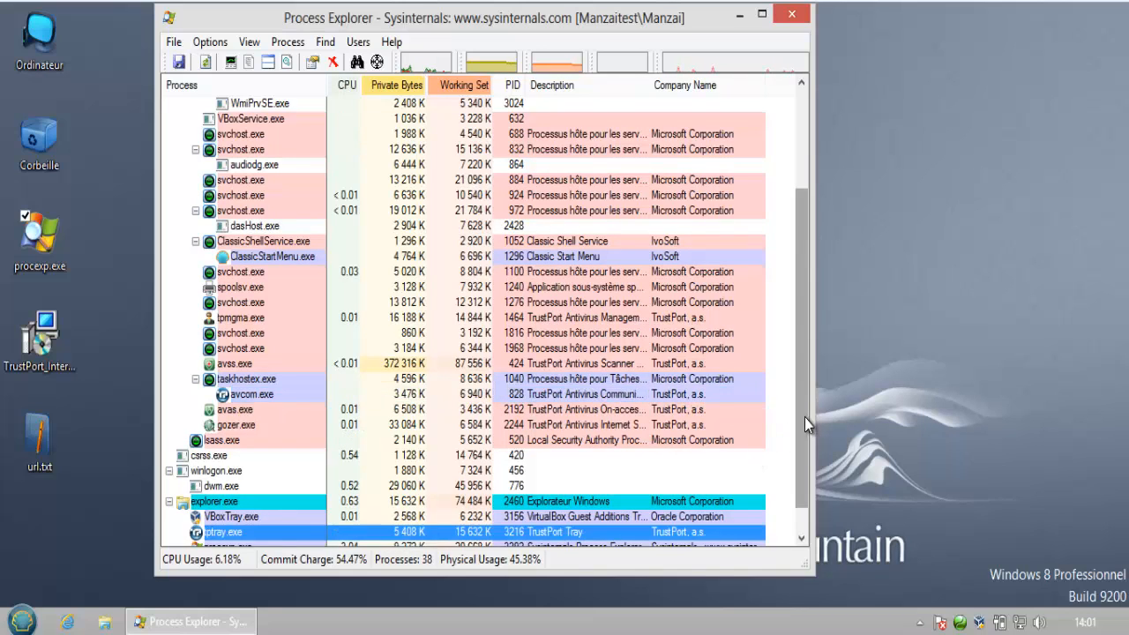
scroll(804, 418, "down", 1)
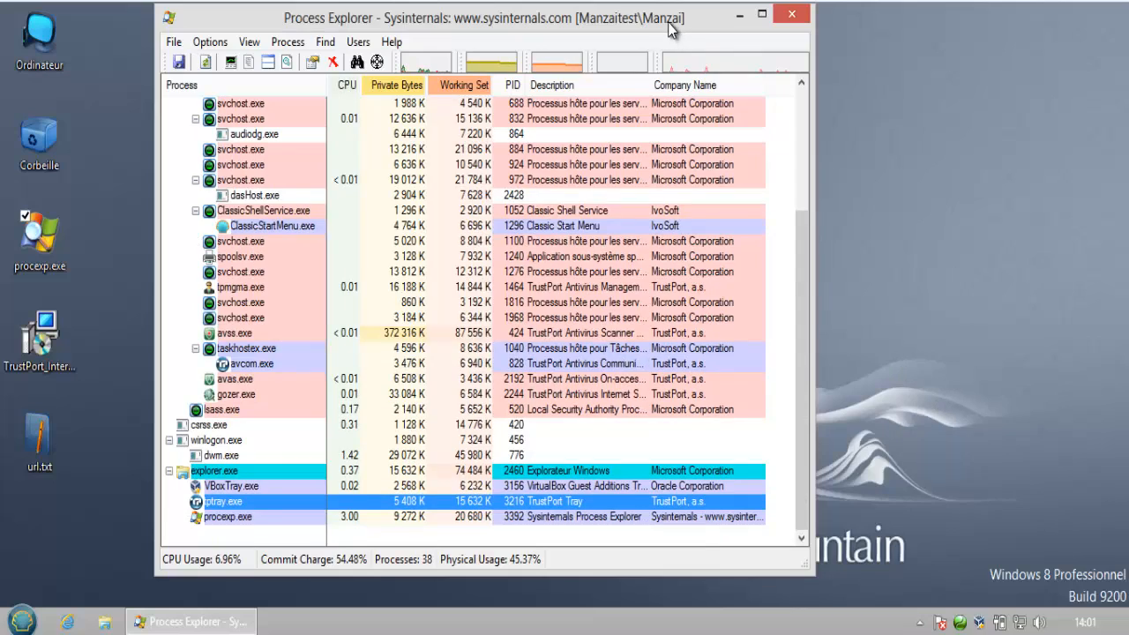
left_click_drag(668, 29, 1127, 31)
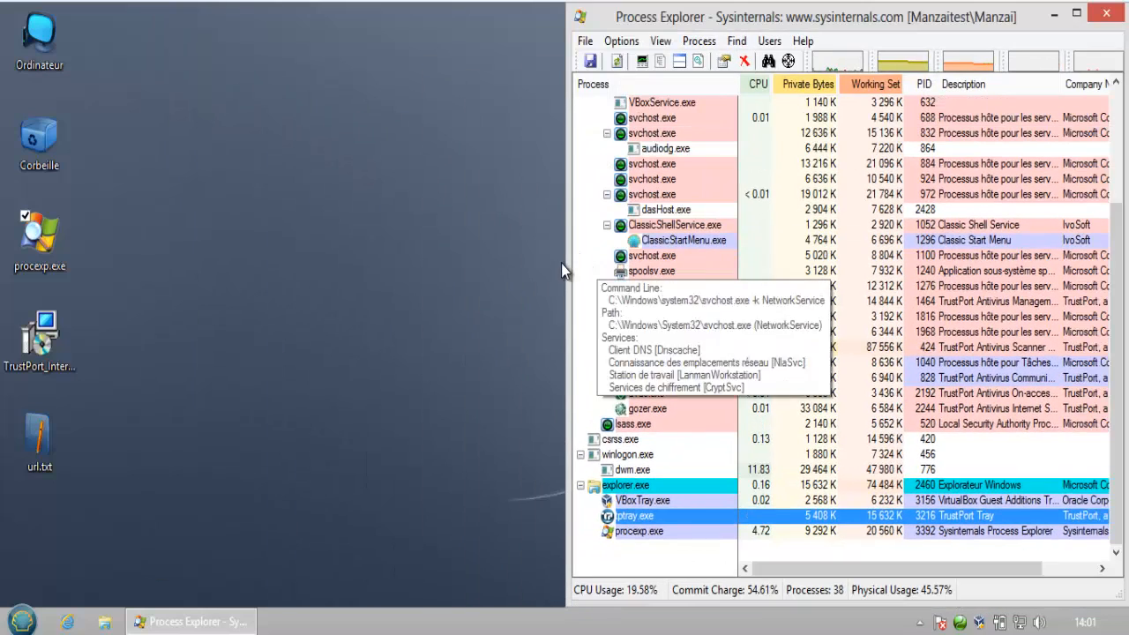
left_click_drag(567, 257, 836, 256)
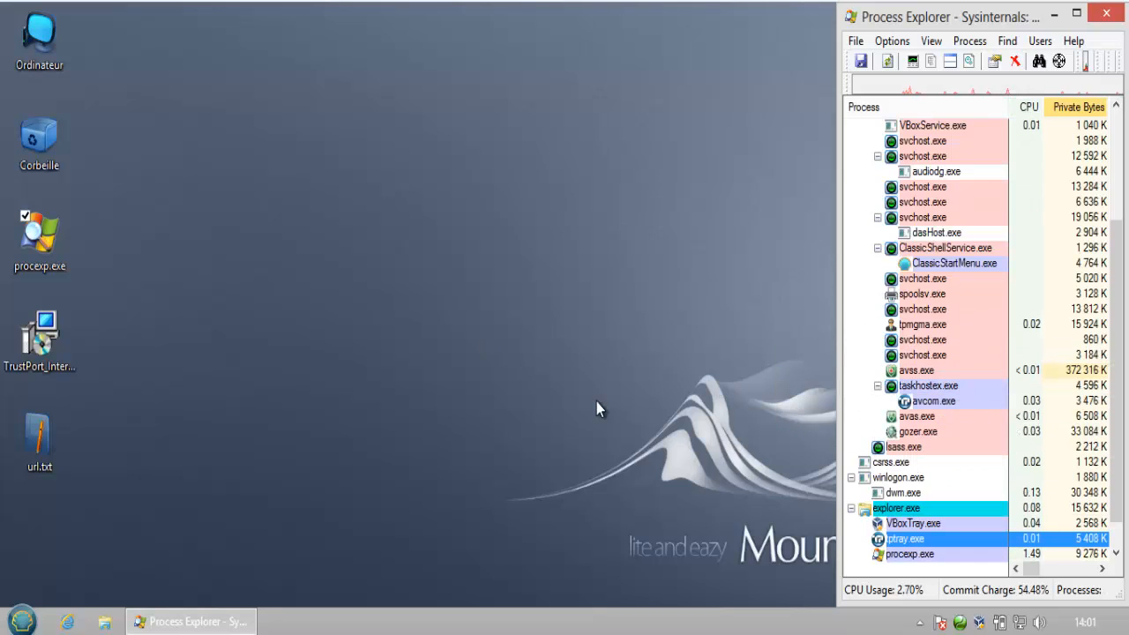
Open the url.txt list from the desktop and move its window higher so all the URLs are in view
double_click(39, 435)
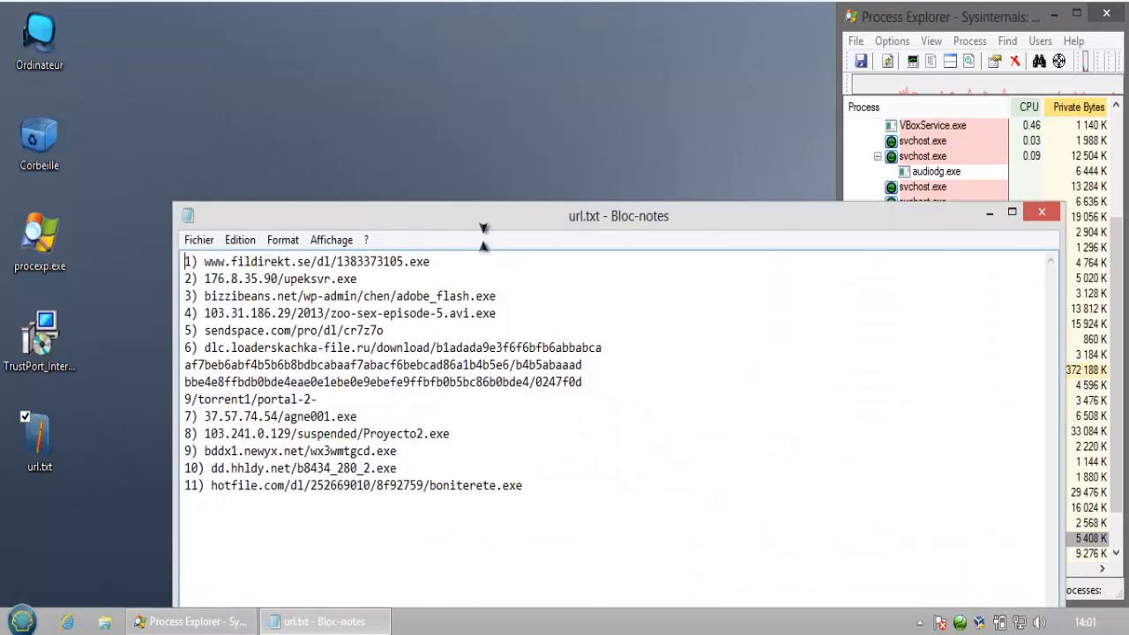
left_click_drag(483, 231, 538, 98)
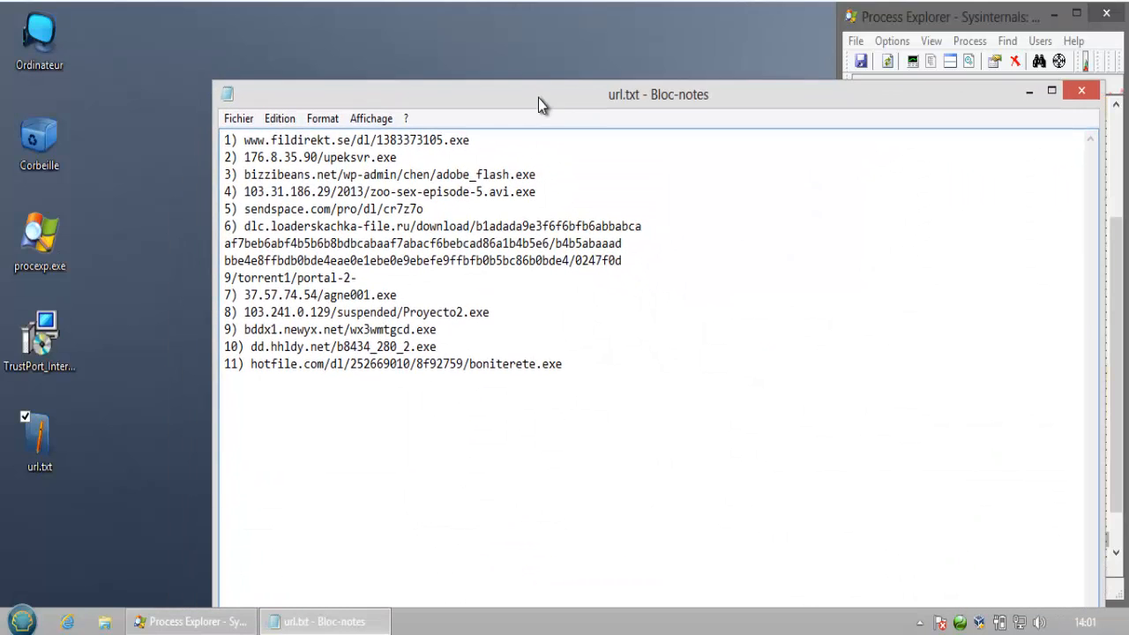
left_click(68, 620)
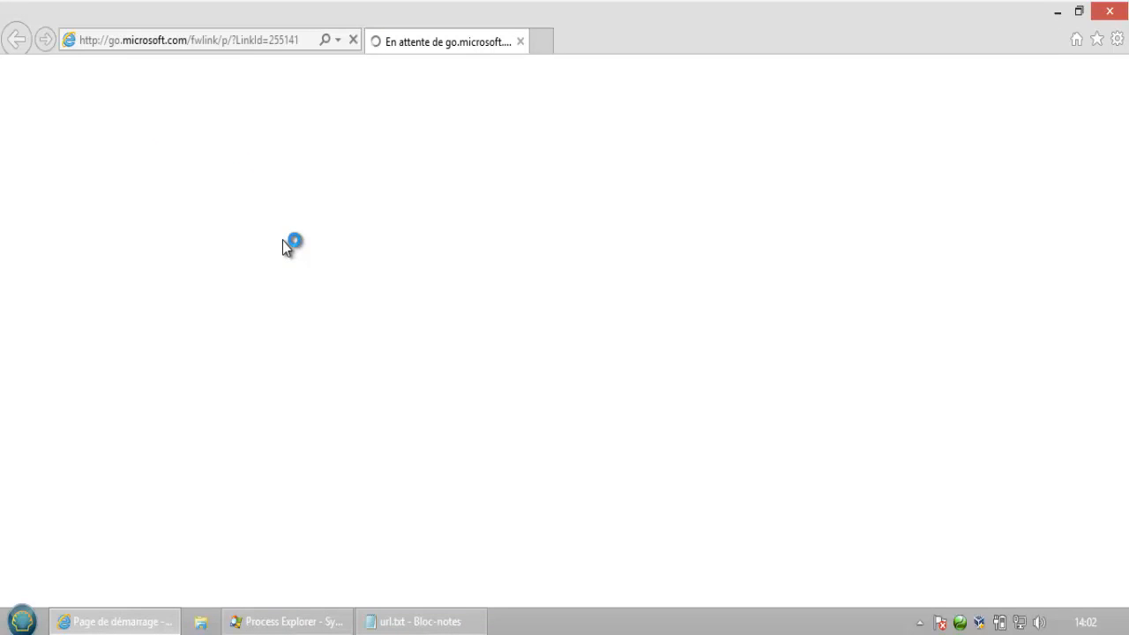
left_click(211, 40)
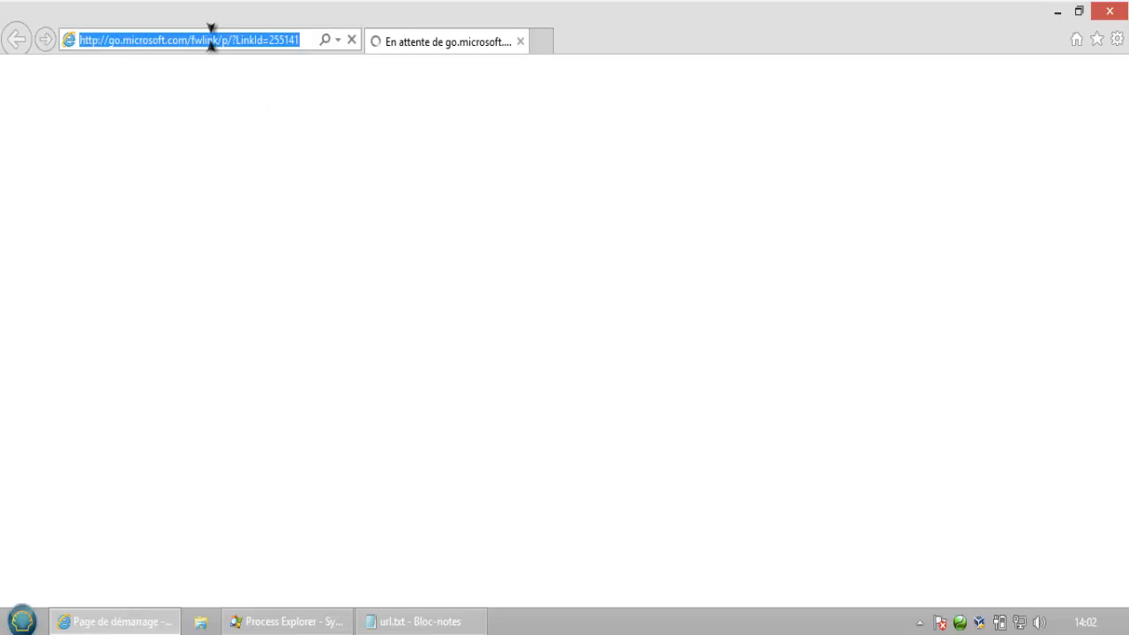
type("g")
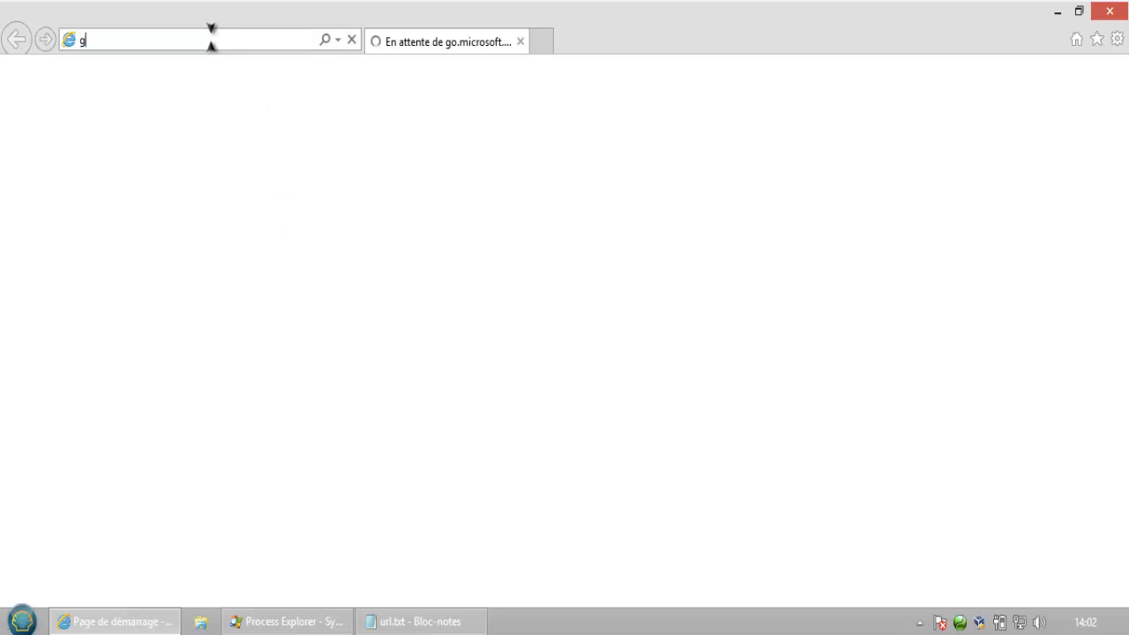
type("oo")
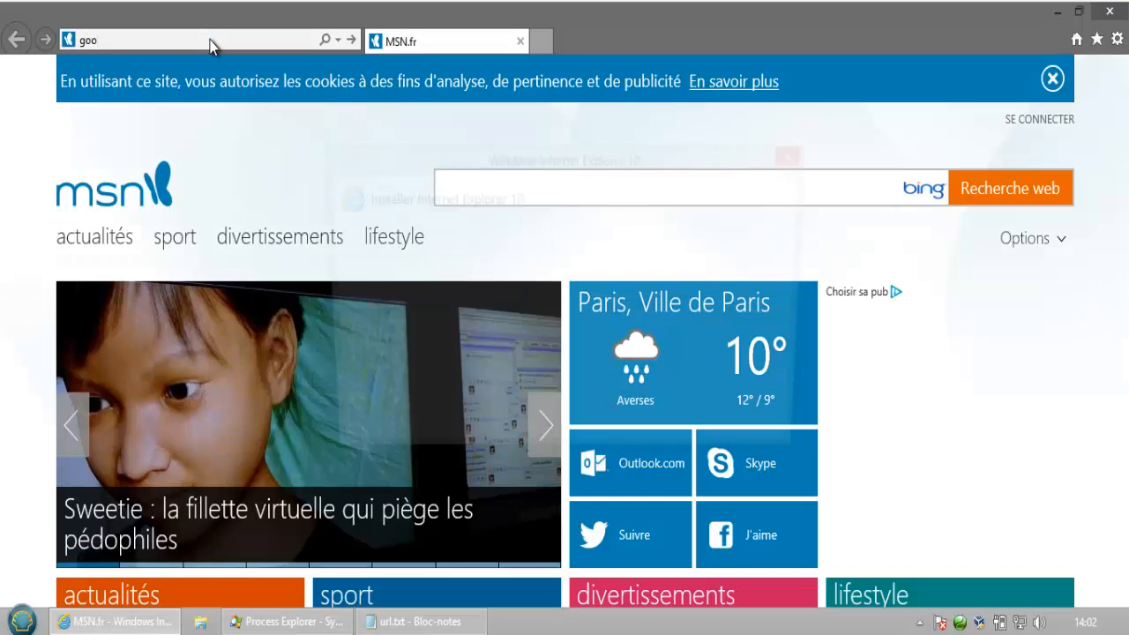
left_click(799, 154)
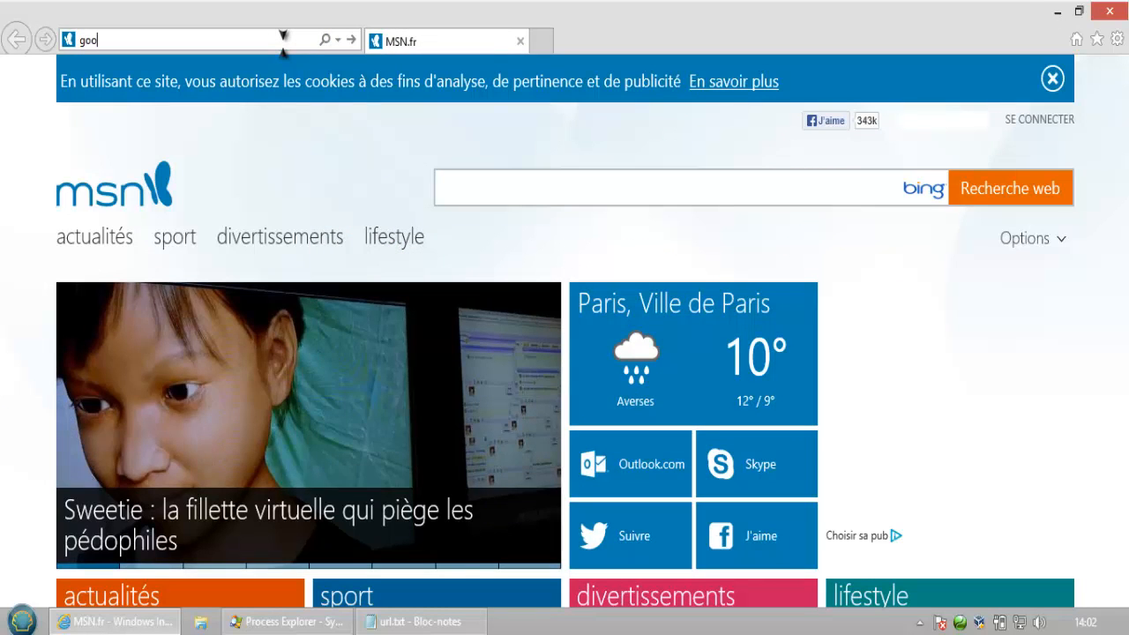
type("g")
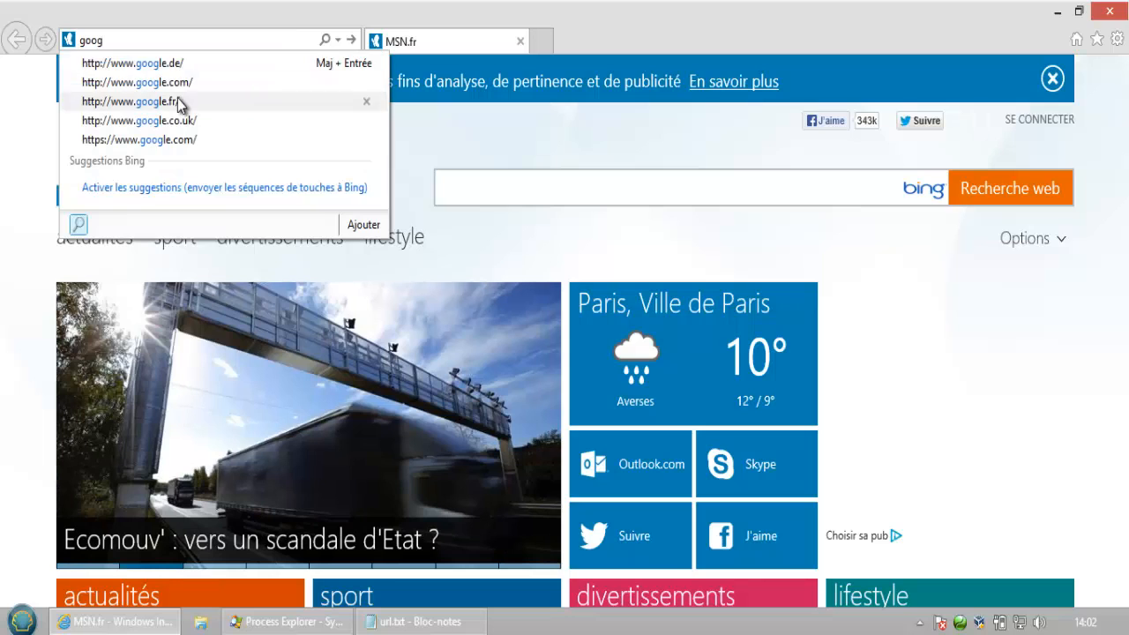
left_click(222, 101)
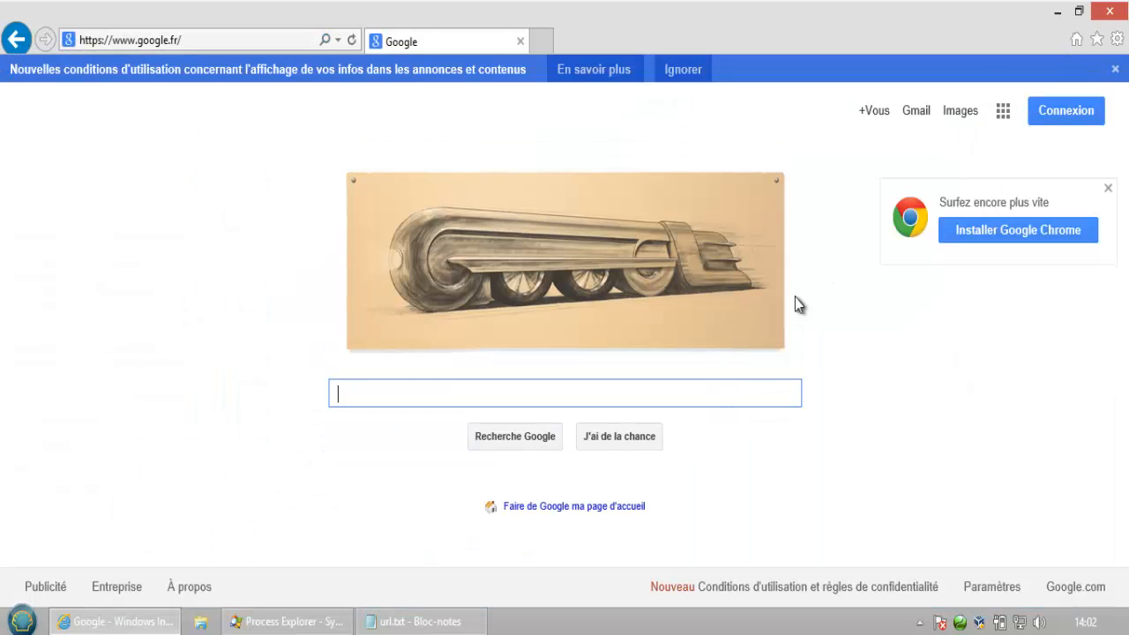
left_click(603, 508)
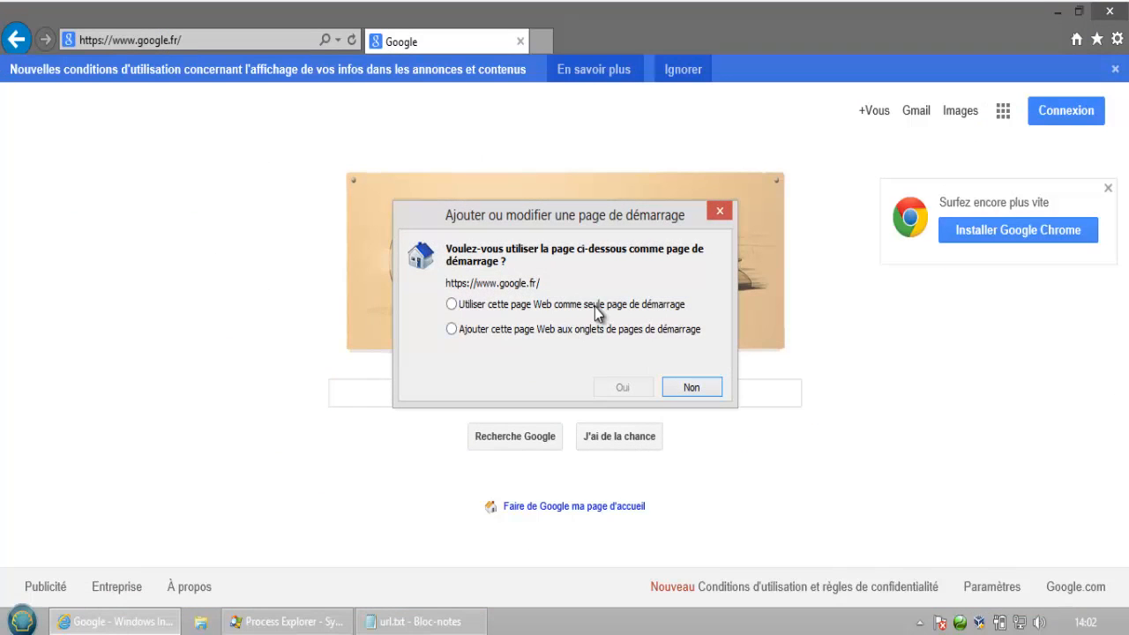
left_click(603, 307)
left_click(607, 385)
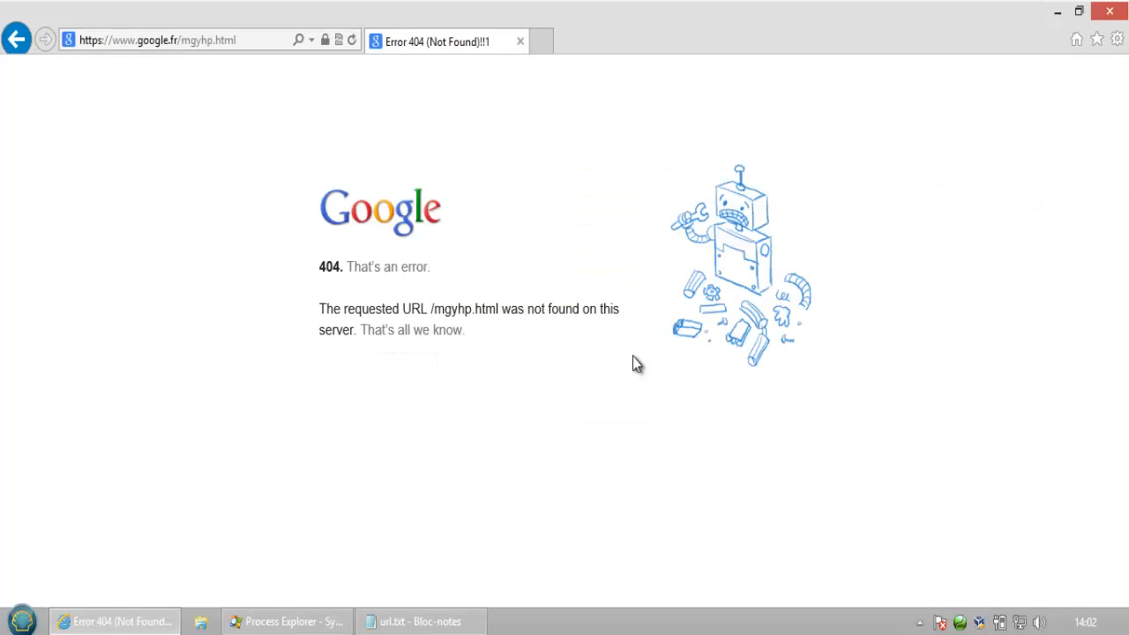
left_click(1077, 39)
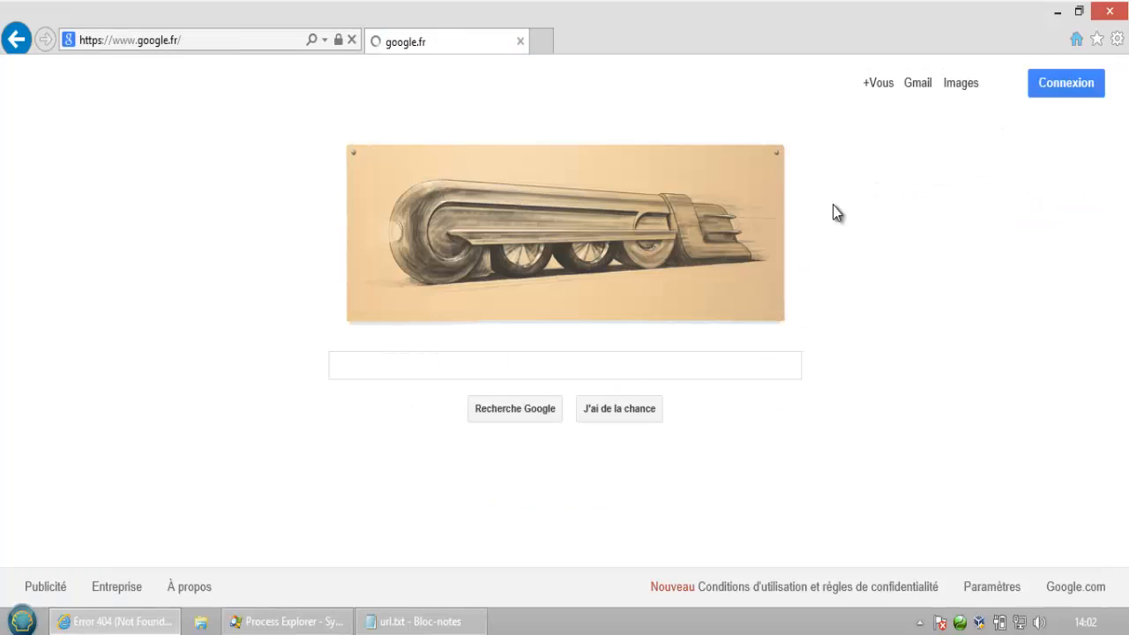
Turn off the SmartScreen filter in Internet Explorer's security options
left_click(1117, 39)
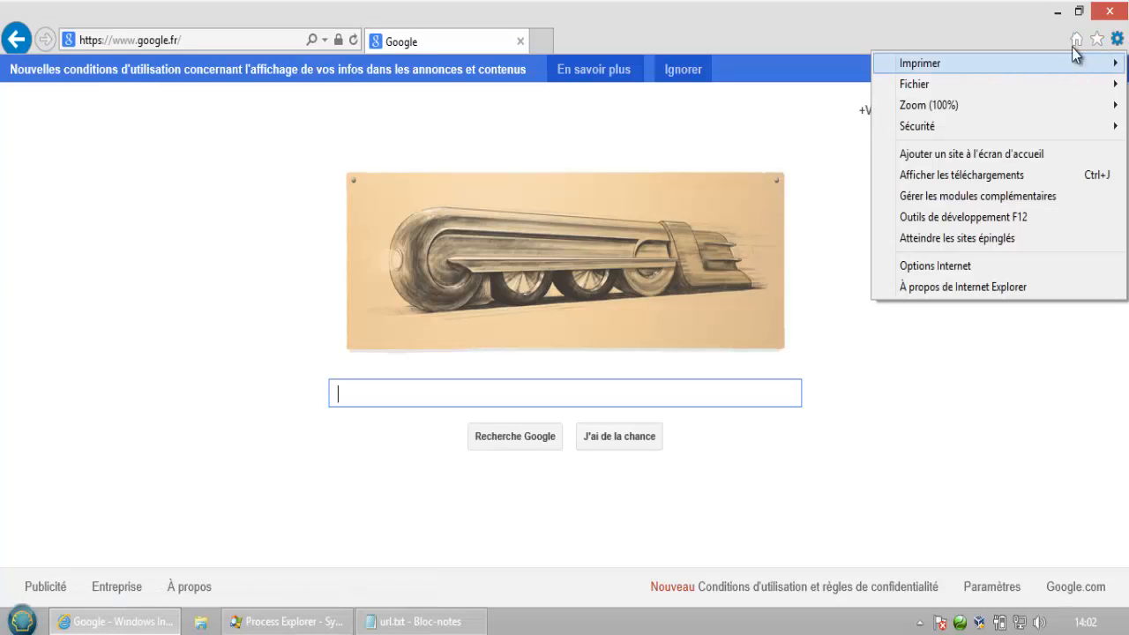
mouse_move(902, 126)
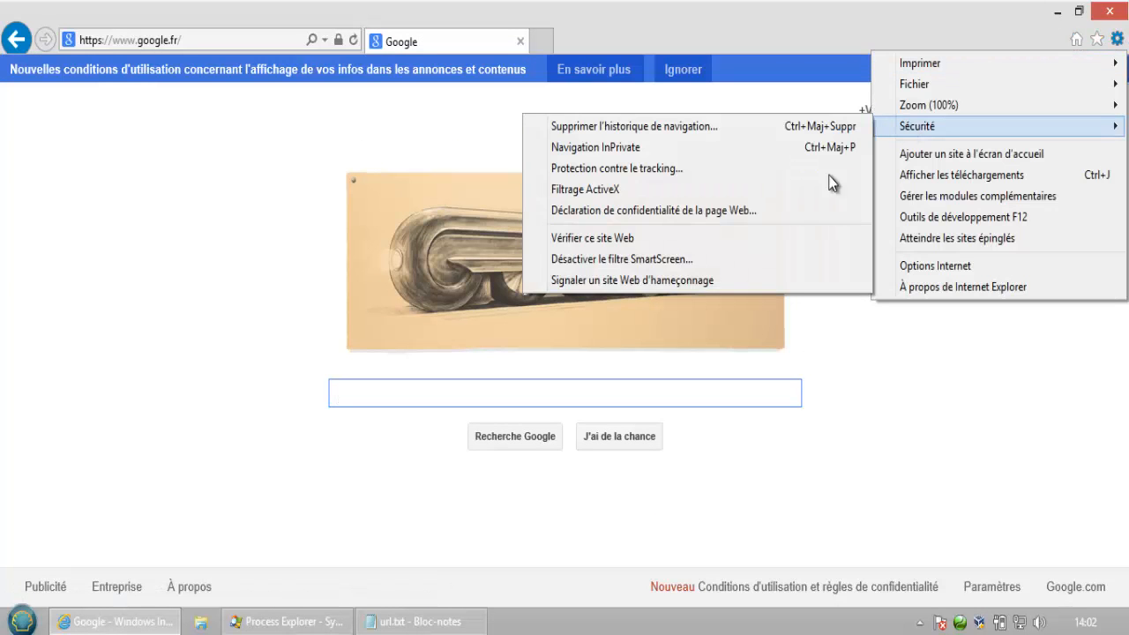
left_click(721, 255)
left_click(711, 423)
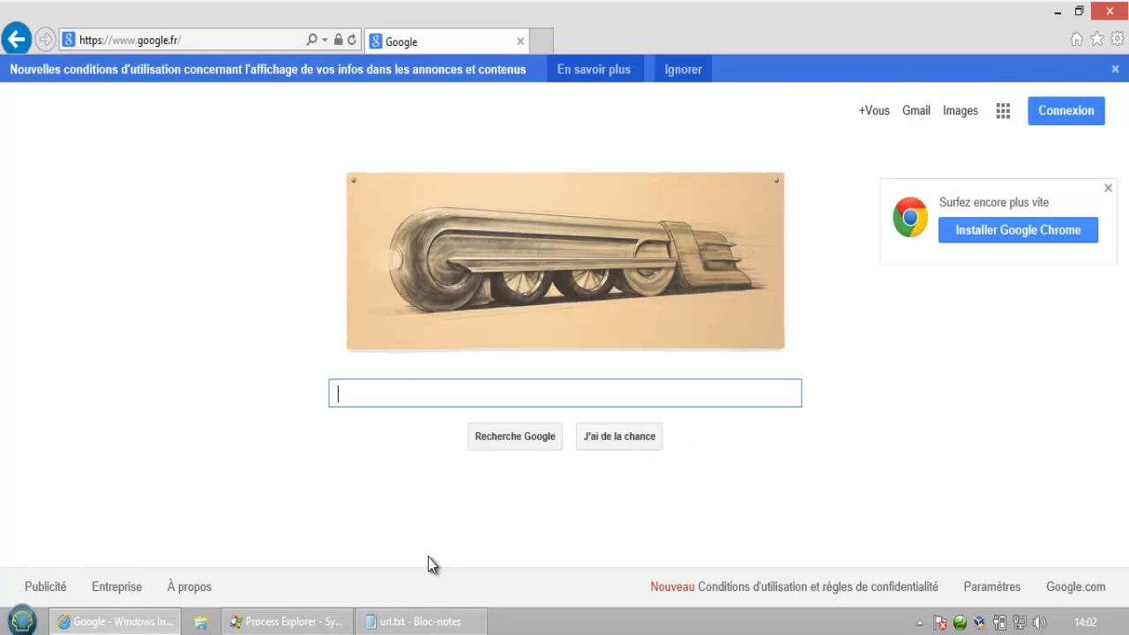
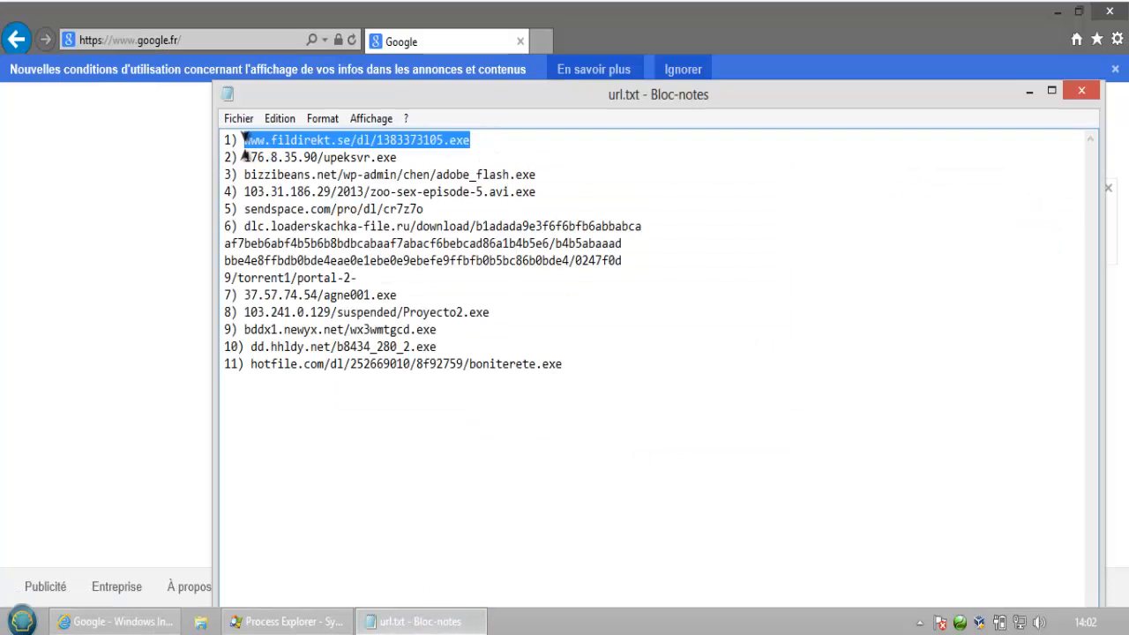
left_click(156, 185)
left_click(215, 40)
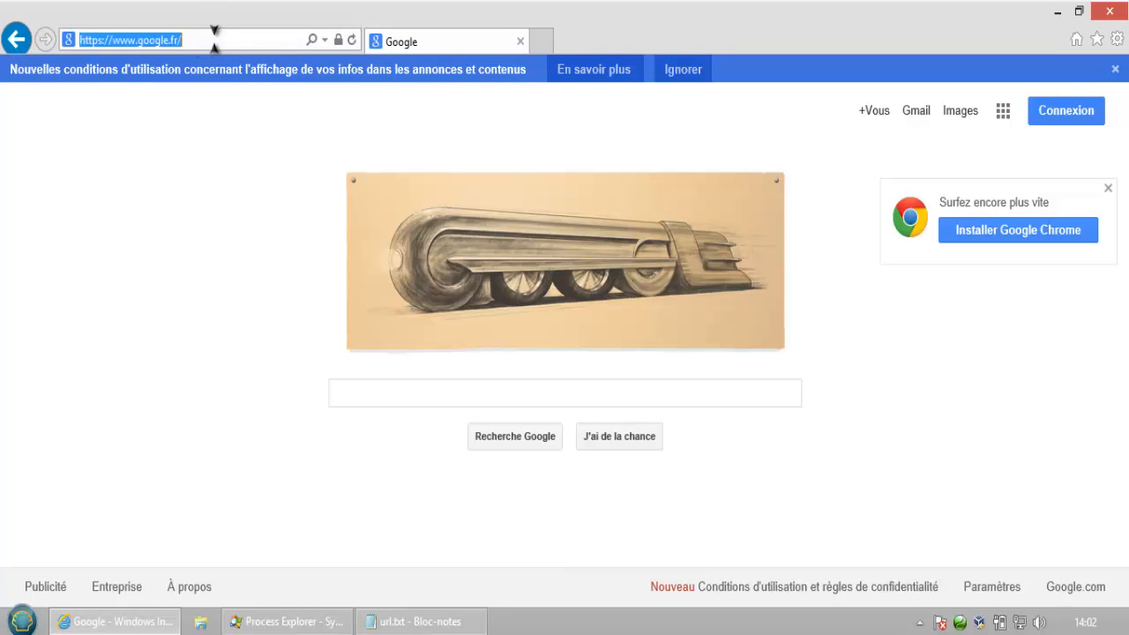
type("www.fildirekt.se/dl/1383373105.exe")
key("Return")
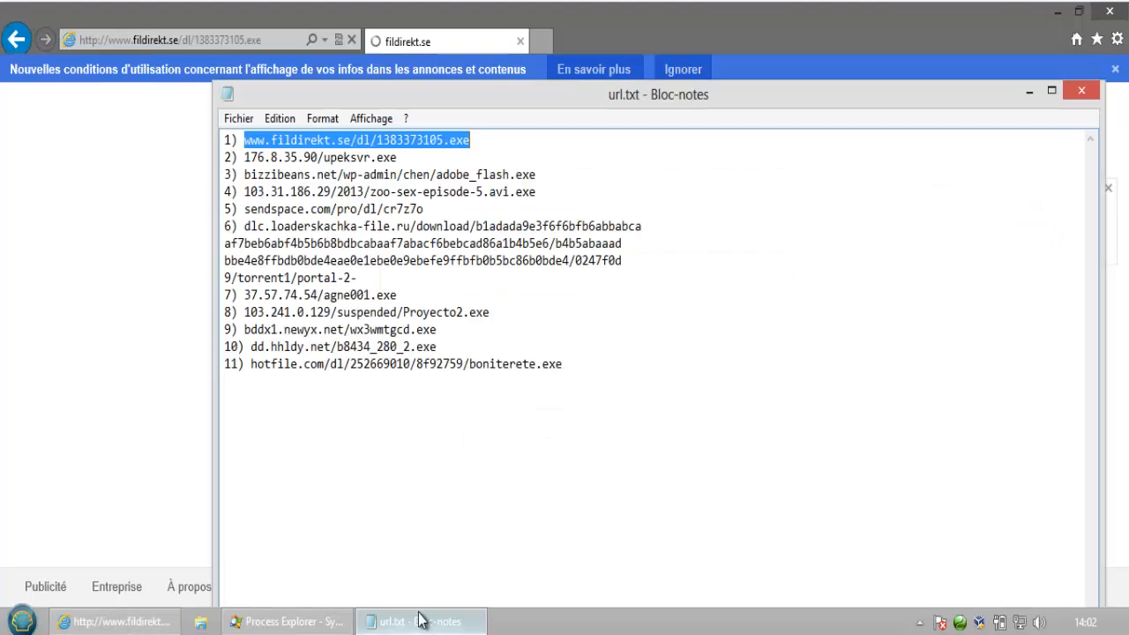
left_click(422, 622)
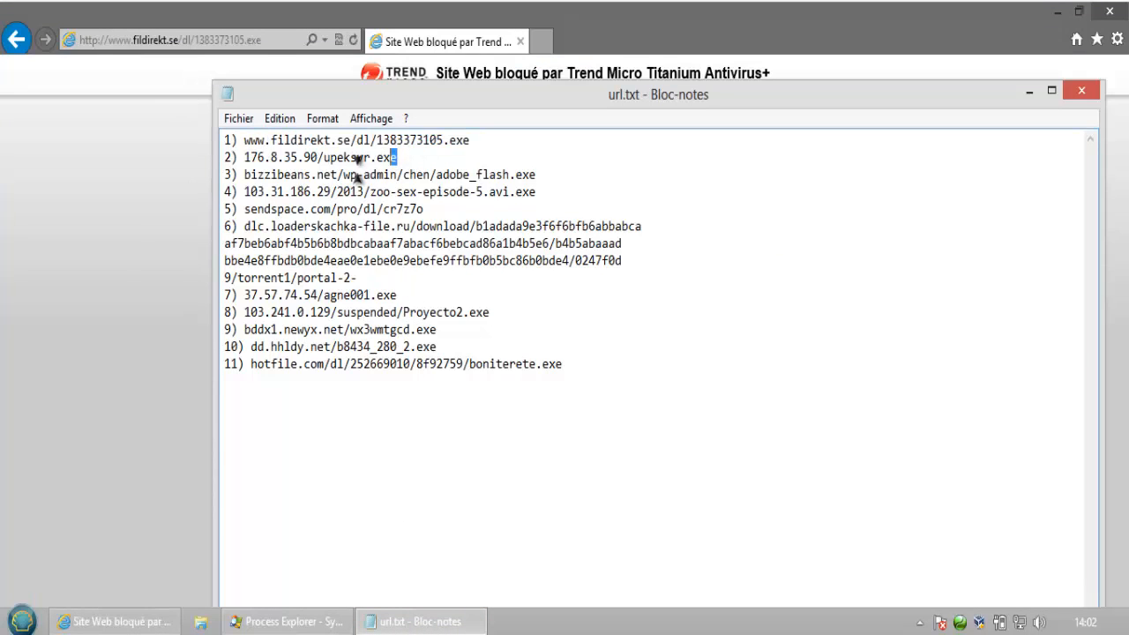
left_click(142, 265)
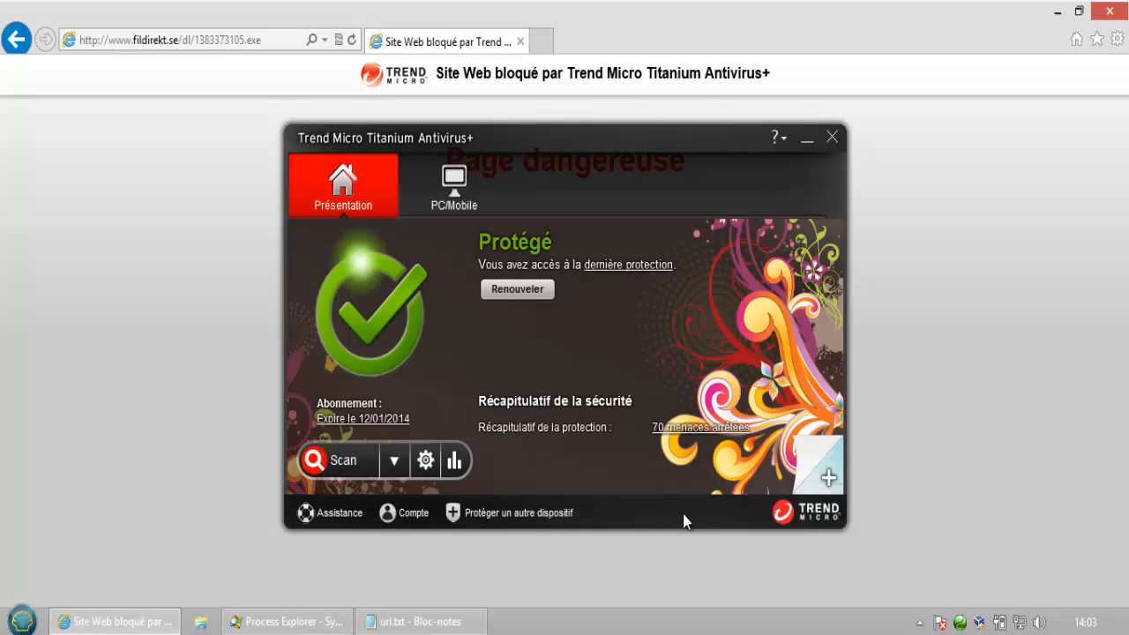
In Trend Micro Titanium Antivirus+, disable the blocking of potentially dangerous websites under Menaces Web, apply the change and close the program
left_click(894, 194)
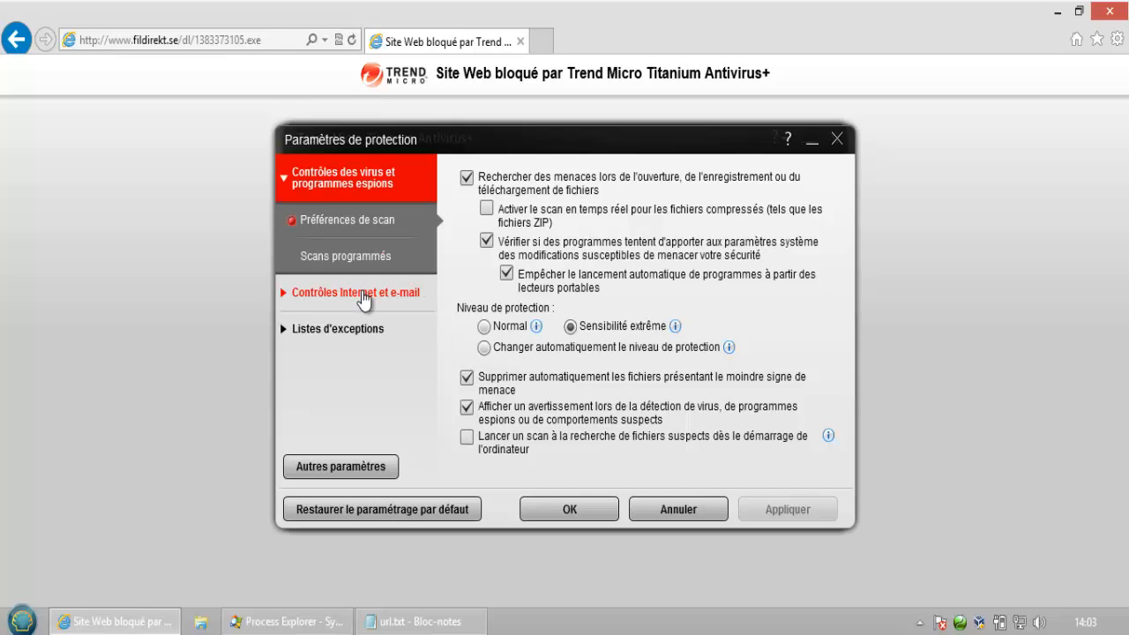
left_click(382, 289)
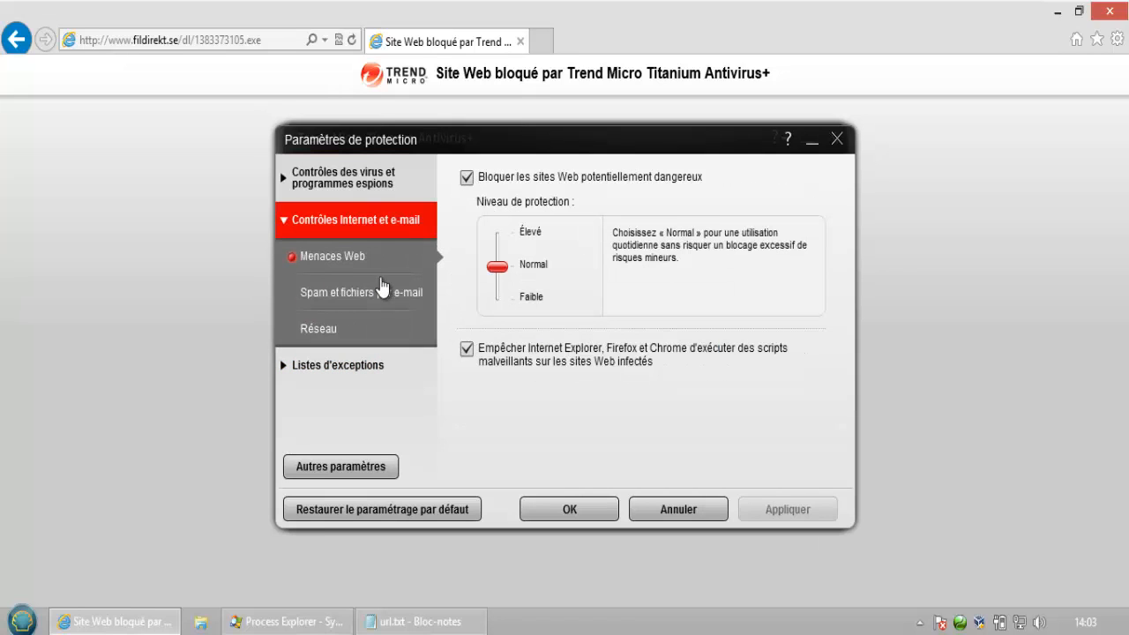
left_click(467, 177)
left_click(766, 510)
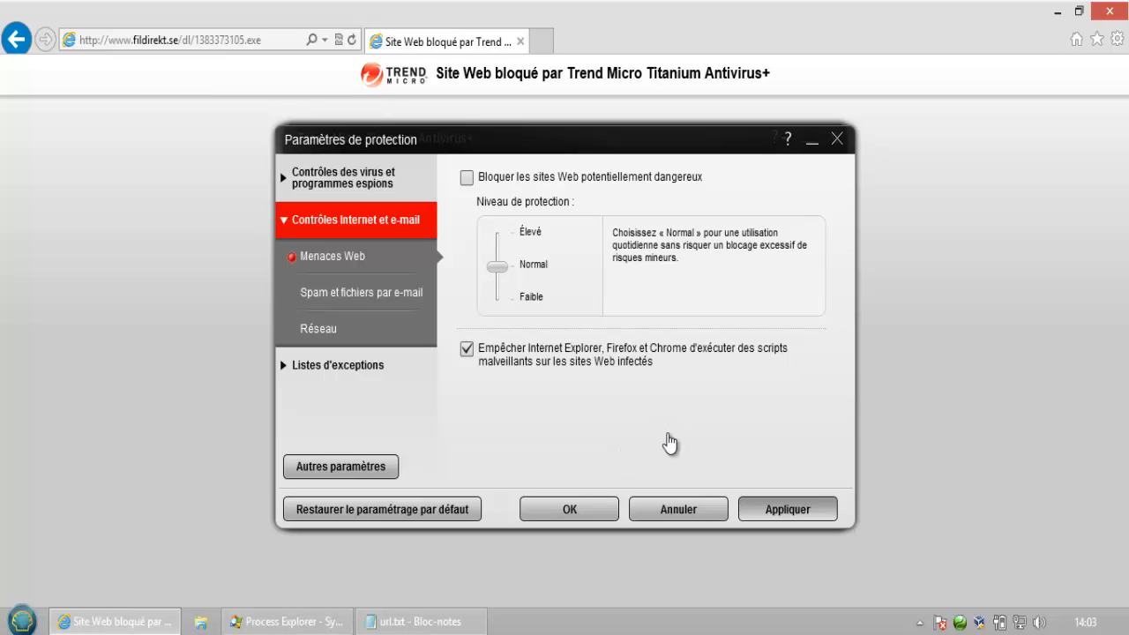
left_click(818, 519)
left_click(981, 575)
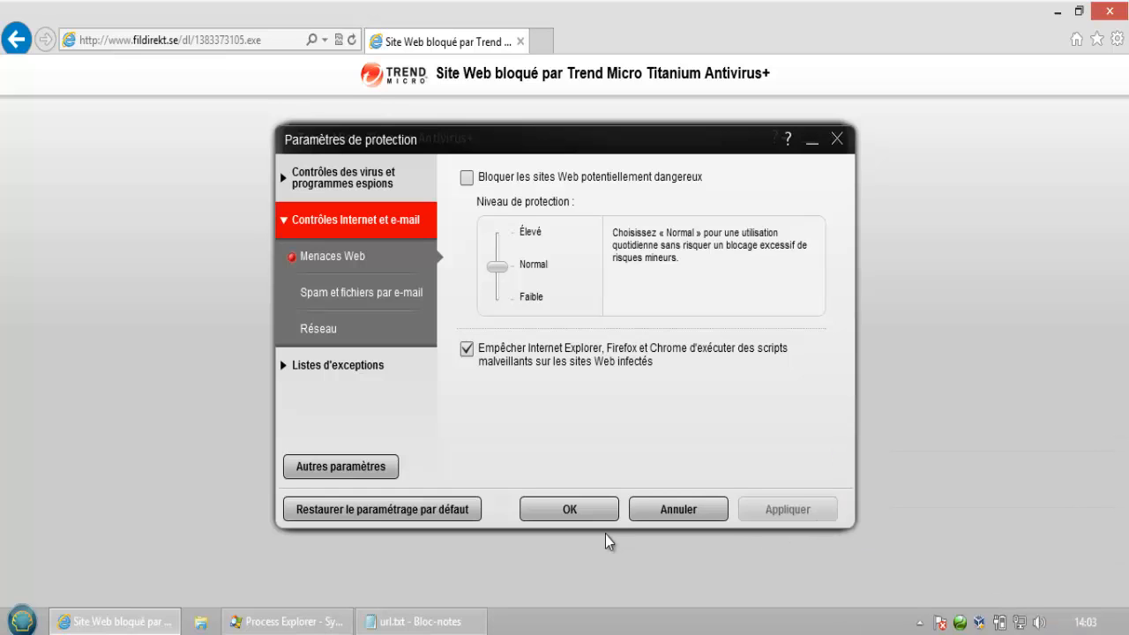
left_click(568, 510)
left_click(832, 137)
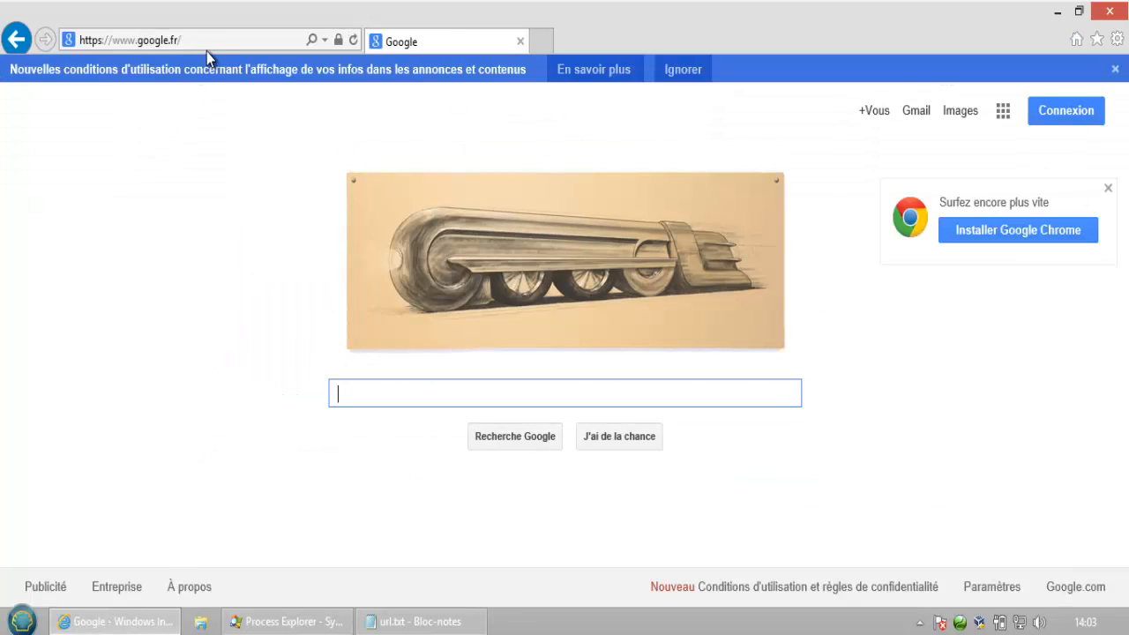
left_click(207, 39)
type("www.fildirekt.se/6/1383373105.exe")
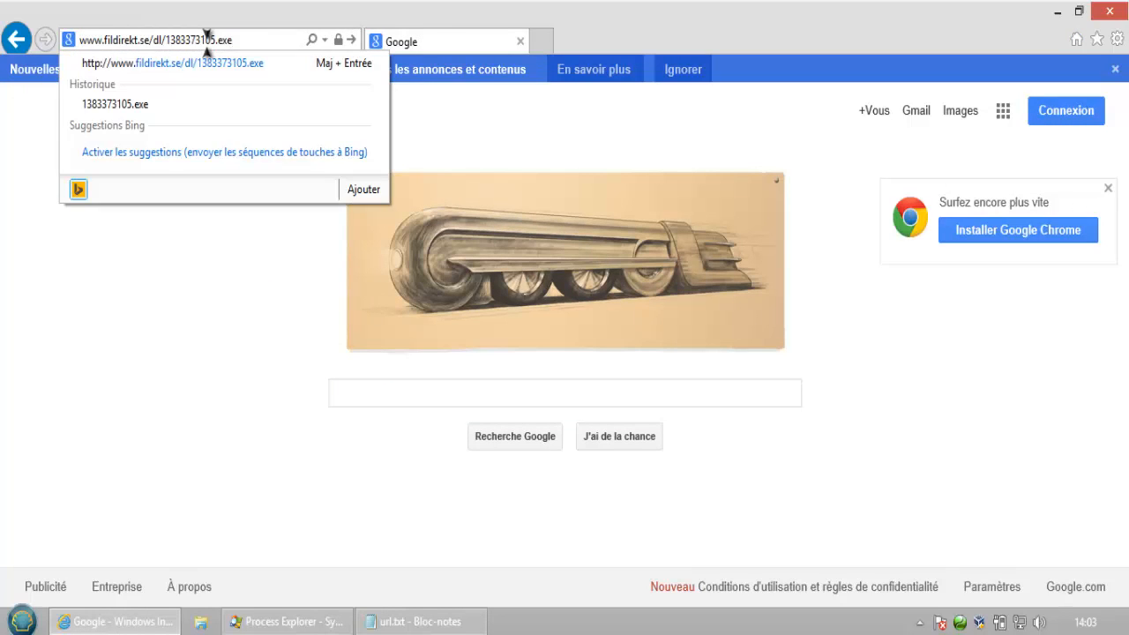
key("Return")
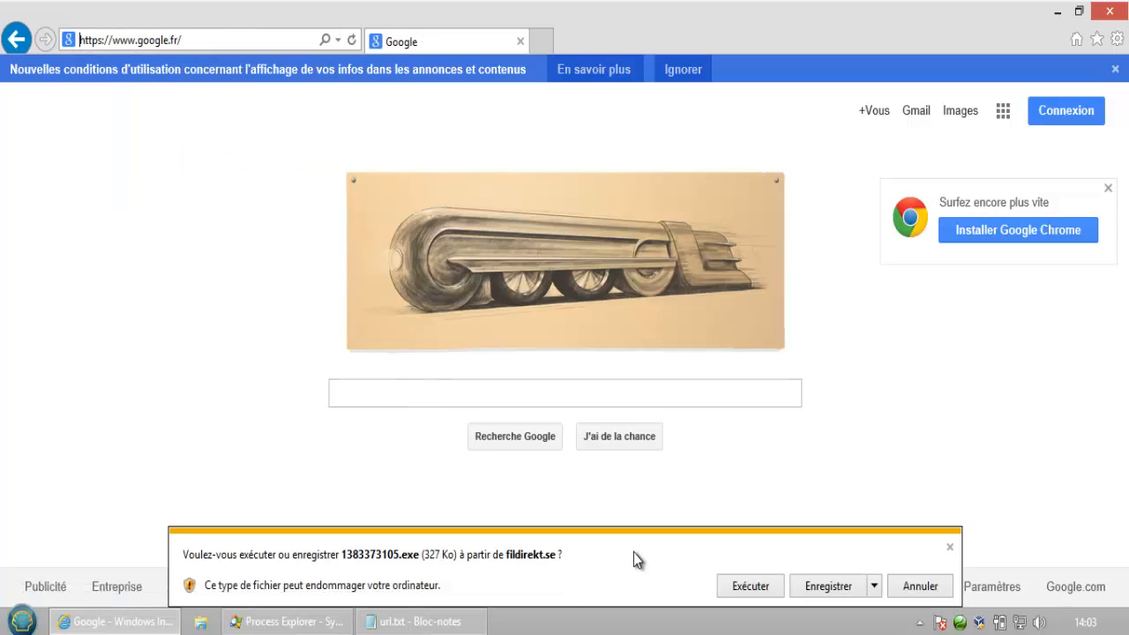
left_click(747, 589)
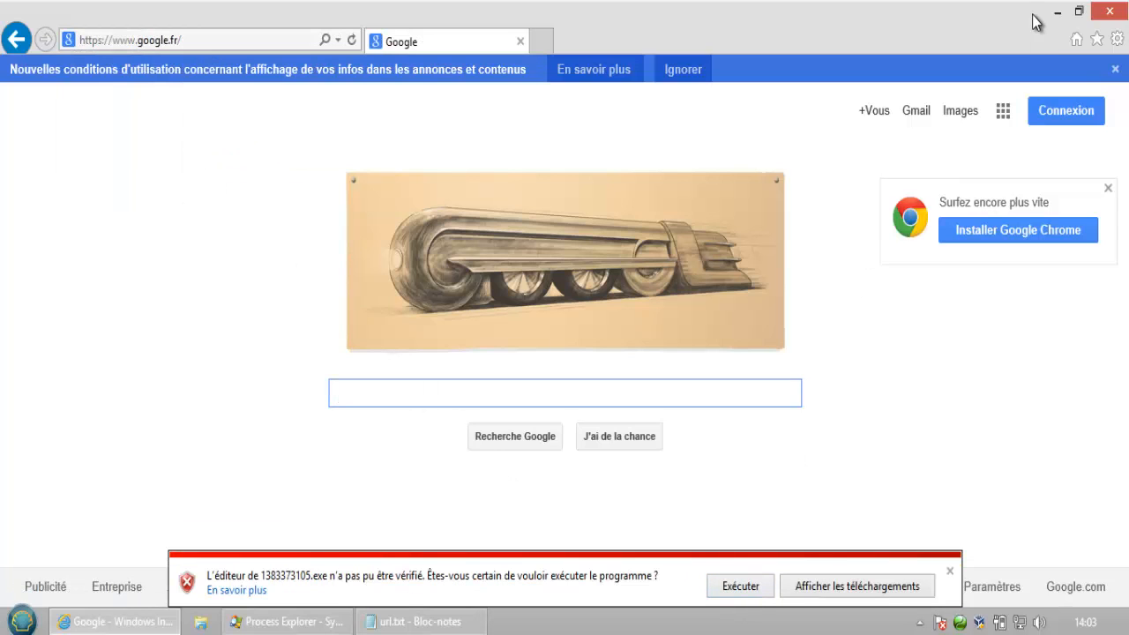
Restore the browser window, dock it to the screen's left half and bring Process Explorer to the front beside it
left_click(1078, 11)
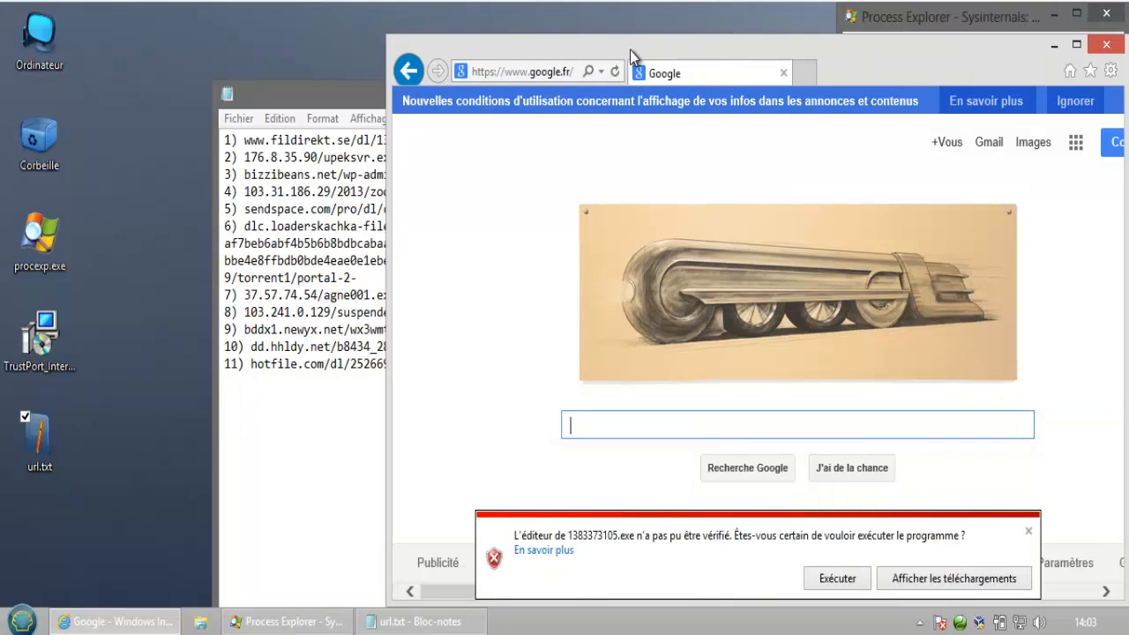
left_click_drag(631, 53, 1, 13)
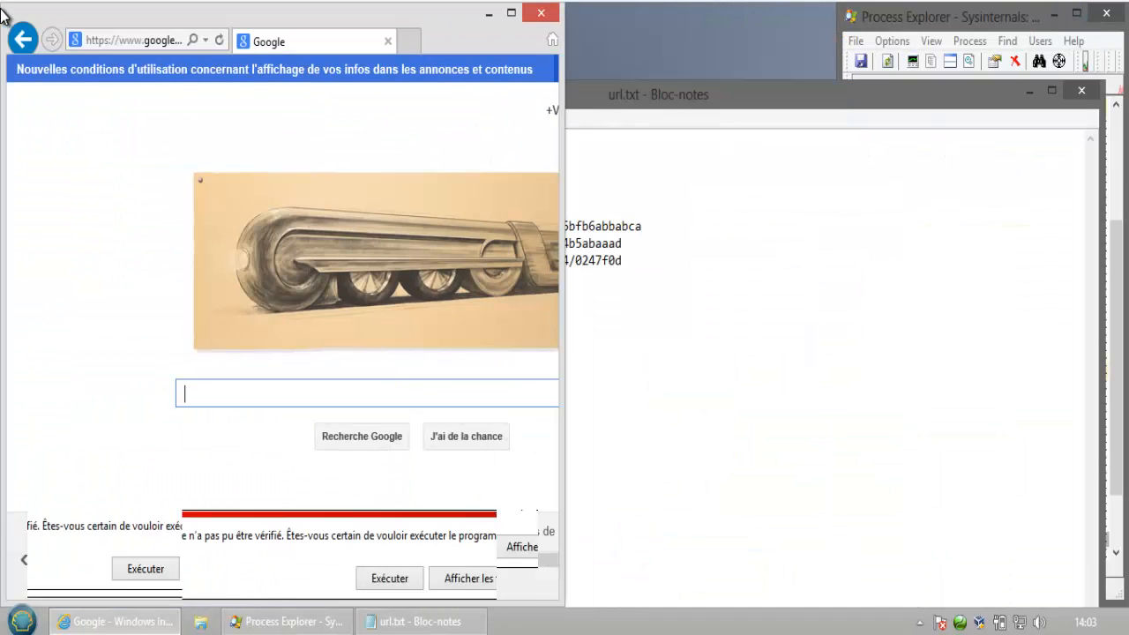
left_click(870, 29)
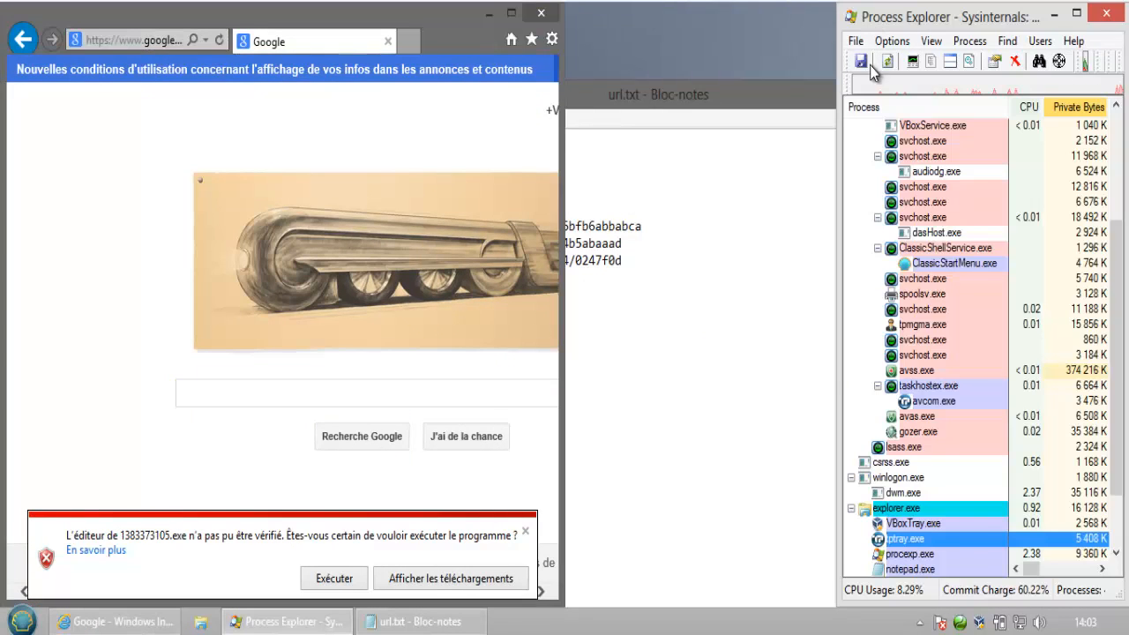
Widen the browser window and resize Process Explorer so the two windows sit side by side without overlapping
left_click_drag(579, 342, 703, 342)
left_click_drag(839, 355, 764, 371)
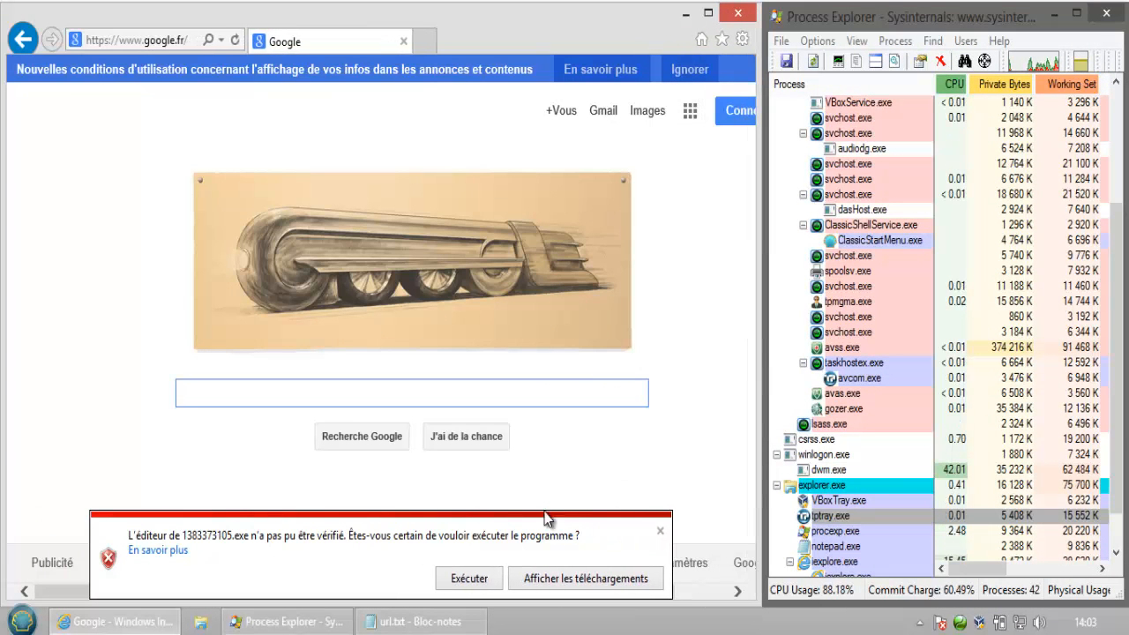
Run 1383373105.exe despite the unverified publisher and SmartScreen warnings, and select its process in the Process Explorer tree
left_click(464, 579)
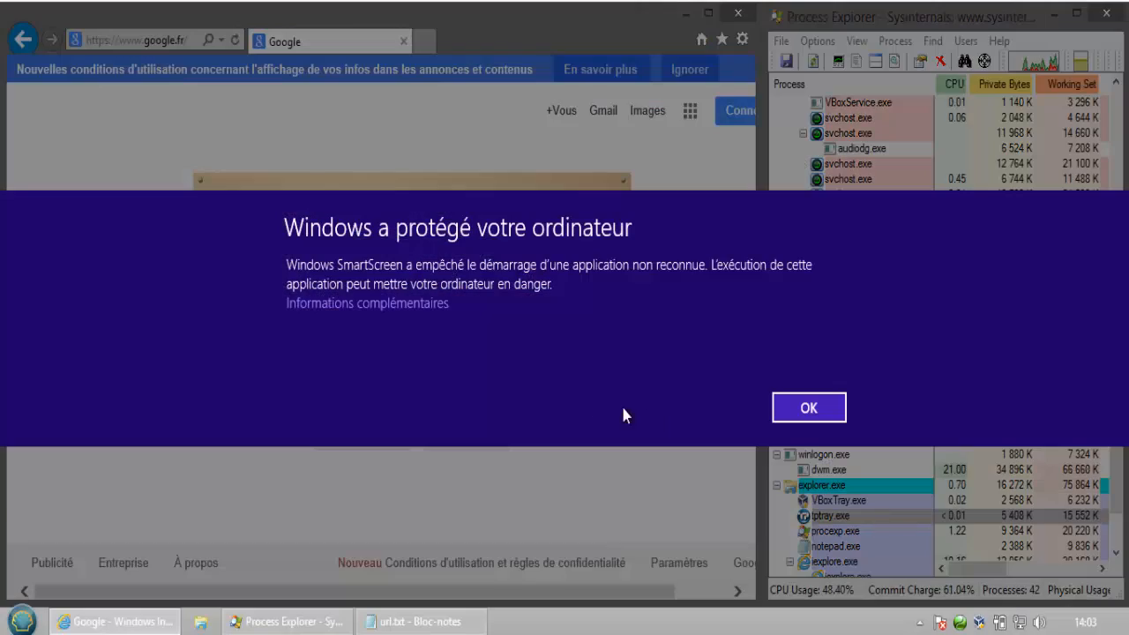
left_click(411, 305)
left_click(592, 404)
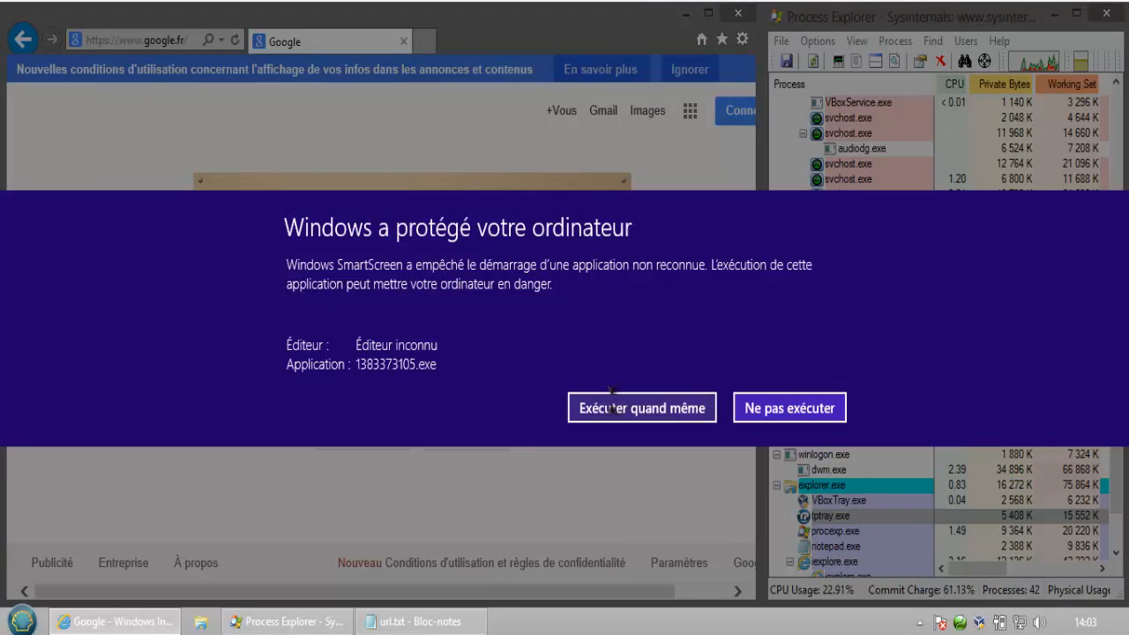
left_click_drag(1118, 397, 1118, 474)
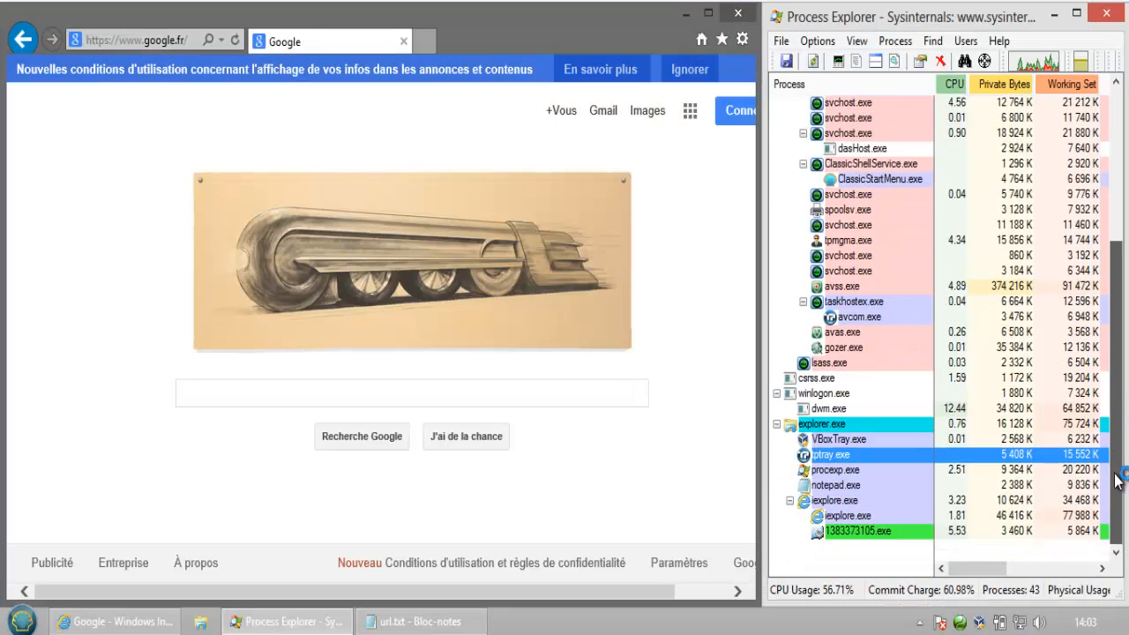
left_click(851, 530)
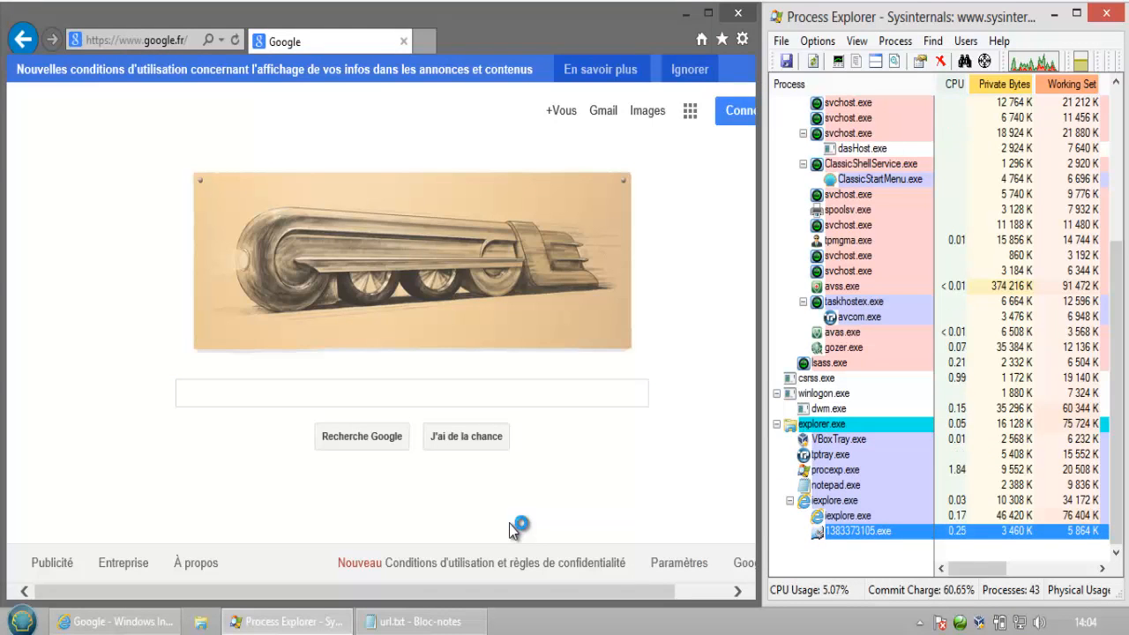
Switch to url.txt in Notepad and mark the first URL with an x in front of it
left_click(408, 622)
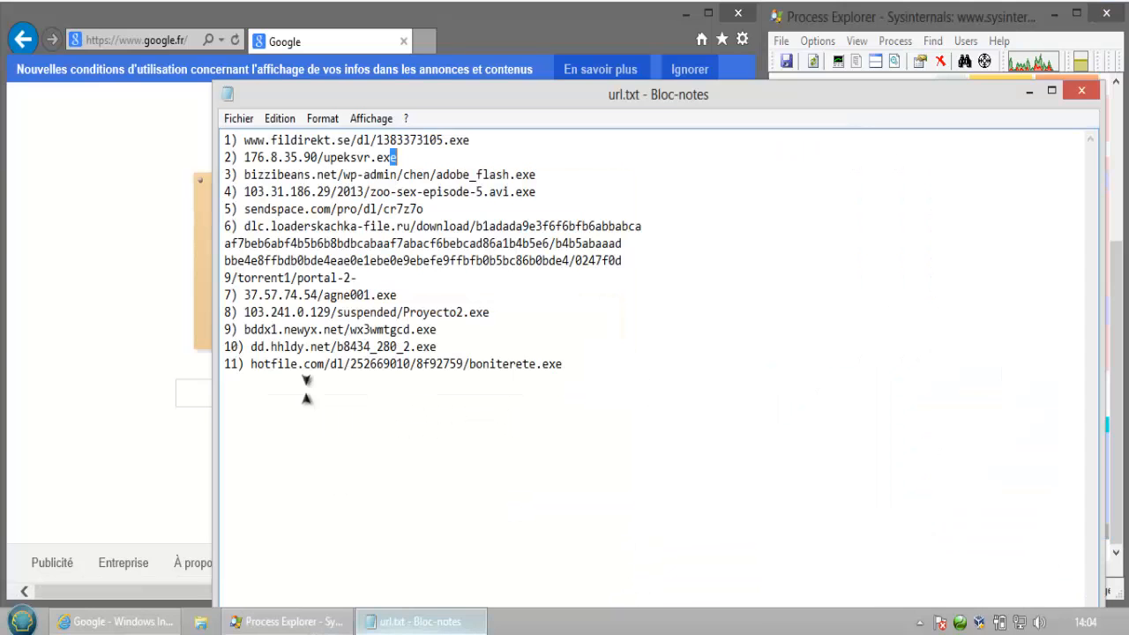
left_click(243, 141)
type("x")
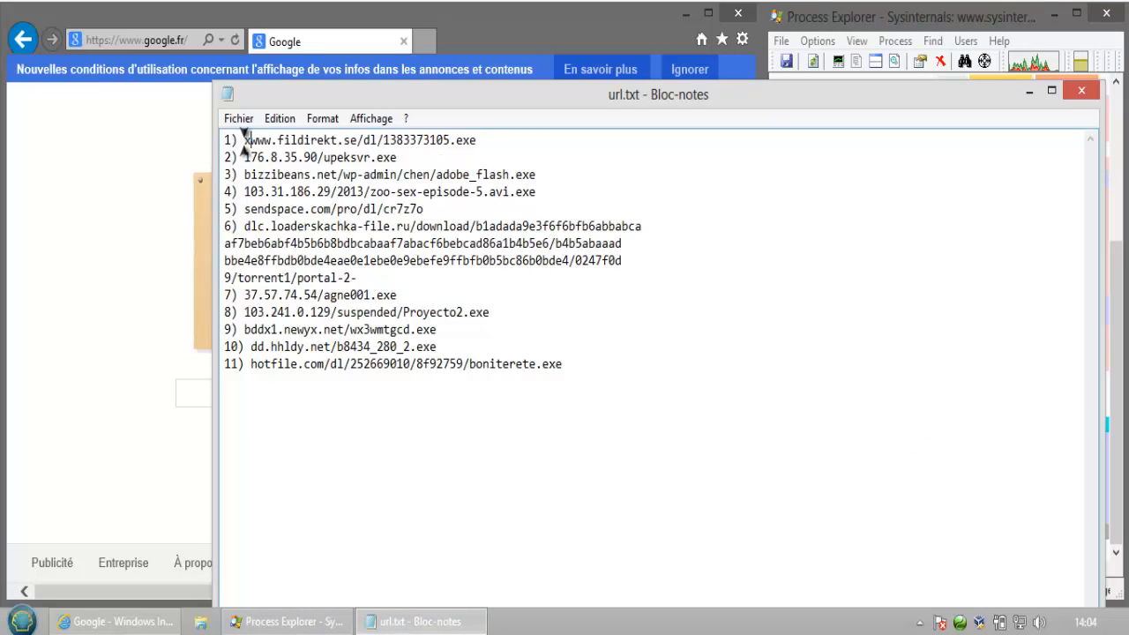
Copy the second URL, 176.8.35.90/upeksvr.exe, minimize Notepad and widen the browser's address bar
left_click_drag(397, 157, 245, 161)
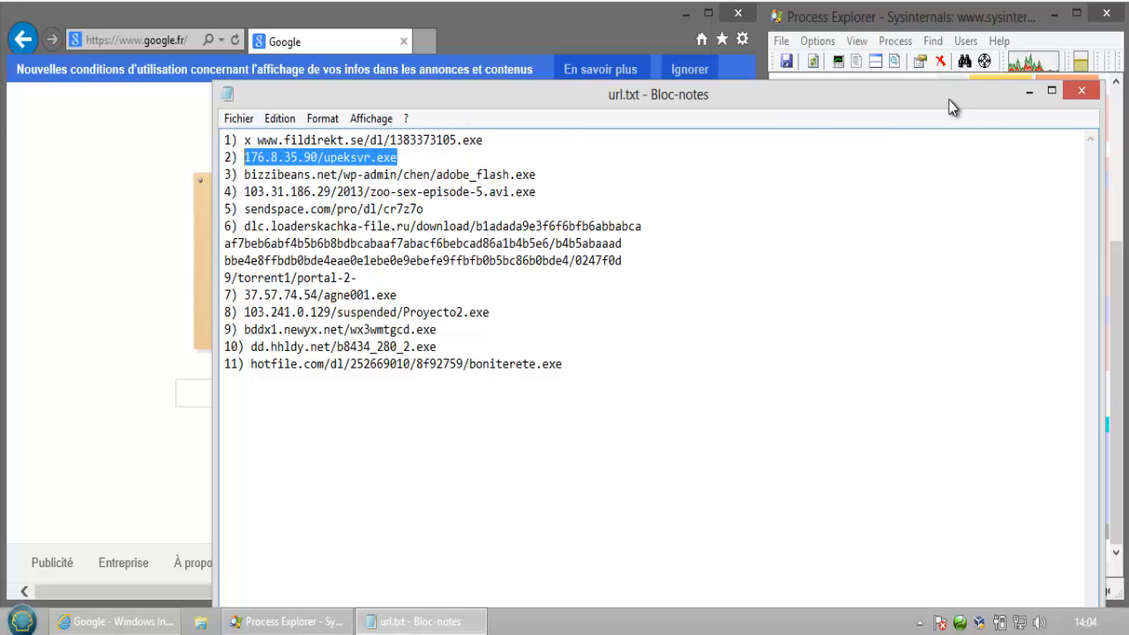
left_click(1026, 91)
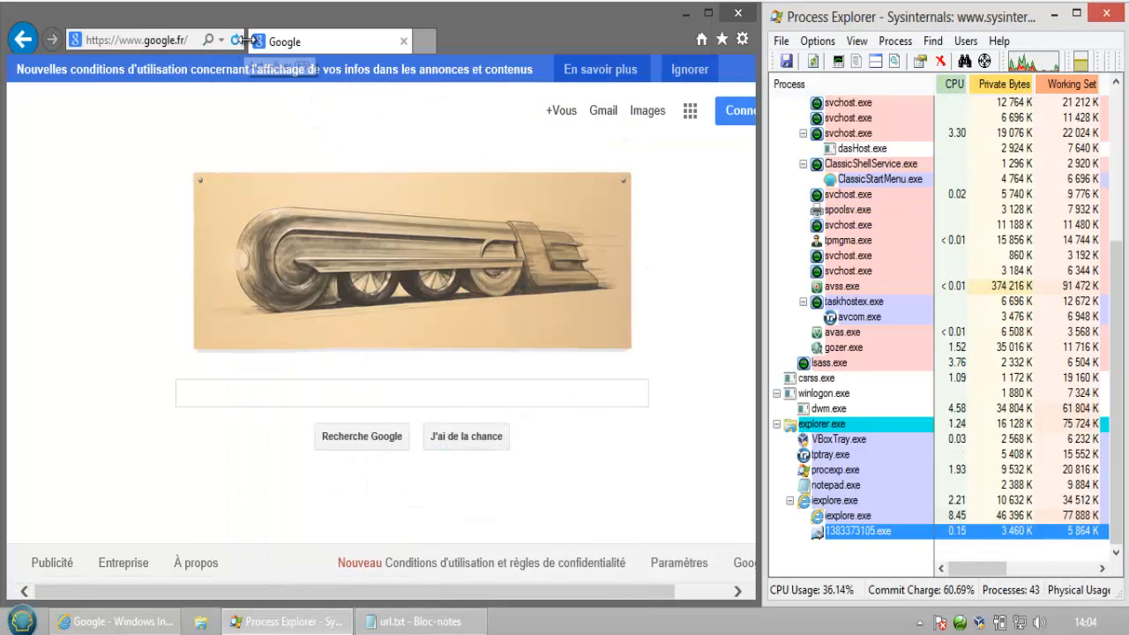
left_click_drag(245, 41, 375, 41)
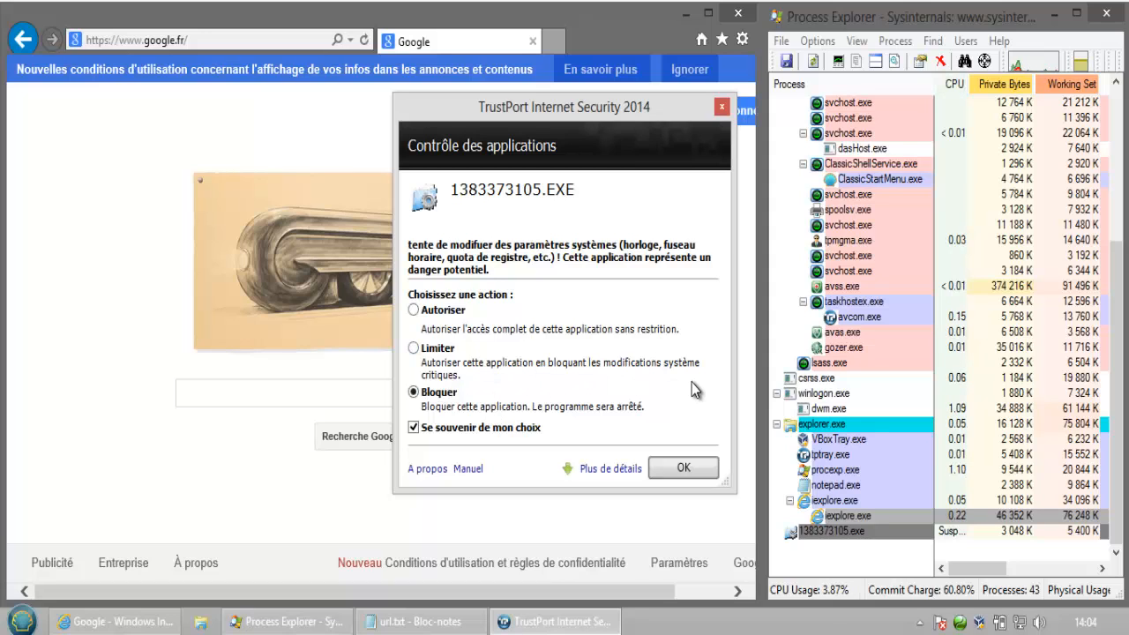
Choose Limiter for 1383373105.EXE in TrustPort's application control, dismiss the notification and select the seaw.exe process in Process Explorer
left_click(434, 351)
left_click(673, 473)
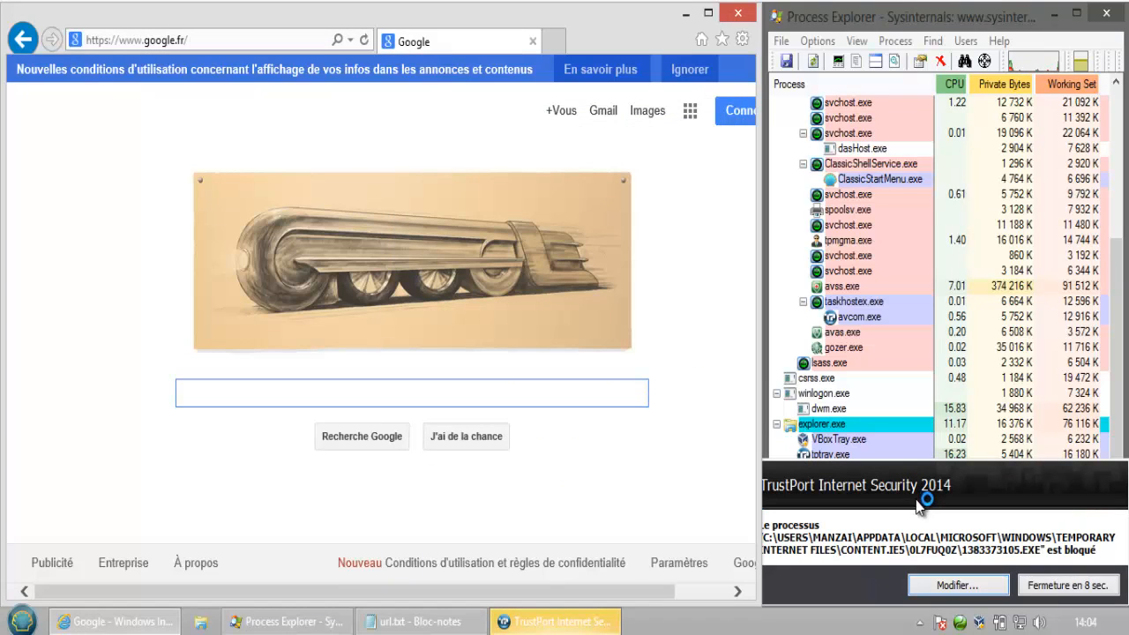
left_click(1078, 582)
left_click(831, 547)
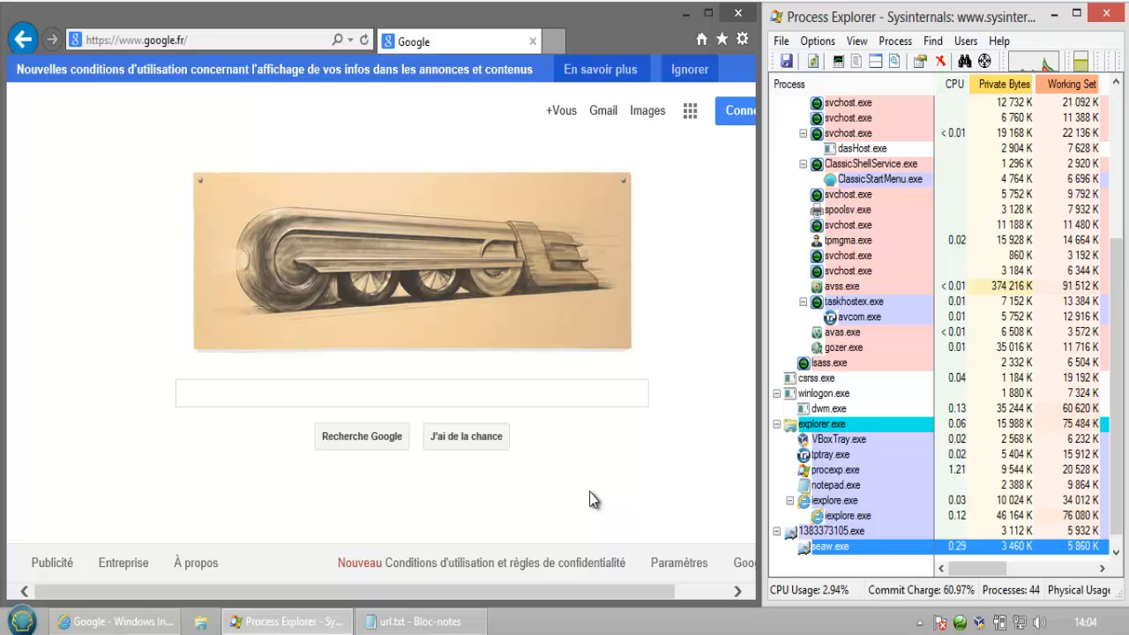
Load 176.8.35.90/upeksvr.exe in the browser, and block SEAW.EXE in TrustPort's application control, dismissing the notification
left_click(196, 40)
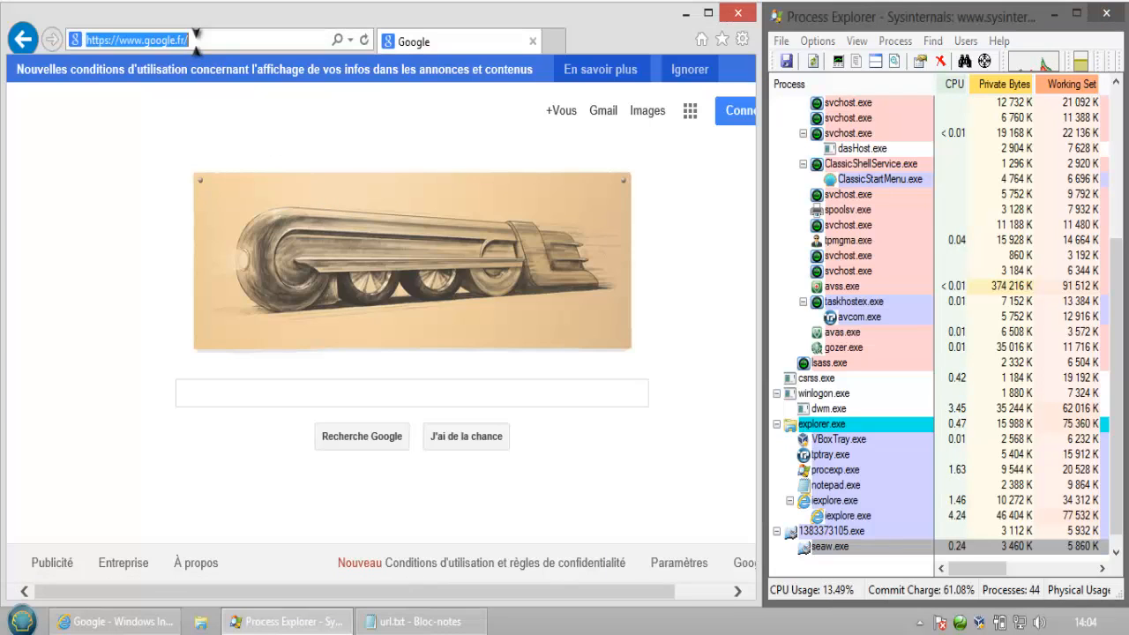
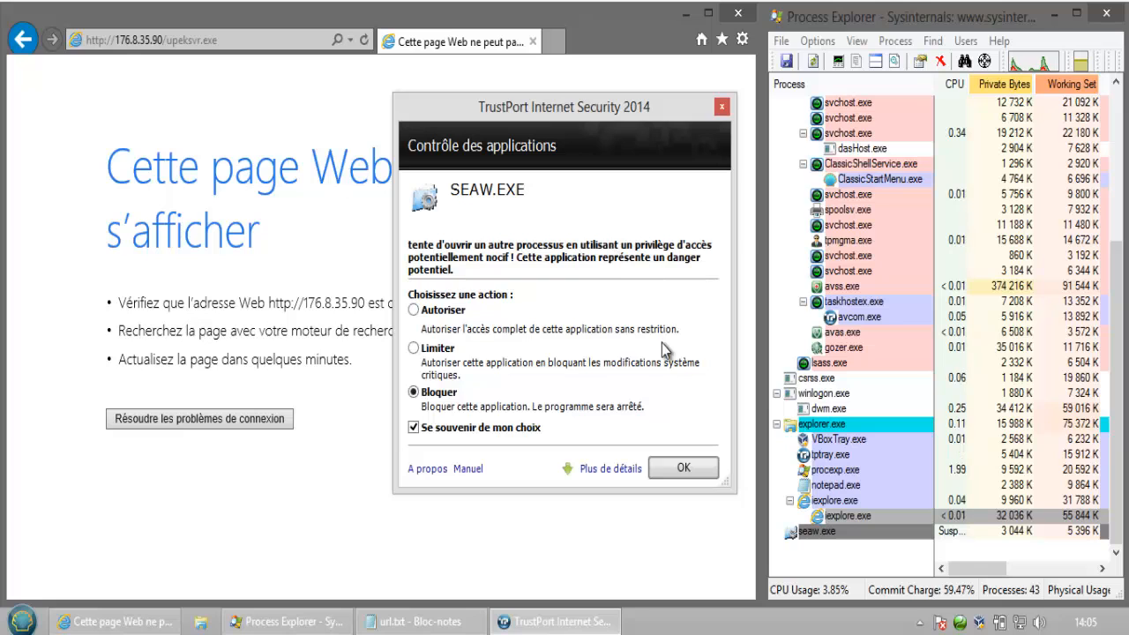
left_click(678, 469)
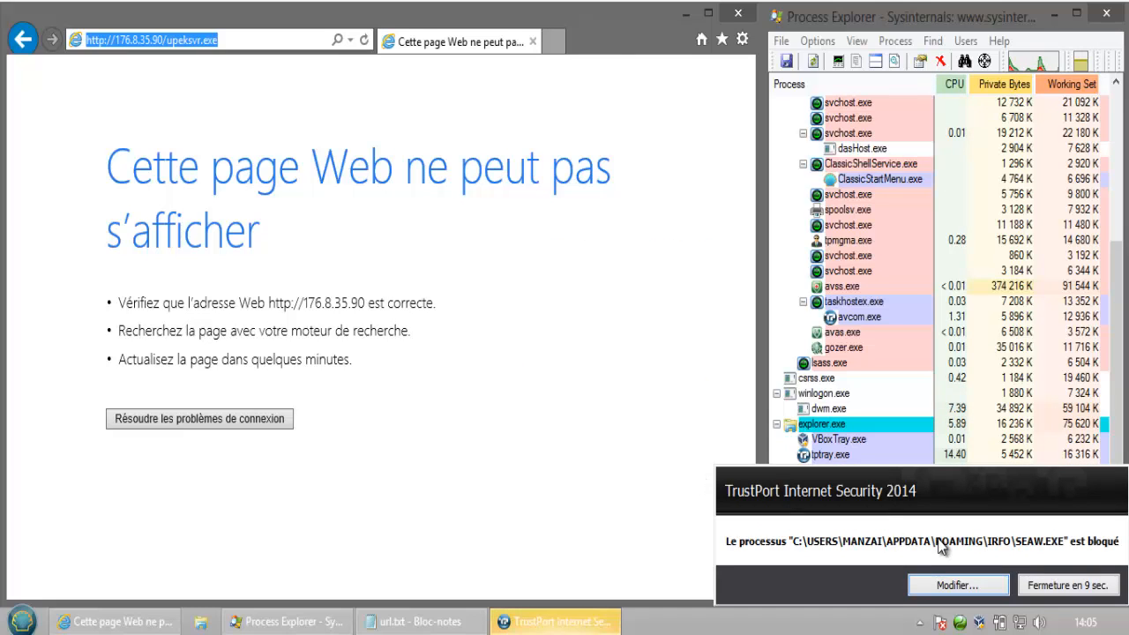
left_click(1068, 587)
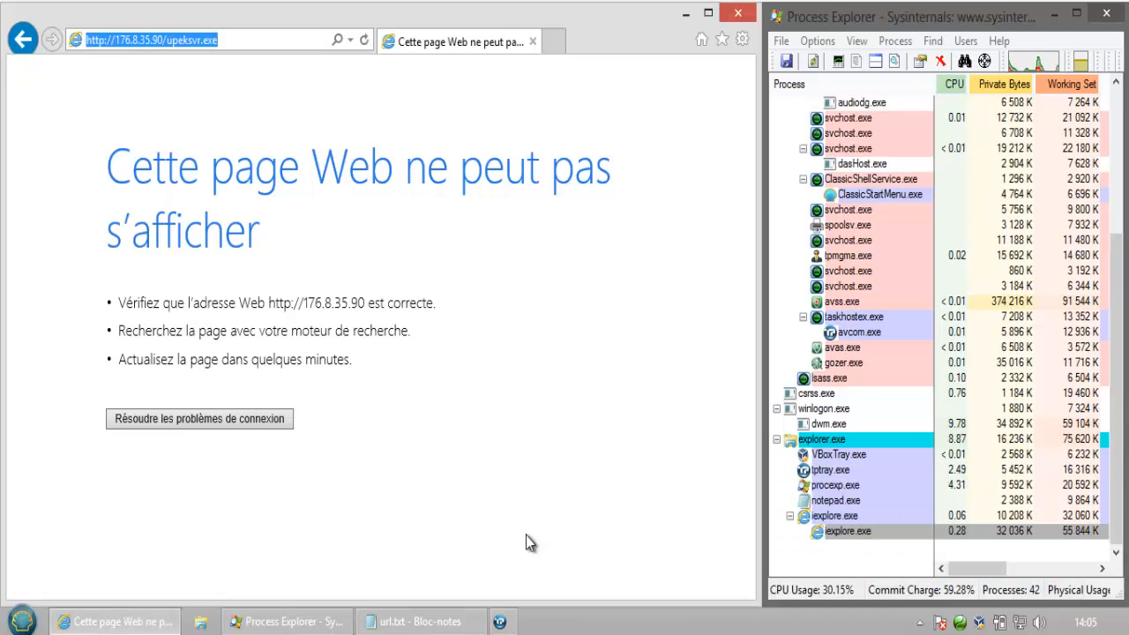
Return to url.txt and mark the second URL, 176.8.35.90/upeksvr.exe, with an o in front of it
left_click(385, 622)
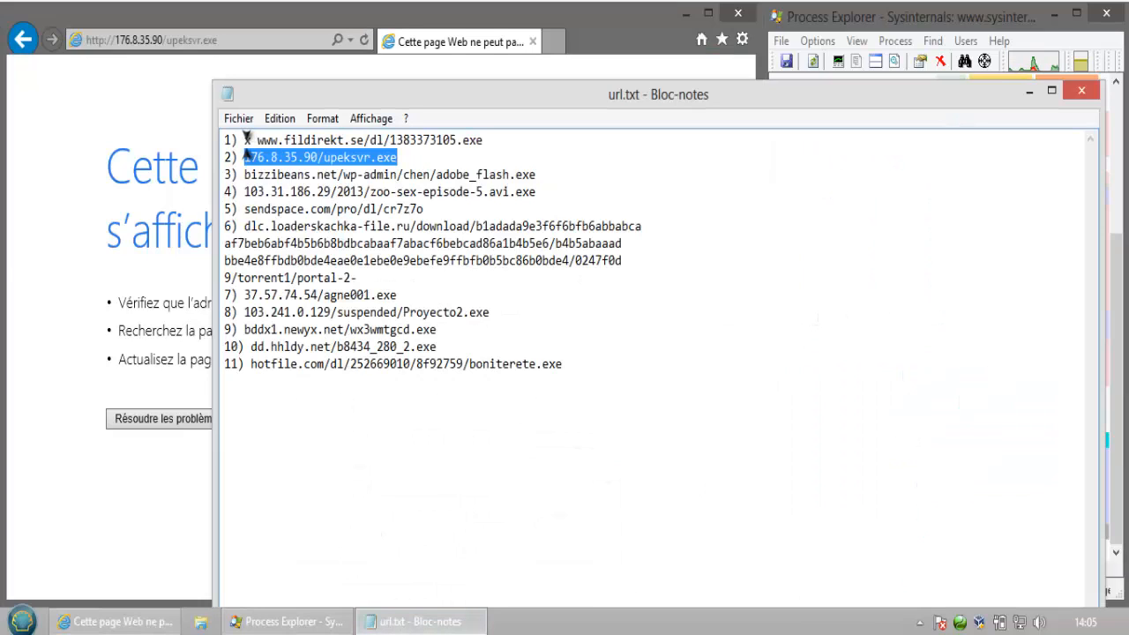
left_click_drag(252, 139, 244, 148)
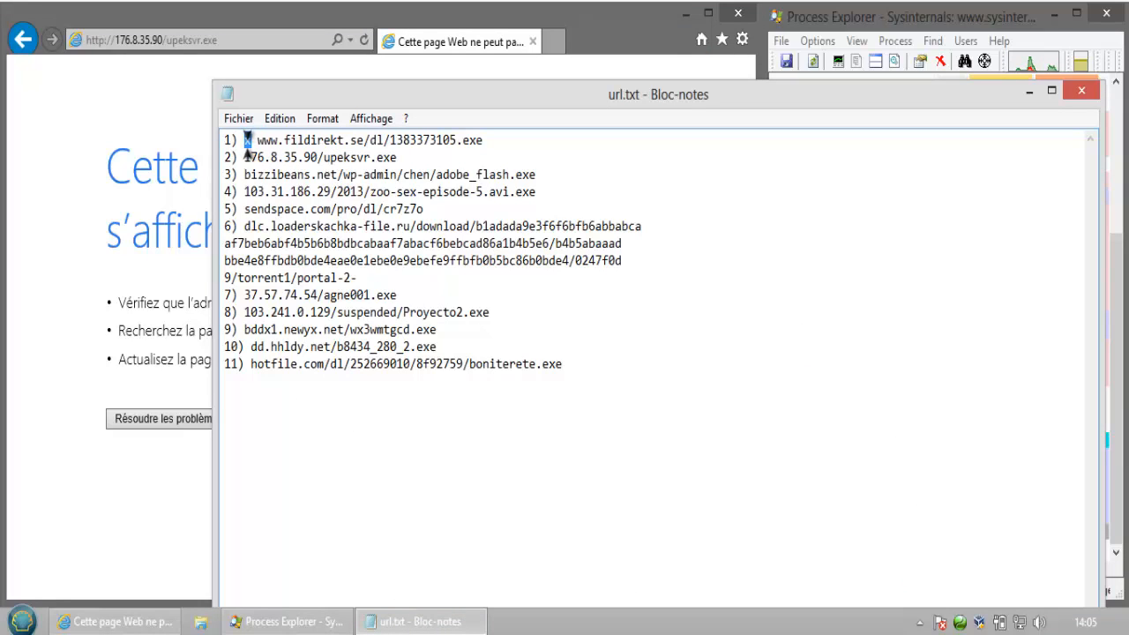
left_click_drag(399, 157, 323, 157)
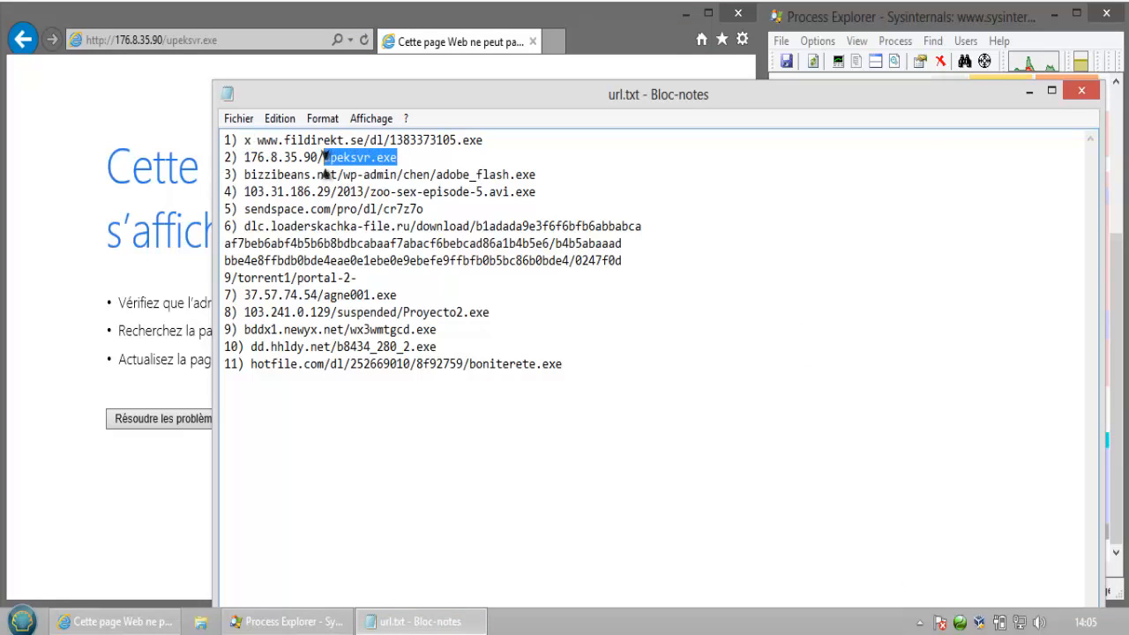
left_click(245, 160)
type("o")
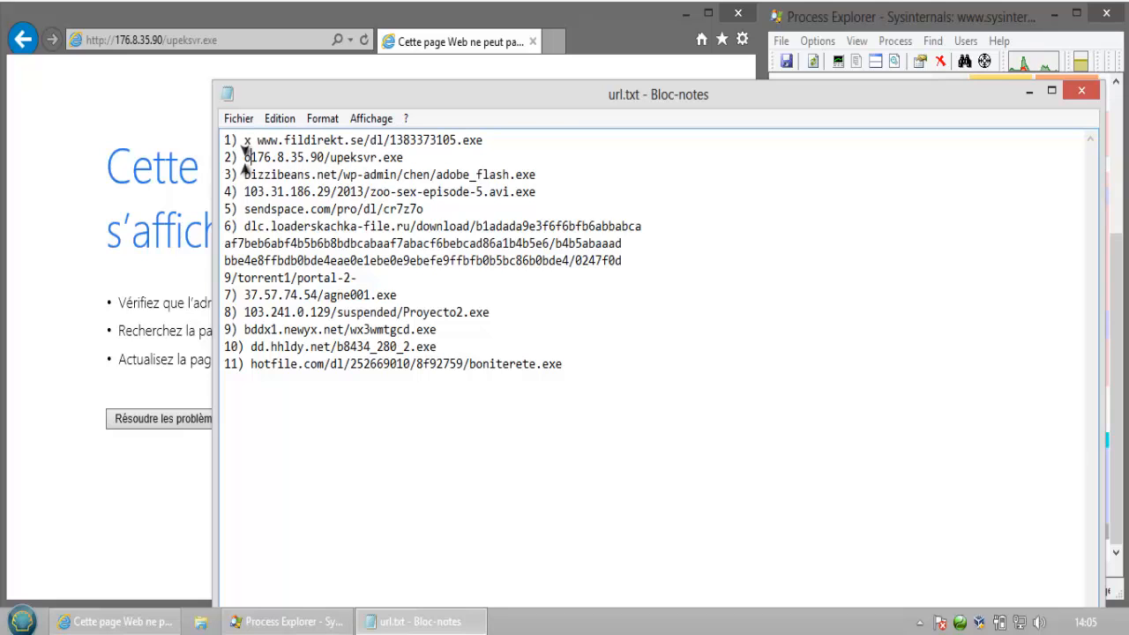
Copy the third URL, bizzibeans.net/wp-admin/chen/adobe_flash.exe, load it in the browser and choose to run the offered file
left_click_drag(537, 174, 246, 180)
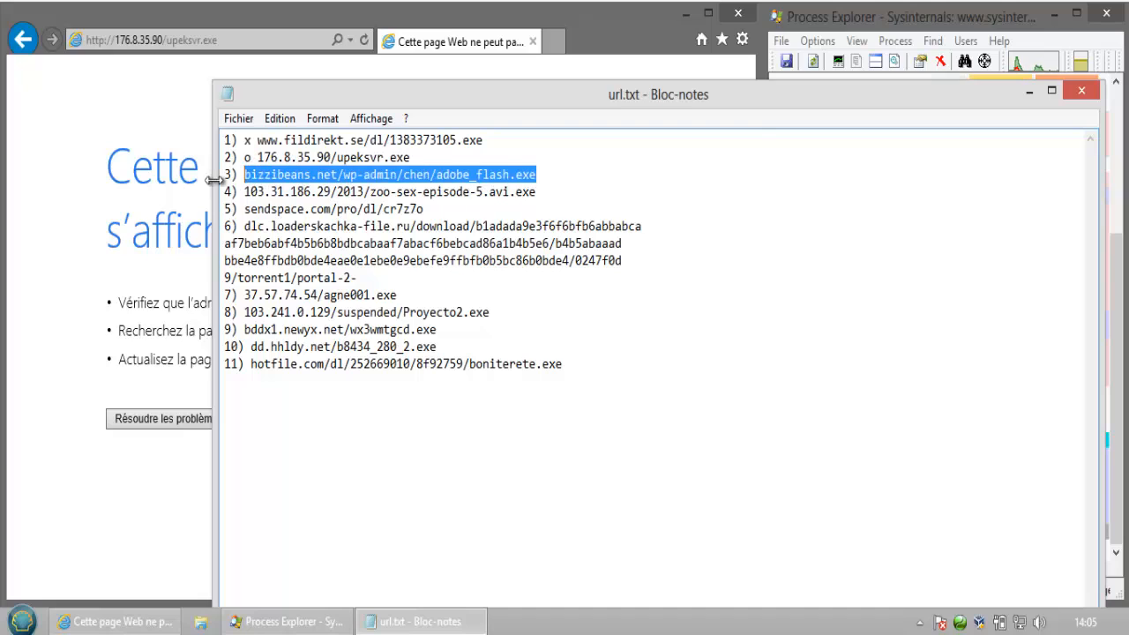
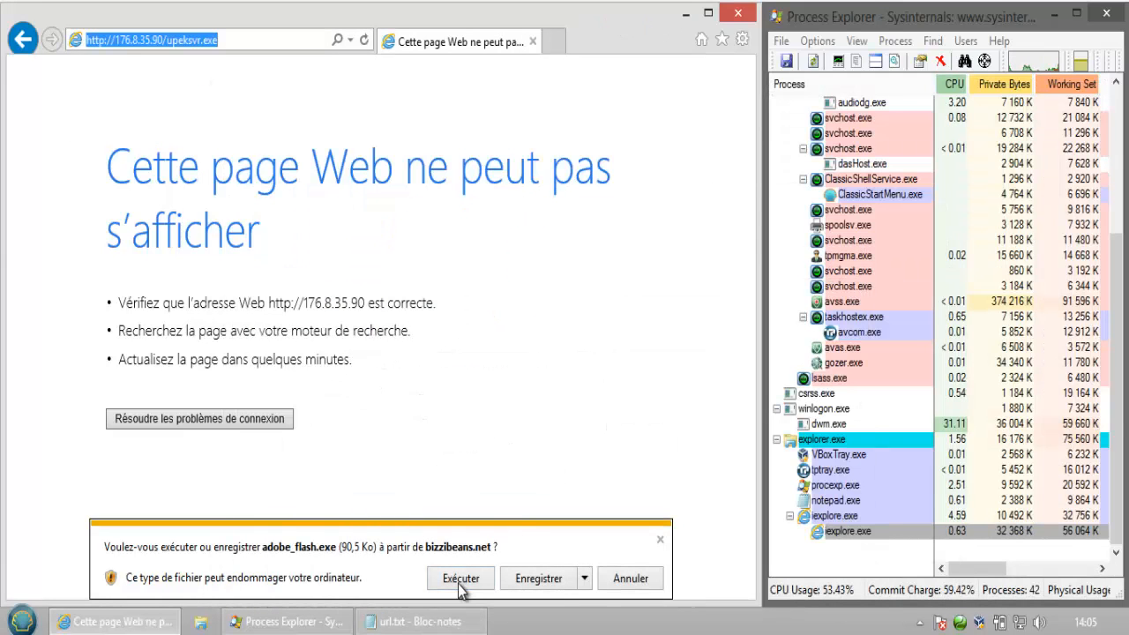
left_click(459, 581)
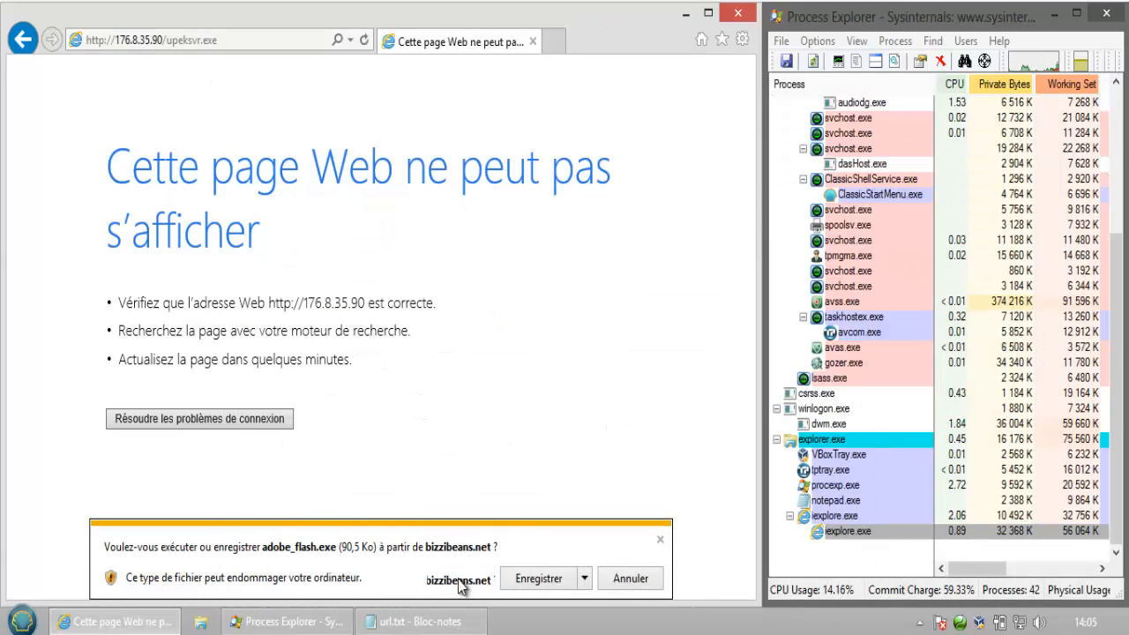
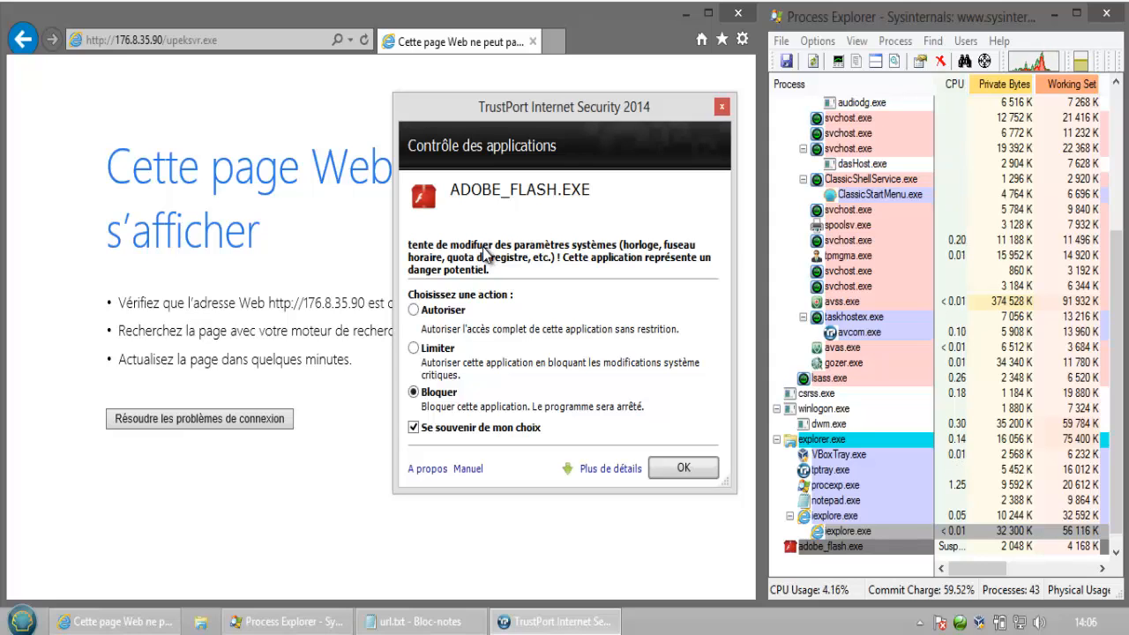
Choose Limiter for ADOBE_FLASH.EXE in TrustPort's application control and dismiss the notification
left_click(437, 351)
left_click(681, 469)
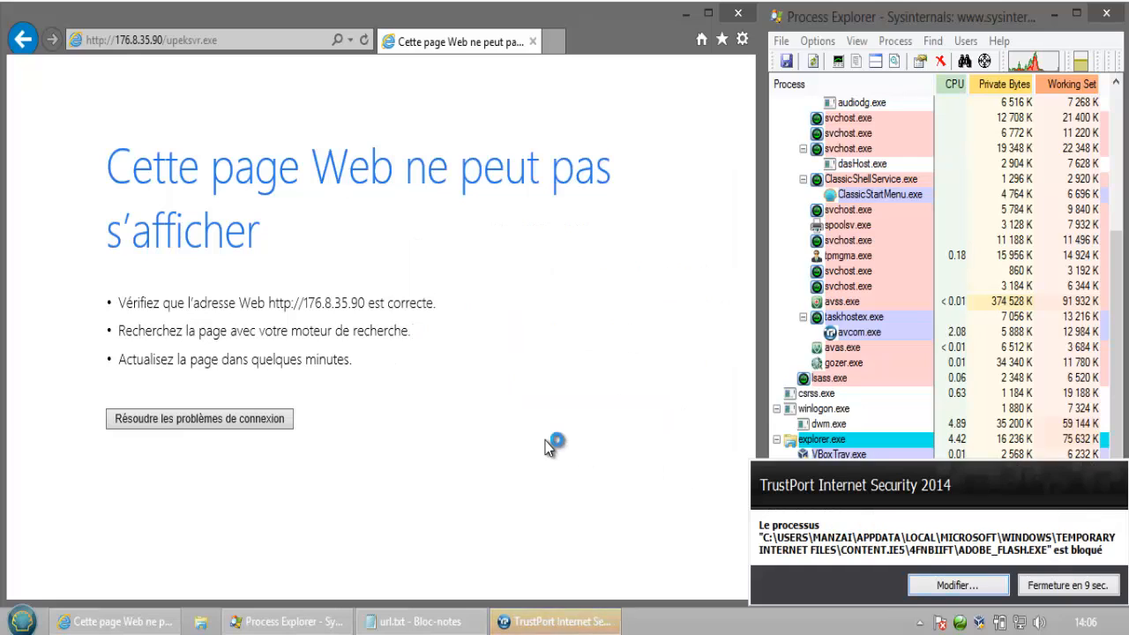
left_click(1047, 591)
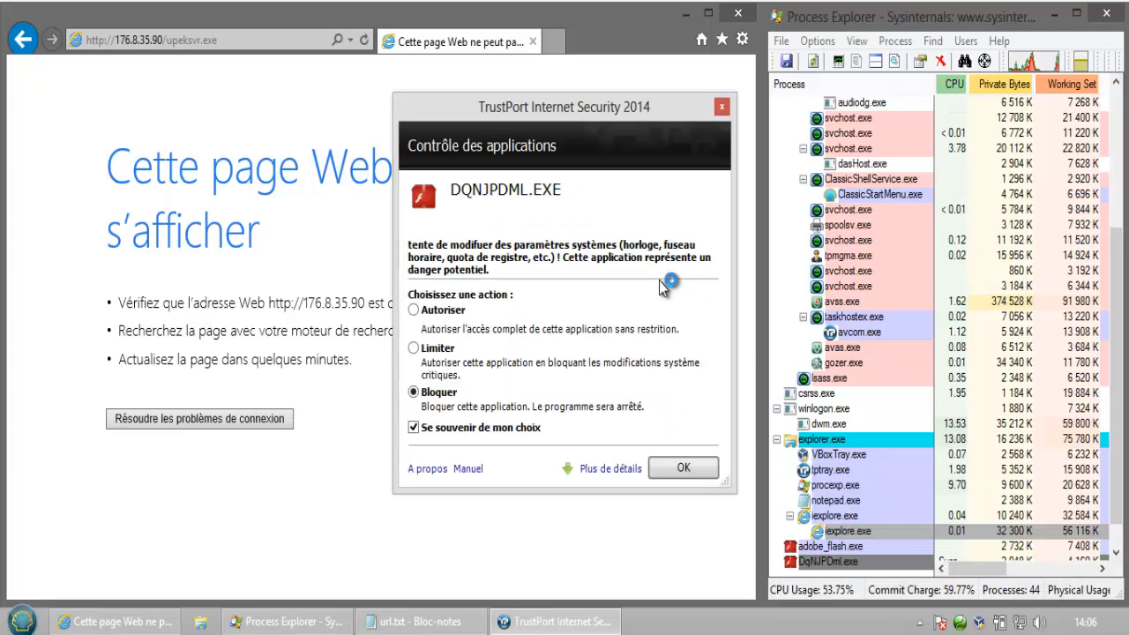
Choose Limiter for DQNJPDML.EXE in the application control, and block its connection in the TrustPort firewall prompt
left_click(444, 346)
left_click(679, 467)
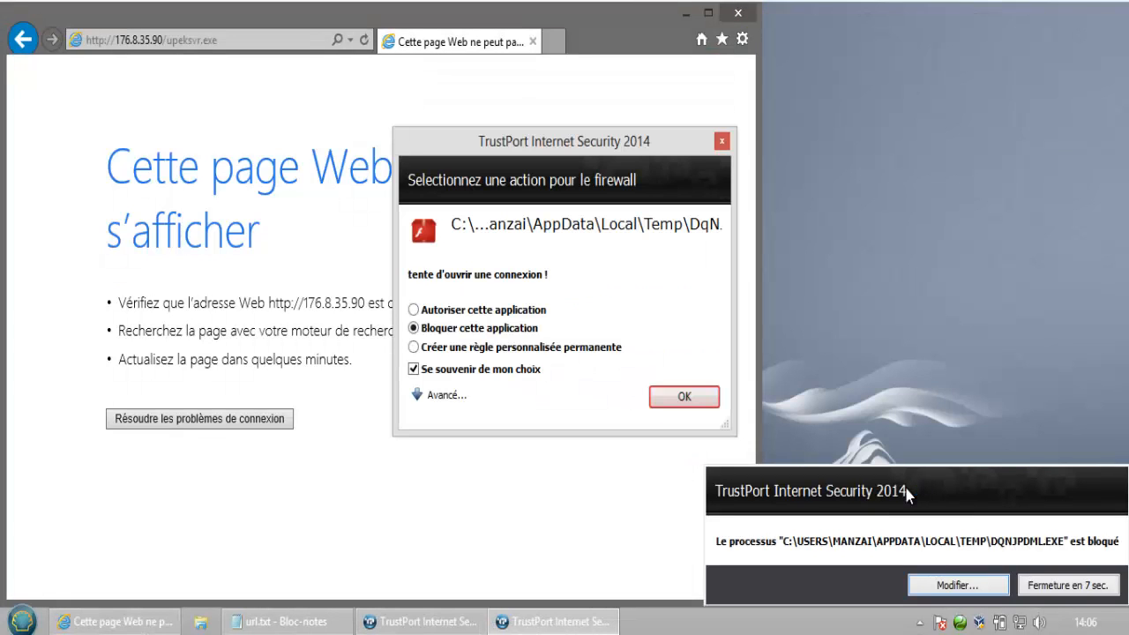
left_click(1052, 591)
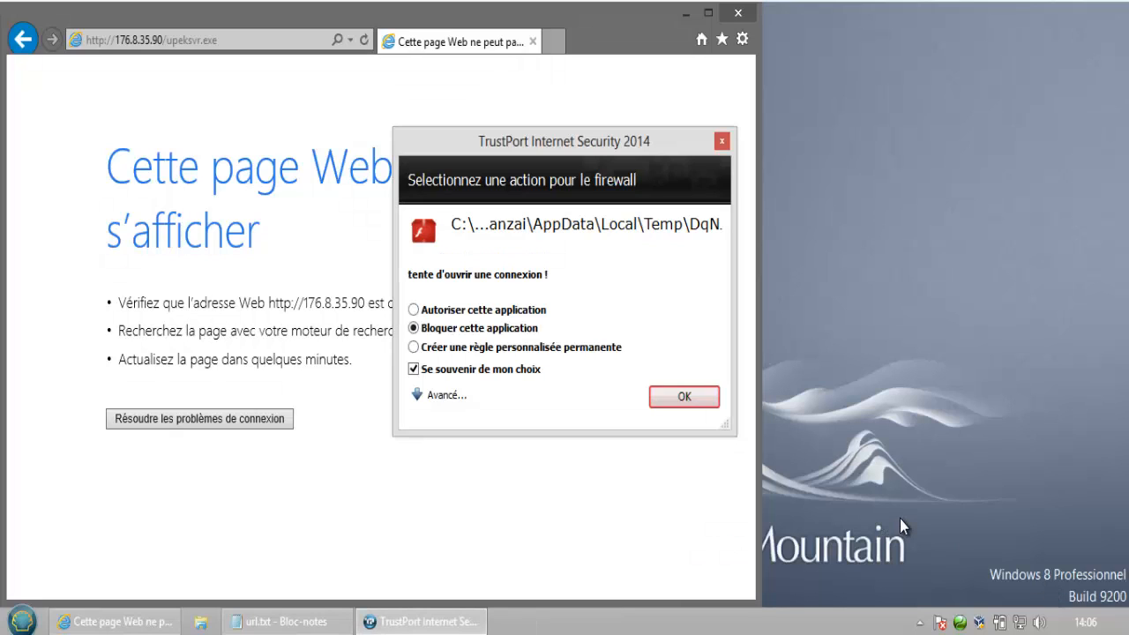
left_click(663, 398)
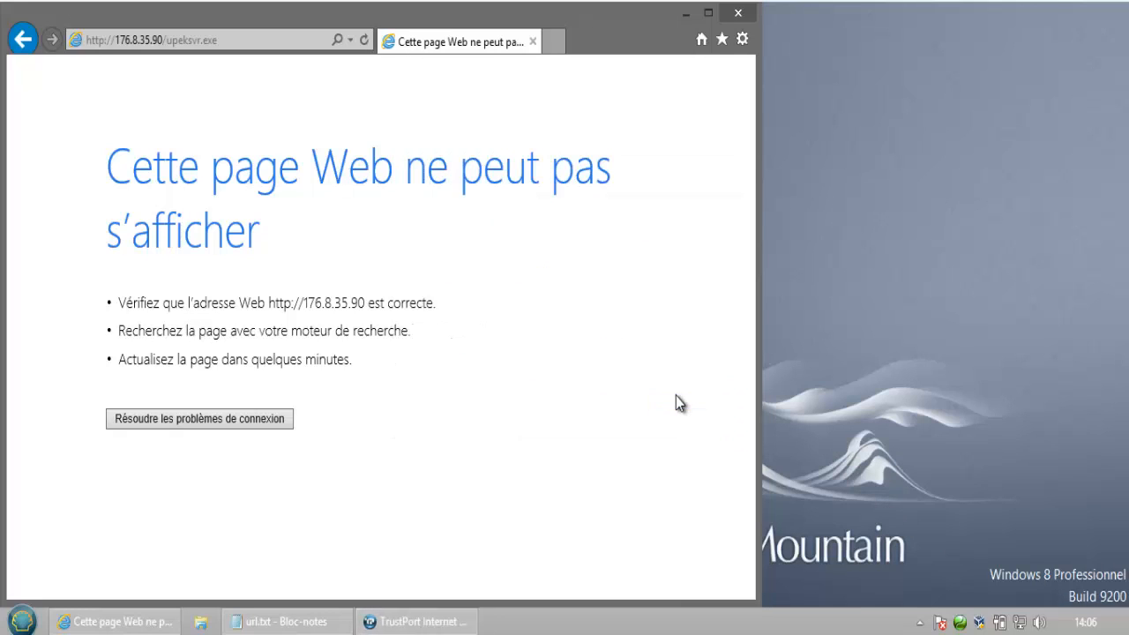
Minimize the browser and start procexp.exe from the desktop
left_click(685, 13)
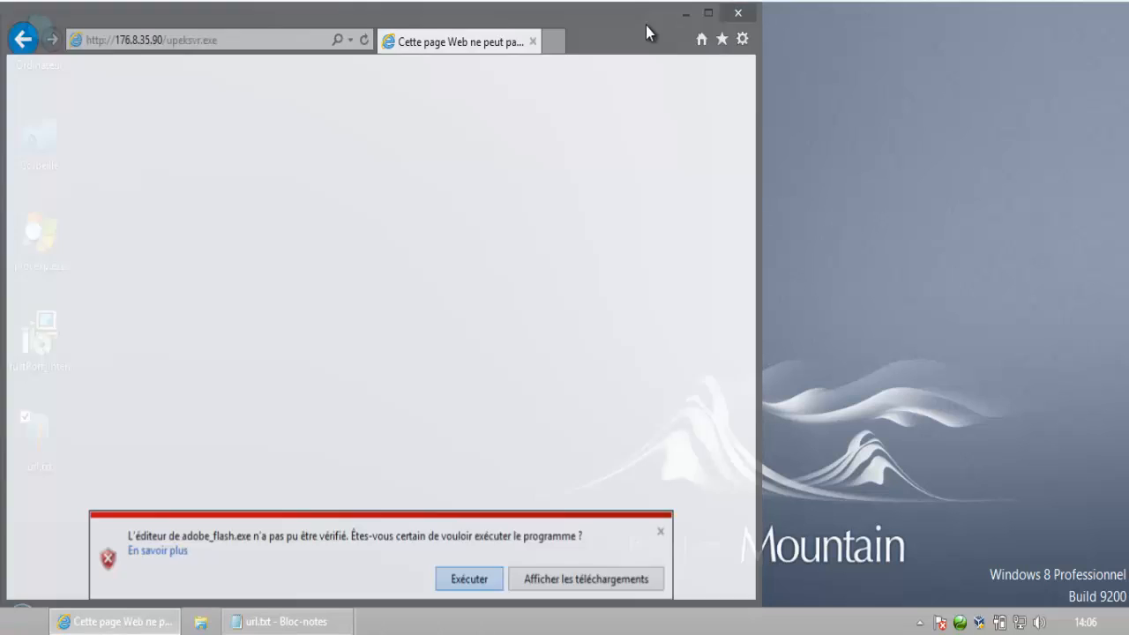
left_click(684, 13)
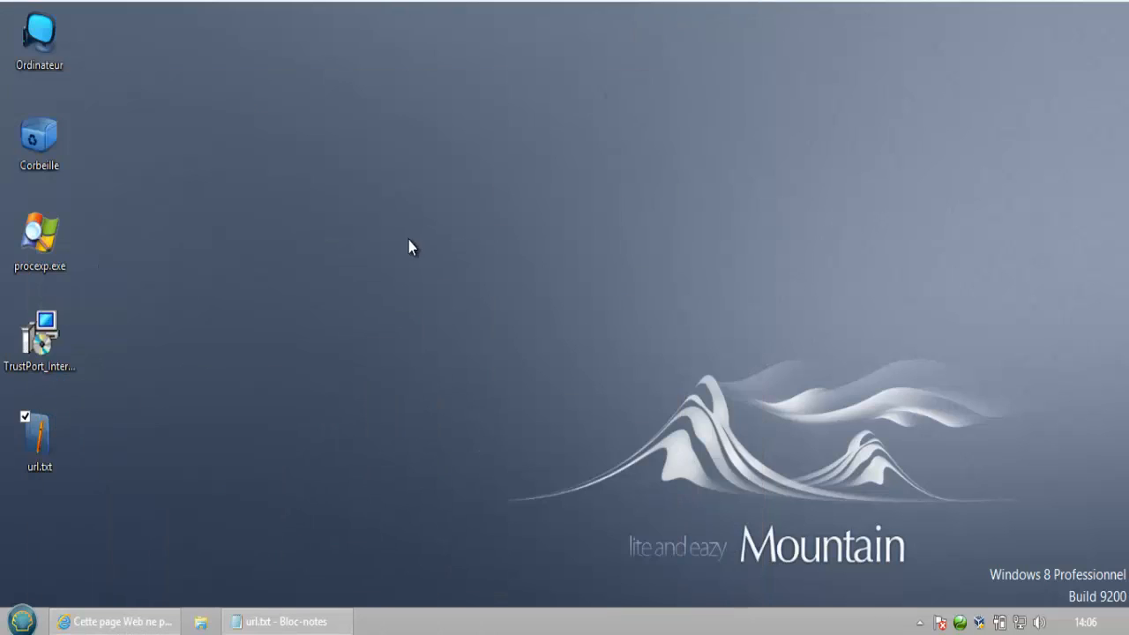
double_click(40, 234)
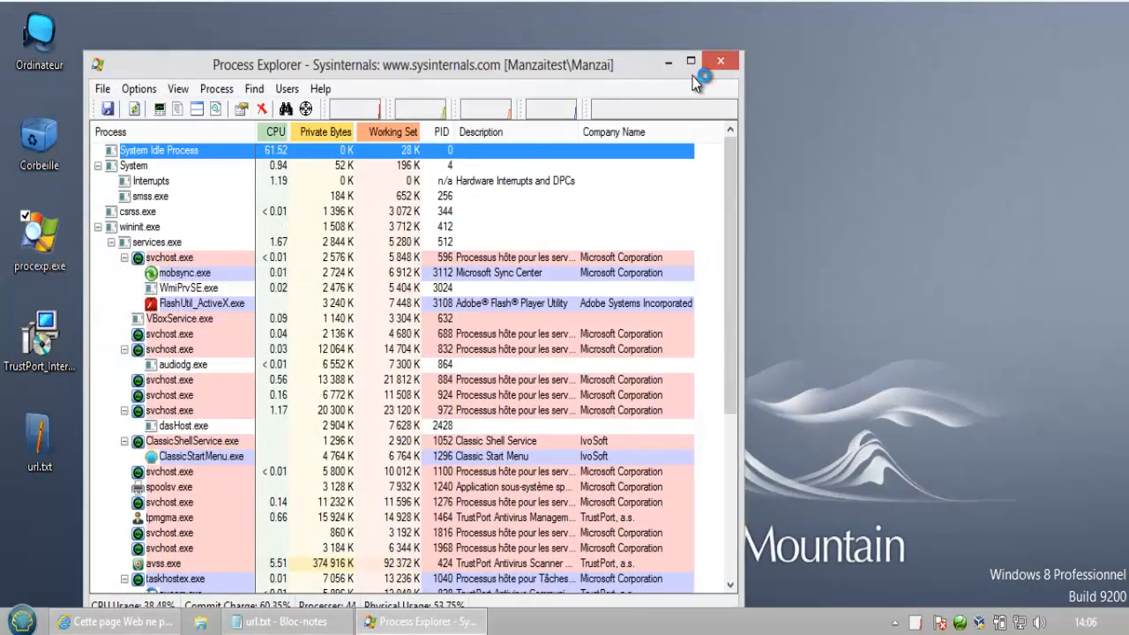
Dock Process Explorer to the screen's right half, close the duplicate window and narrow the docked one to about a quarter of the screen
left_click_drag(609, 63, 1127, 44)
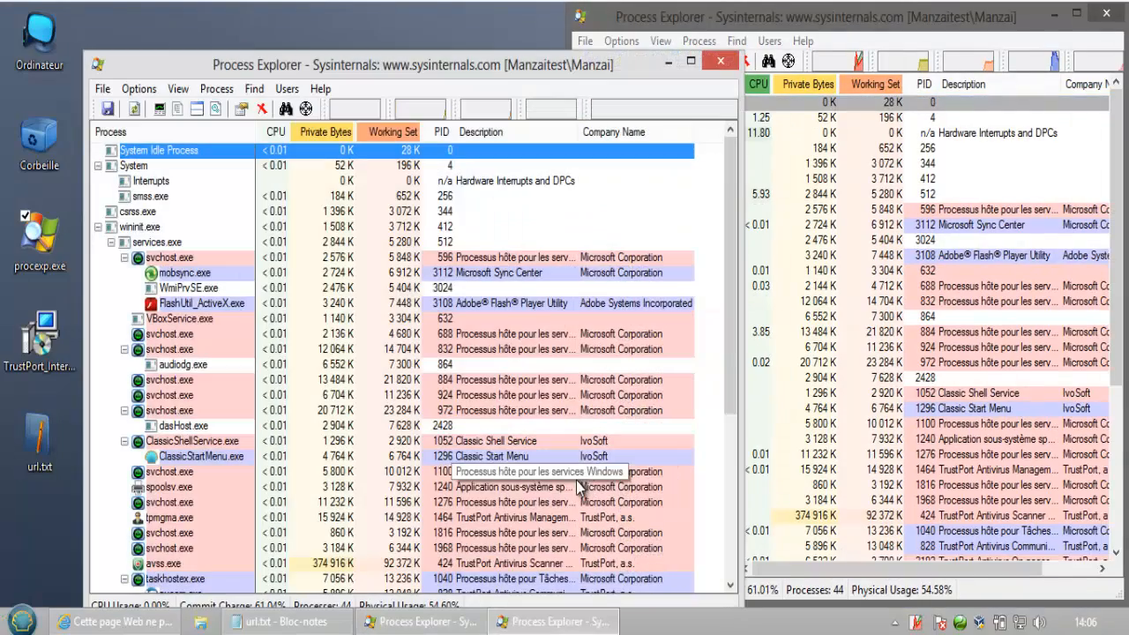
left_click(719, 17)
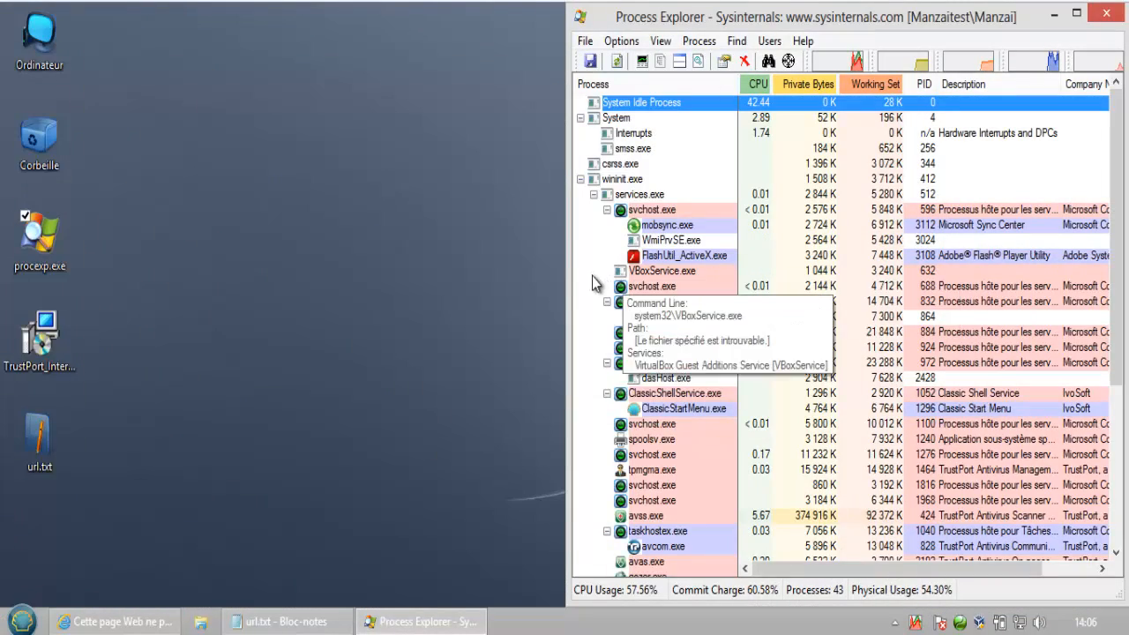
left_click_drag(569, 280, 827, 273)
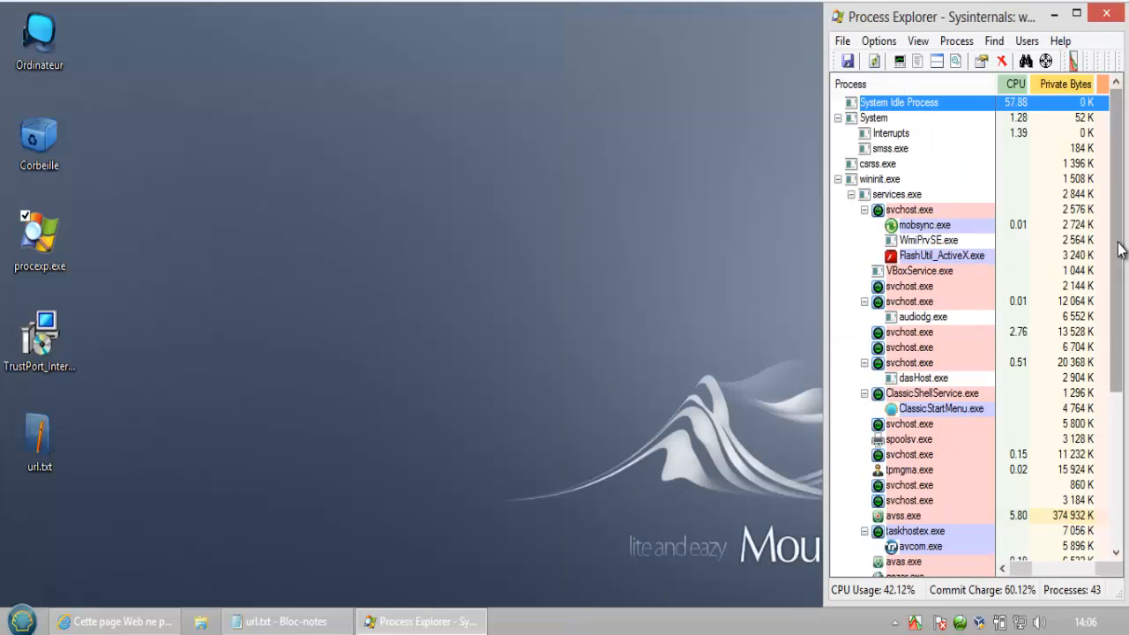
Select DqNJPDml.exe in Process Explorer, bring back the browser and widen Process Explorer up to the browser's edge
scroll(1117, 264, "down", 5)
left_click(920, 532)
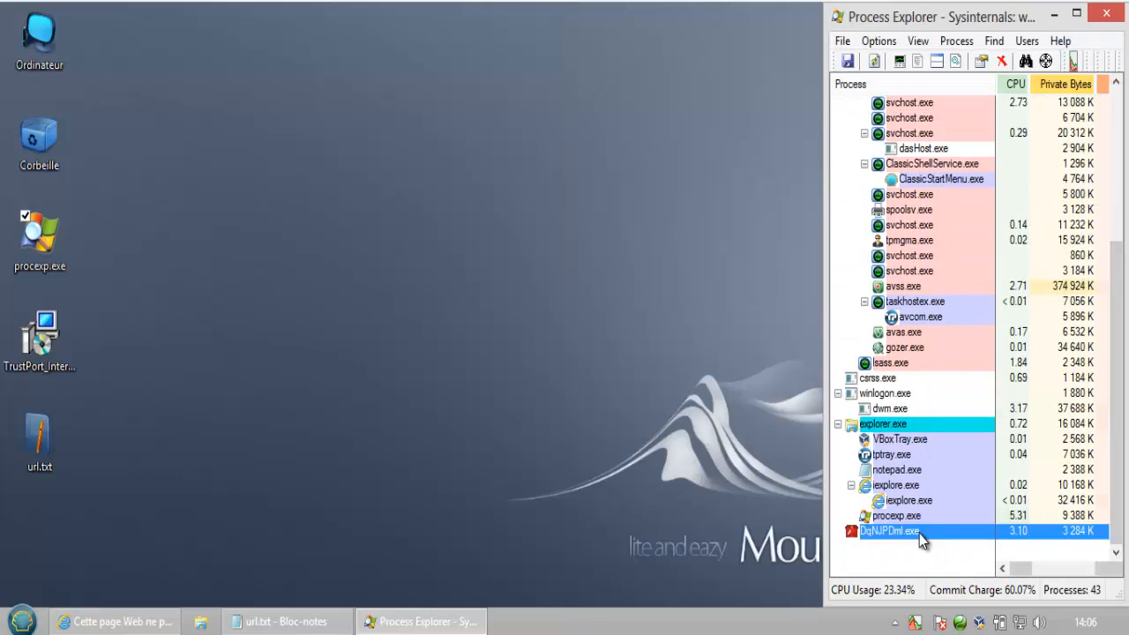
left_click(131, 621)
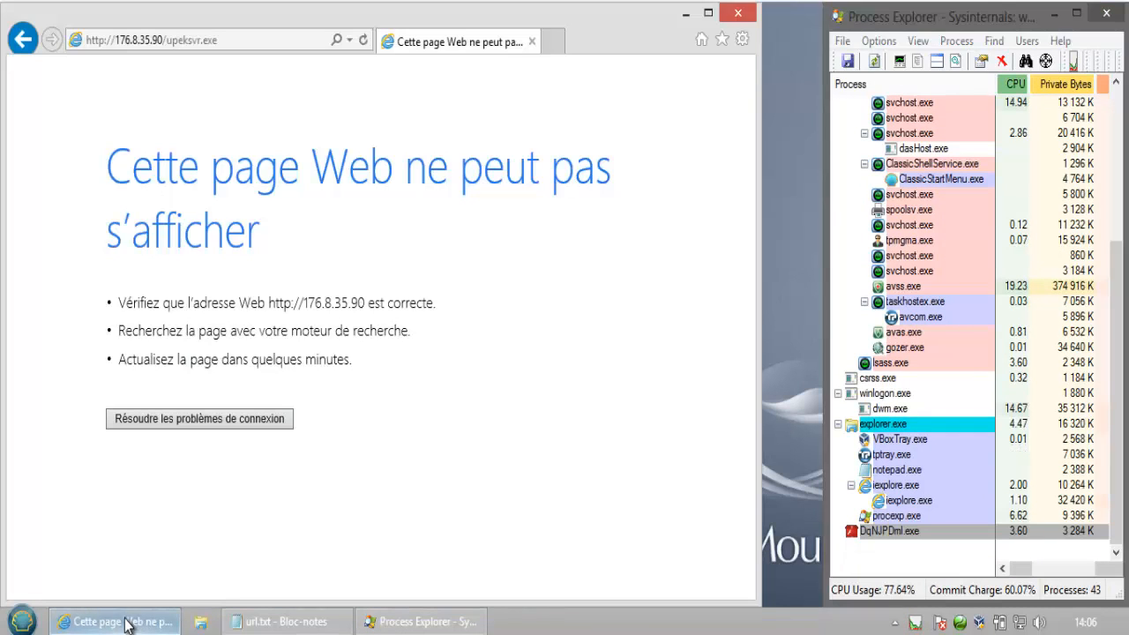
left_click_drag(825, 439, 761, 440)
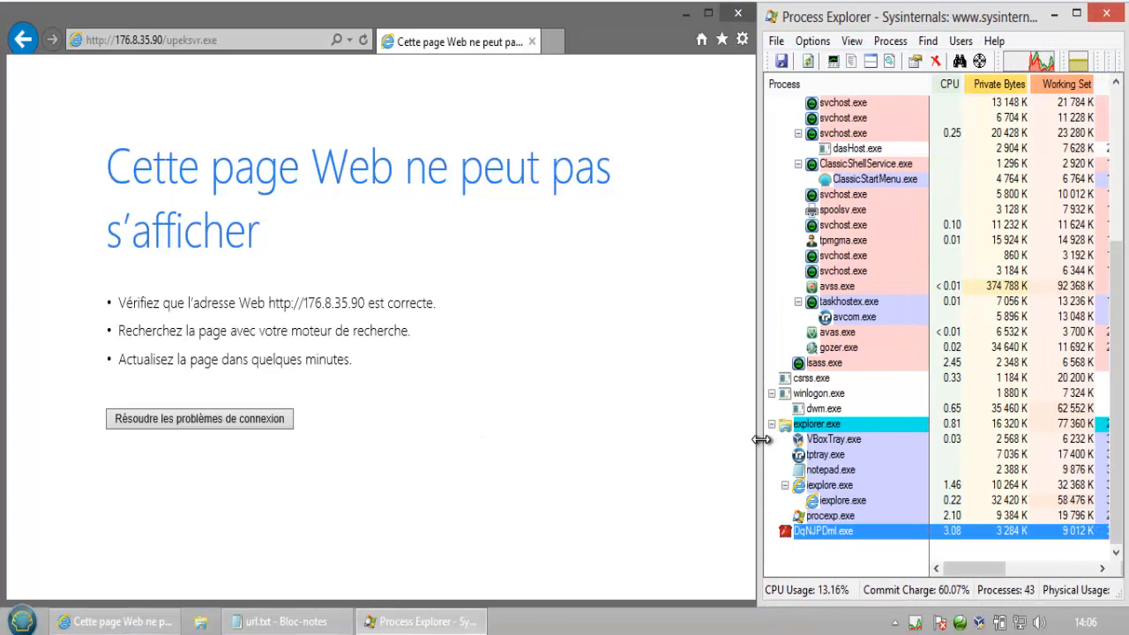
Switch to url.txt in Notepad and mark the third URL, bizzibeans.net, with an x
left_click(282, 622)
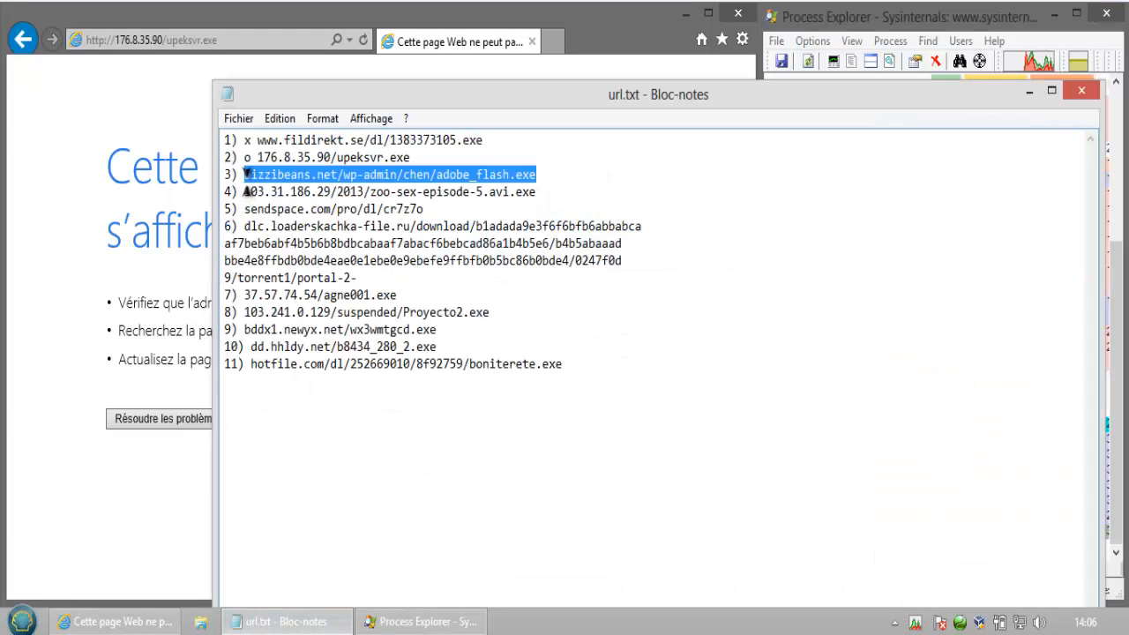
left_click(247, 174)
type("x")
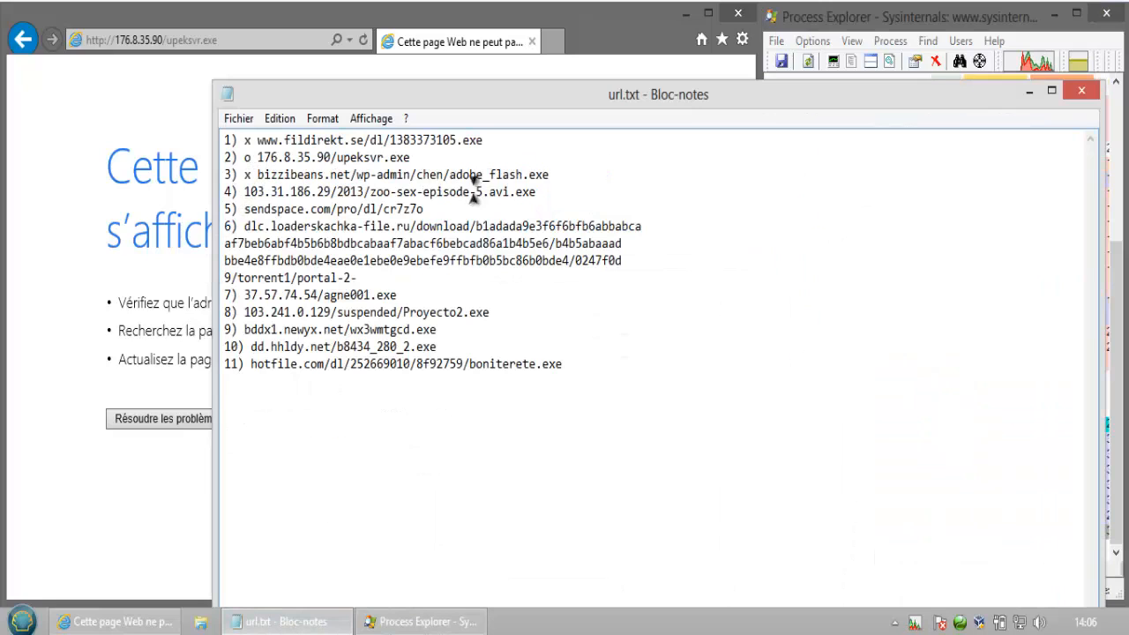
Copy the fourth URL, on 103.31.186.29, from url.txt and load it in Internet Explorer
left_click_drag(535, 192, 470, 191)
left_click_drag(362, 181, 246, 192)
key("ctrl+c")
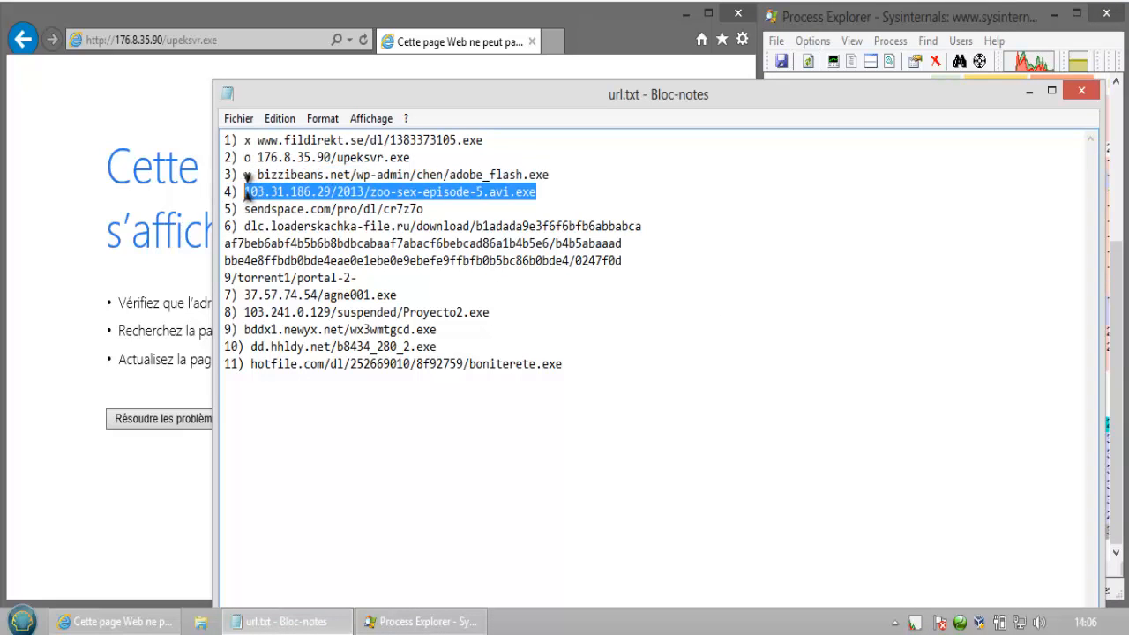
left_click(114, 205)
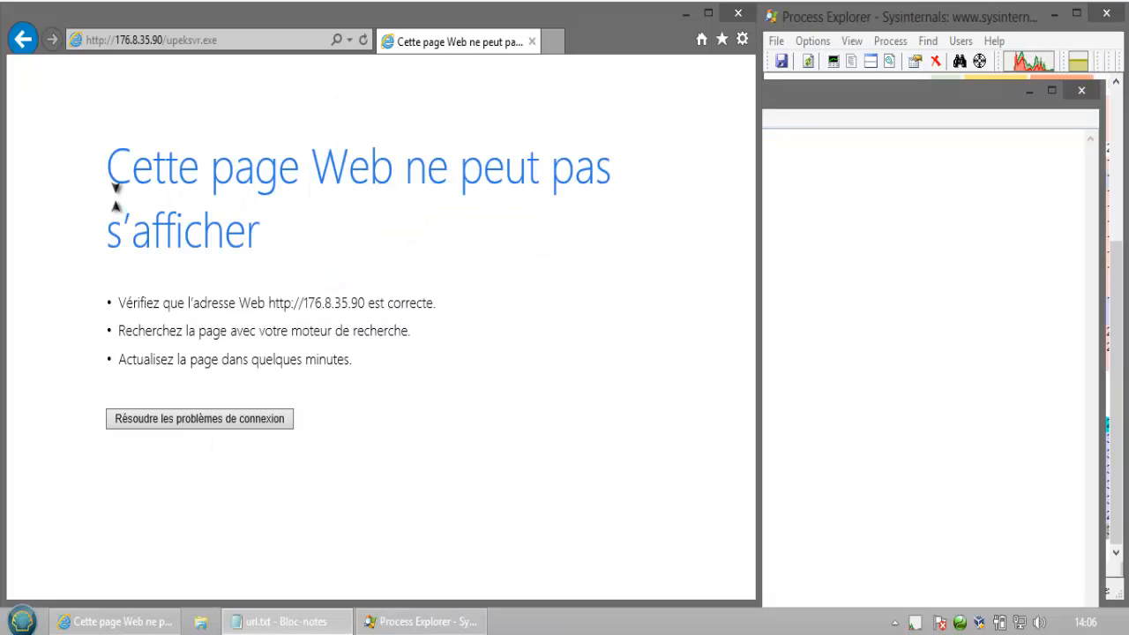
left_click(222, 40)
key("ctrl+v")
key("Return")
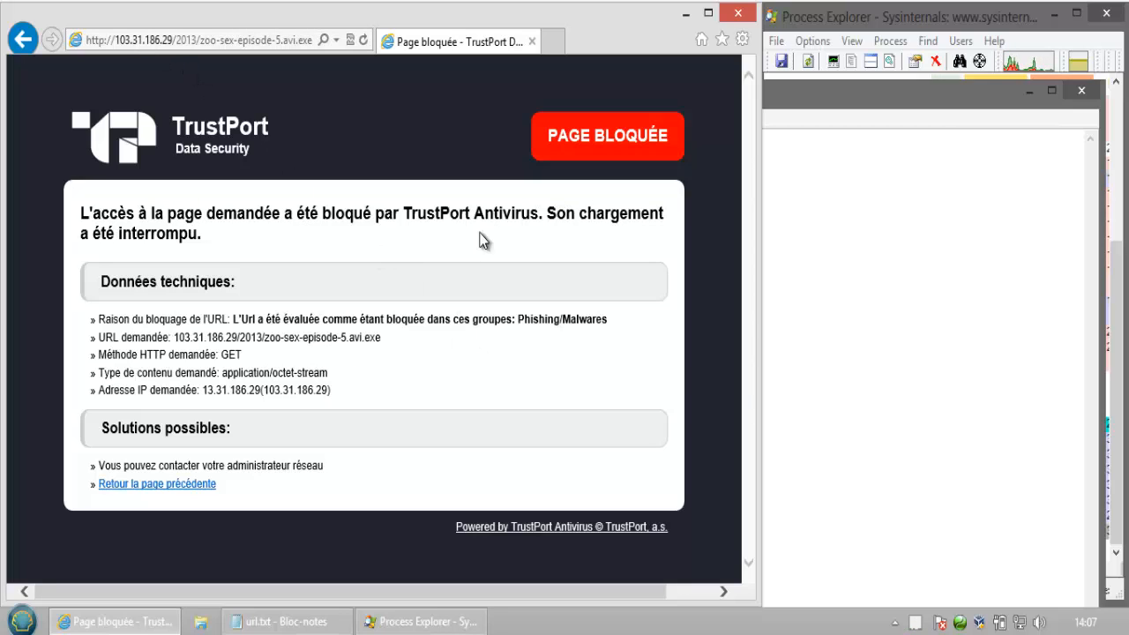
Return to url.txt and mark the fourth URL, on 103.31.186.29, with a v
left_click(823, 237)
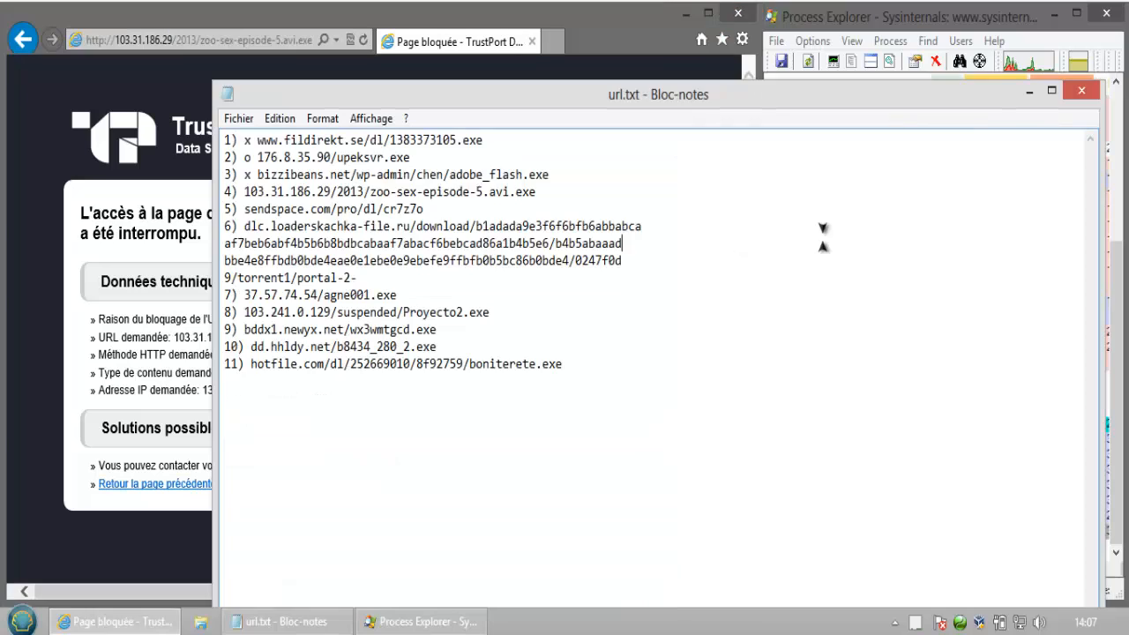
left_click(246, 192)
type("v")
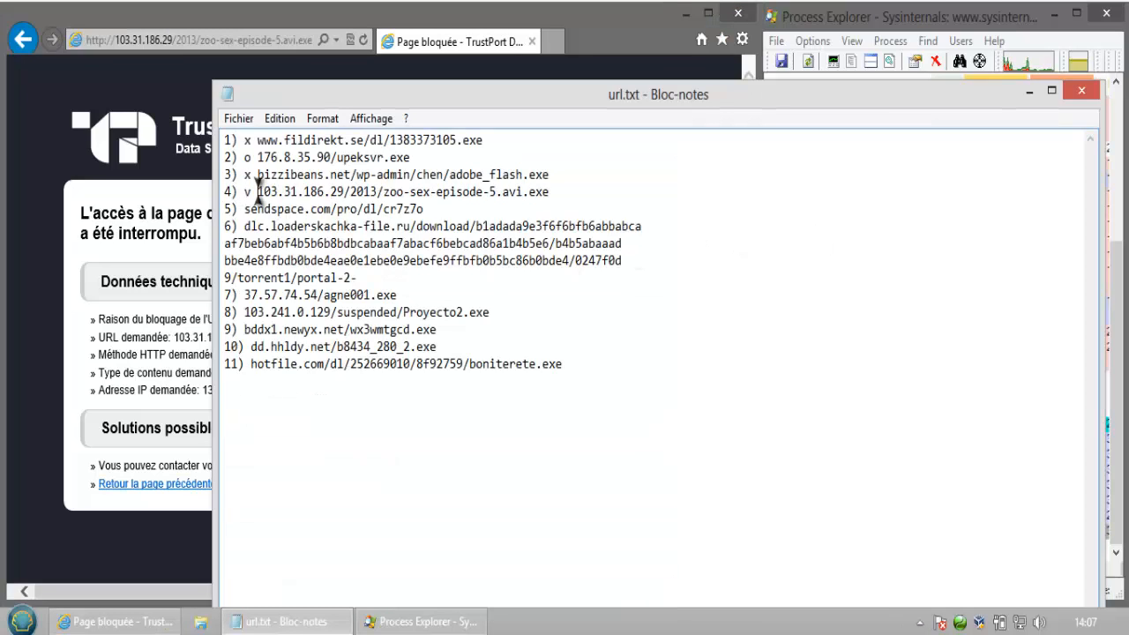
Copy sendspace.com/pro/dl/cr7z7o from url.txt, load it in the browser and highlight the virus description on the TrustPort page
left_click_drag(425, 209, 244, 212)
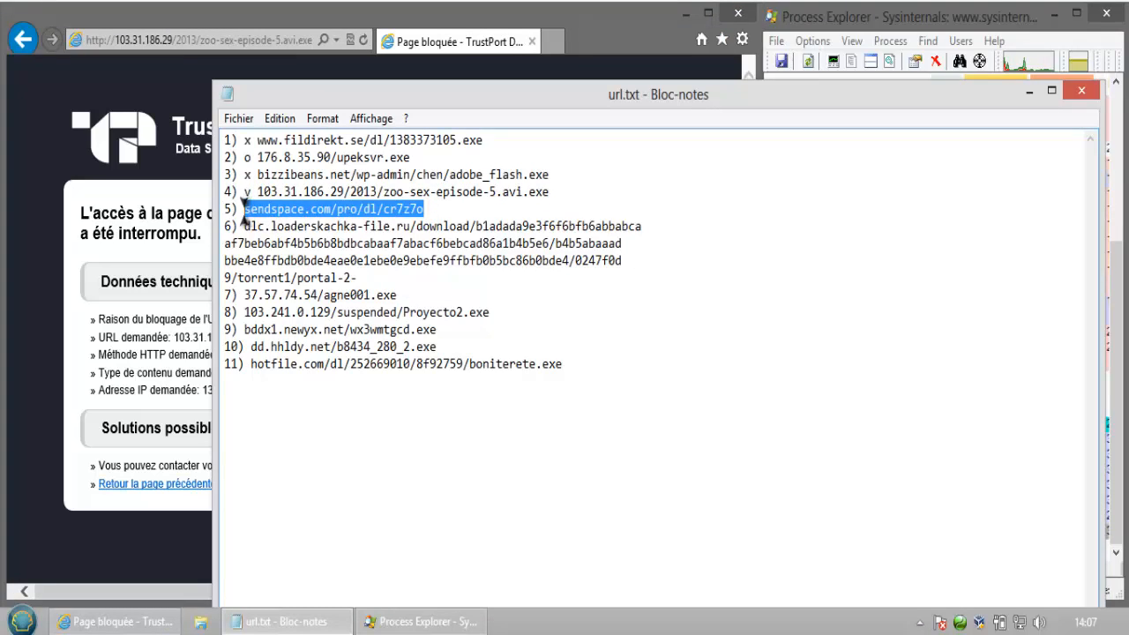
left_click(208, 76)
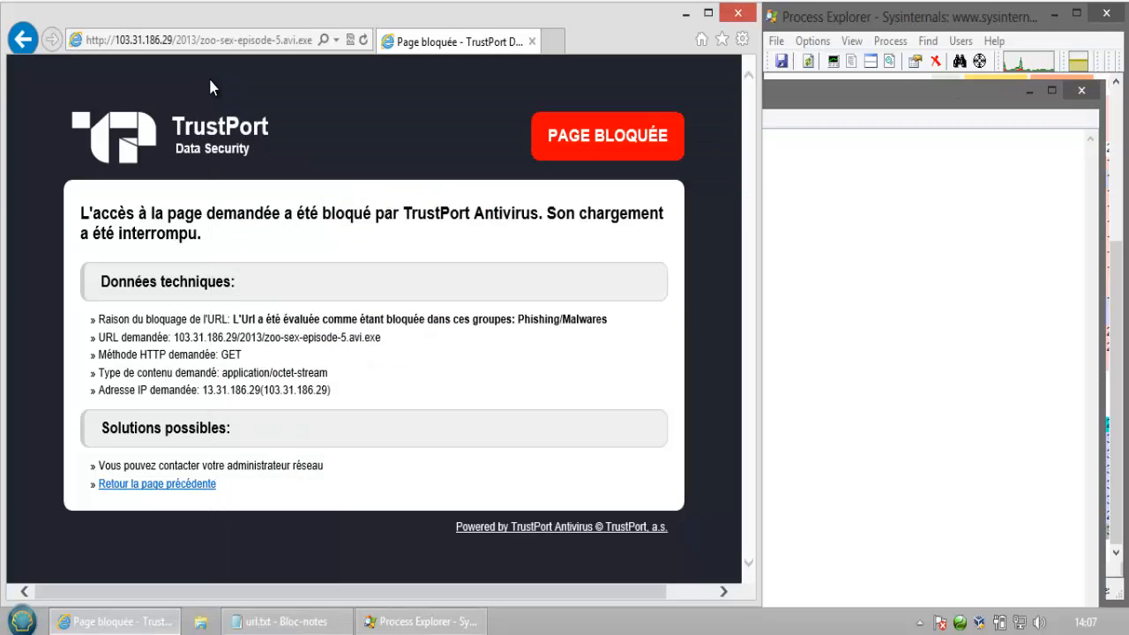
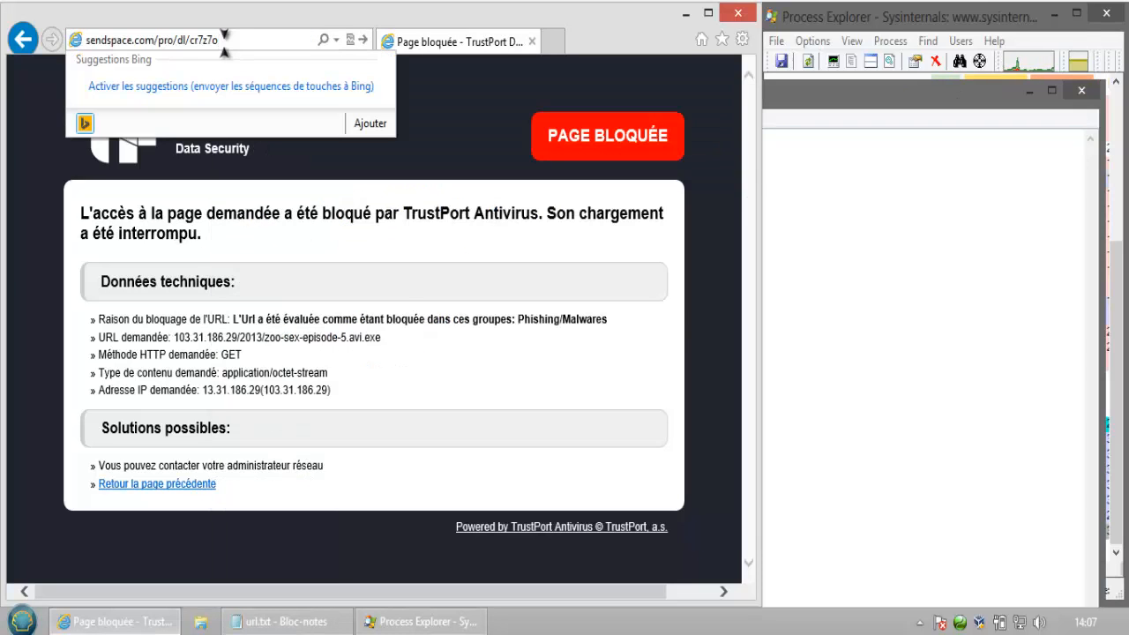
key("Return")
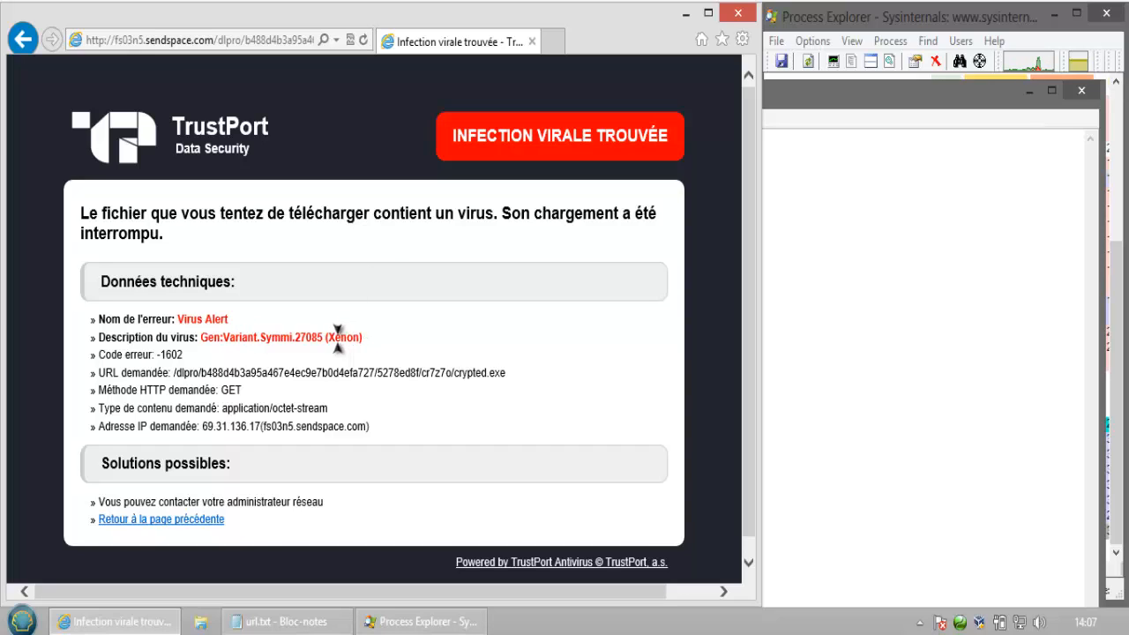
left_click_drag(323, 338, 208, 338)
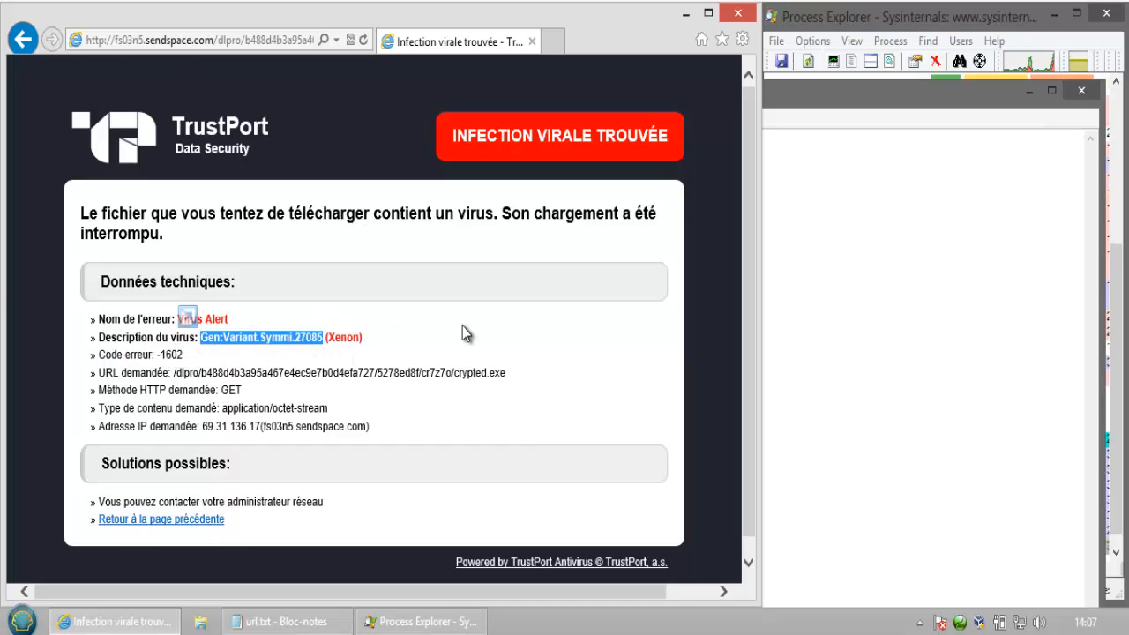
Return to url.txt and mark the fifth URL, sendspace.com/pro/dl/cr7z7o, with a v
left_click(820, 303)
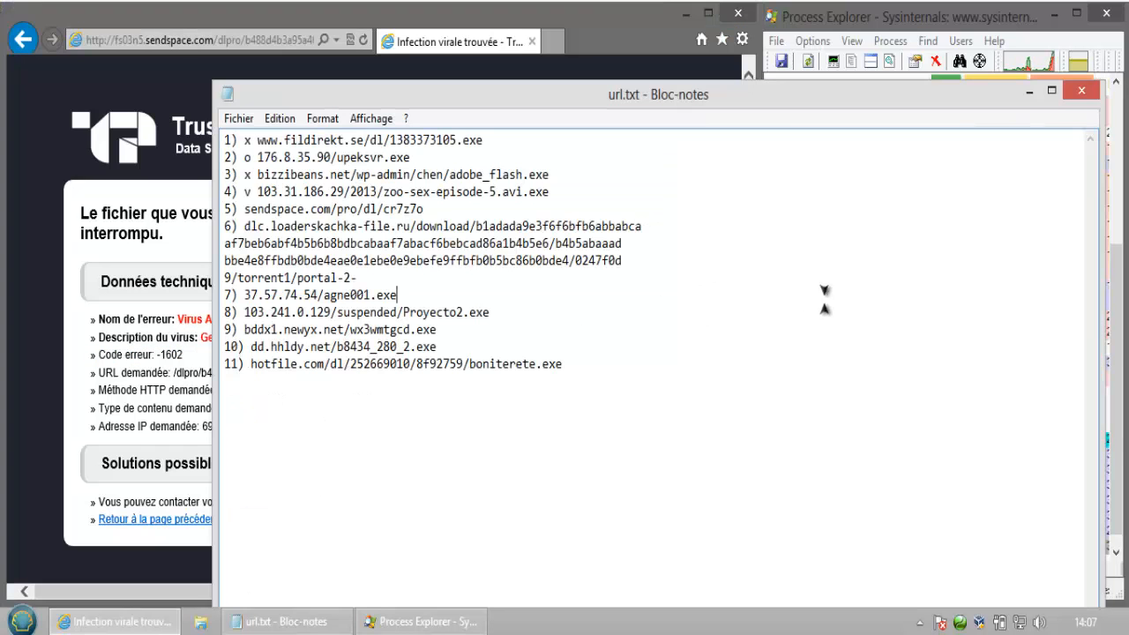
left_click(245, 209)
type("v")
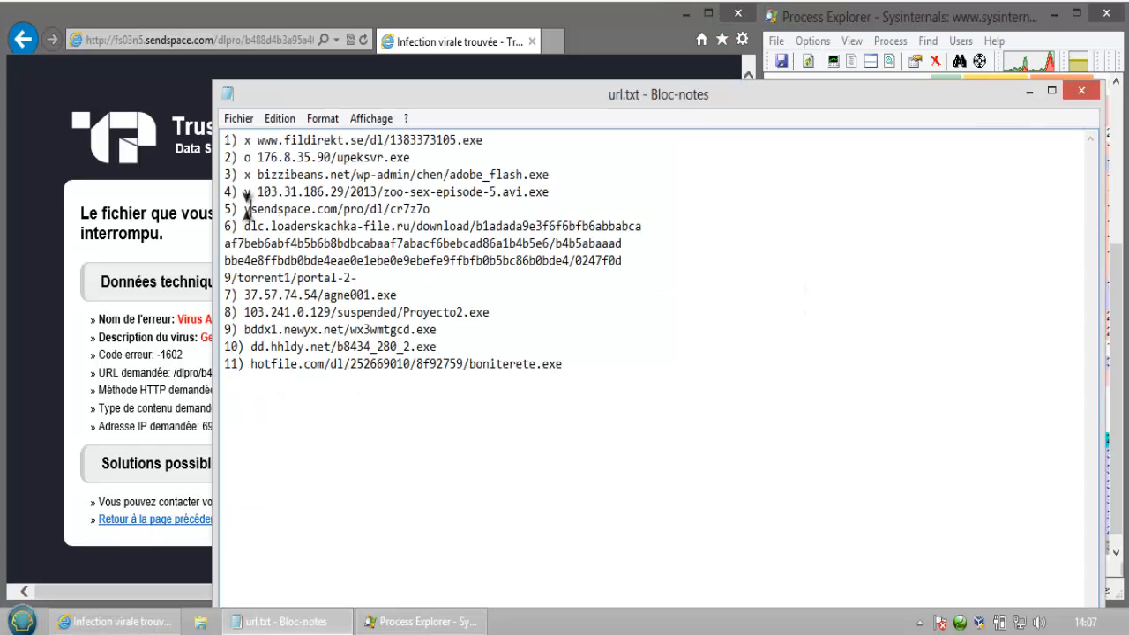
Copy the whole multi-line dlc.loaderskachka-file.ru URL, item 6 in url.txt, and load it in the browser
left_click_drag(250, 226, 660, 263)
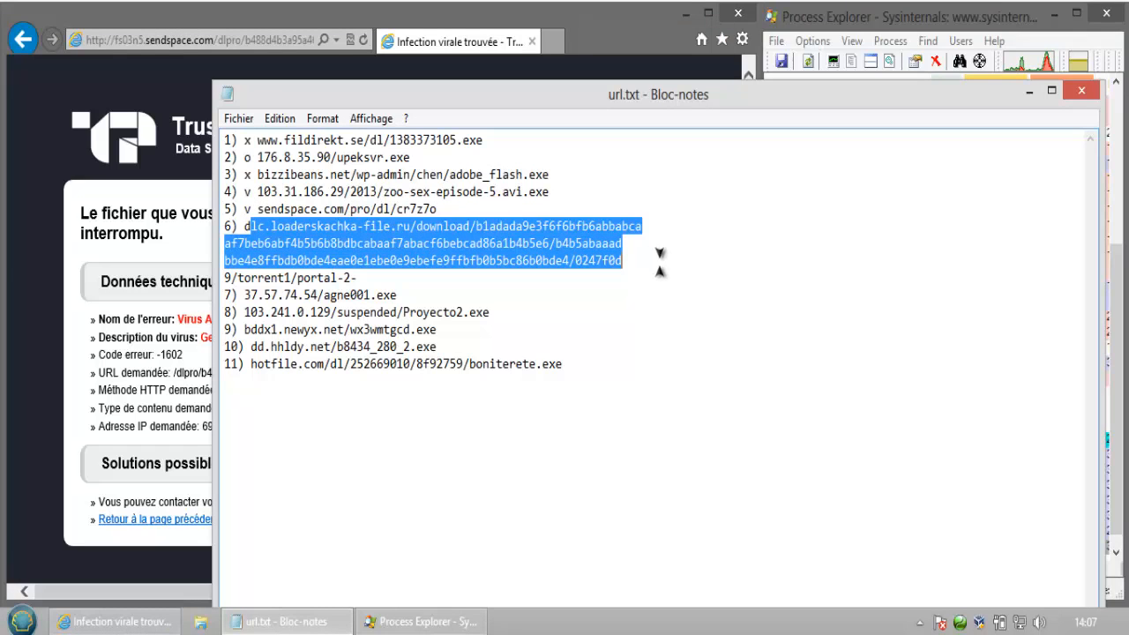
left_click(358, 278)
left_click_drag(358, 278, 245, 229)
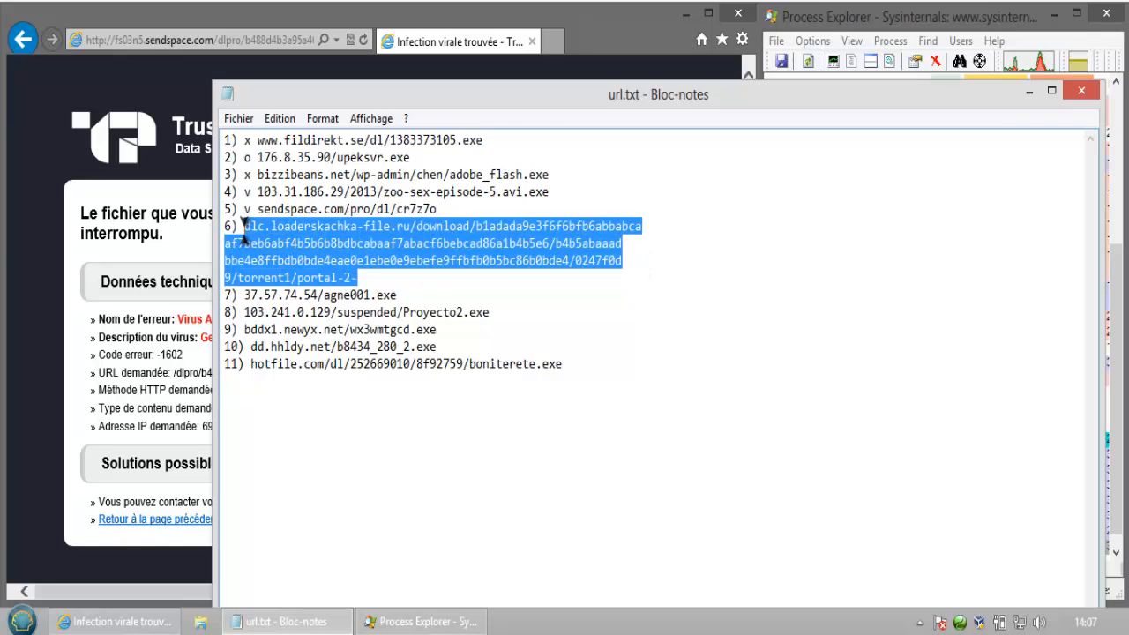
left_click(138, 237)
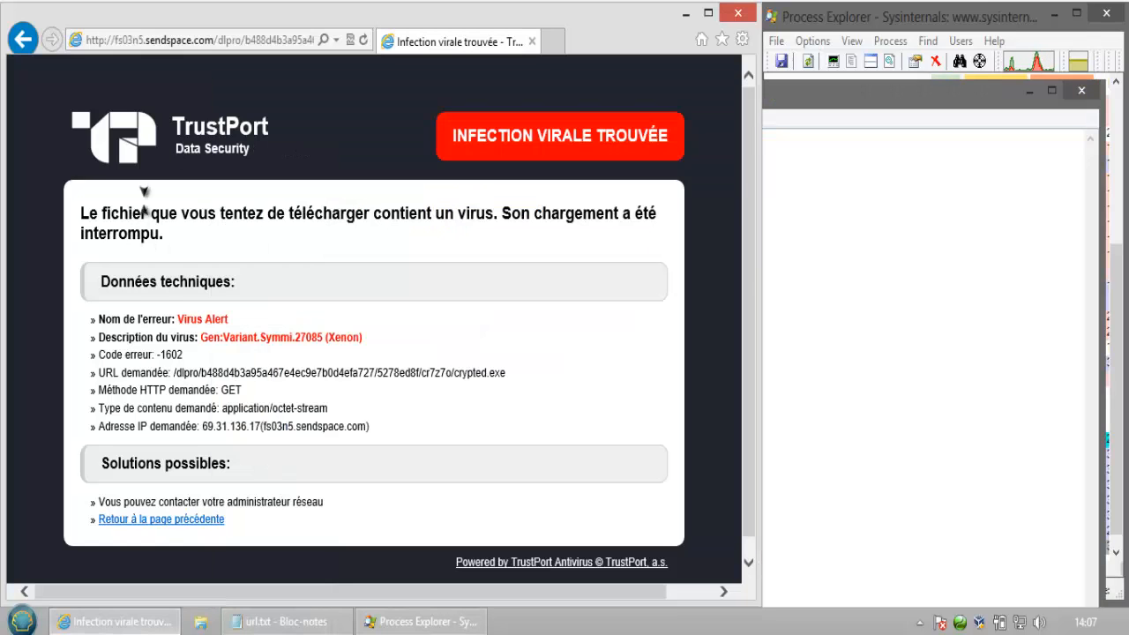
left_click(216, 40)
key("ctrl+v")
key("Return")
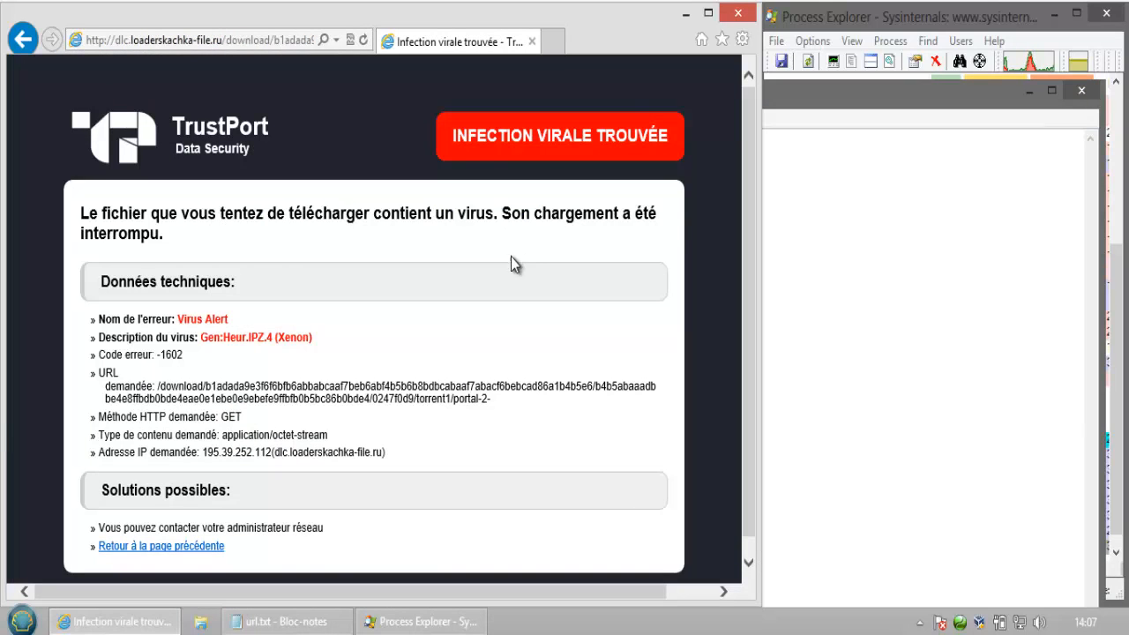
Return to url.txt and mark the sixth URL, dlc.loaderskachka-file.ru, with a v
left_click(834, 313)
left_click(245, 226)
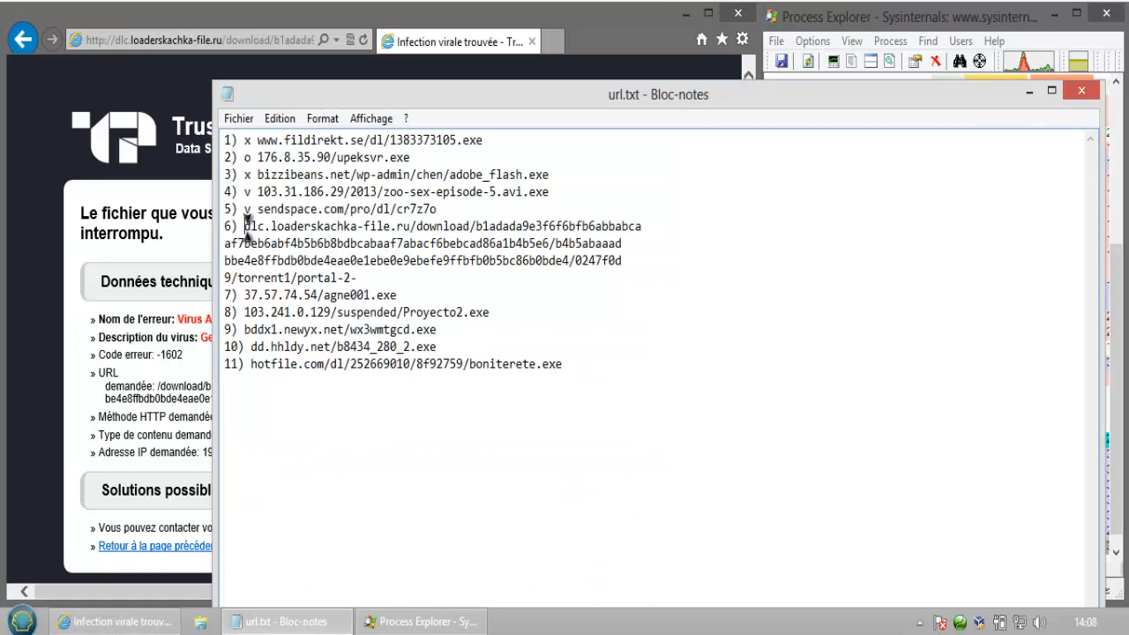
type("v")
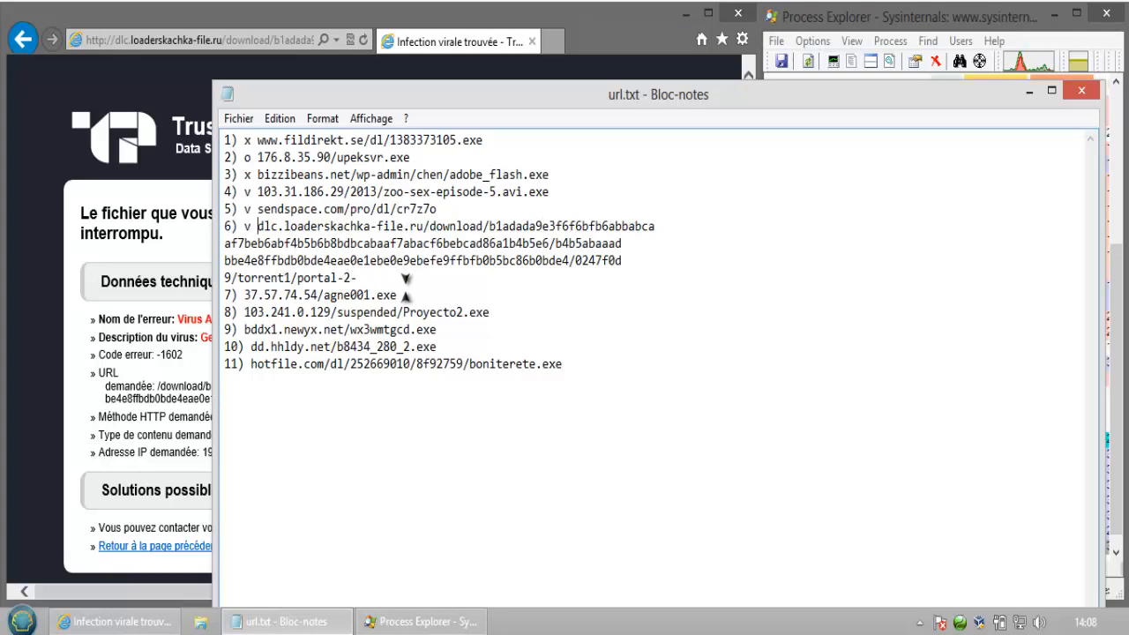
Load 37.57.74.54/agne001.exe from url.txt in the browser and run the download, overriding the Windows SmartScreen warning
left_click_drag(399, 296, 245, 296)
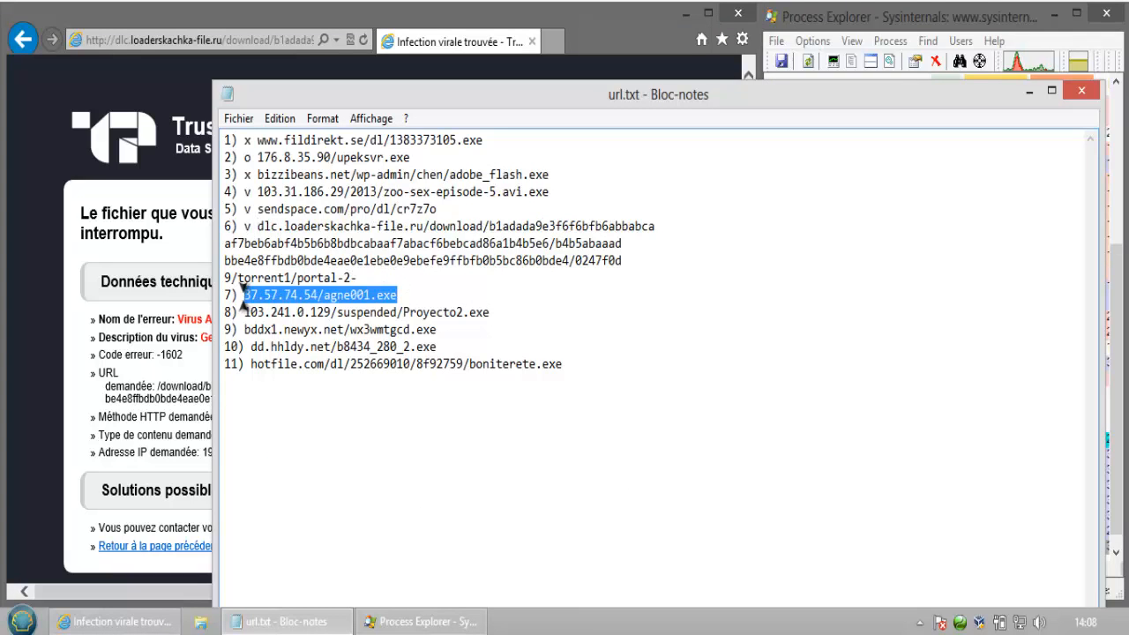
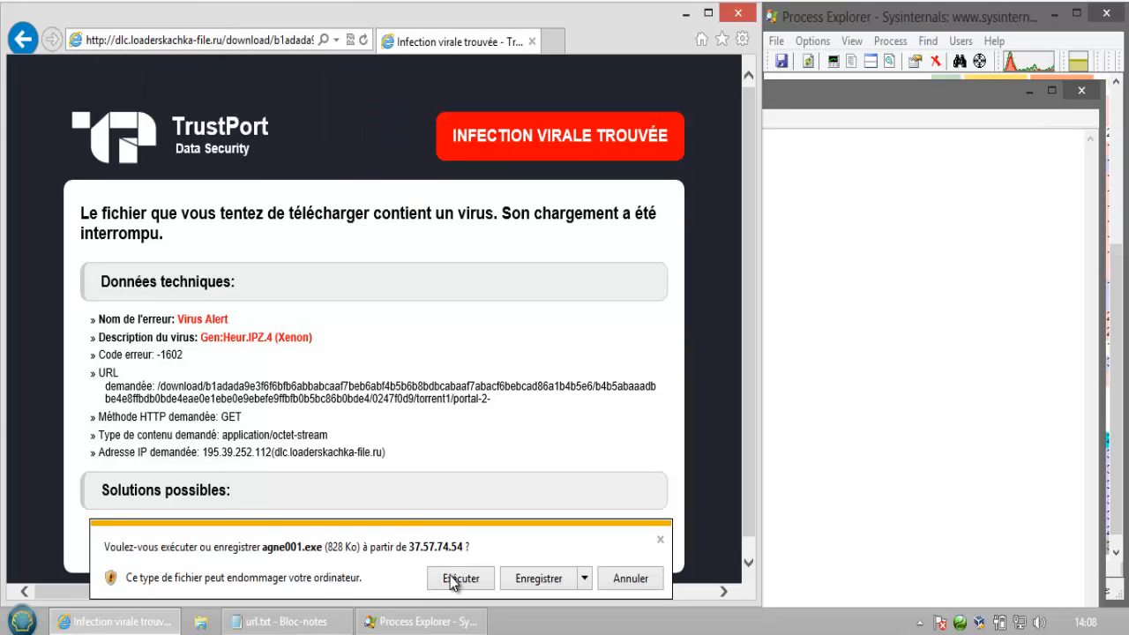
left_click(452, 578)
left_click(468, 579)
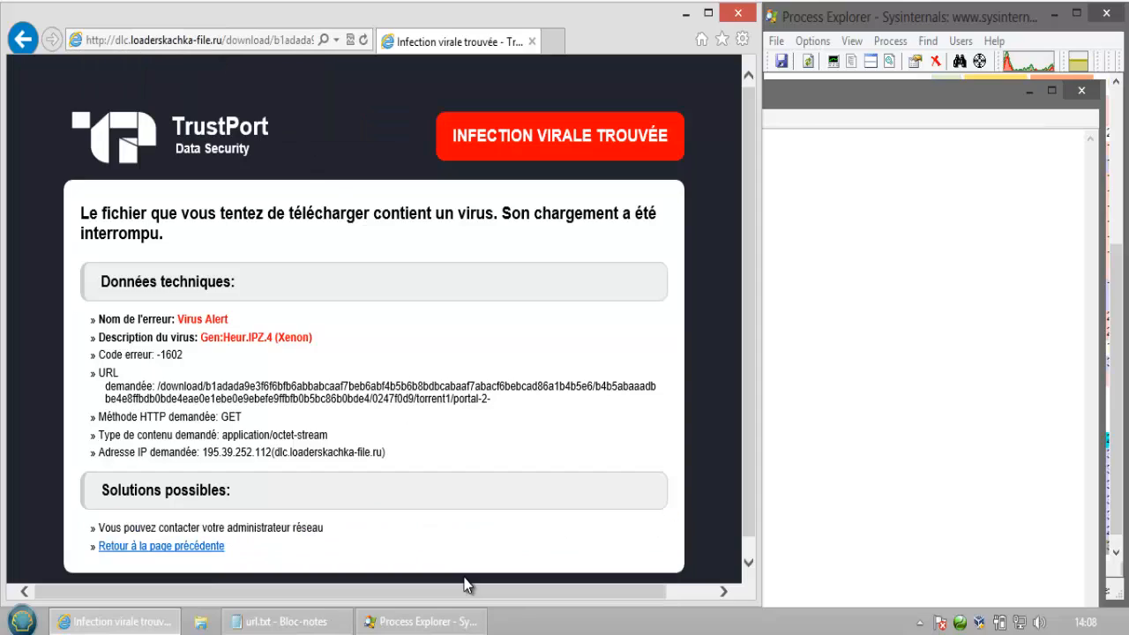
left_click(369, 302)
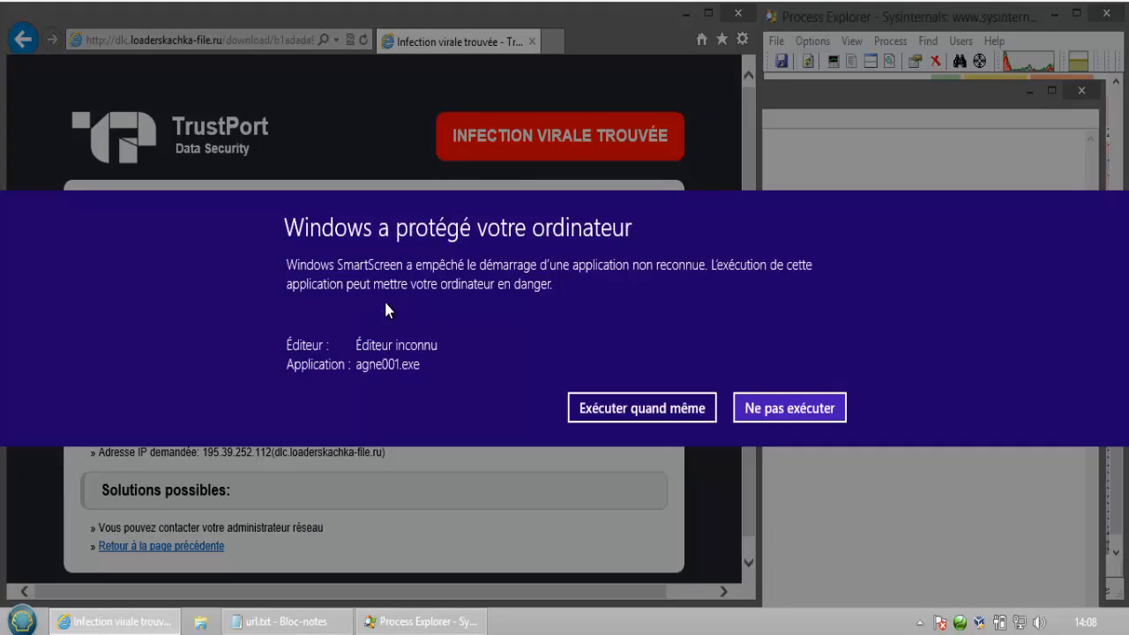
left_click(612, 405)
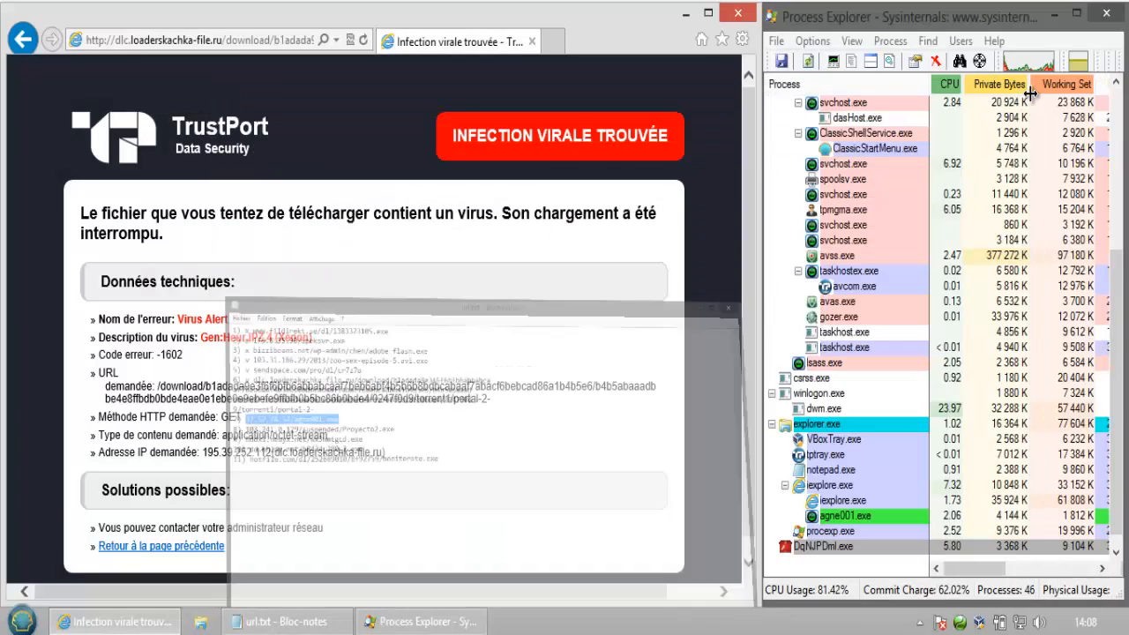
Select agne001.exe in Process Explorer, block its connection in the TrustPort firewall prompt with the choice remembered, and minimize url.txt
left_click(848, 514)
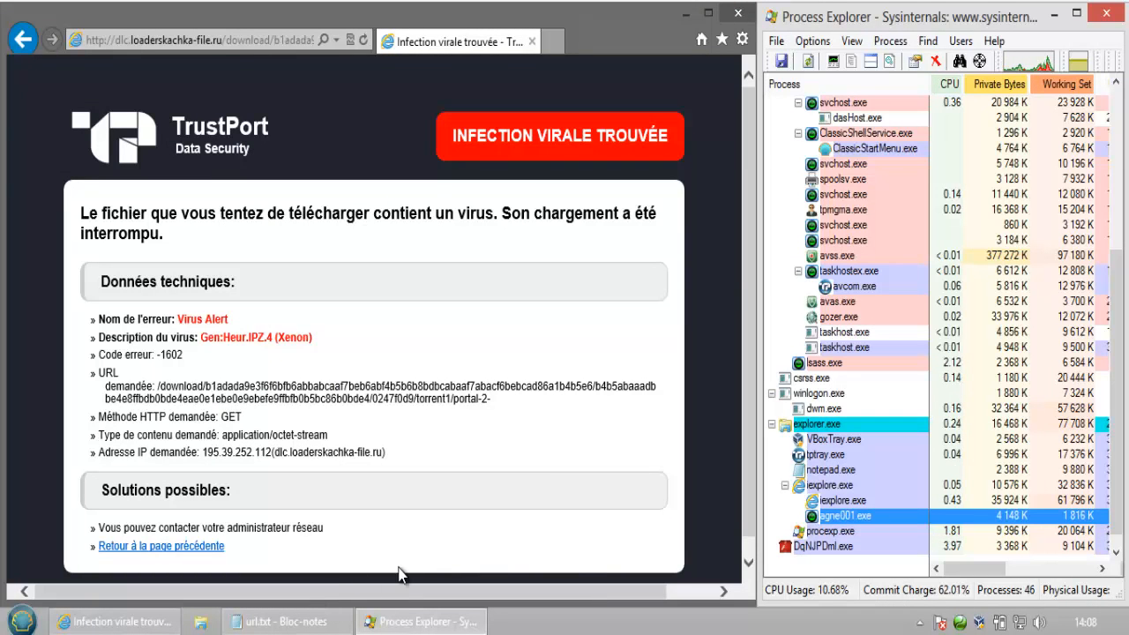
left_click(281, 622)
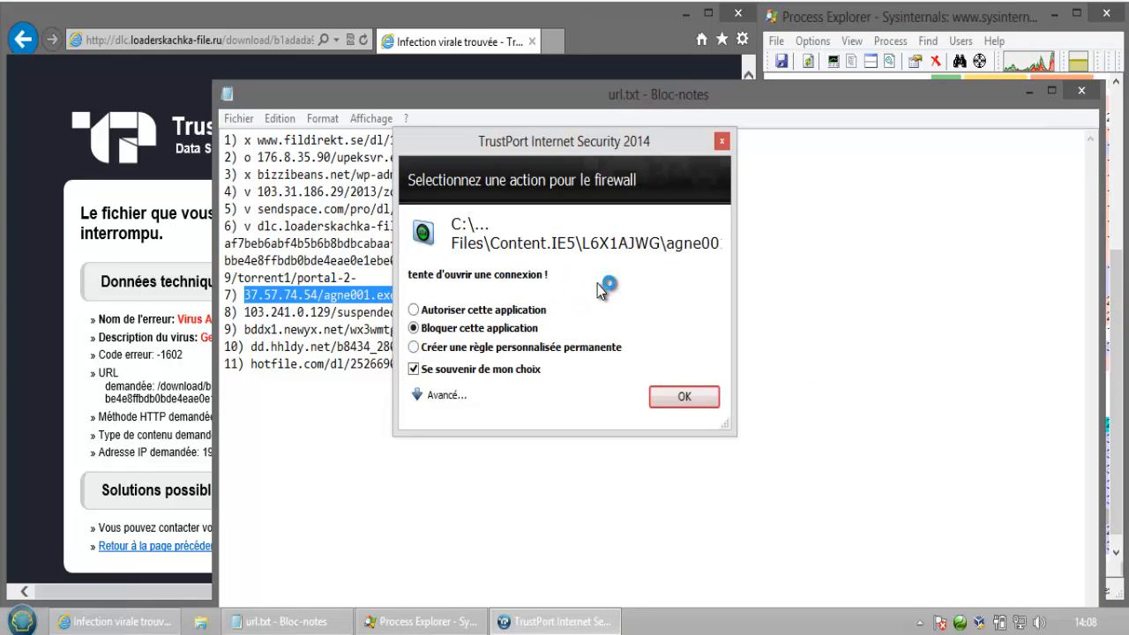
left_click(681, 397)
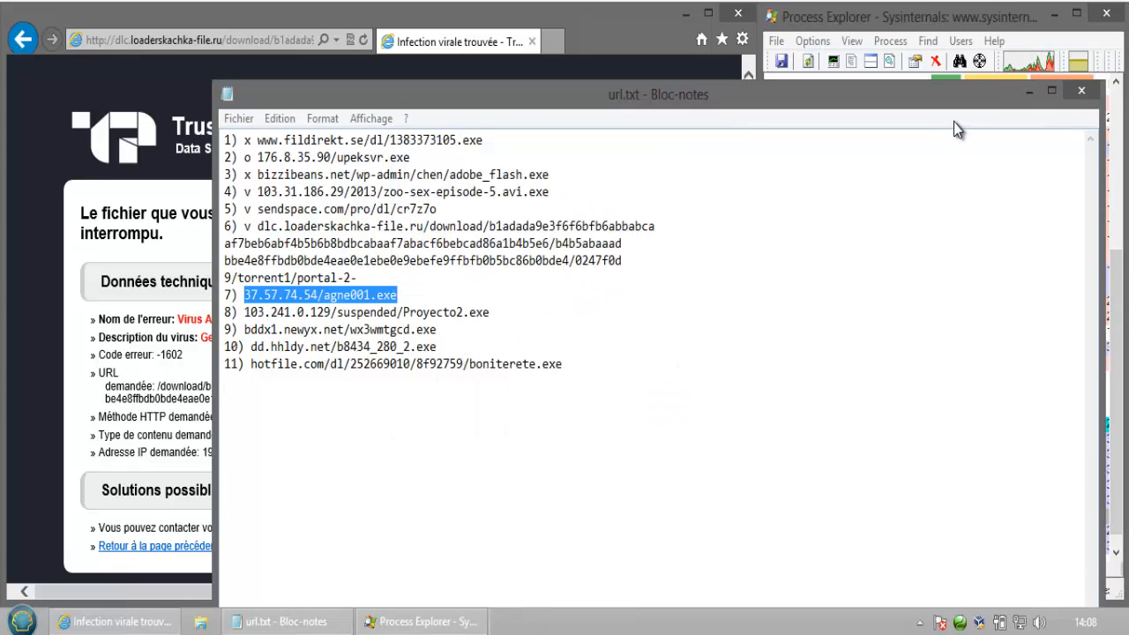
left_click(1029, 91)
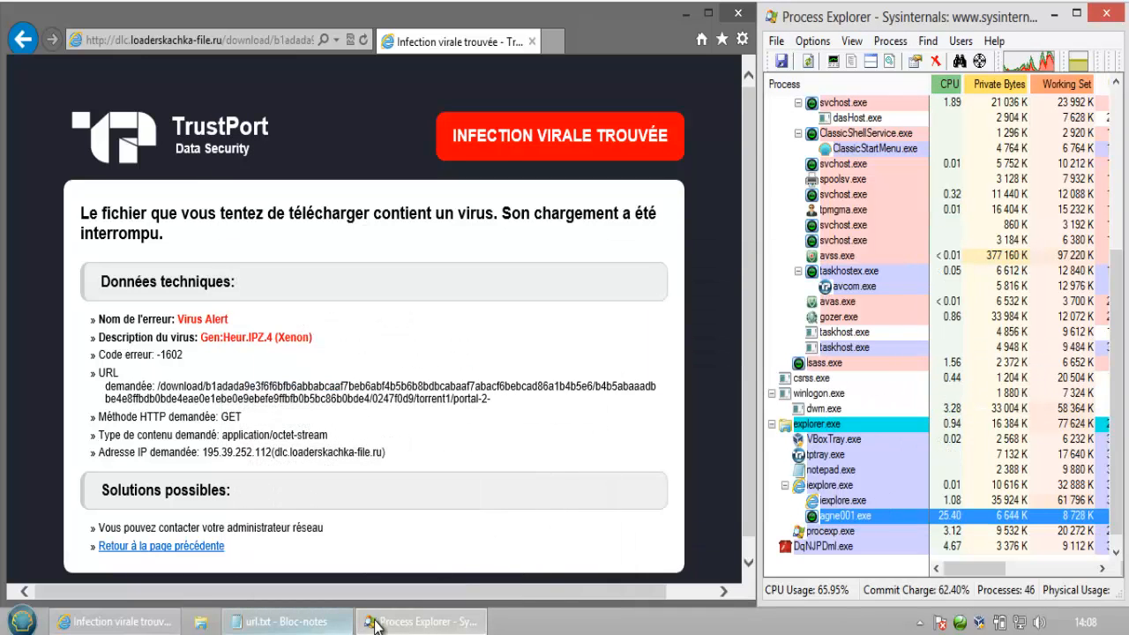
Restore url.txt and mark the seventh URL, 37.57.74.54/agne001.exe, with an x
left_click(336, 622)
left_click(248, 293)
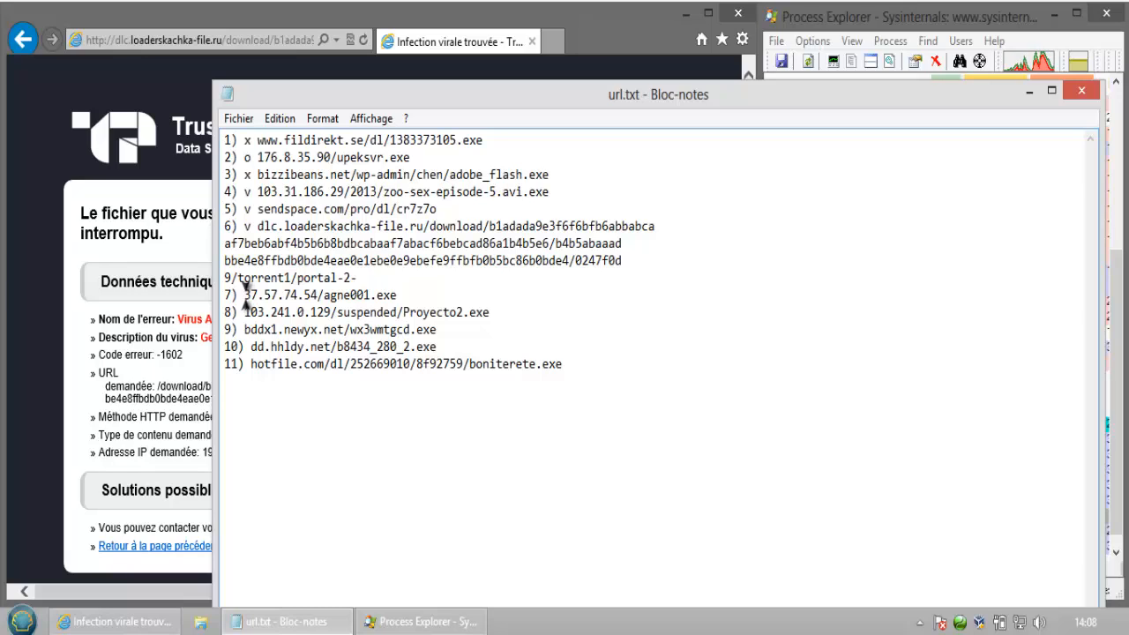
type("x")
Load 103.241.0.129/suspended/Proyecto2.exe from url.txt in the browser and run the download, overriding the Windows SmartScreen warning
left_click_drag(489, 313, 248, 312)
key("ctrl+c")
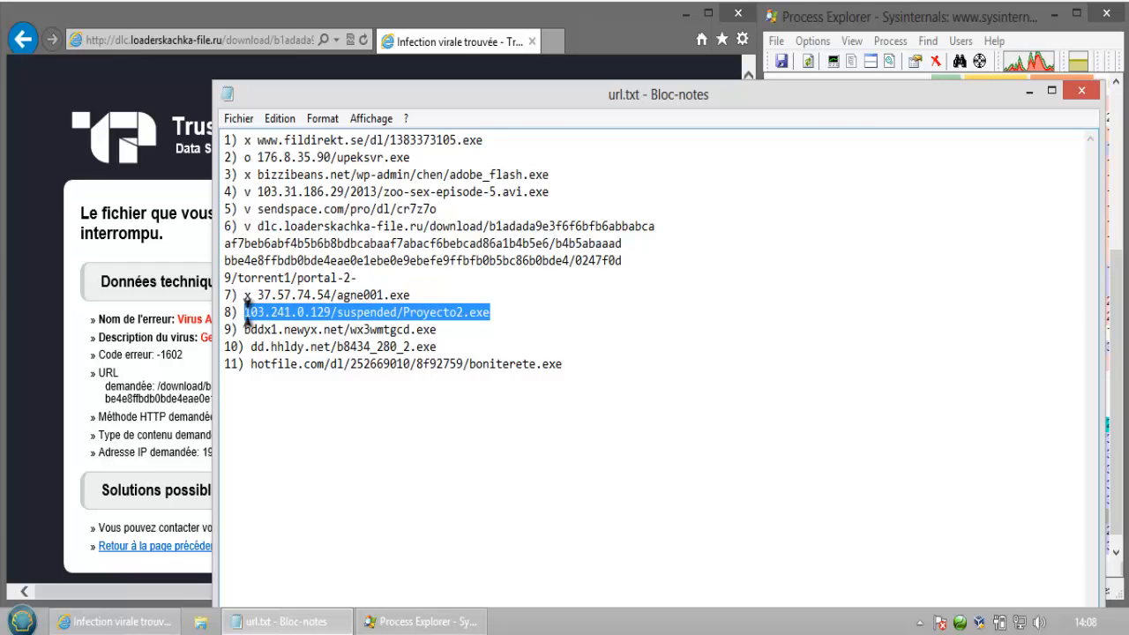
left_click(173, 297)
left_click(196, 40)
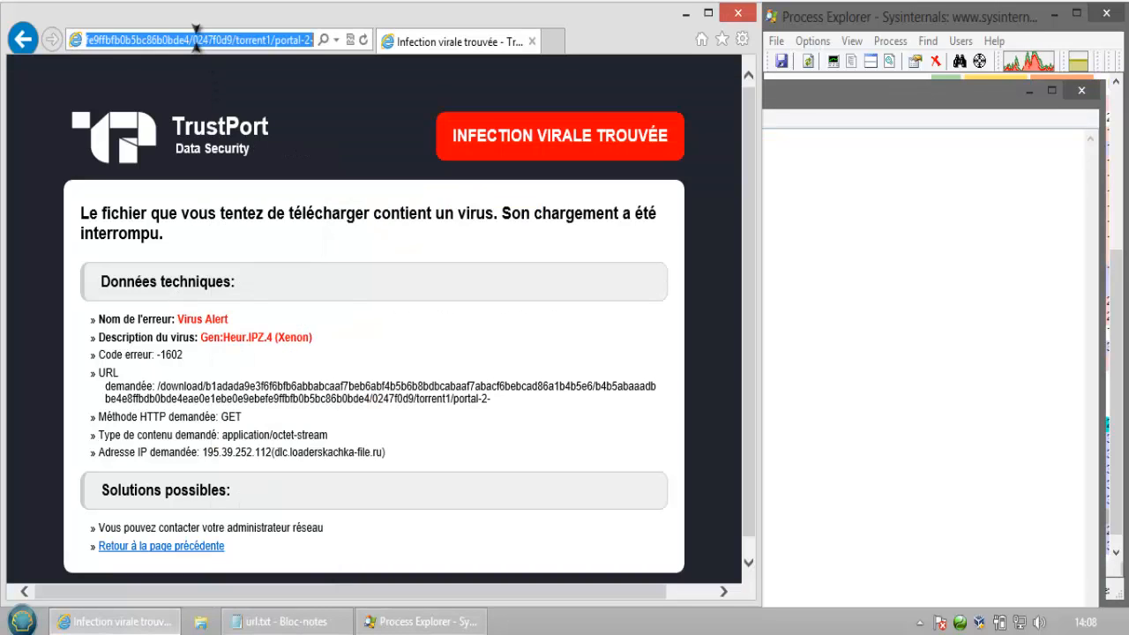
key("ctrl+v")
key("Return")
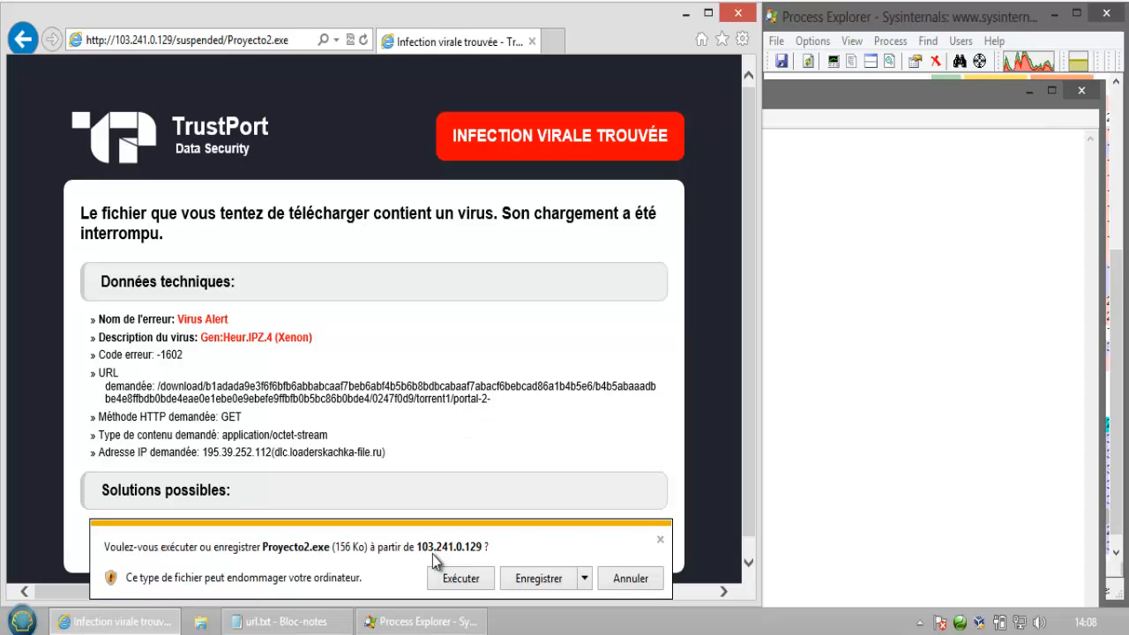
left_click(457, 575)
left_click(463, 579)
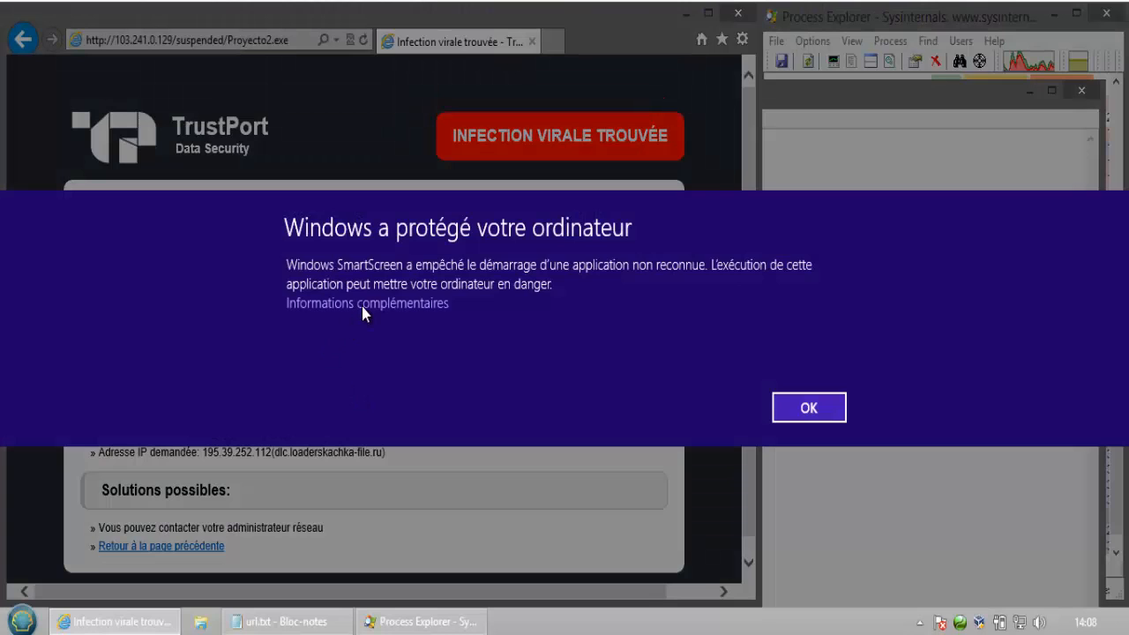
left_click(362, 304)
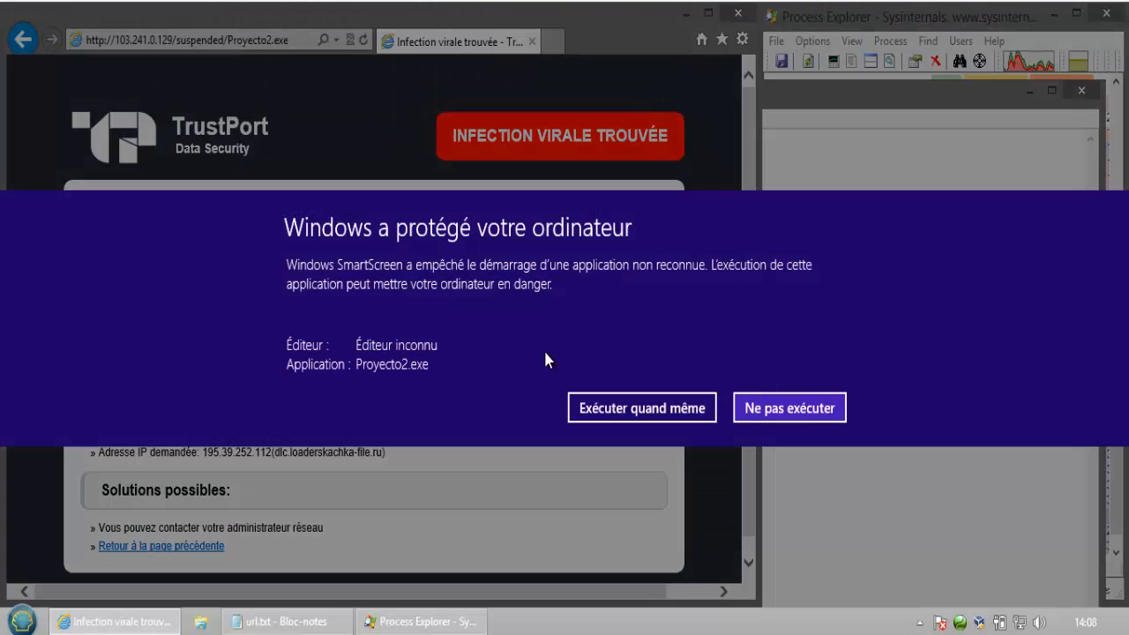
left_click(615, 412)
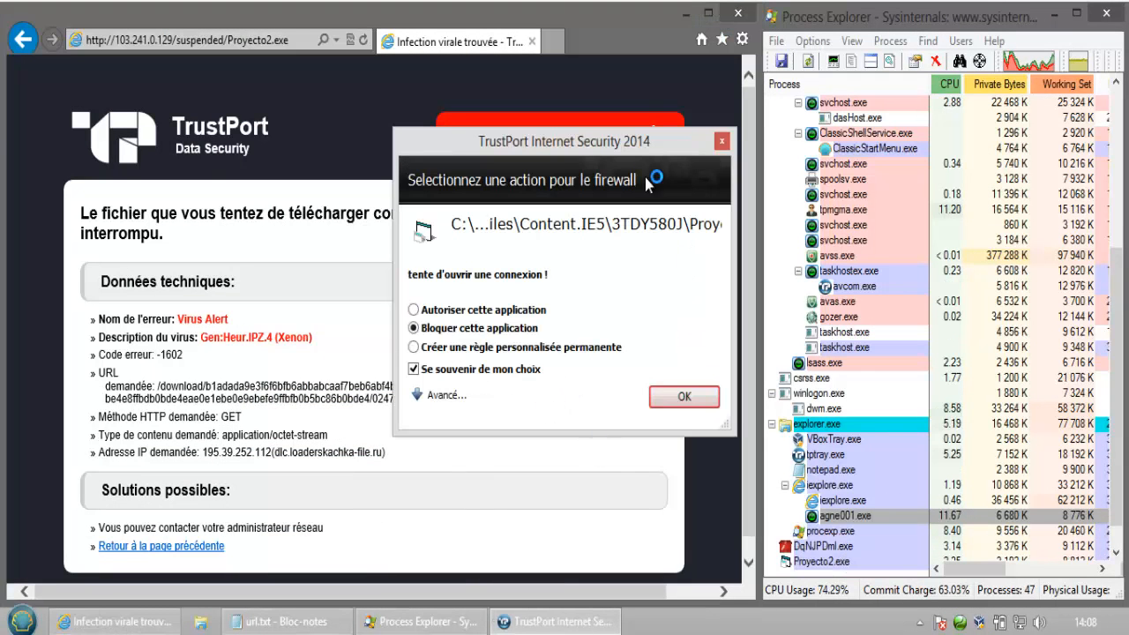
Block Proyecto2.exe in the TrustPort firewall prompt with the choice remembered, and mark the eighth URL in url.txt with an x
left_click(685, 397)
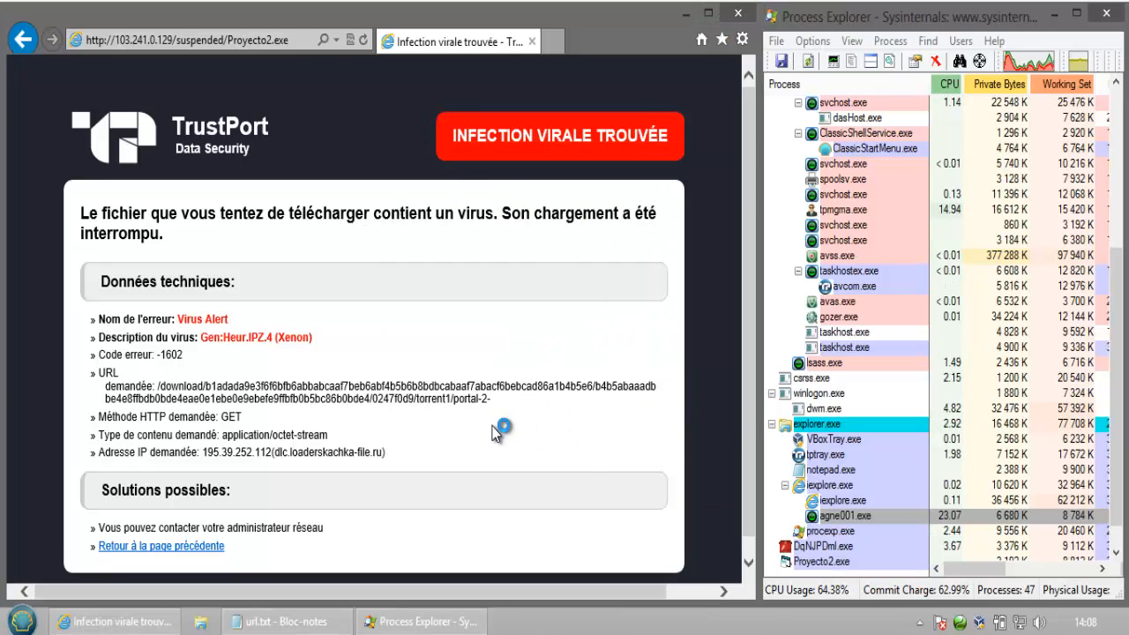
left_click(278, 622)
left_click(245, 300)
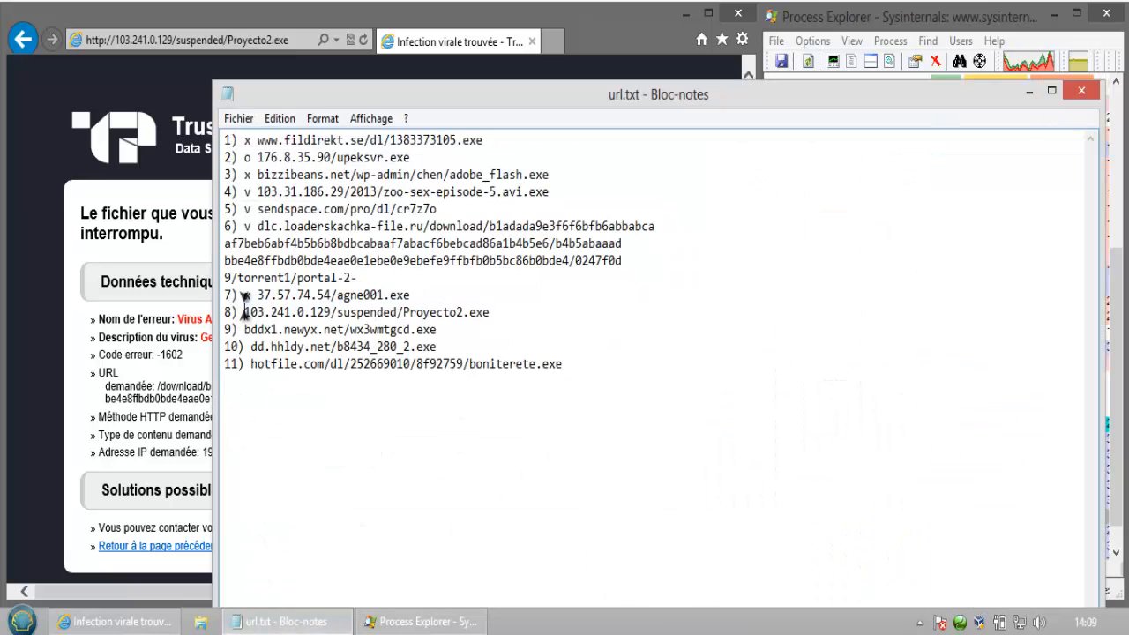
type("x")
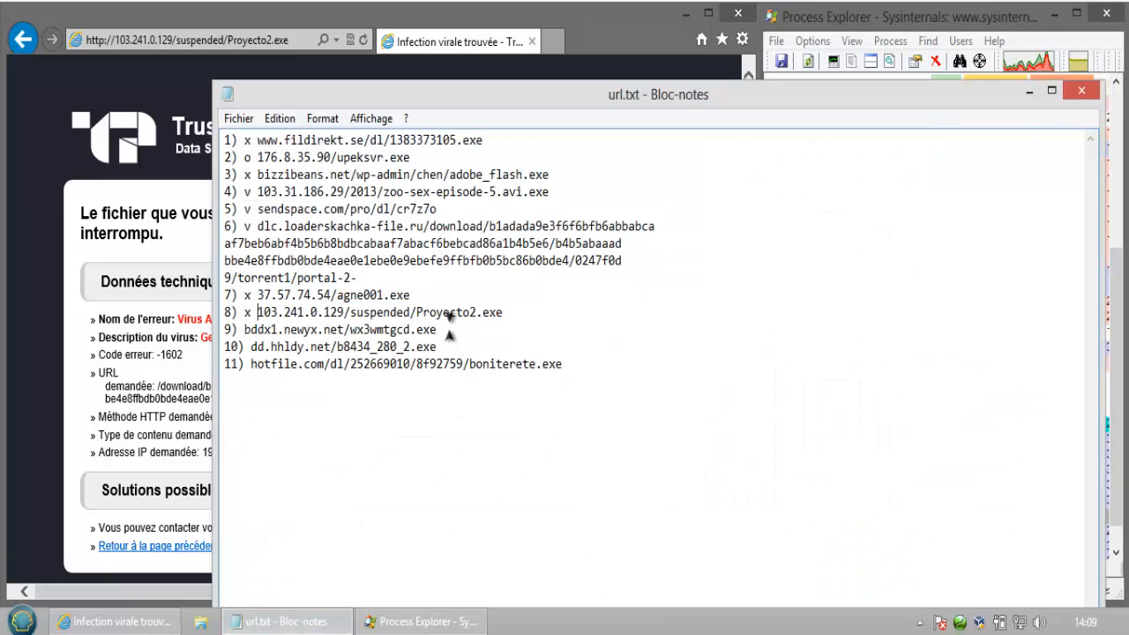
Load the ninth URL from url.txt, bddx1.newyx.net/wx3wmtgcd.exe, in the browser and choose to run the download
left_click_drag(446, 329, 243, 331)
key("ctrl+c")
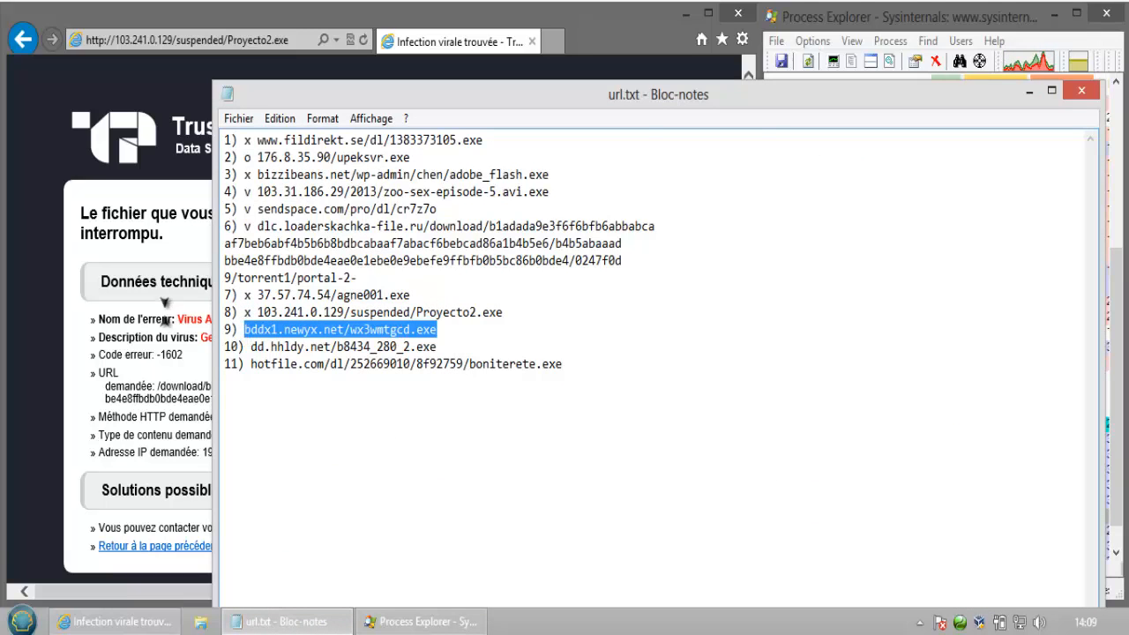
left_click(200, 63)
left_click(199, 38)
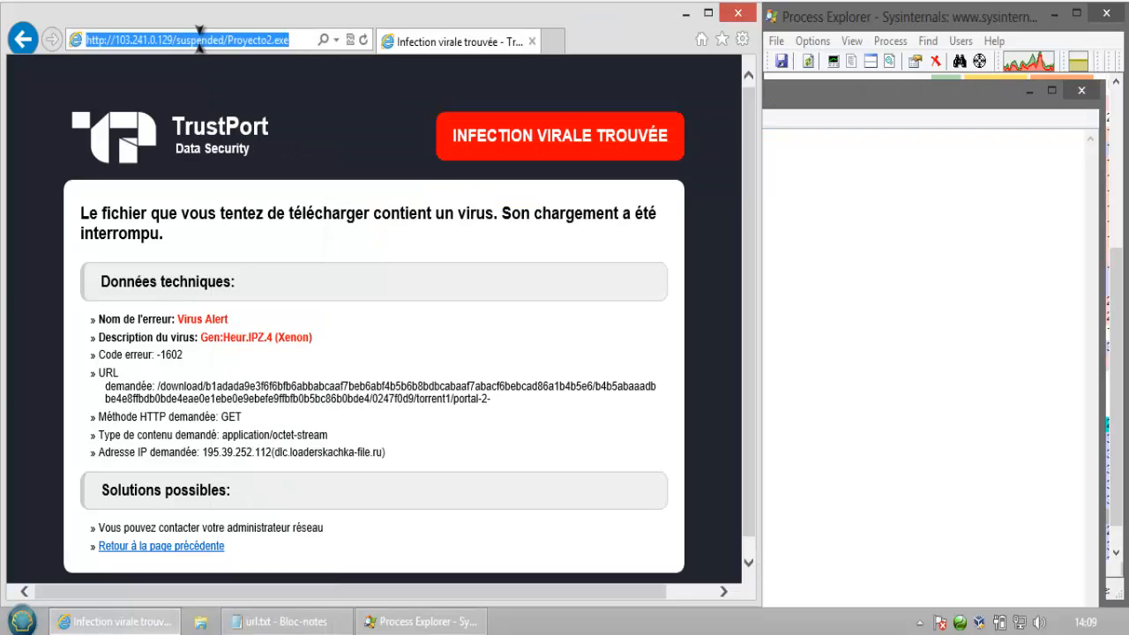
key("ctrl+v")
key("Return")
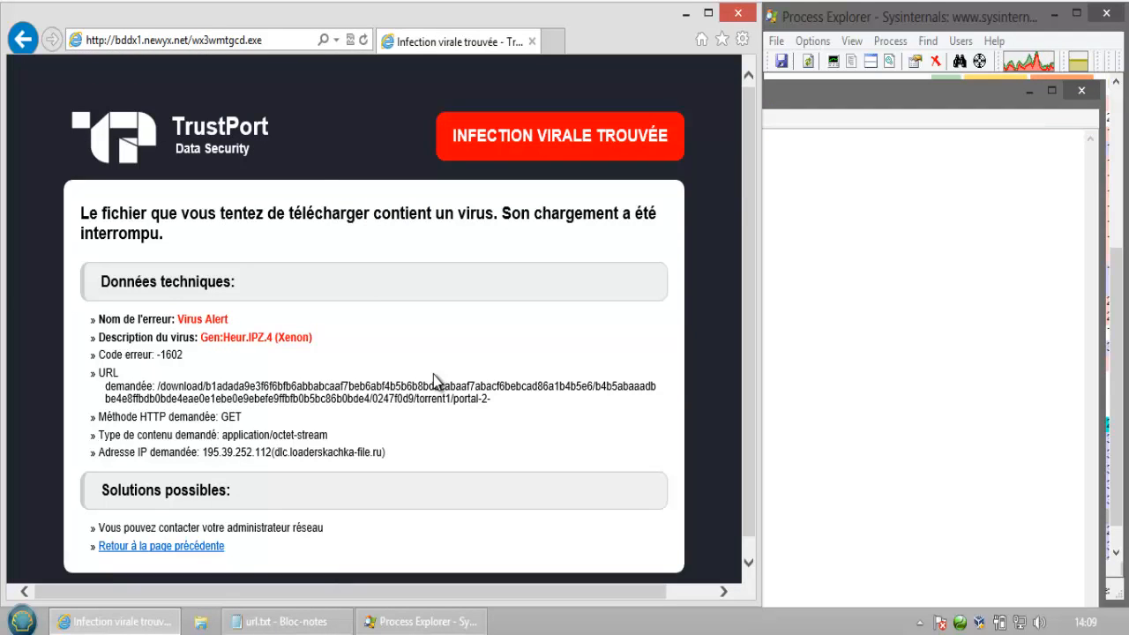
left_click(461, 575)
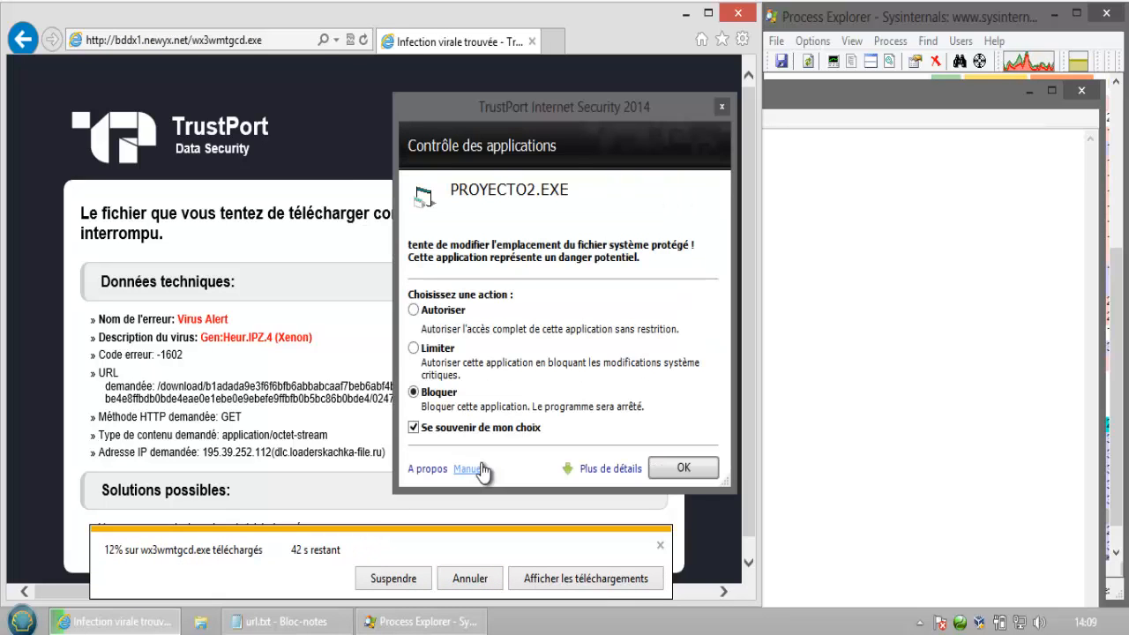
Block PROYECTO2.EXE in the TrustPort application control prompt with the choice remembered, and dismiss the blocked-process notification
left_click(556, 189)
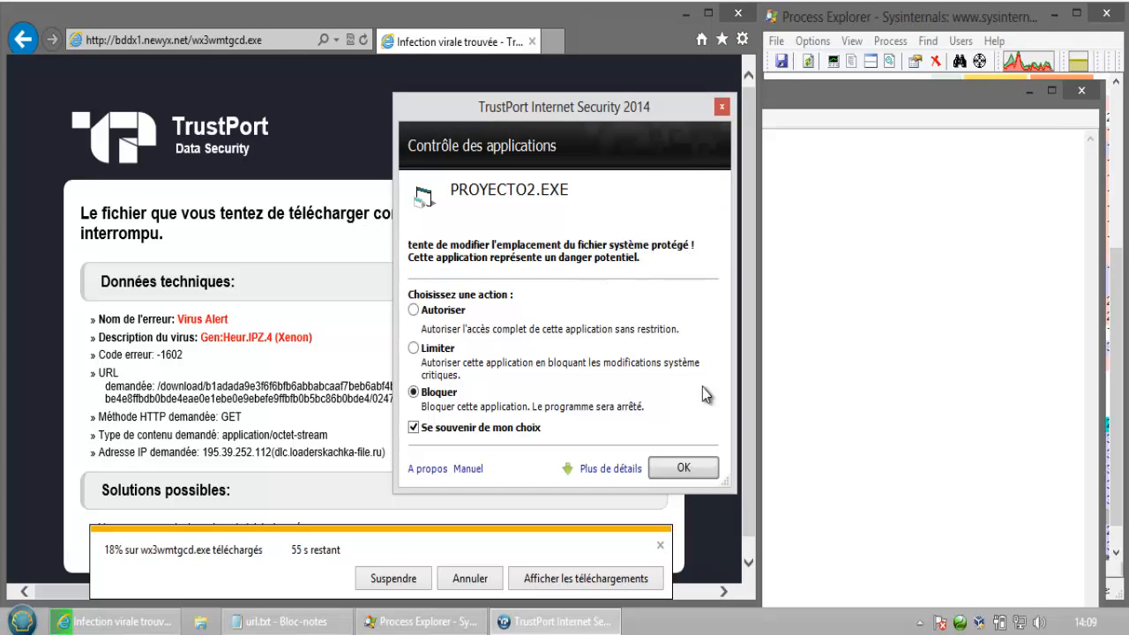
left_click(684, 468)
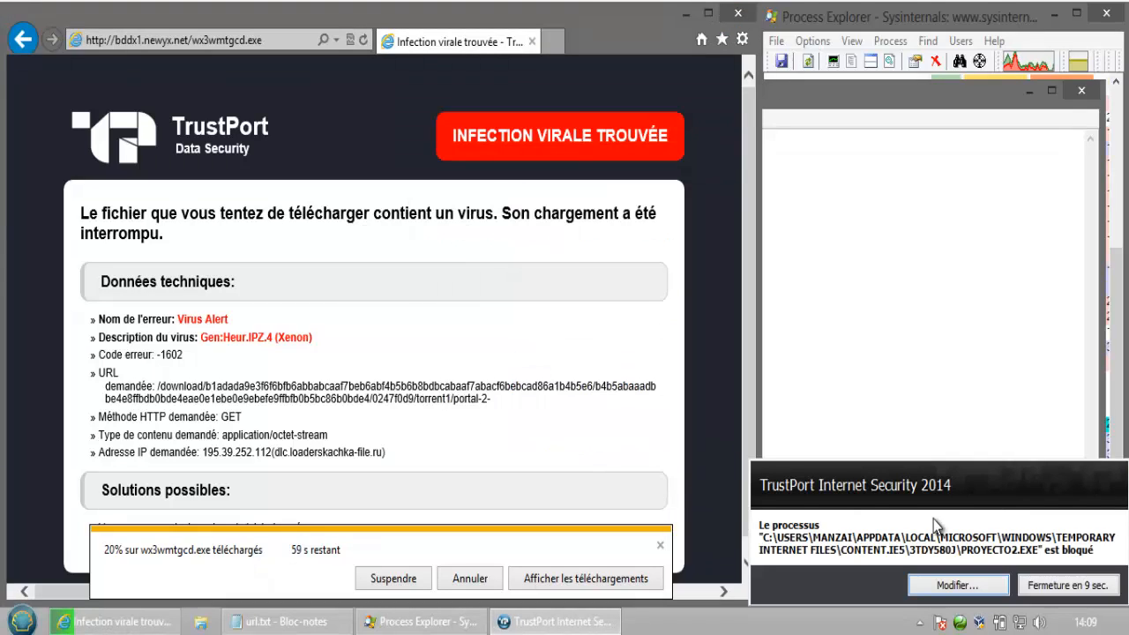
left_click(1055, 579)
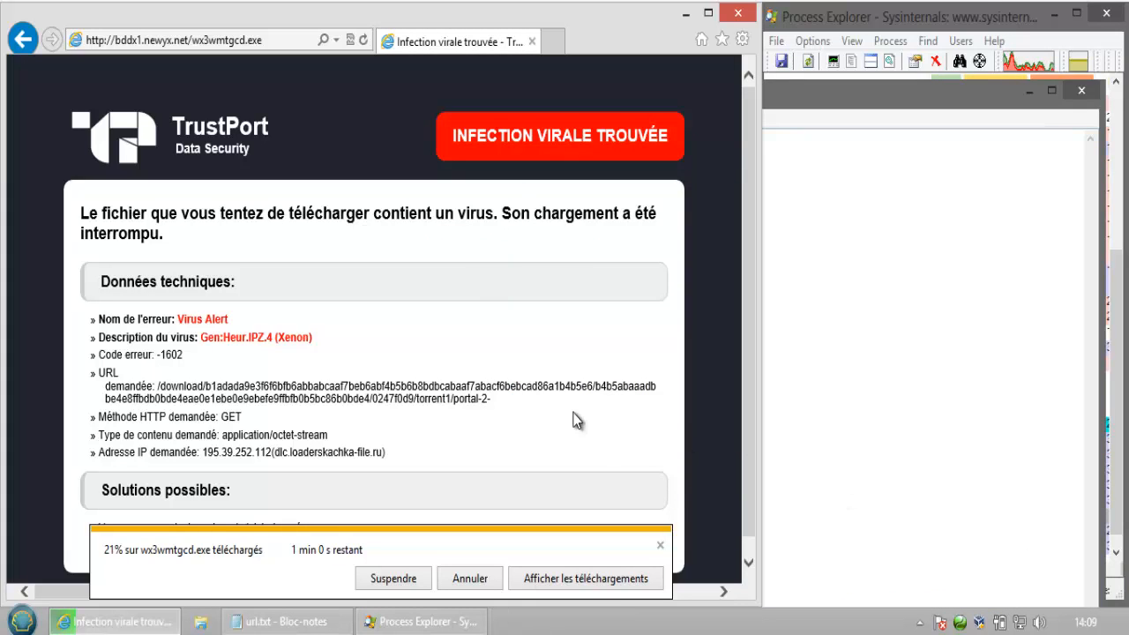
Load dd.hhldy.net/b8434_280_2.exe from url.txt in the browser and run the download, overriding the Windows SmartScreen warning
left_click(325, 622)
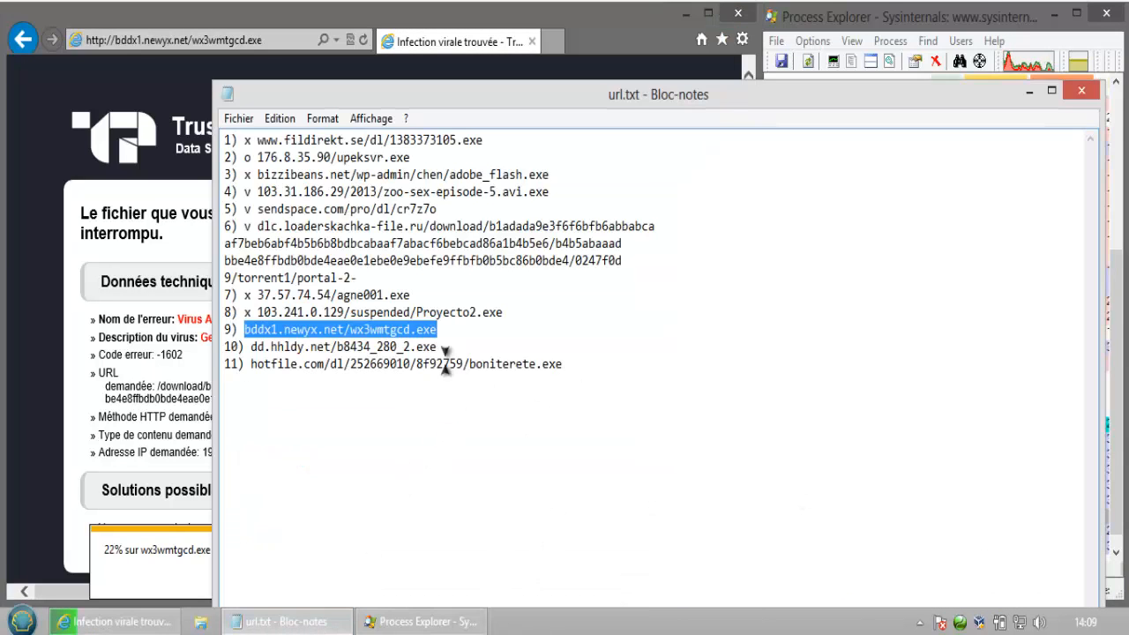
left_click_drag(304, 363, 224, 363)
left_click_drag(437, 347, 255, 347)
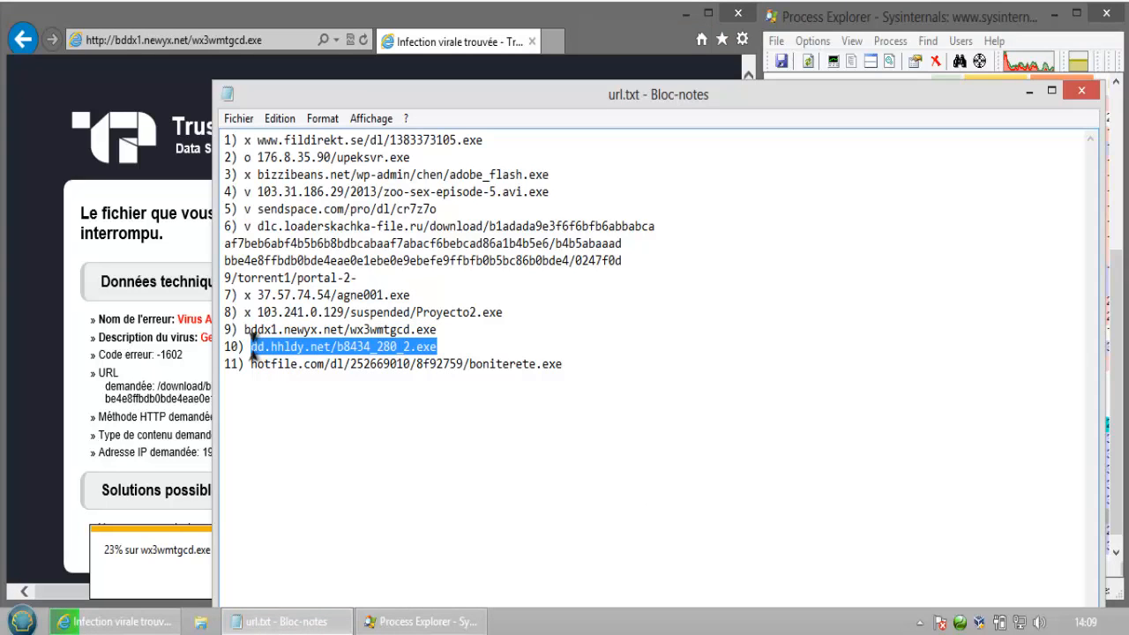
left_click(205, 103)
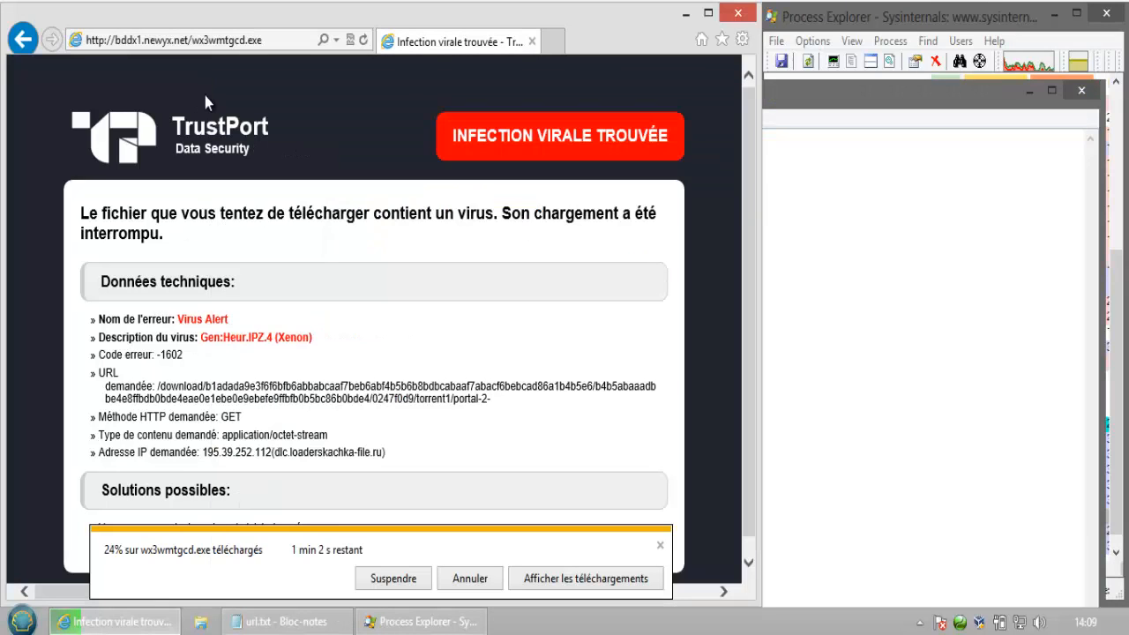
left_click(217, 40)
type("dd.hhldy.net/b8434_280_2.exe")
key("Return")
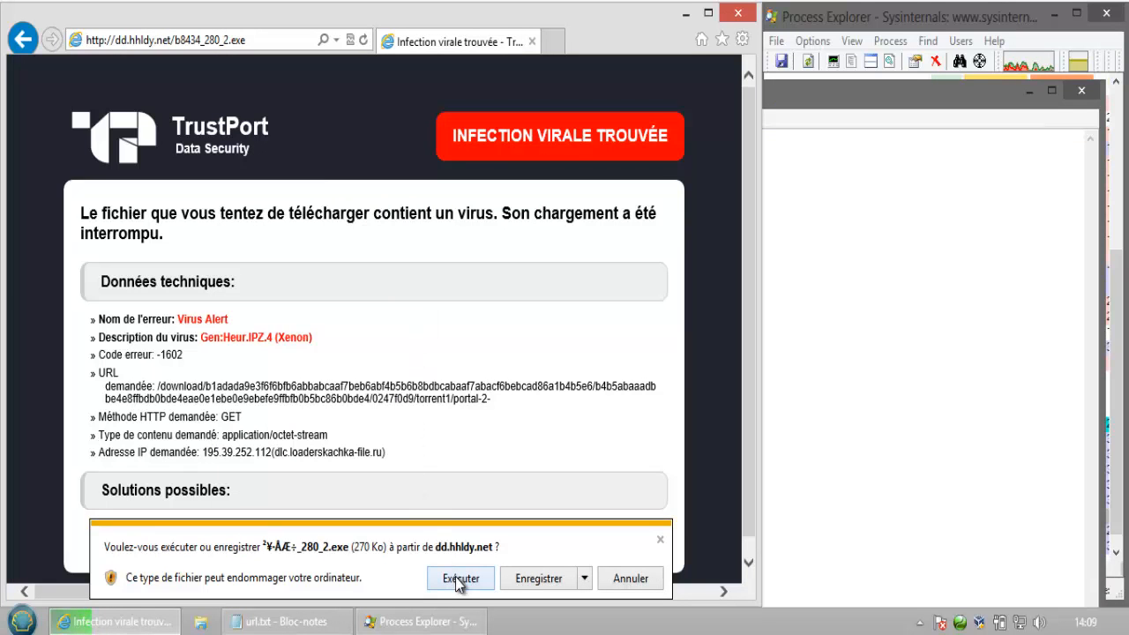
left_click(459, 581)
left_click(477, 583)
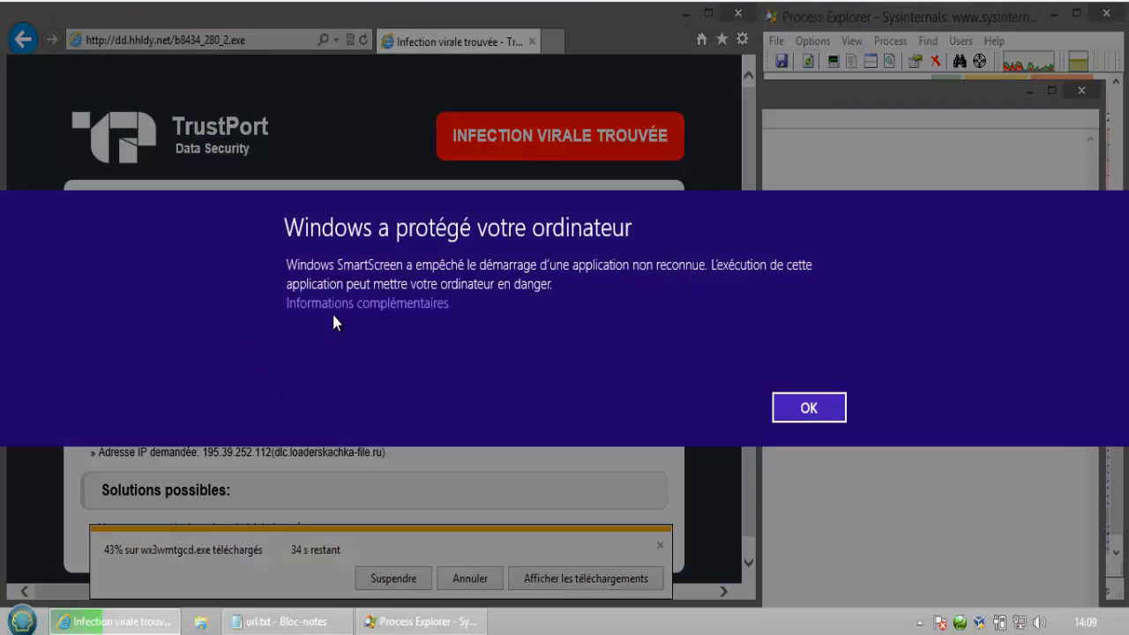
left_click(422, 302)
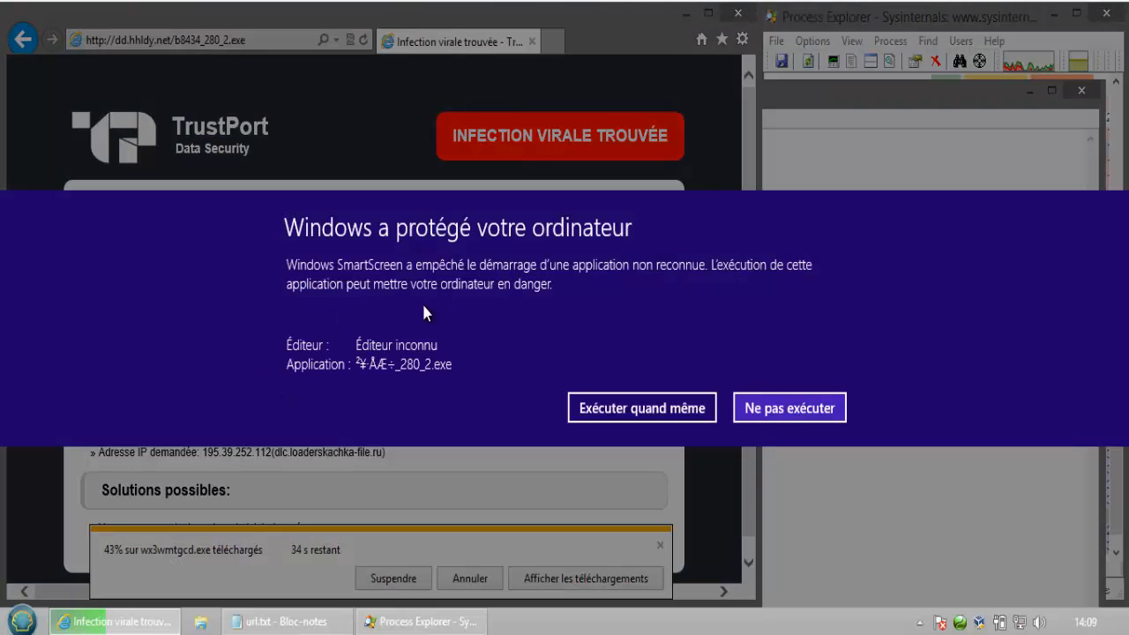
left_click(615, 415)
Minimize url.txt to confirm the TrustPort firewall prompt, and restore it to mark the tenth URL, dd.hhldy.net/b8434_280_2.exe, with an x
left_click(1025, 92)
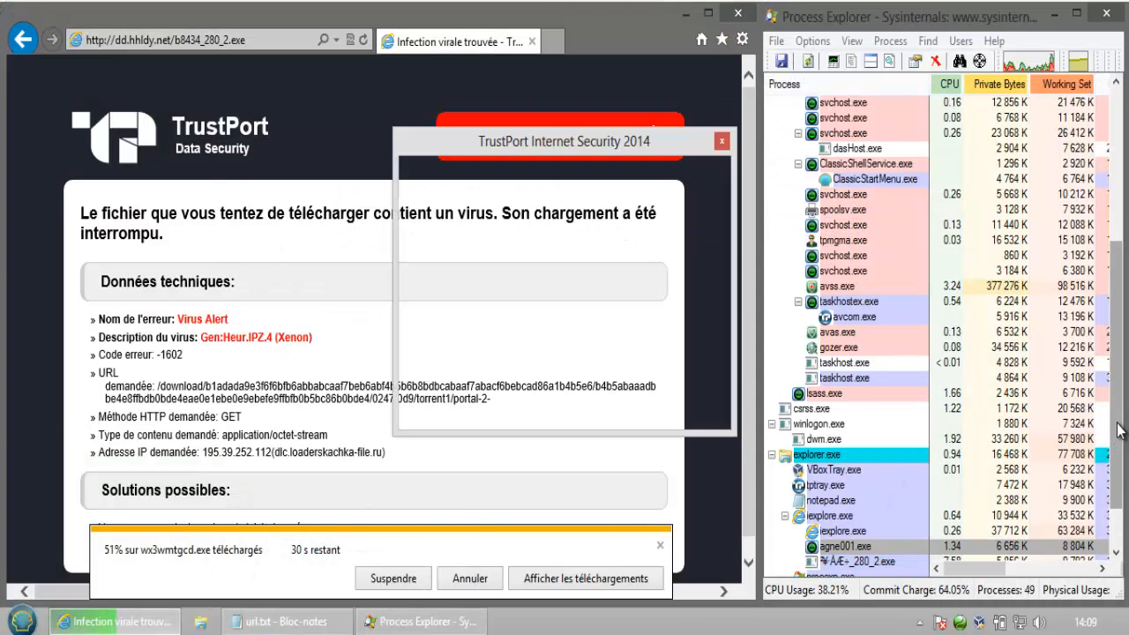
left_click(675, 397)
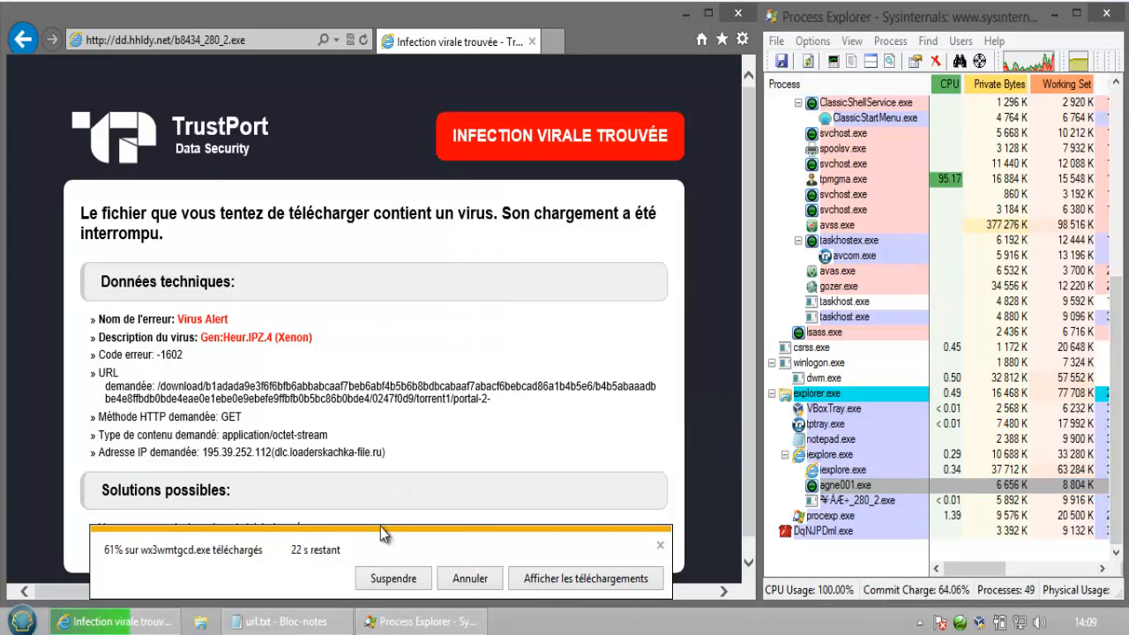
left_click(281, 621)
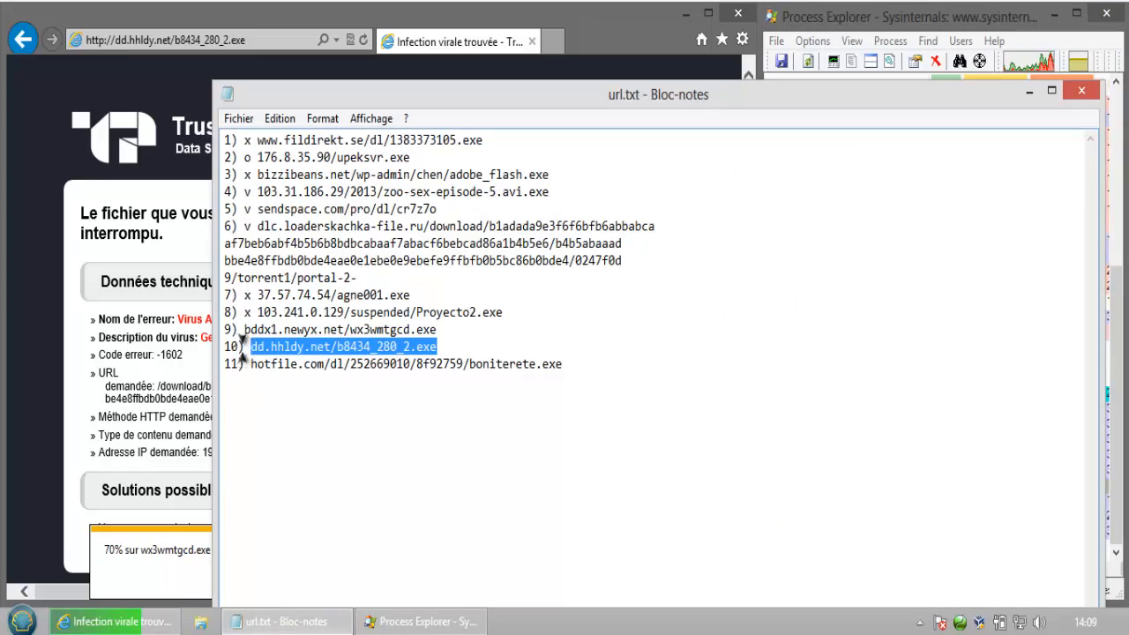
left_click(252, 349)
type("x")
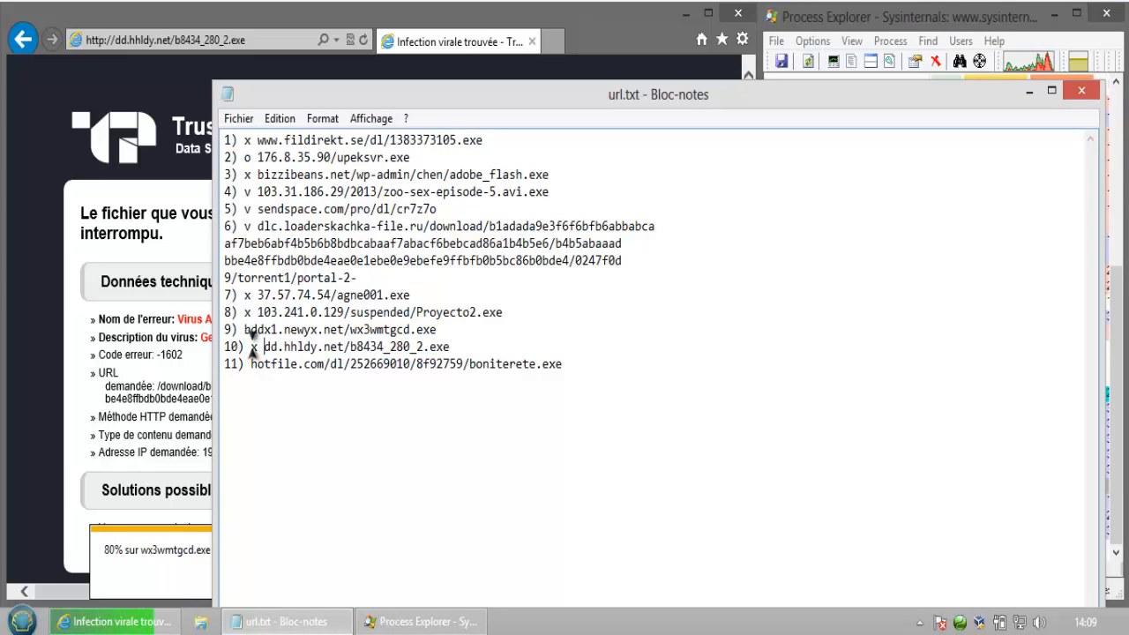
Close the wx3wmtgcd.exe virus alert, load hotfile.com/dl/252669010/8f92759/boniterete.exe from url.txt in the browser and run it, overriding SmartScreen
left_click_drag(570, 364, 247, 369)
key("ctrl+c")
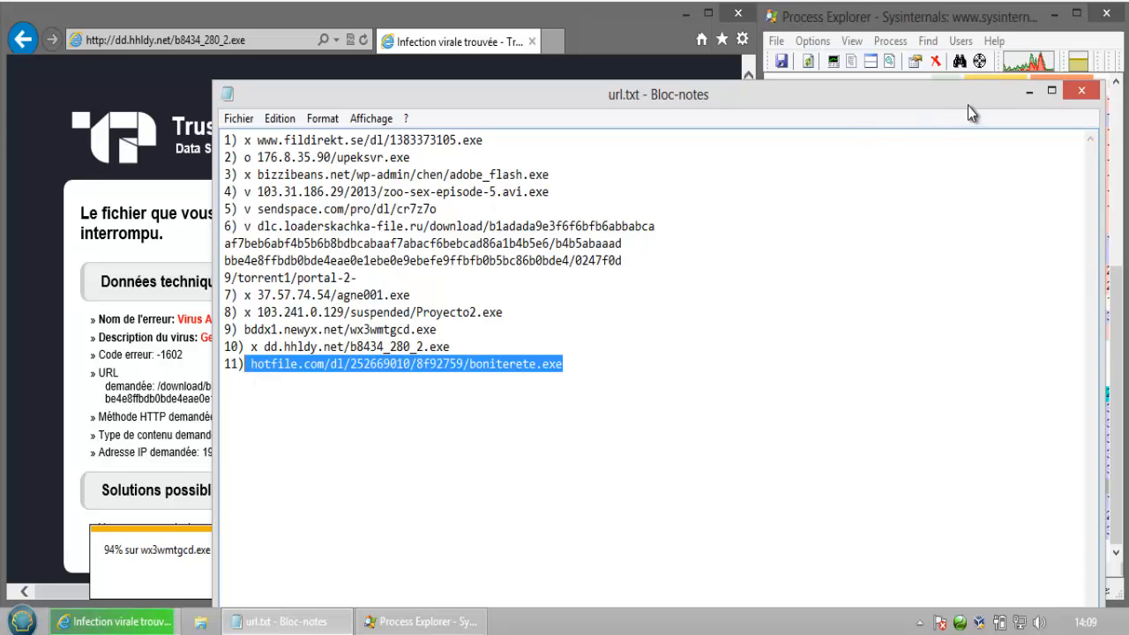
left_click(1031, 92)
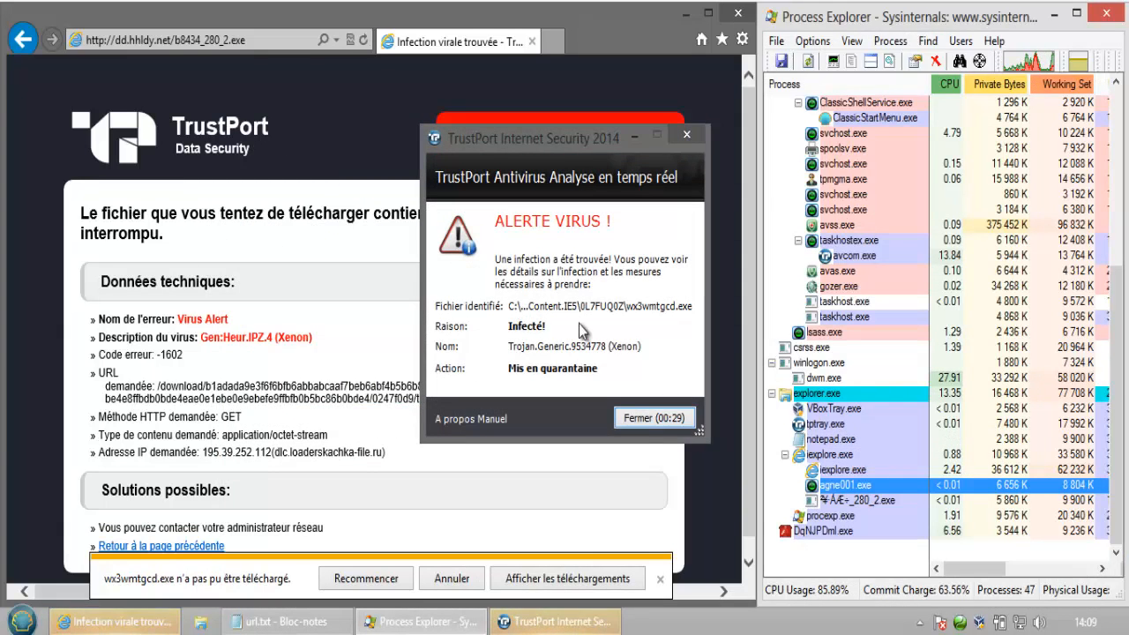
left_click(642, 421)
left_click(255, 39)
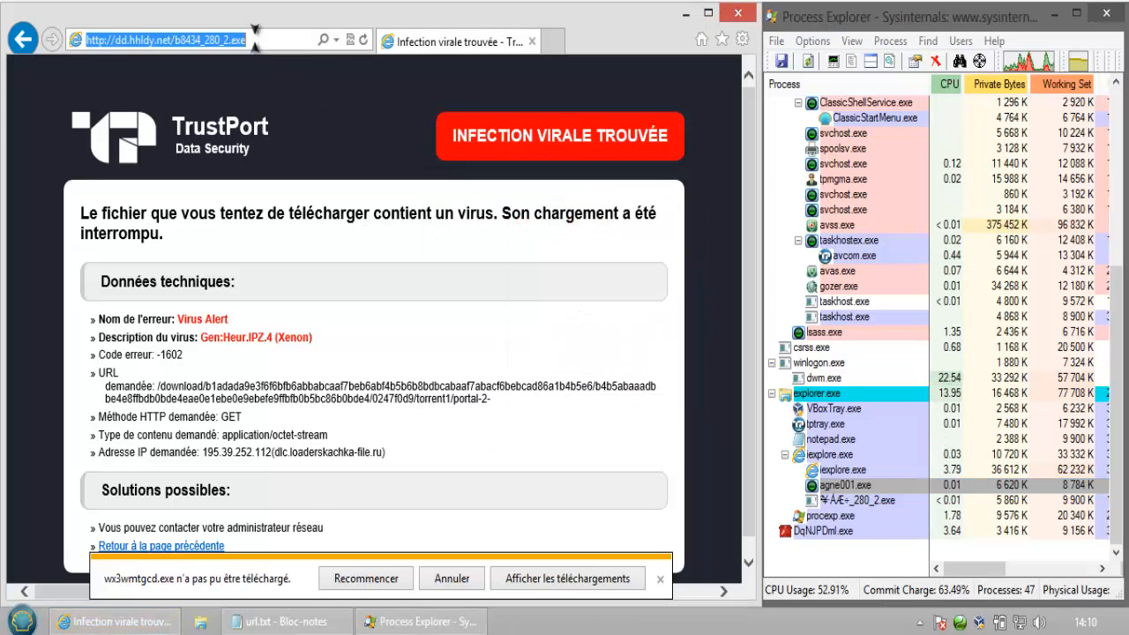
key("ctrl+v")
key("Return")
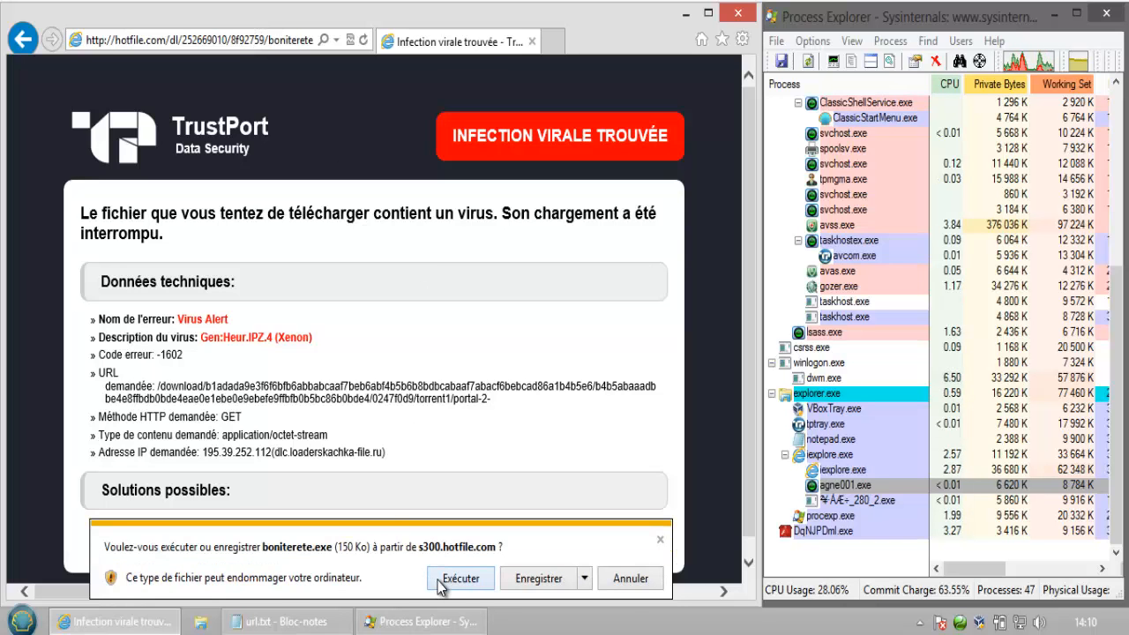
left_click(459, 578)
left_click(452, 581)
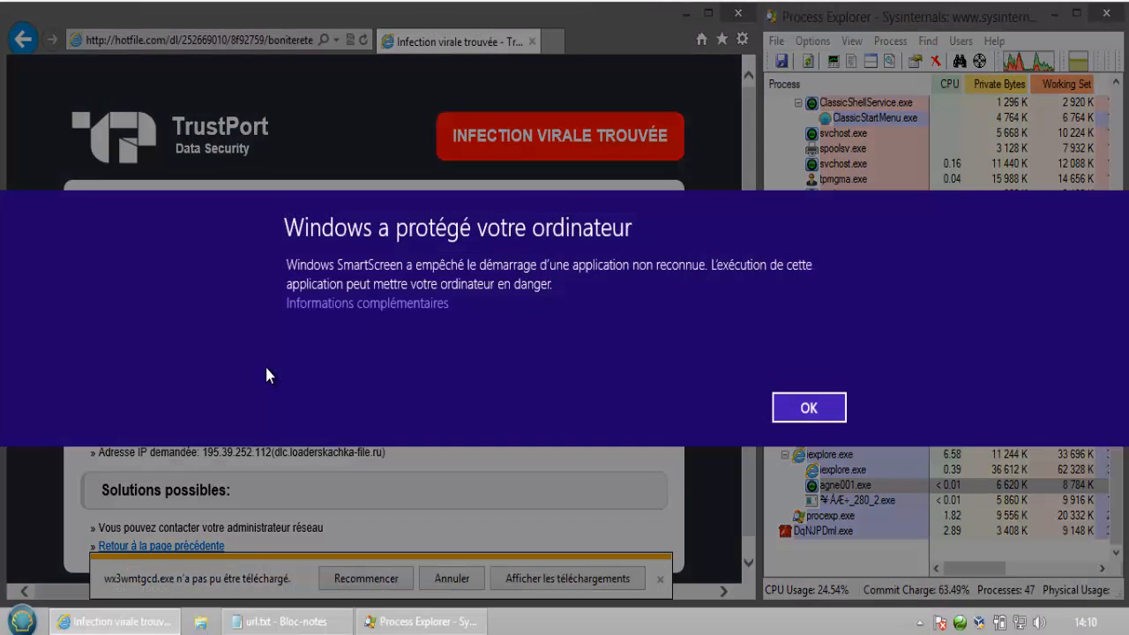
left_click(374, 303)
left_click(648, 415)
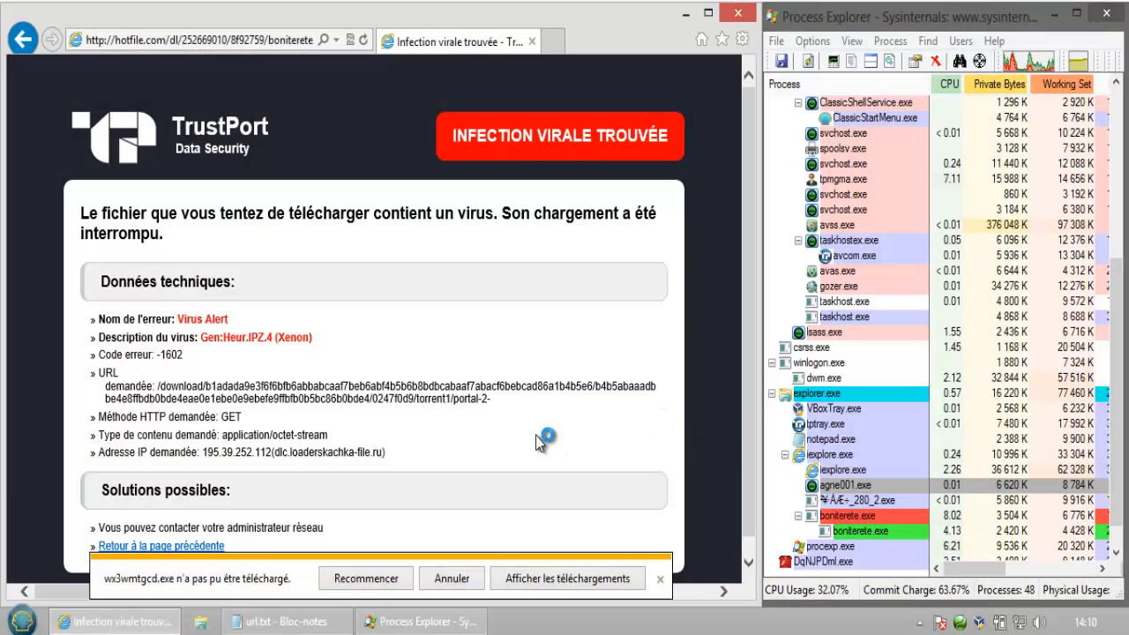
Restore url.txt, block BONITERETE.EXE in the TrustPort application control prompt with the choice remembered, and dismiss the notification
left_click(278, 621)
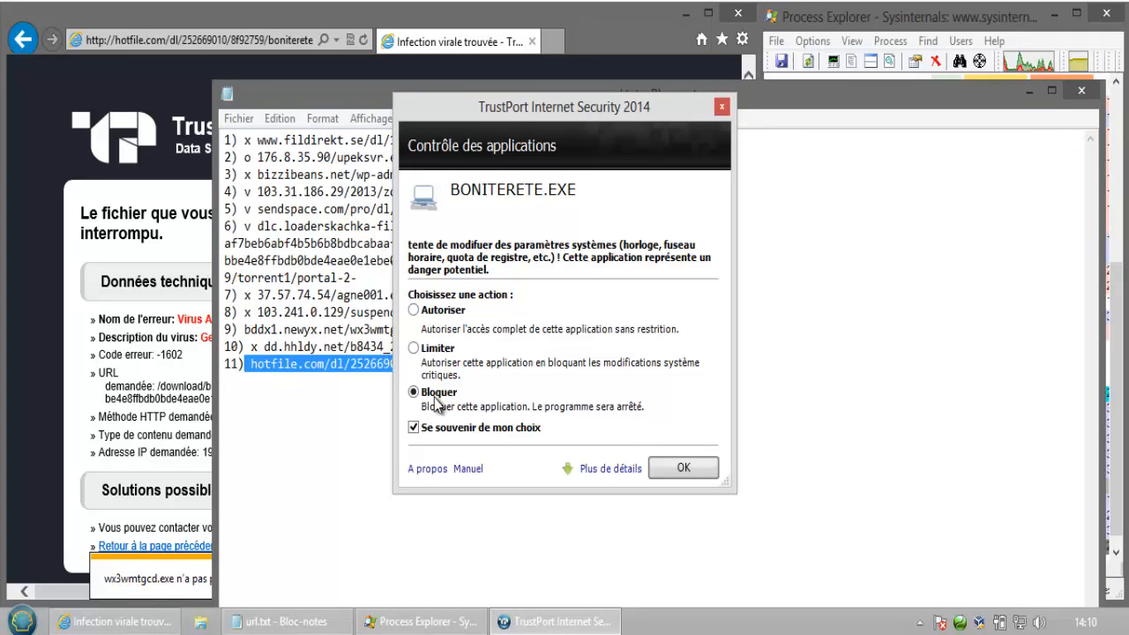
left_click(681, 474)
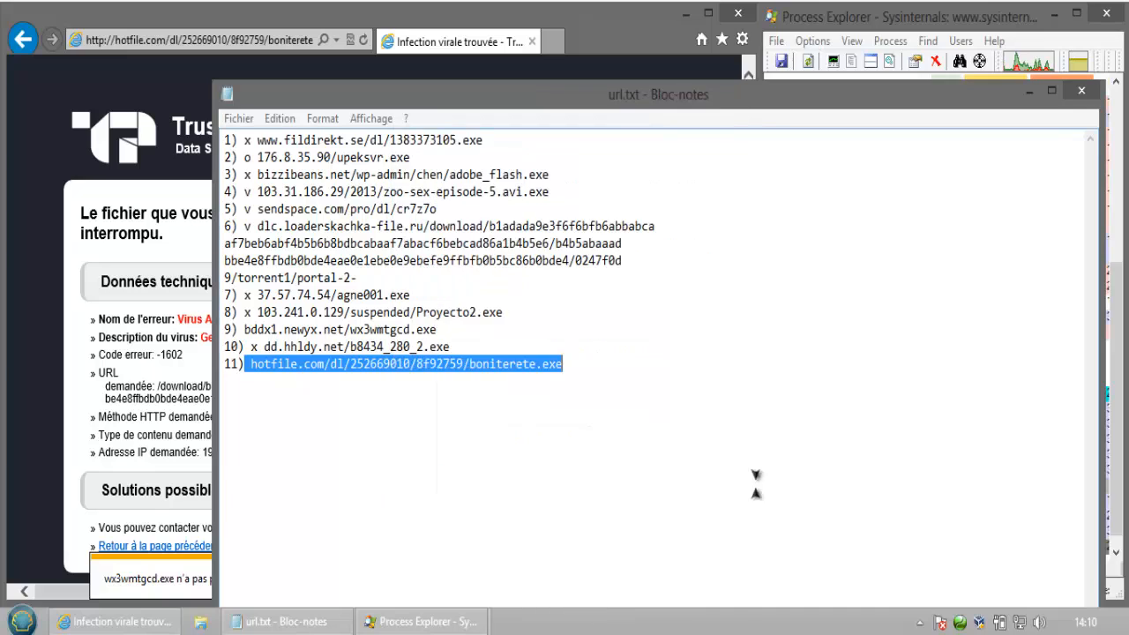
left_click(1068, 585)
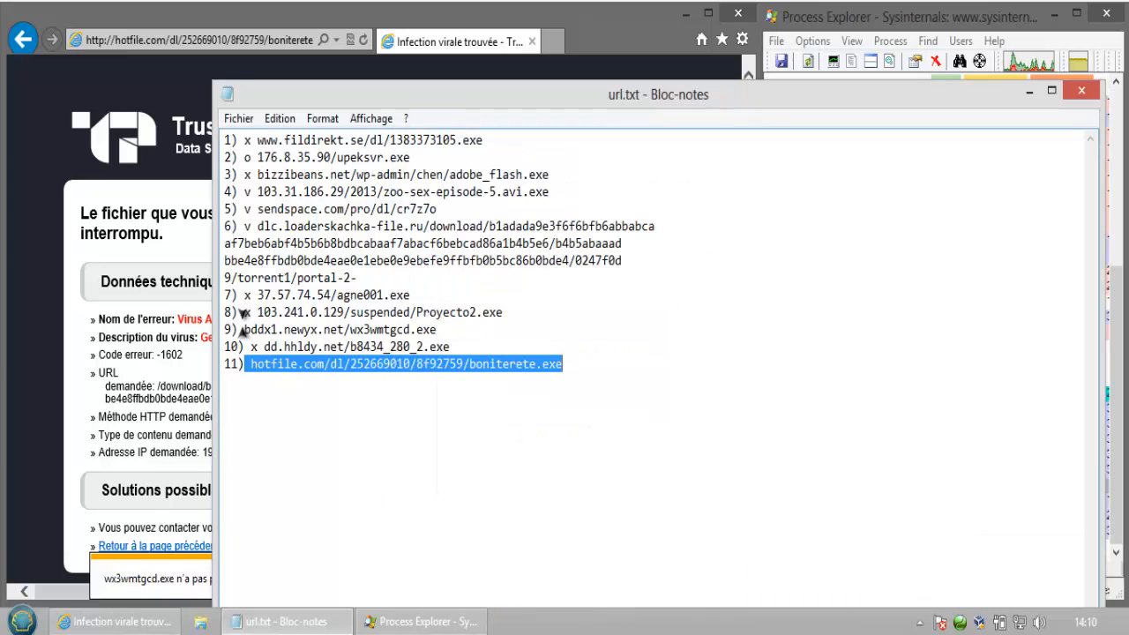
Mark the ninth URL with v and the eleventh with x in url.txt, save the file and minimize it
left_click(244, 325)
type("v")
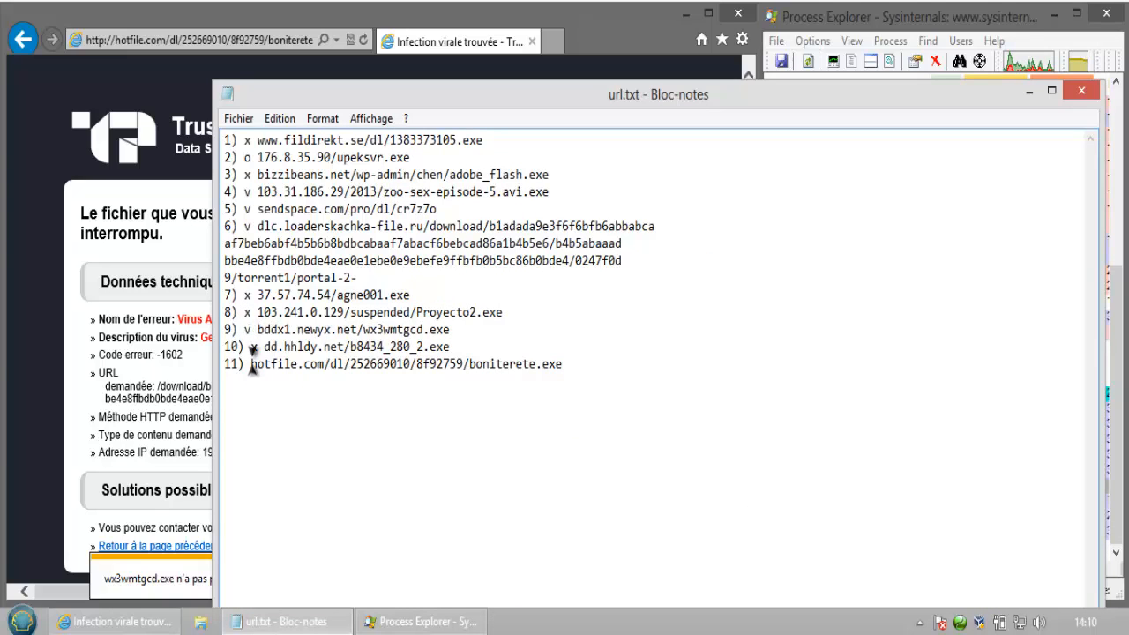
left_click(252, 363)
type("x")
left_click(238, 118)
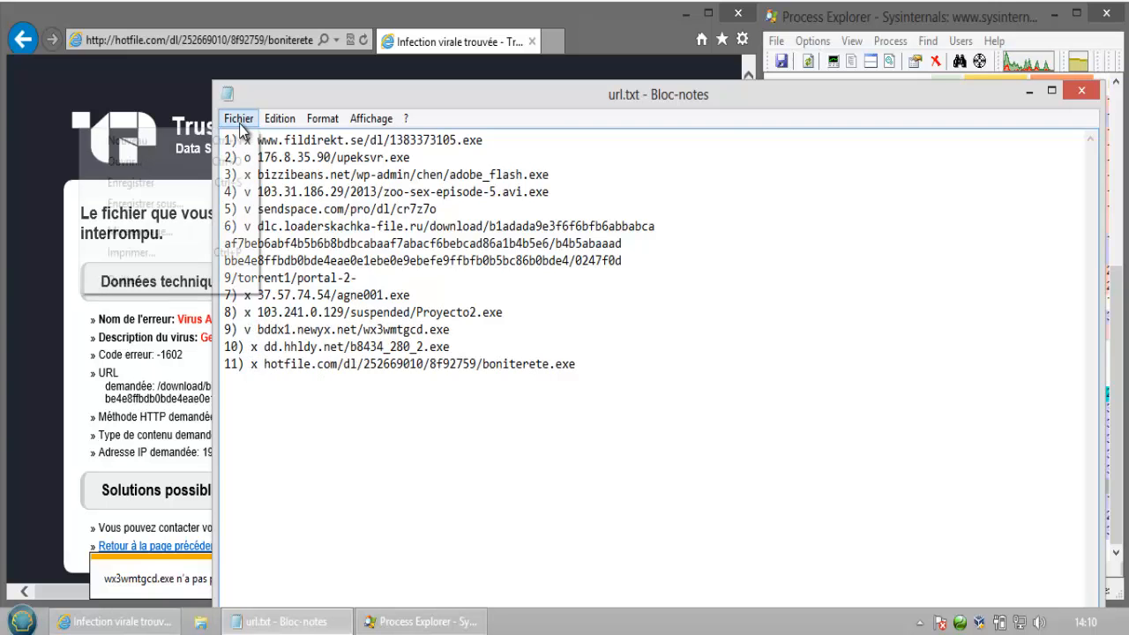
left_click(247, 183)
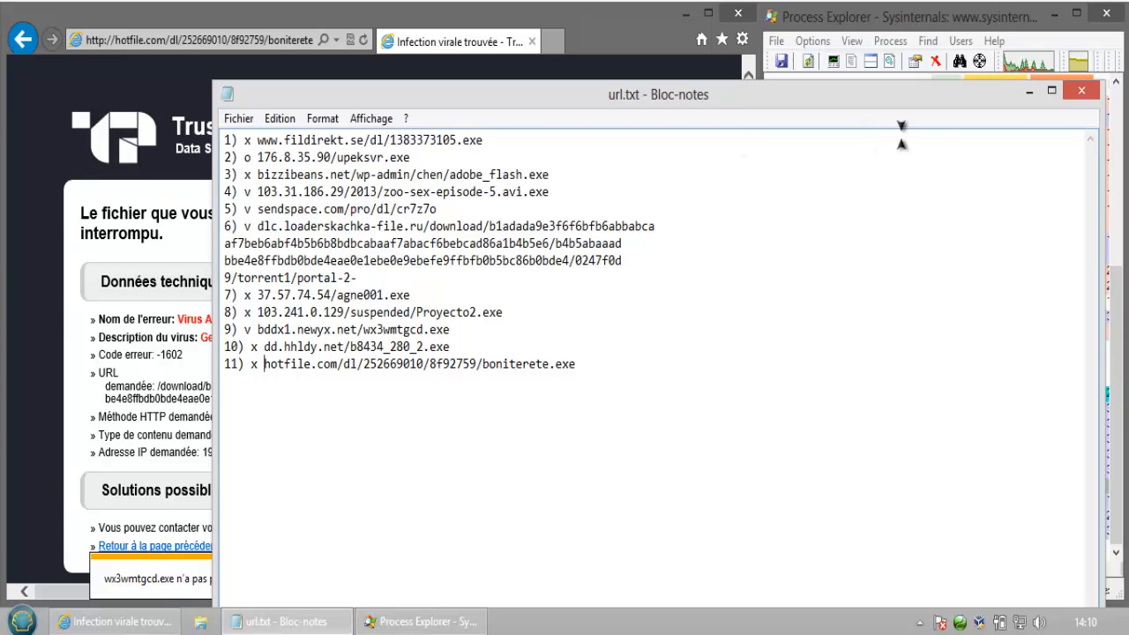
left_click(1039, 90)
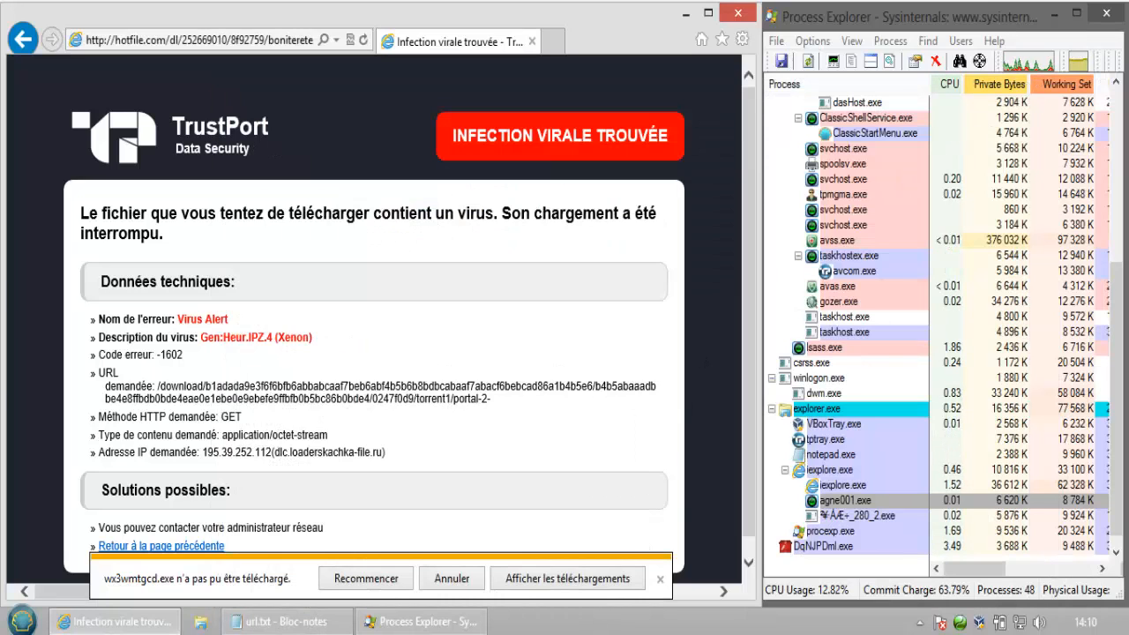
Select the agne001.exe process in Process Explorer
left_click(847, 544)
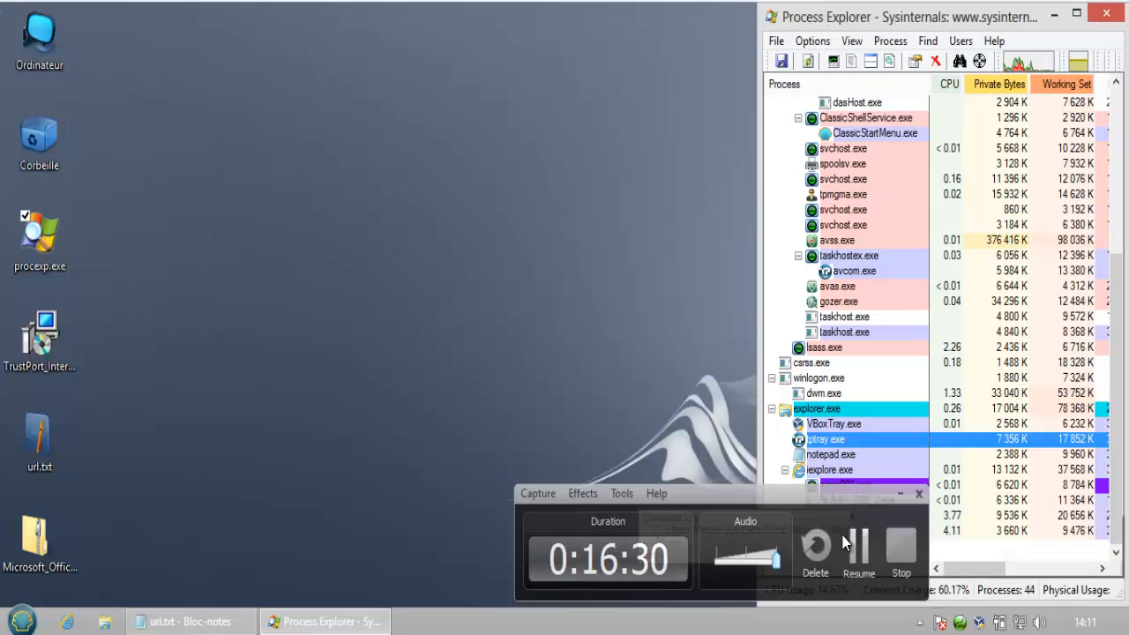
left_click(847, 544)
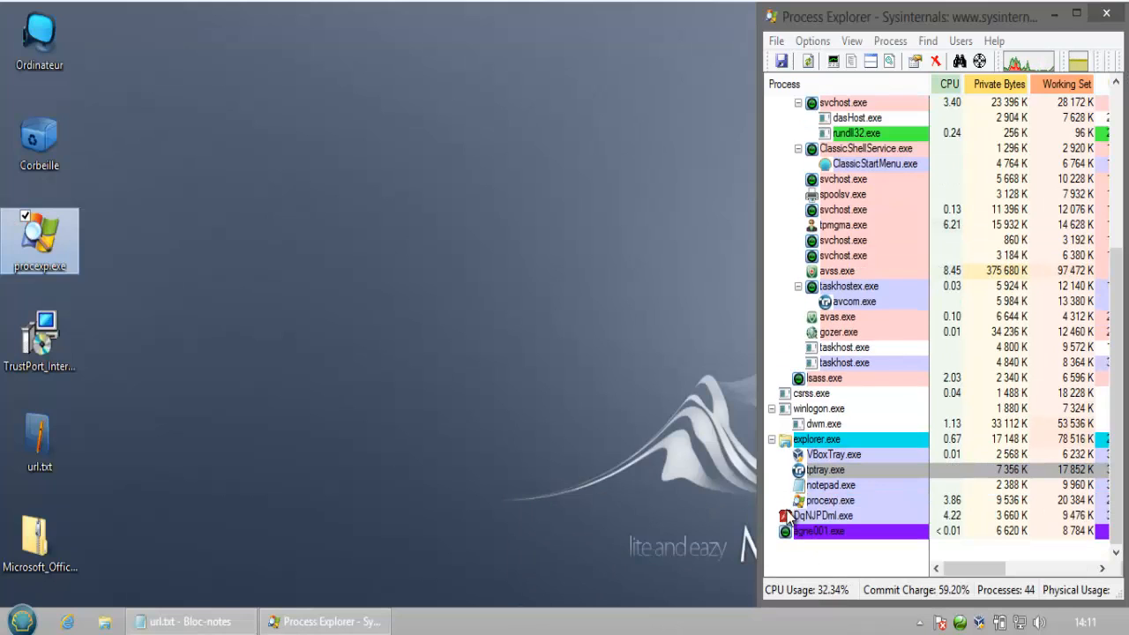
left_click(825, 531)
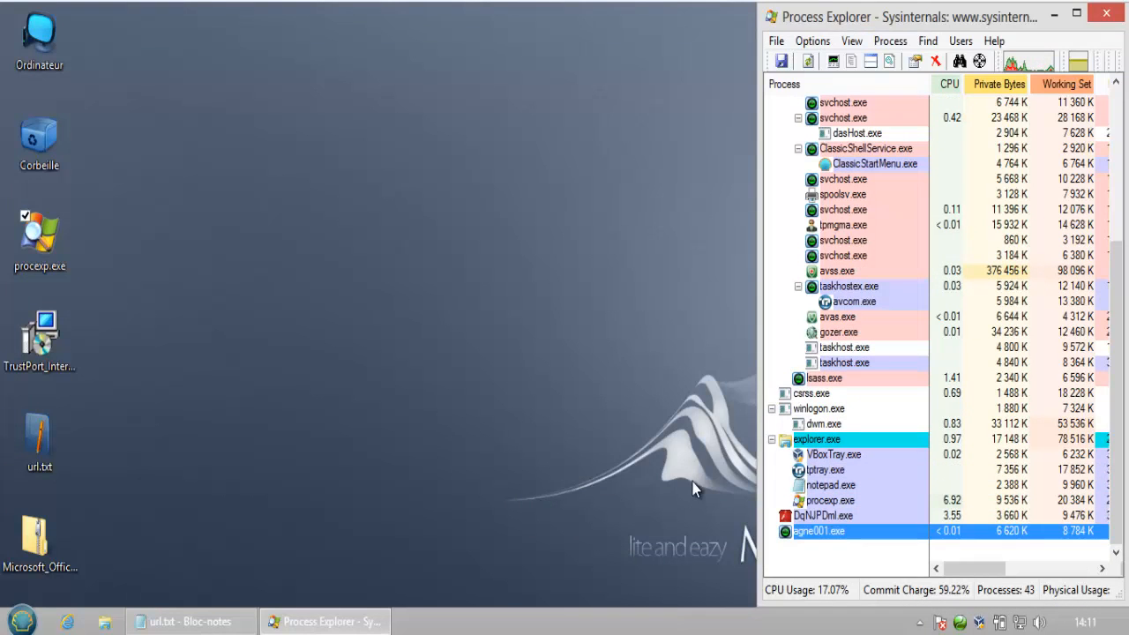
Move the Microsoft_Office_2010_keygen.zip archive to an empty area of the desktop and open it
left_click(441, 434)
left_click_drag(36, 540, 192, 247)
double_click(193, 244)
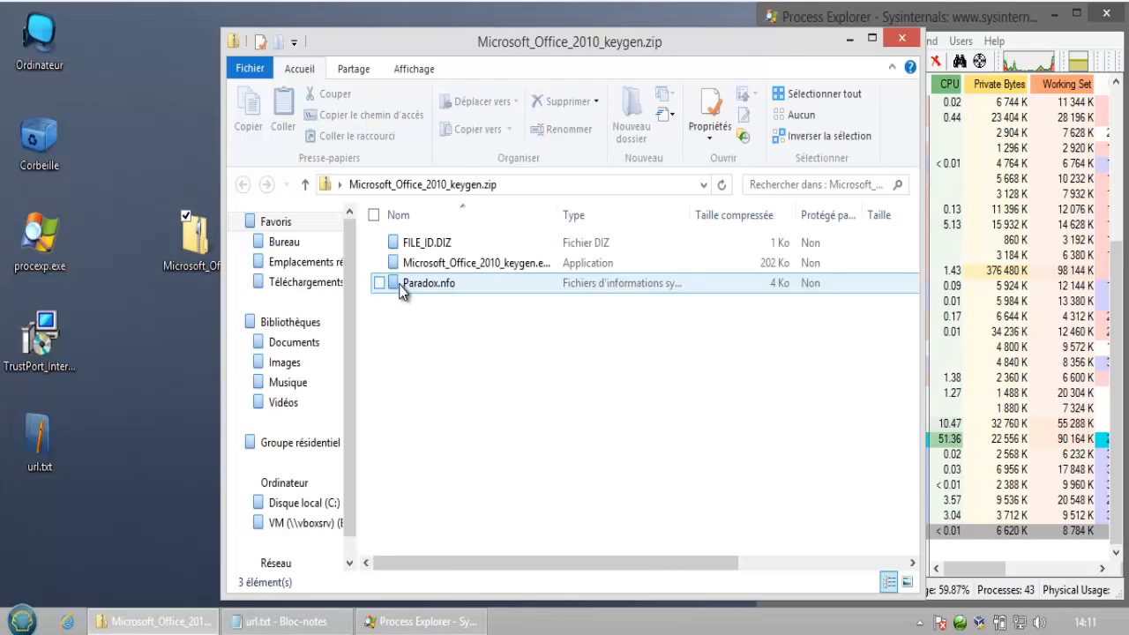
Copy Microsoft_Office_2010_keygen.exe from the zip archive to the desktop and close the archive window
left_click_drag(446, 263, 152, 387)
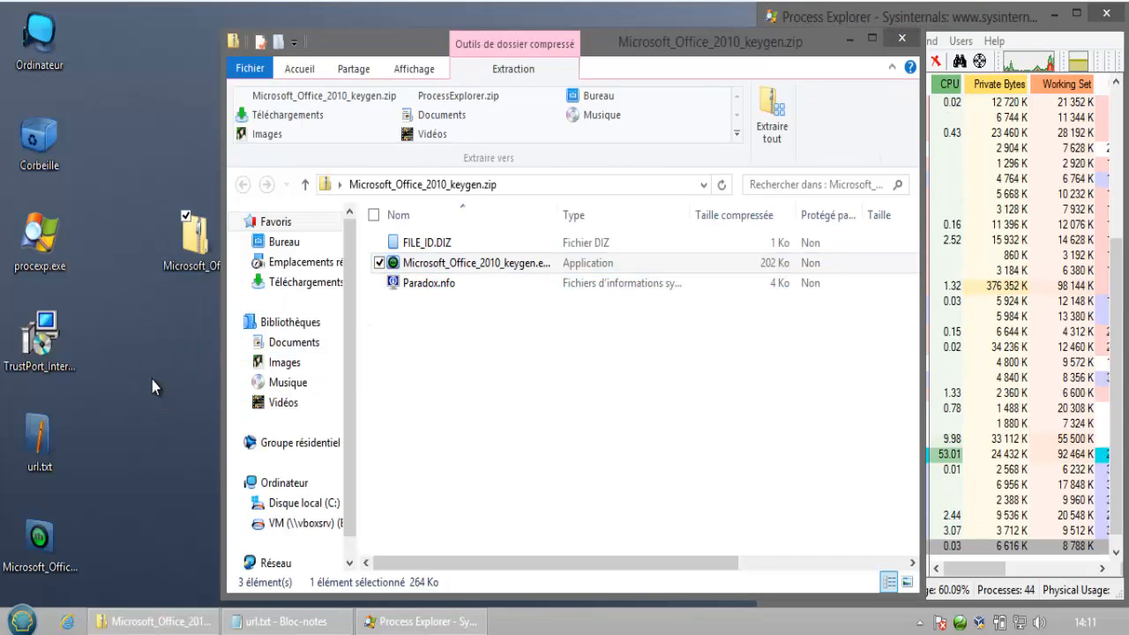
left_click(902, 38)
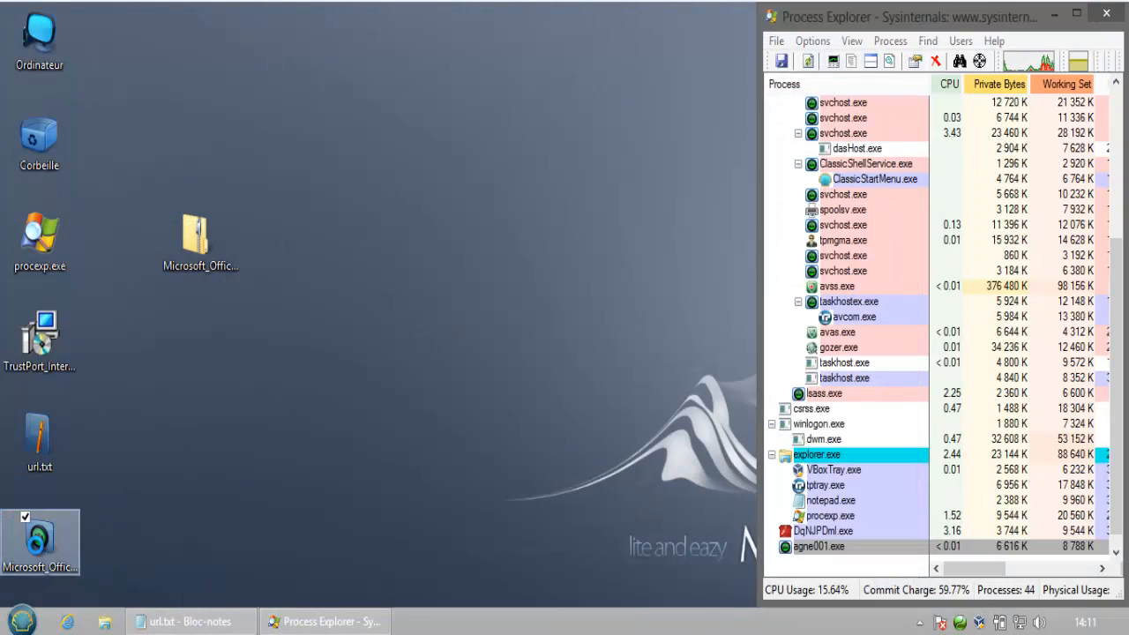
Try an on-demand virus scan of Microsoft_Office_2010_keygen.exe on the desktop, then cancel it and close the scan window
right_click(38, 551)
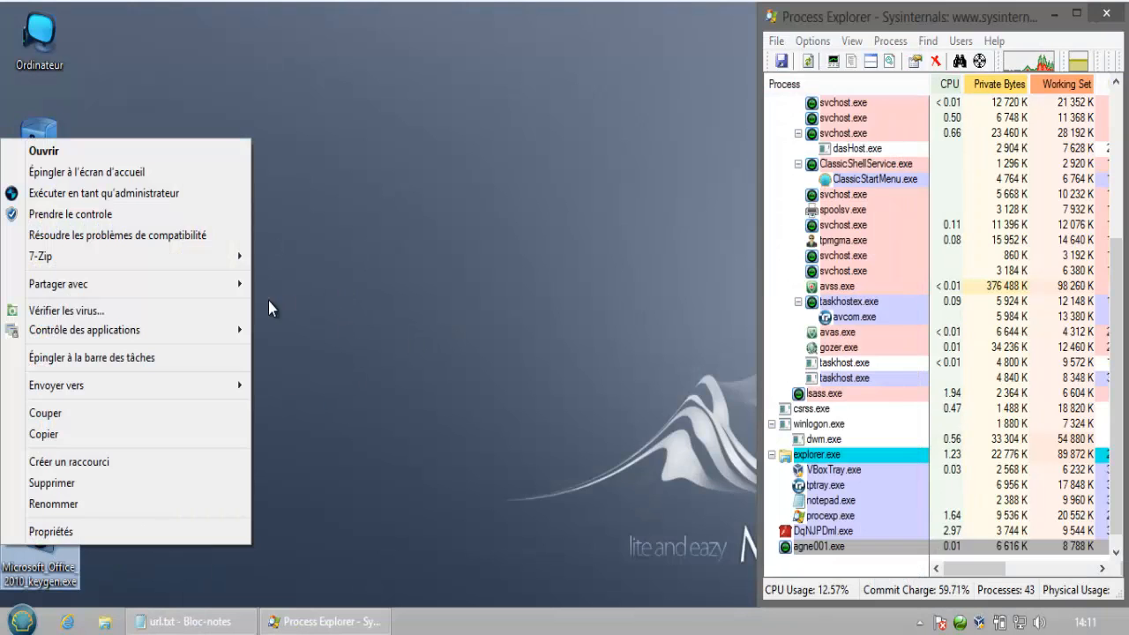
left_click(232, 309)
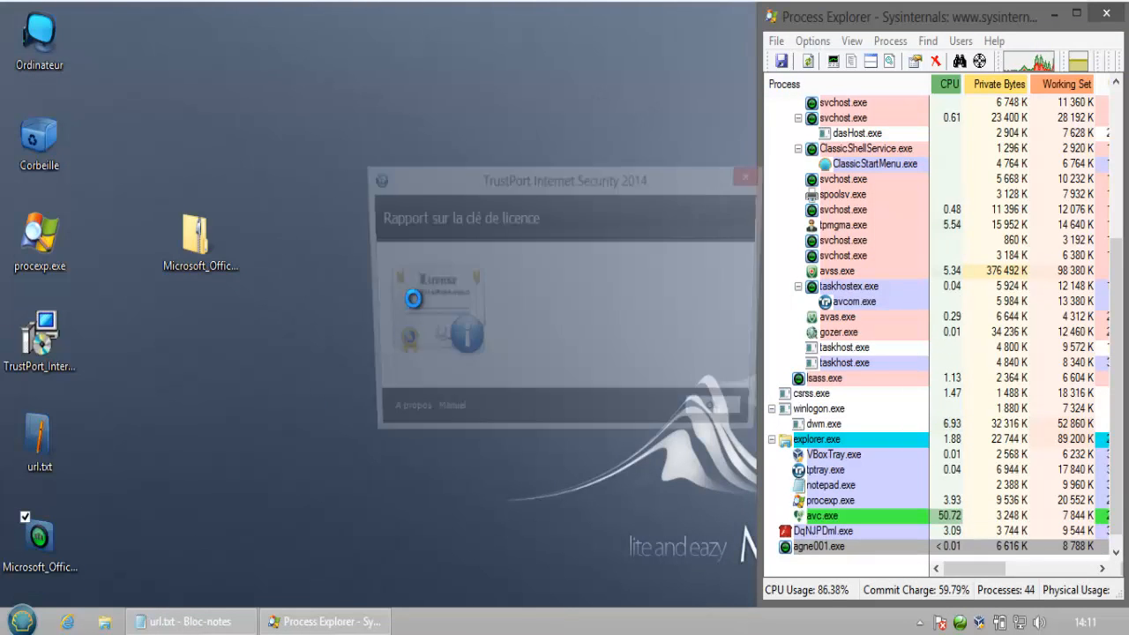
left_click(720, 420)
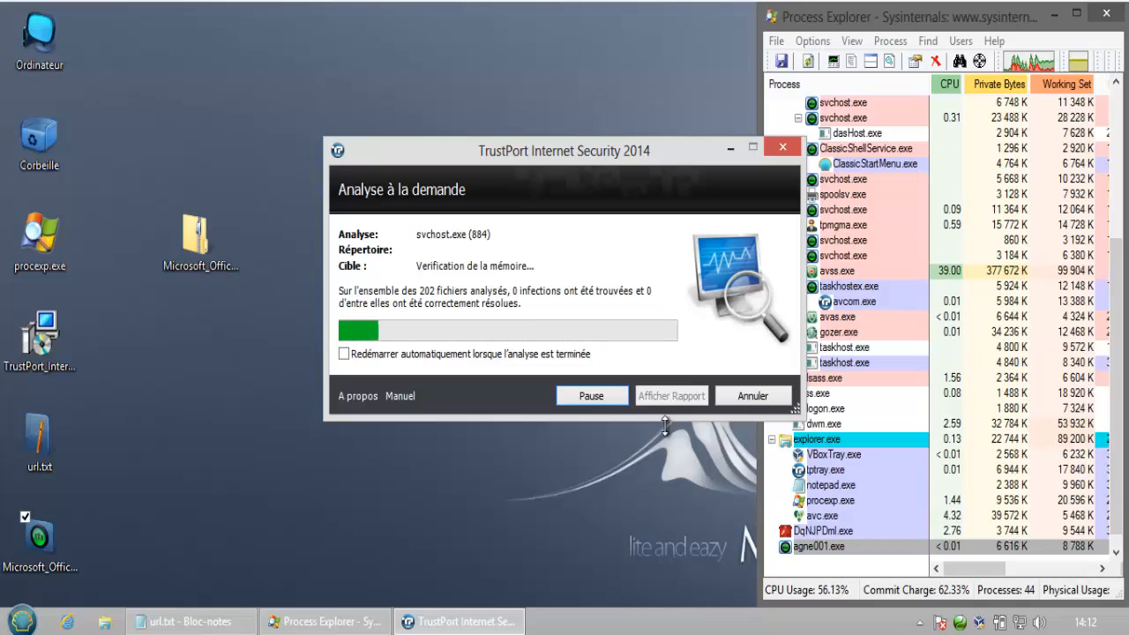
left_click(729, 399)
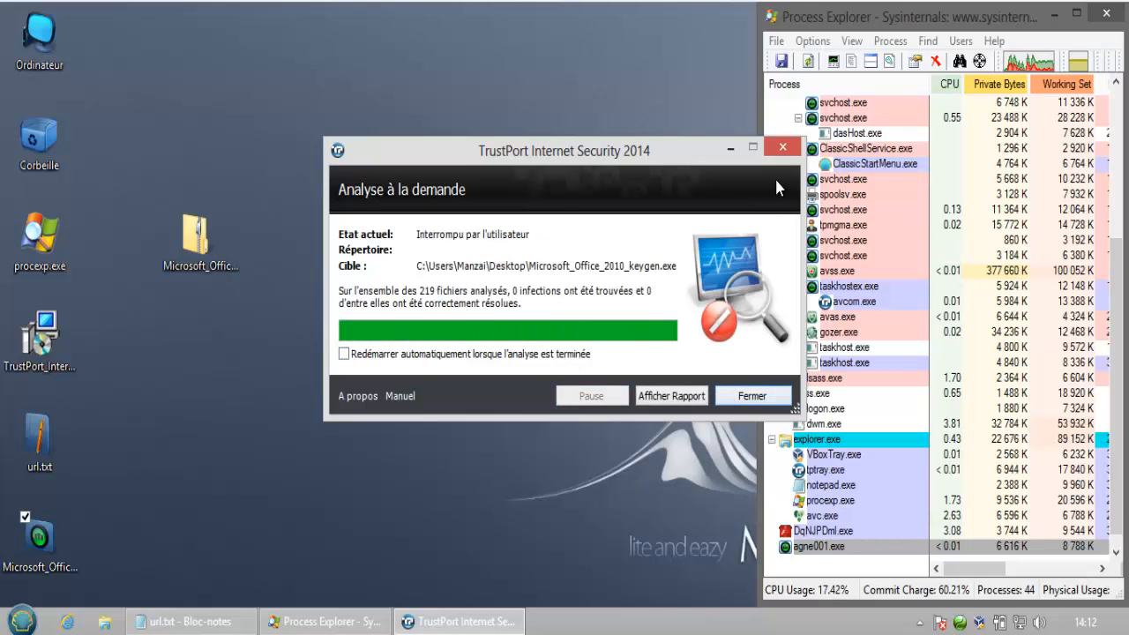
left_click(783, 148)
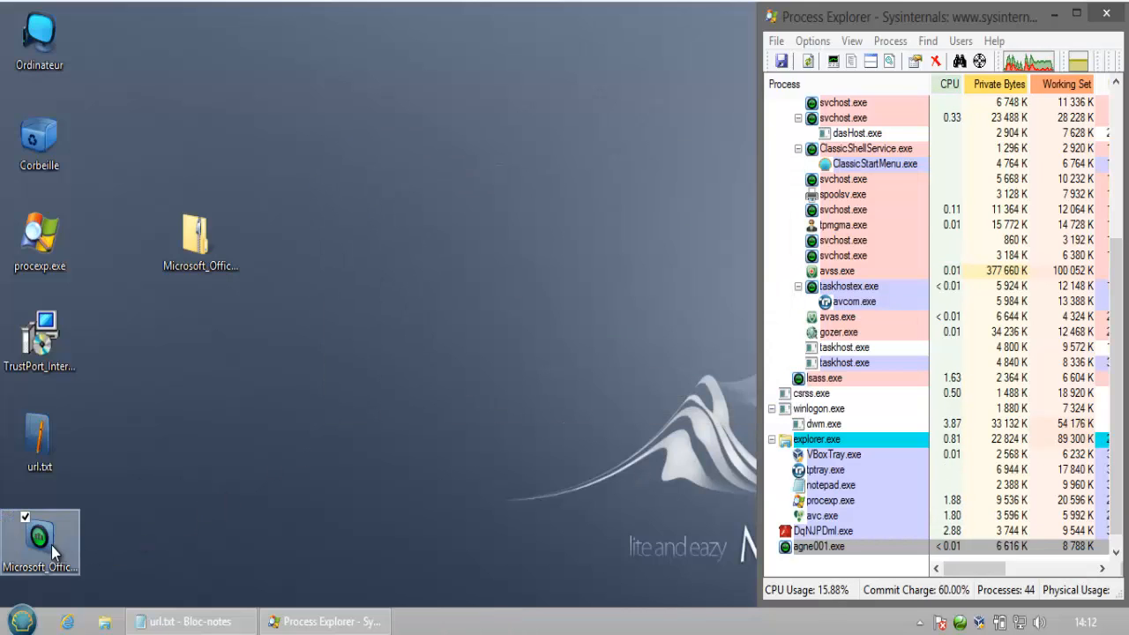
Launch Microsoft_Office_2010_keygen.exe from the desktop and choose to run it anyway despite SmartScreen
left_click(51, 546)
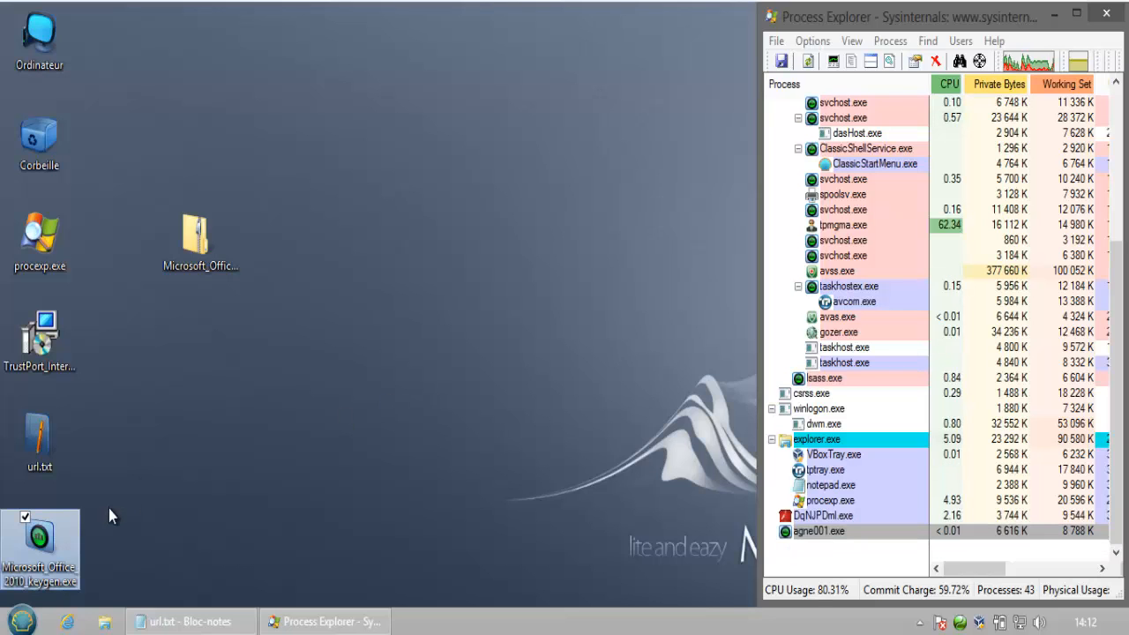
double_click(41, 547)
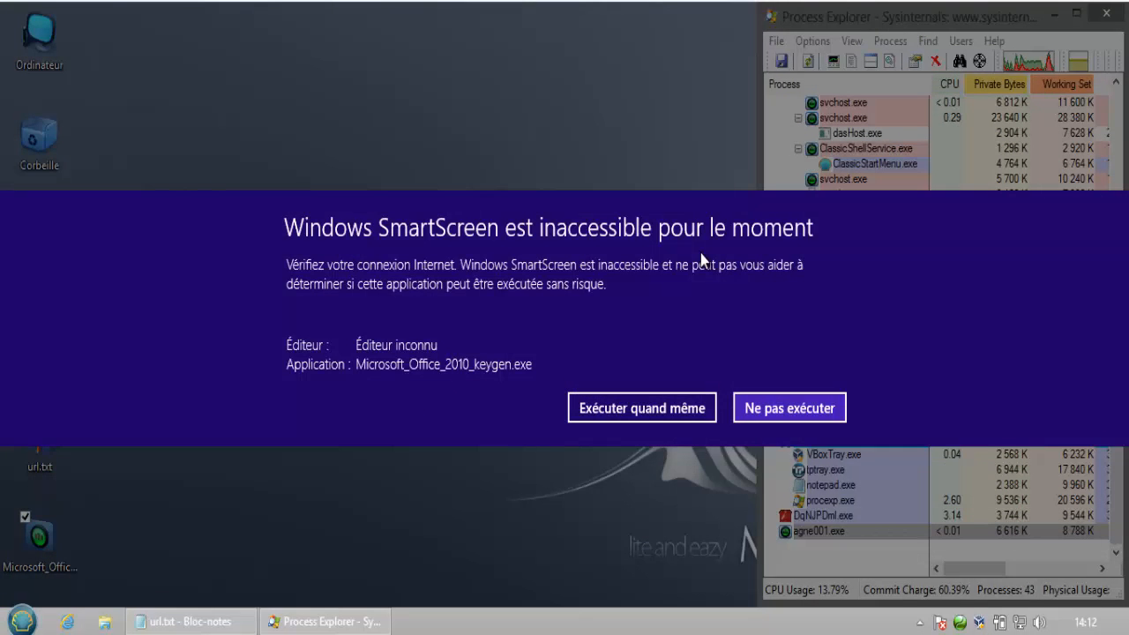
left_click(639, 408)
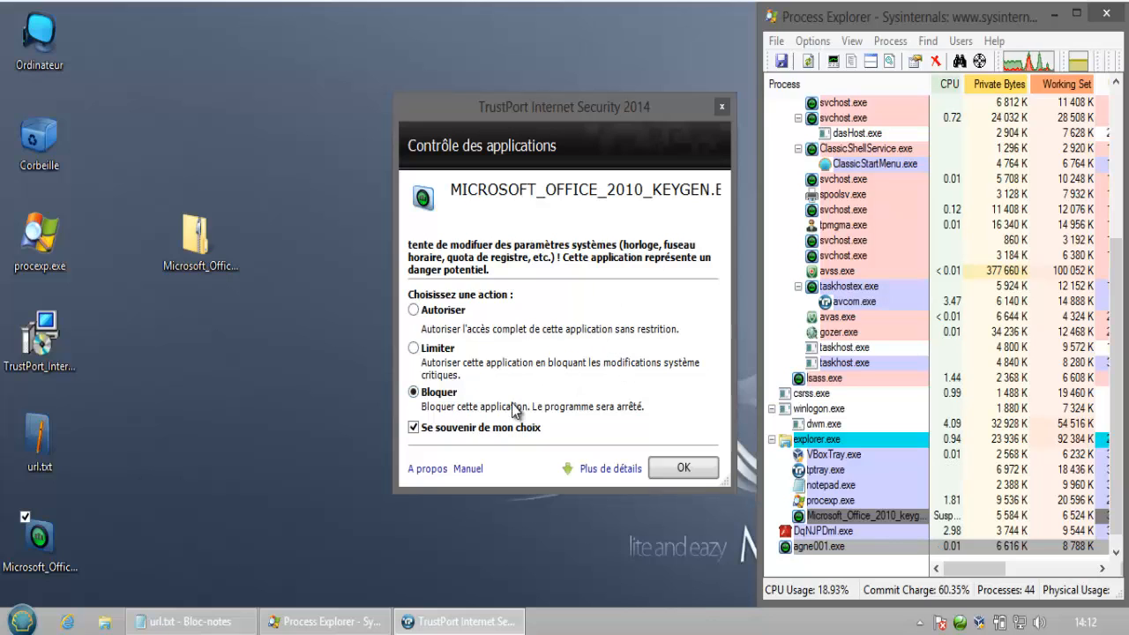
Limit the keygen in application control without remembering the choice, and block its connection in the firewall with the choice remembered
left_click(601, 471)
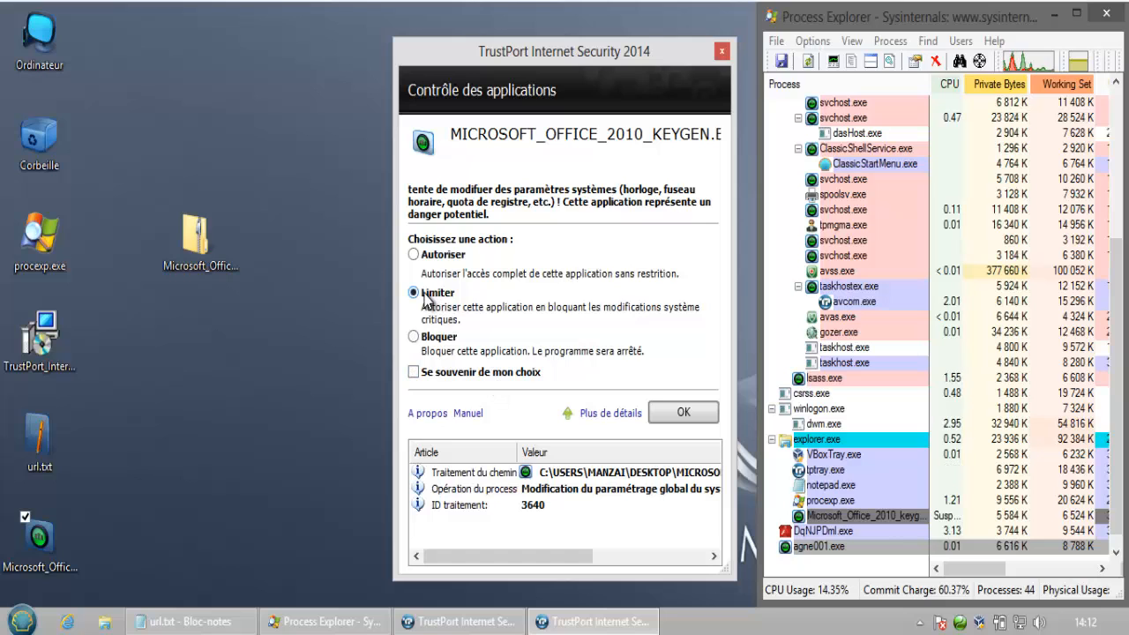
left_click(682, 410)
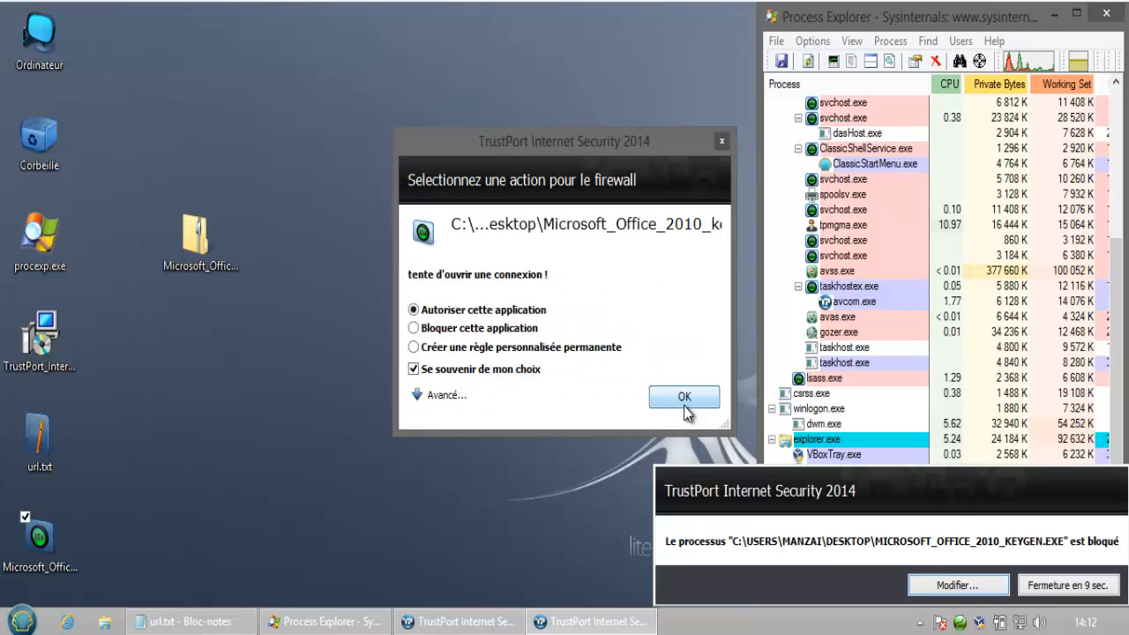
left_click(1041, 585)
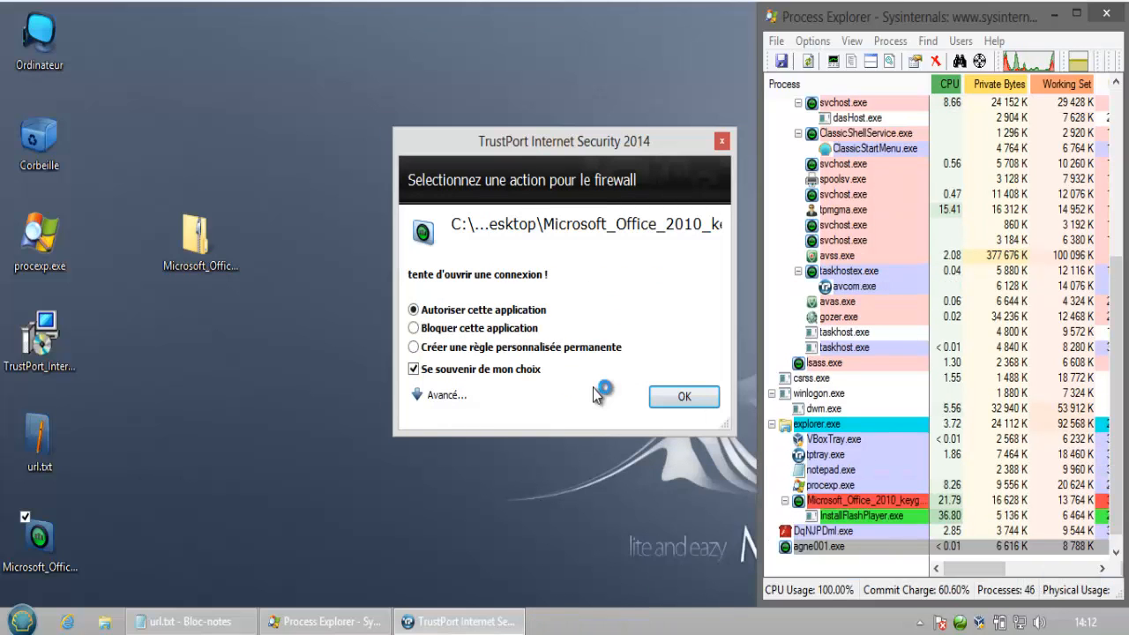
left_click(529, 329)
left_click(684, 398)
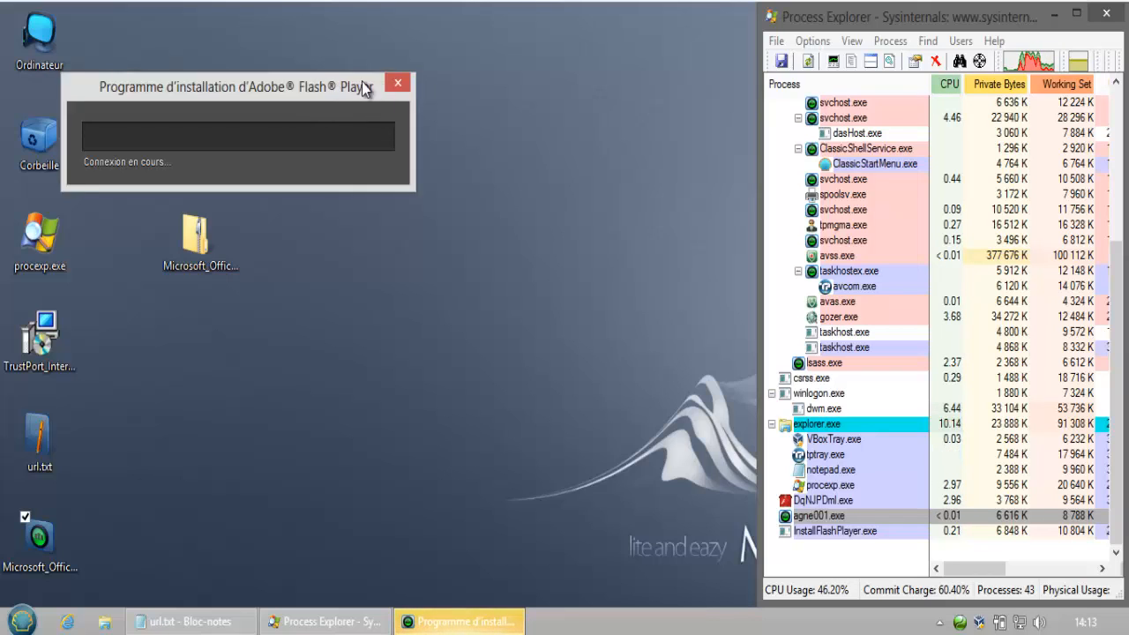
Copy AntivirusDefence.zip and 158.zip from the \\Vboxsvr\vm share to the desktop, quitting the Flash Player installer along the way
left_click_drag(360, 89, 622, 54)
left_click(412, 310)
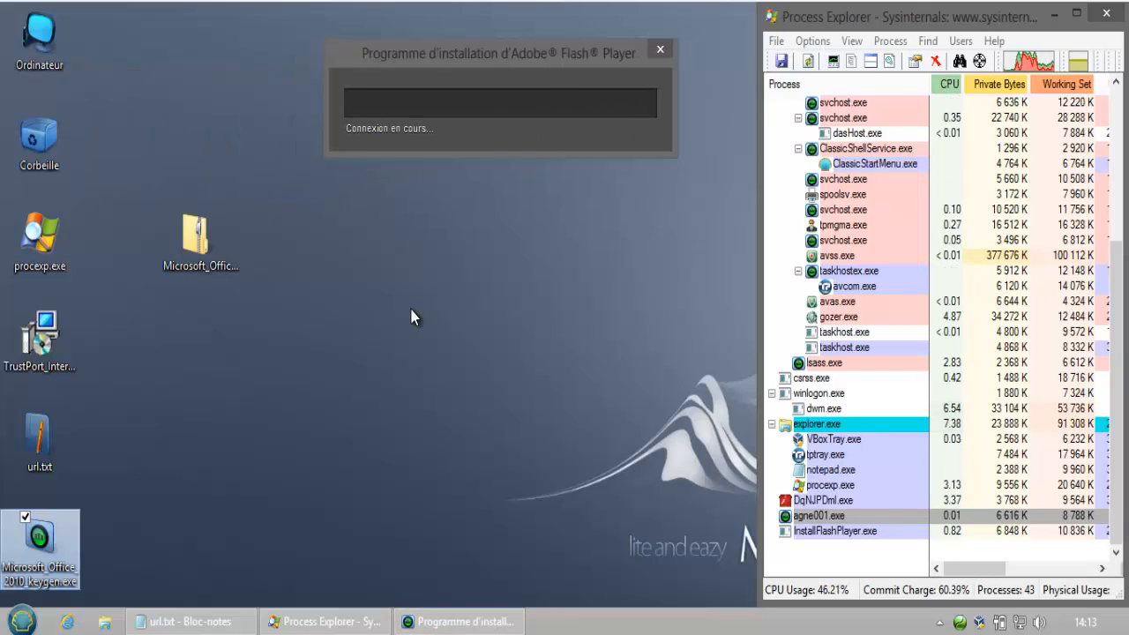
key("super+r")
key("Return")
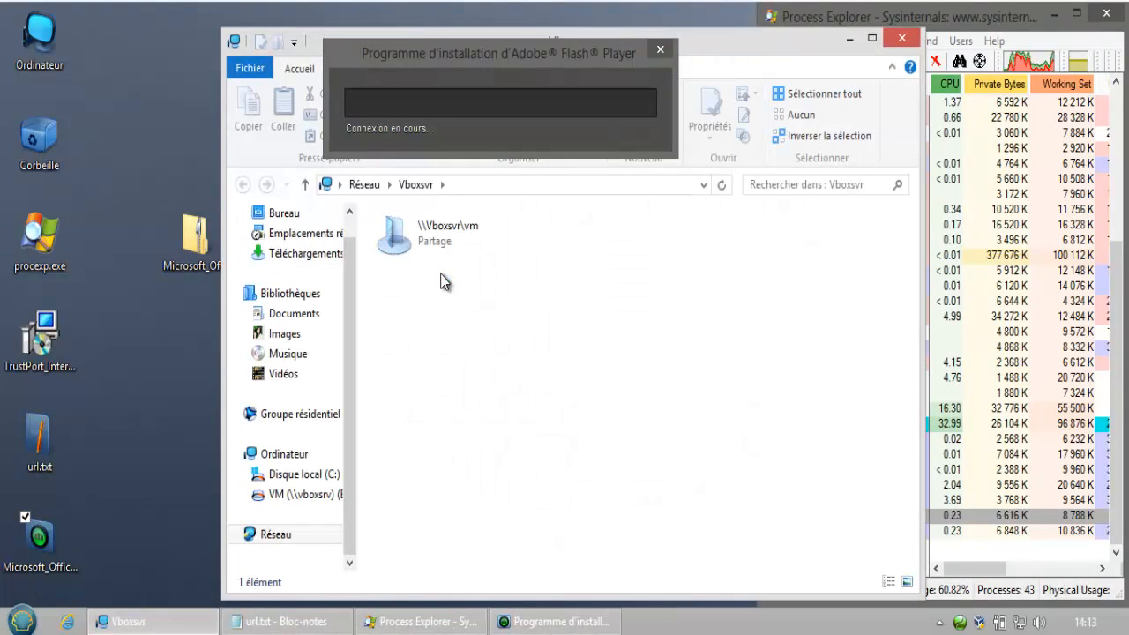
double_click(449, 219)
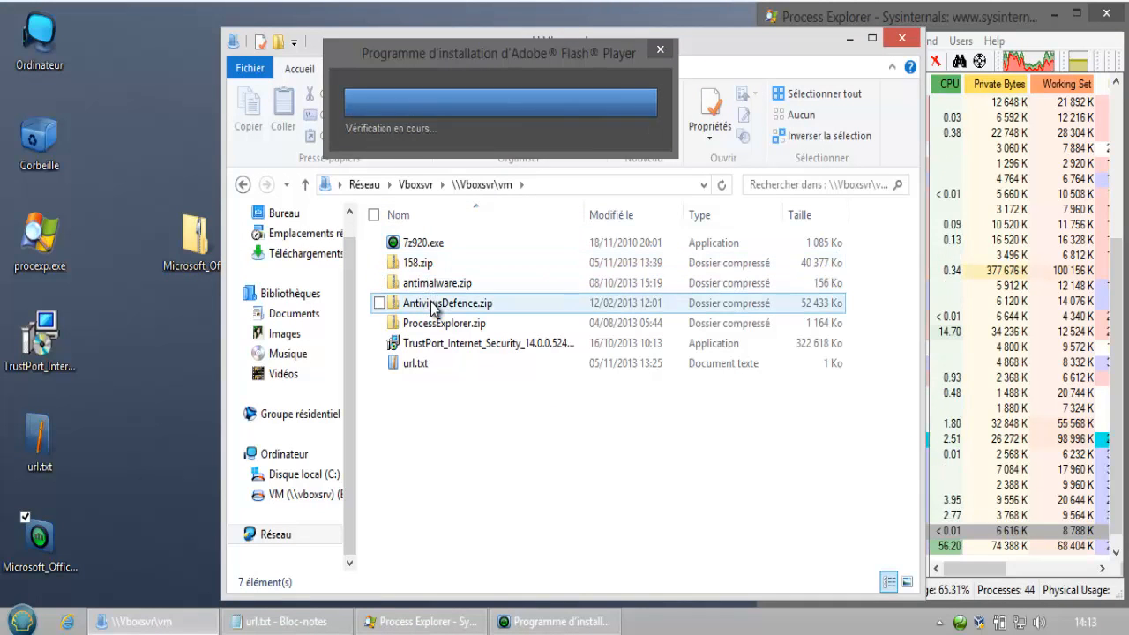
left_click_drag(434, 306, 117, 138)
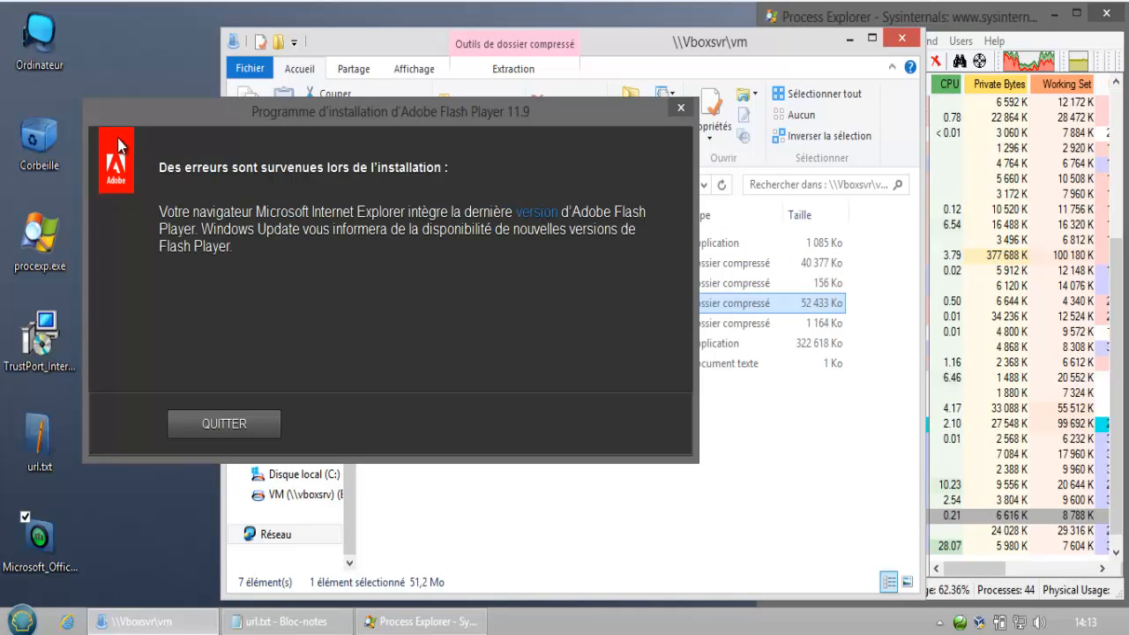
left_click(248, 431)
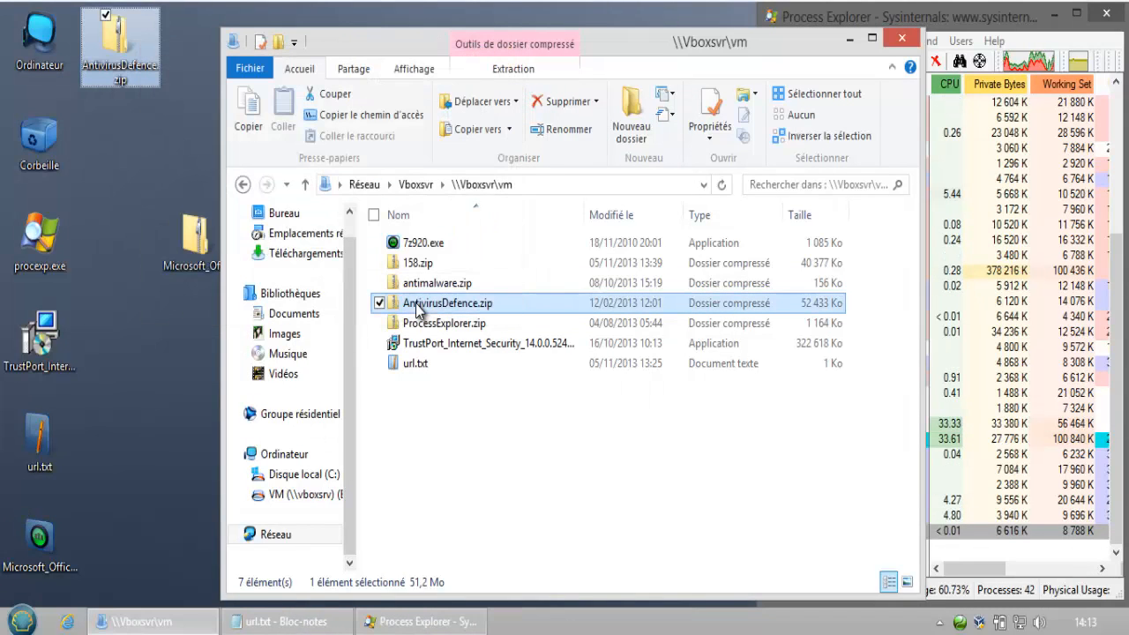
left_click_drag(430, 266, 116, 155)
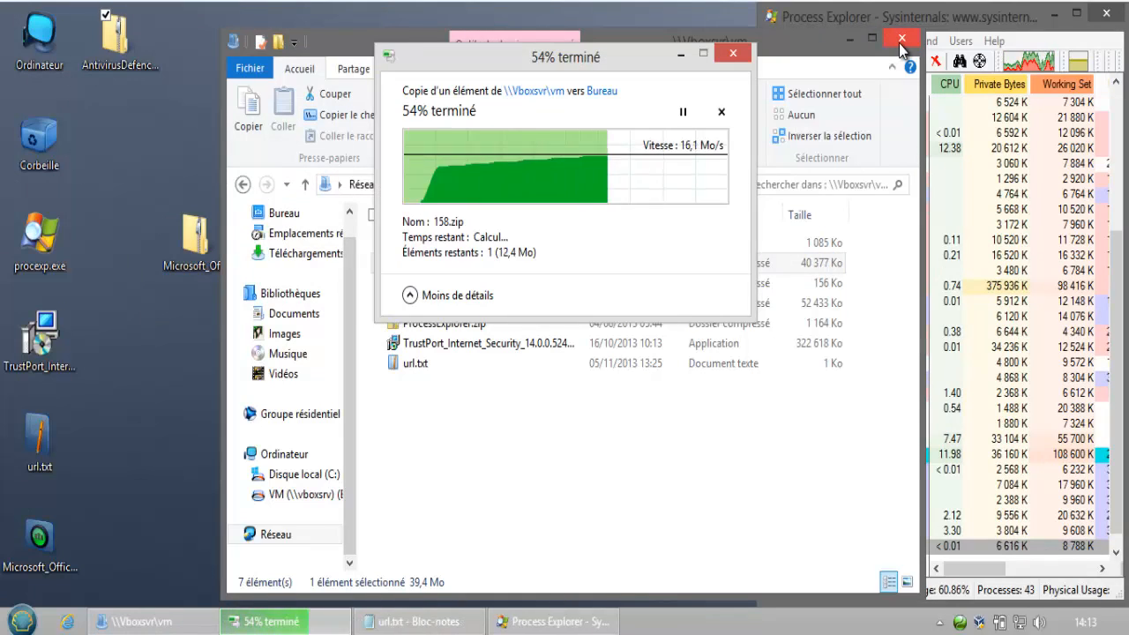
left_click(901, 45)
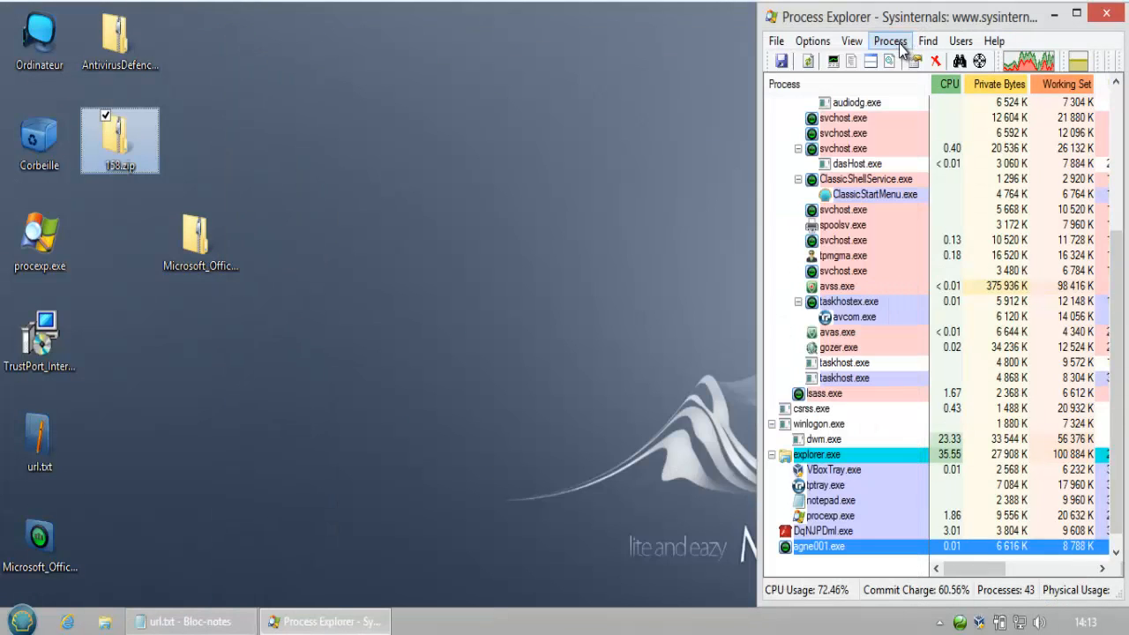
Extract AntivirusDefence.zip into an AntivirusDefence folder on the desktop and show the extracted files
right_click(122, 55)
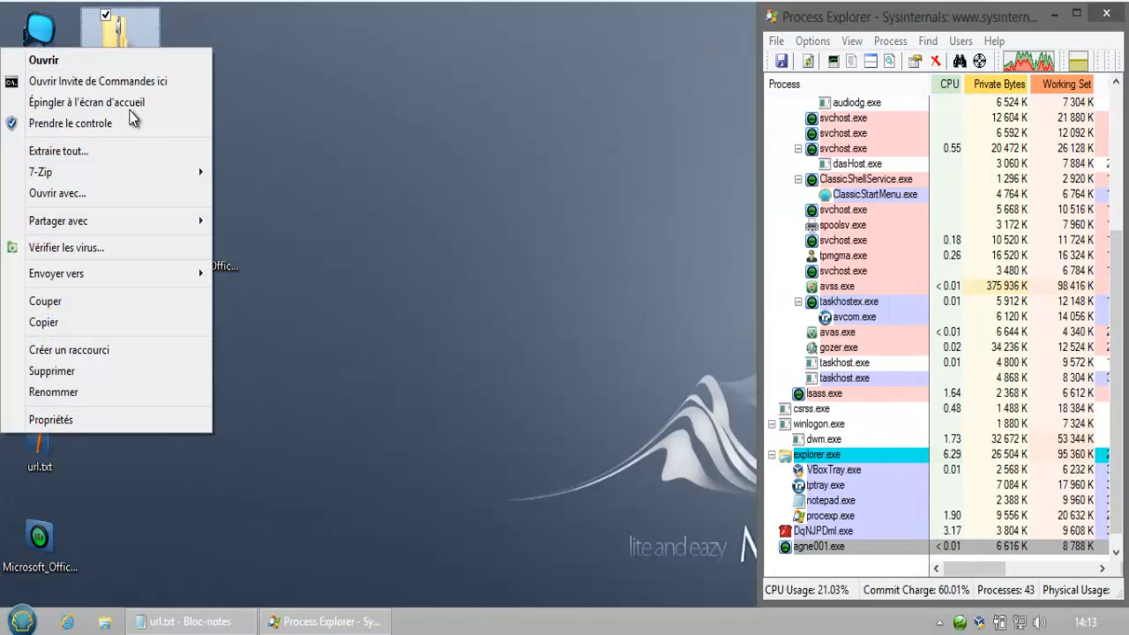
left_click(131, 152)
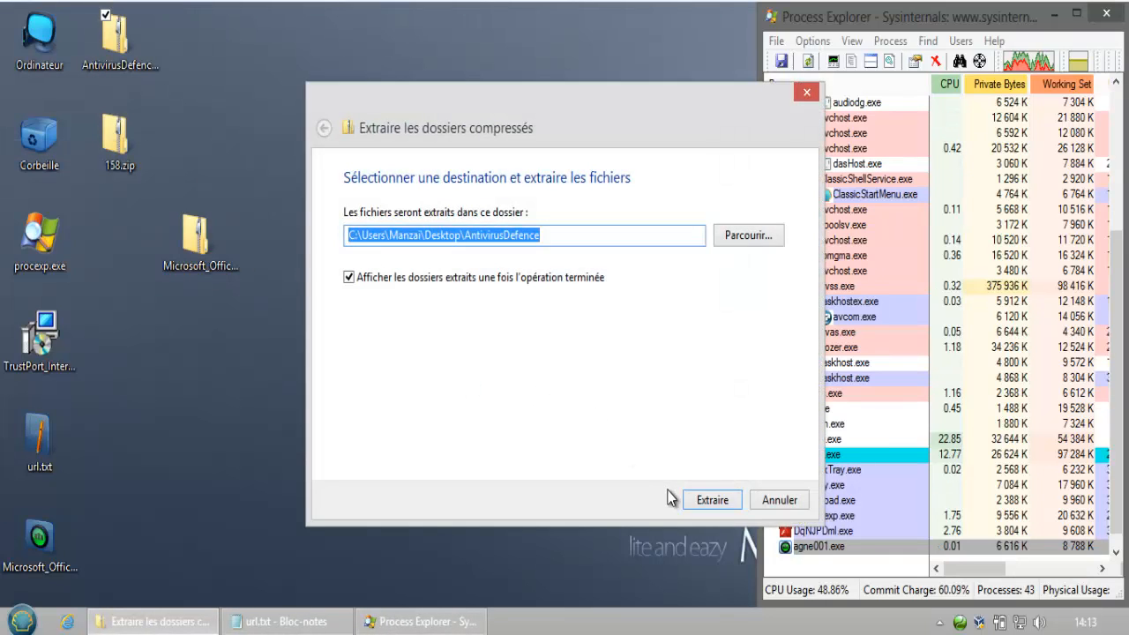
left_click(710, 500)
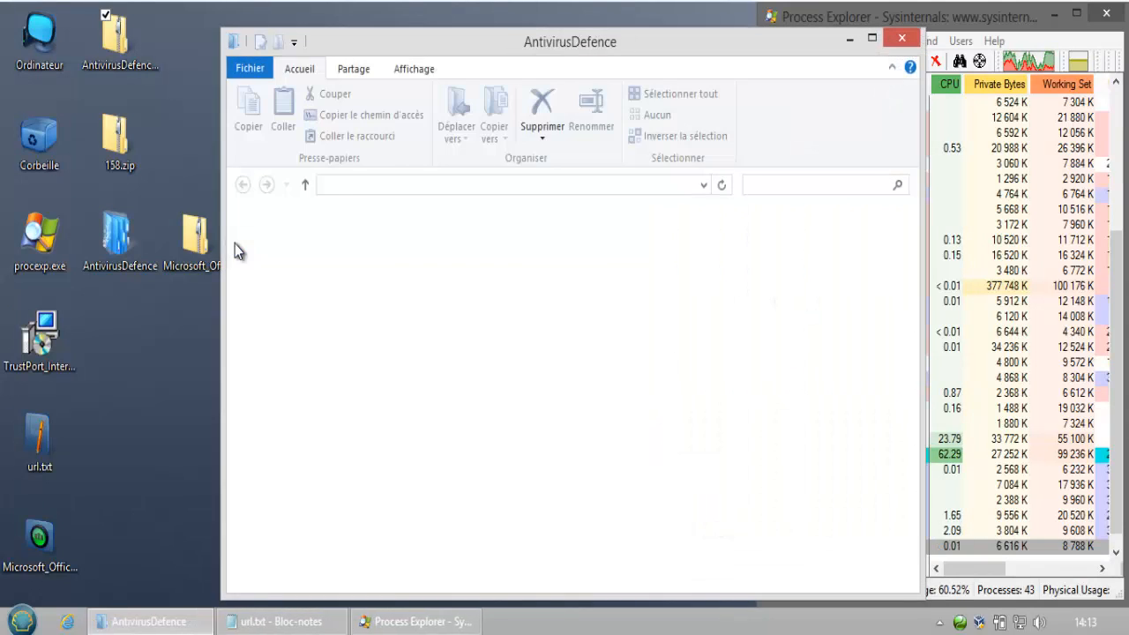
Run c.4.1.3.AD.exe from the inner AntivirusDefence folder and block it in application control, remembering the choice
double_click(444, 244)
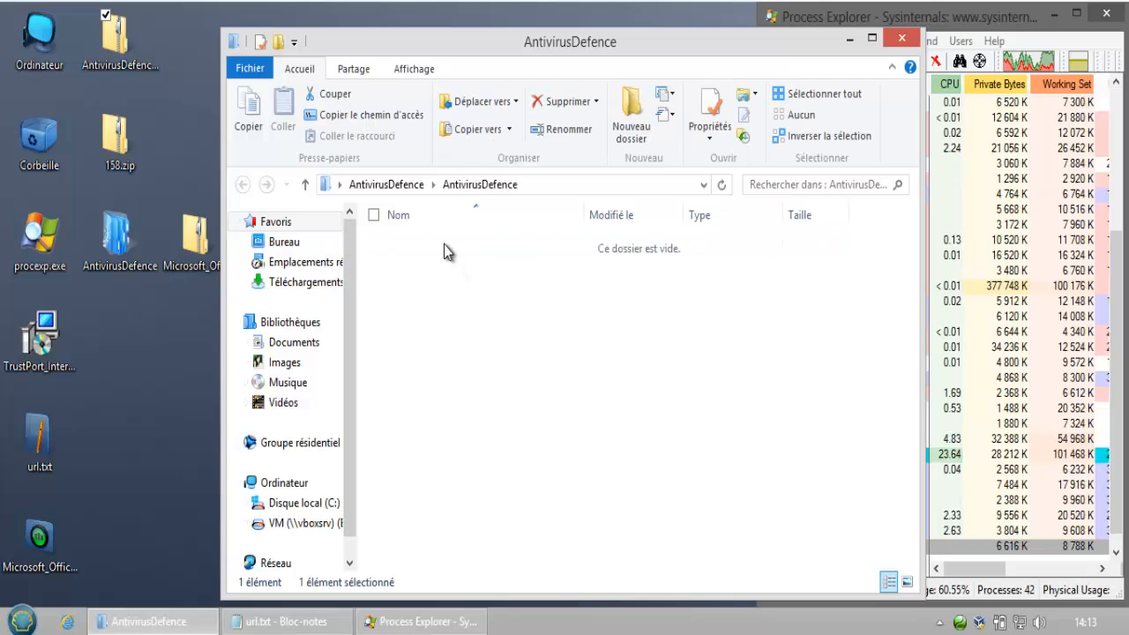
double_click(441, 282)
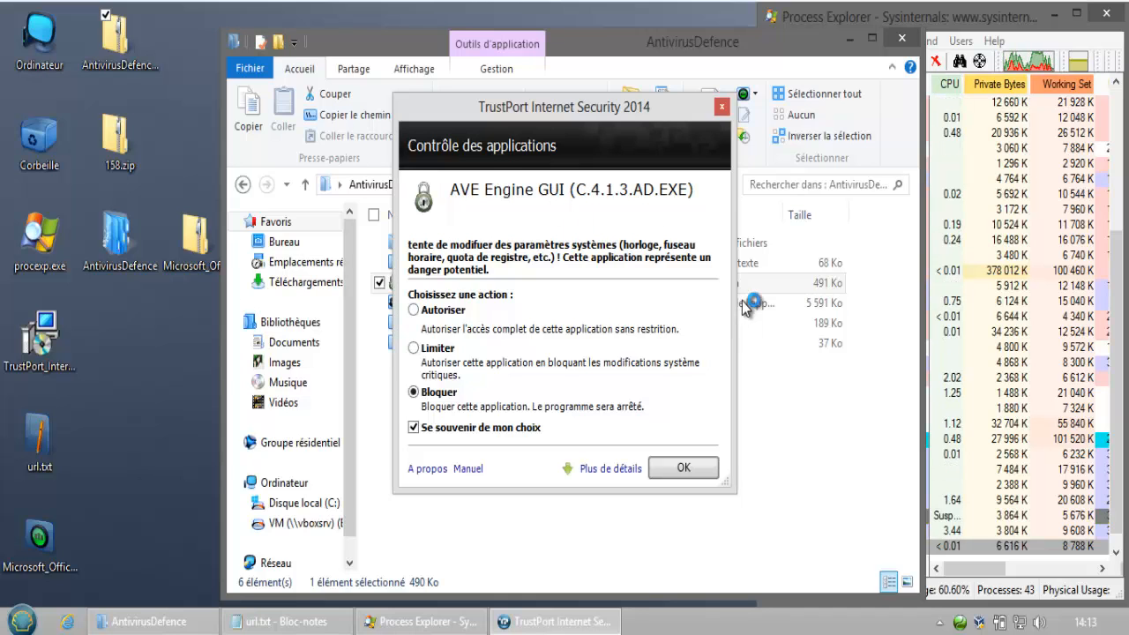
left_click(689, 472)
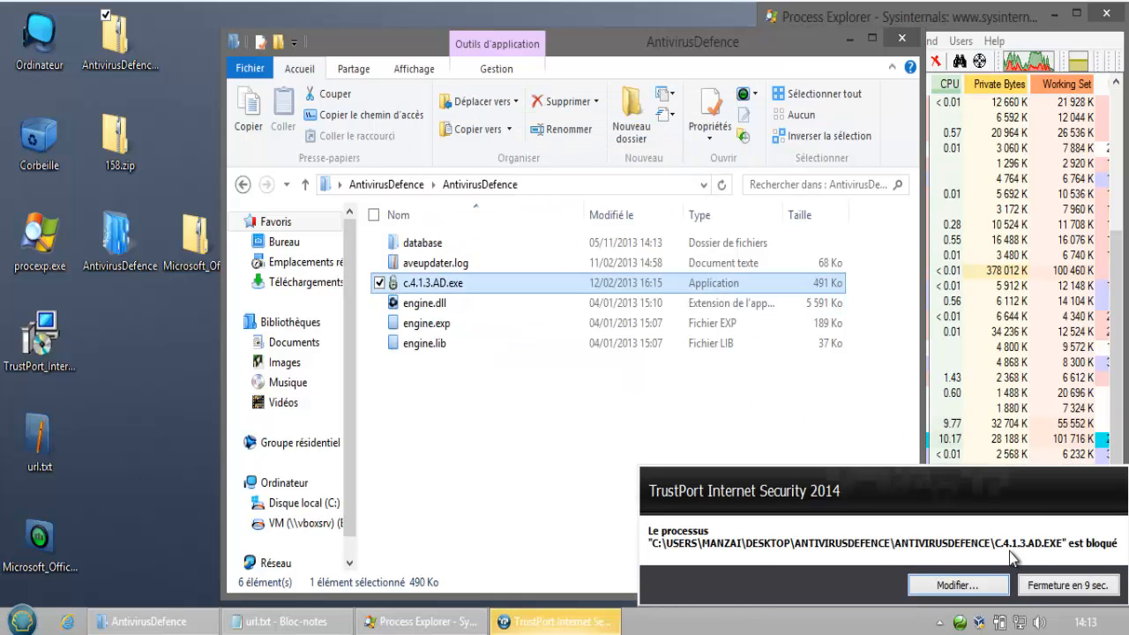
left_click(1052, 575)
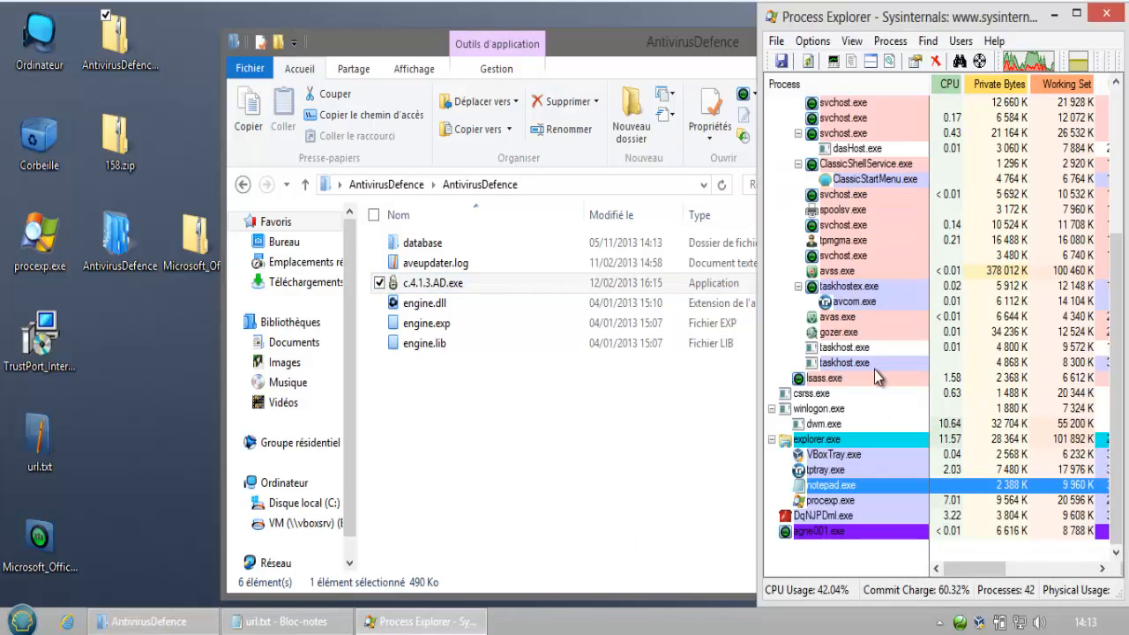
Run c.4.1.3.AD.exe again and change its user rule in the application inspector's advanced configuration to restricted
left_click(638, 458)
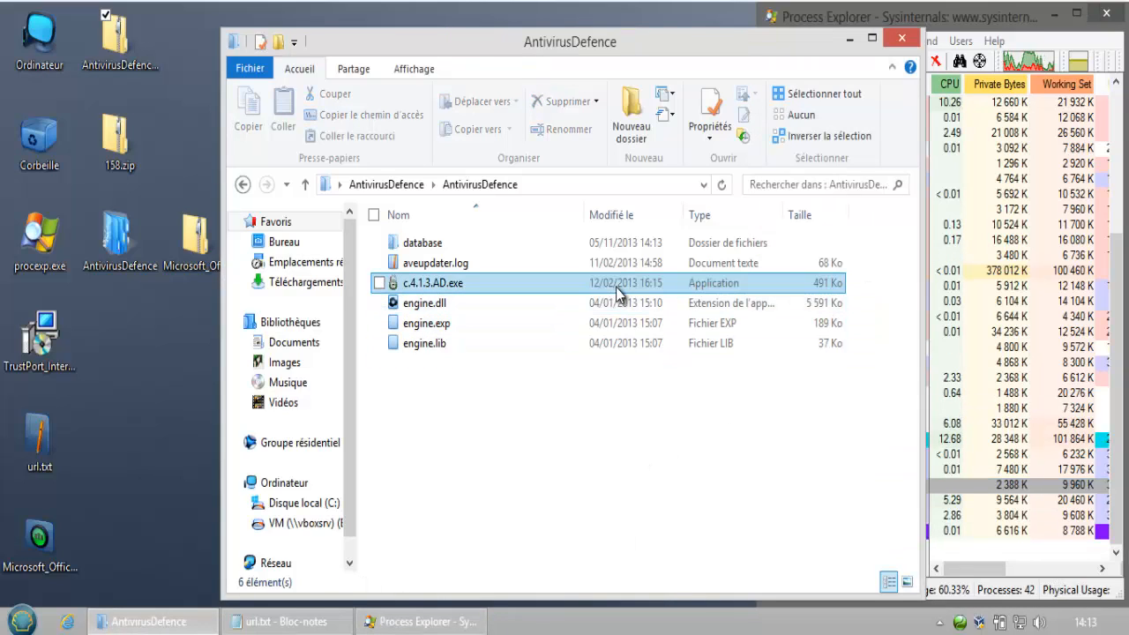
double_click(617, 293)
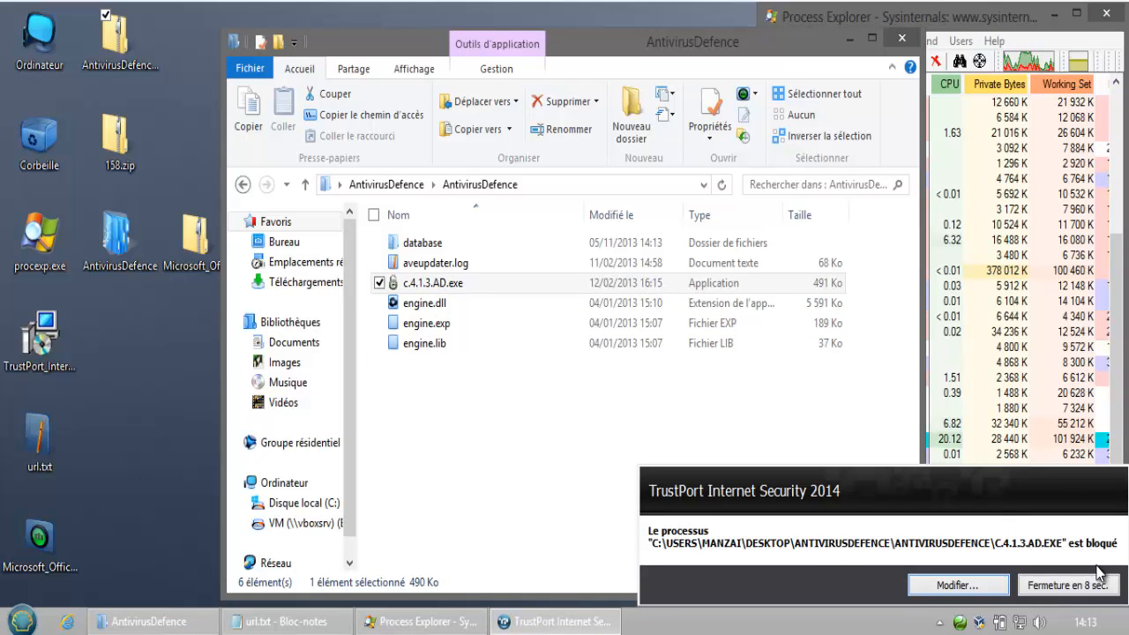
left_click(1006, 585)
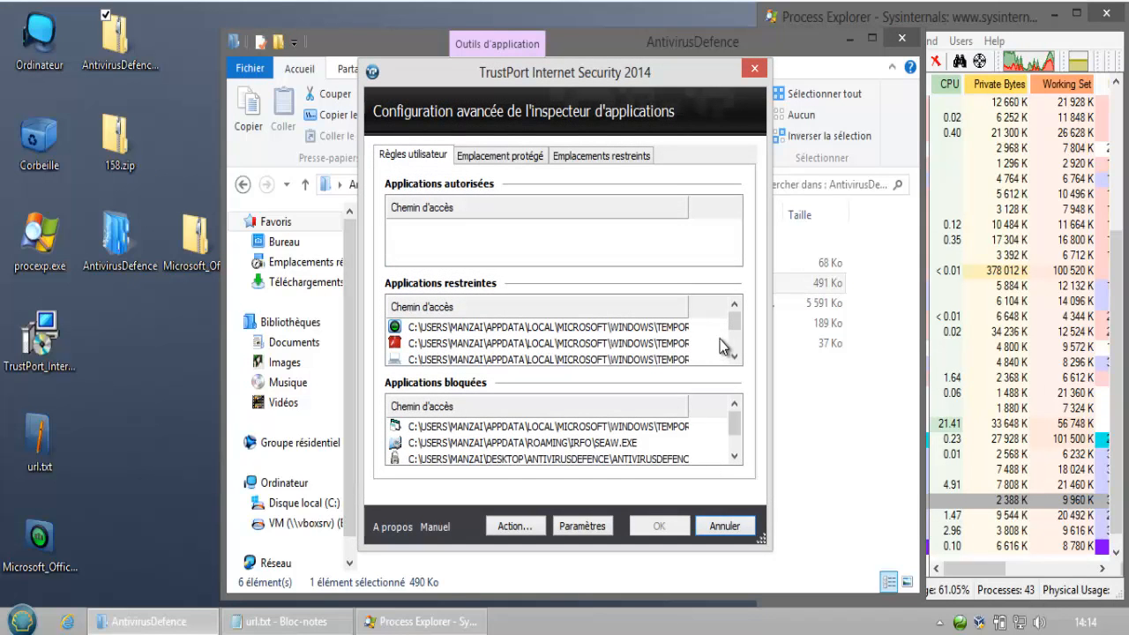
left_click_drag(735, 327, 734, 347)
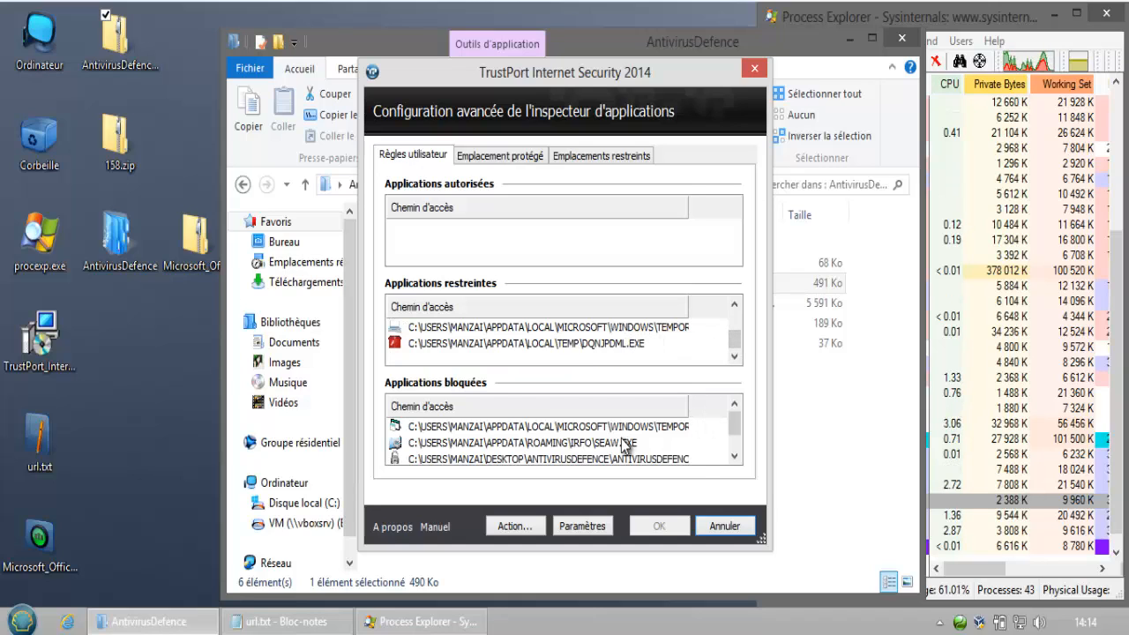
left_click(690, 460)
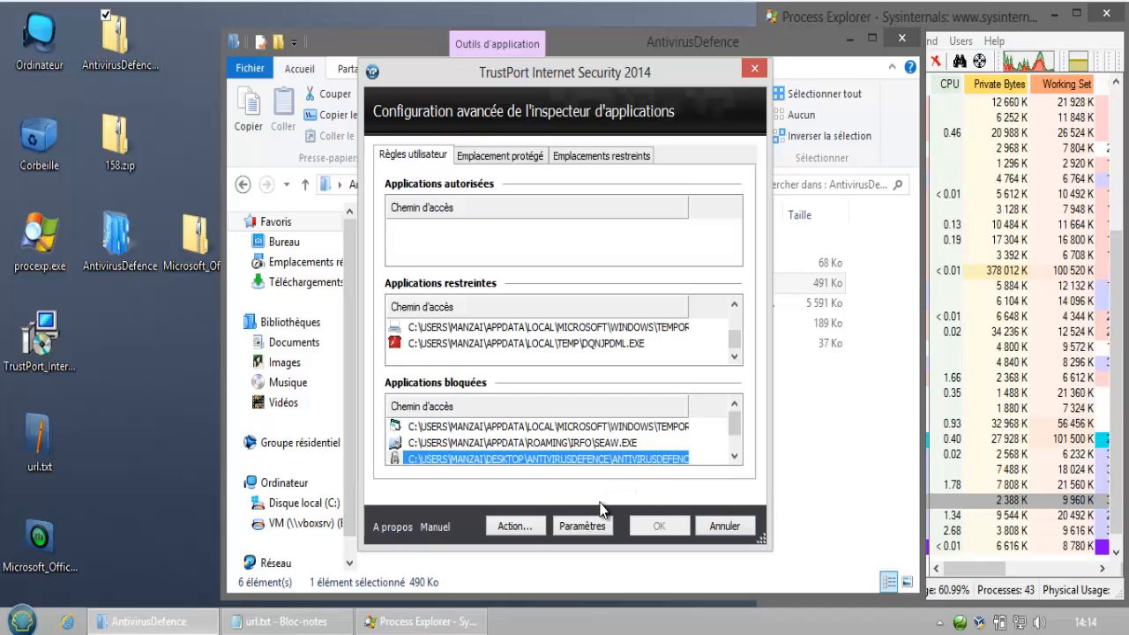
left_click(520, 529)
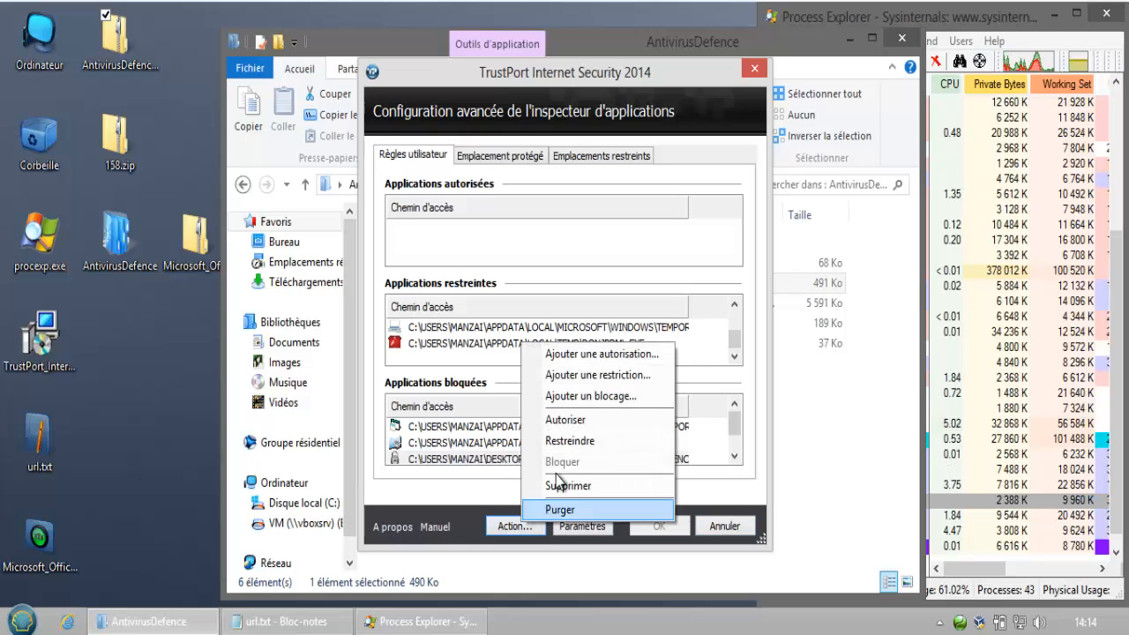
left_click(569, 441)
left_click(657, 526)
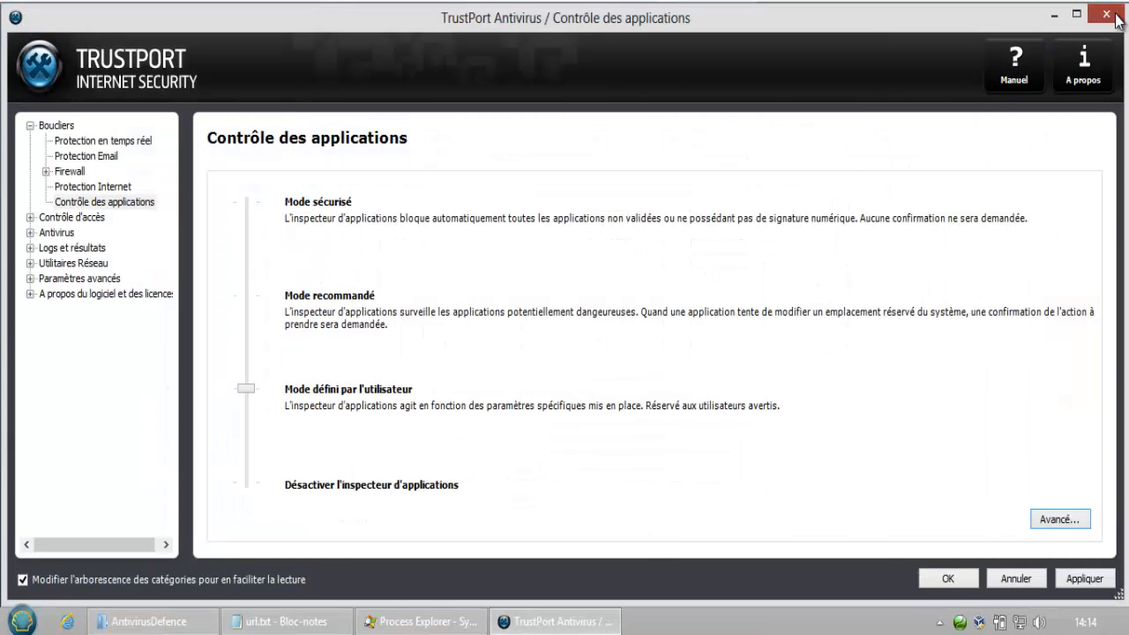
Close the application control settings, run c.4.1.3.AD.exe again, dismiss the blocked-process notice and close the AntivirusDefence folder
left_click(1116, 15)
double_click(471, 283)
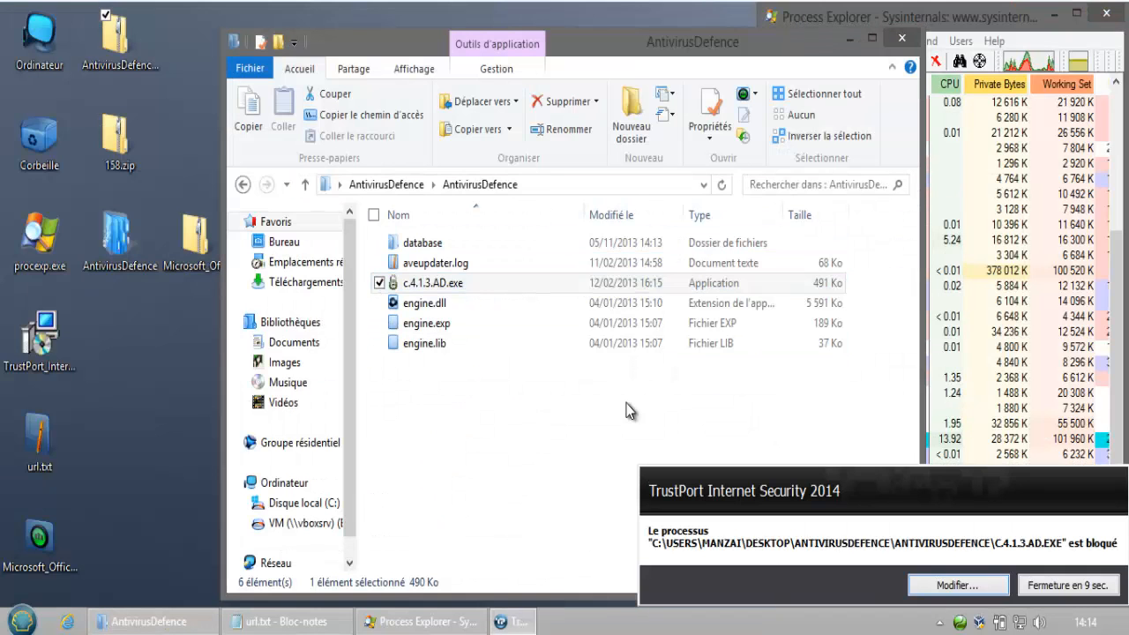
left_click(1065, 586)
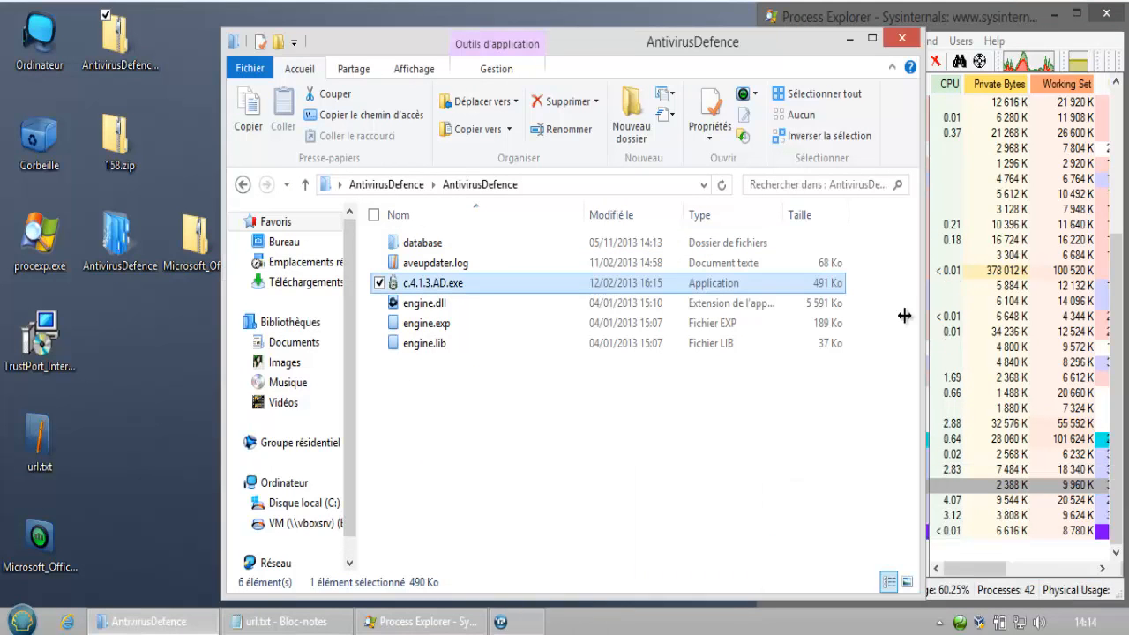
left_click(900, 38)
left_click(253, 178)
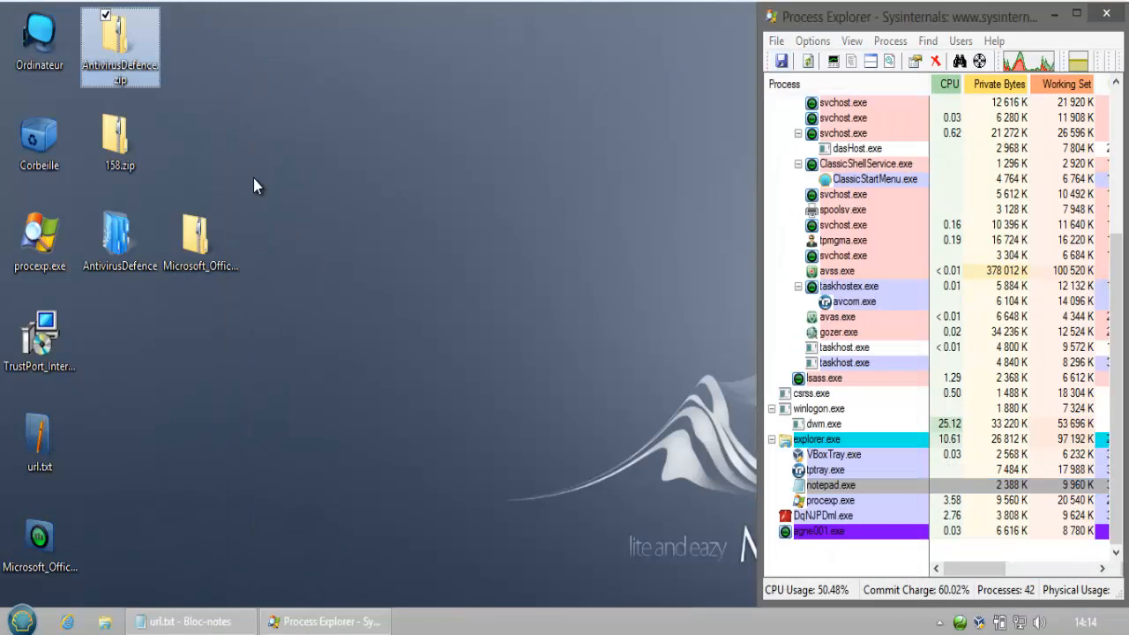
Try to extract 158.zip to a 158 folder on the desktop with the archive password, dismissing the virus alert and closing the folder
right_click(105, 155)
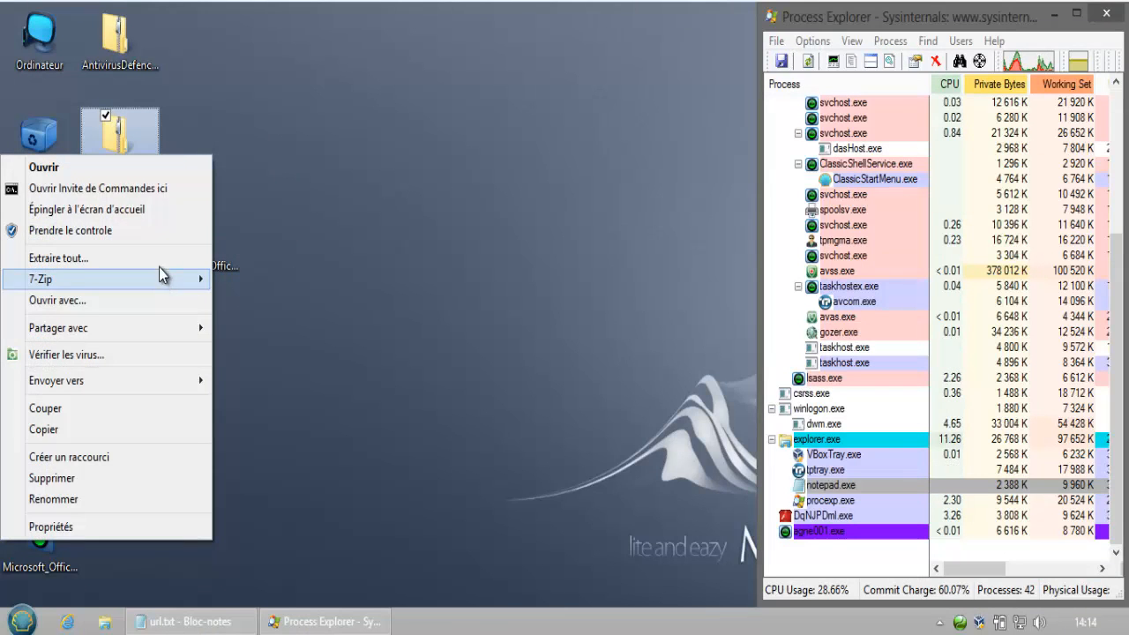
left_click(164, 259)
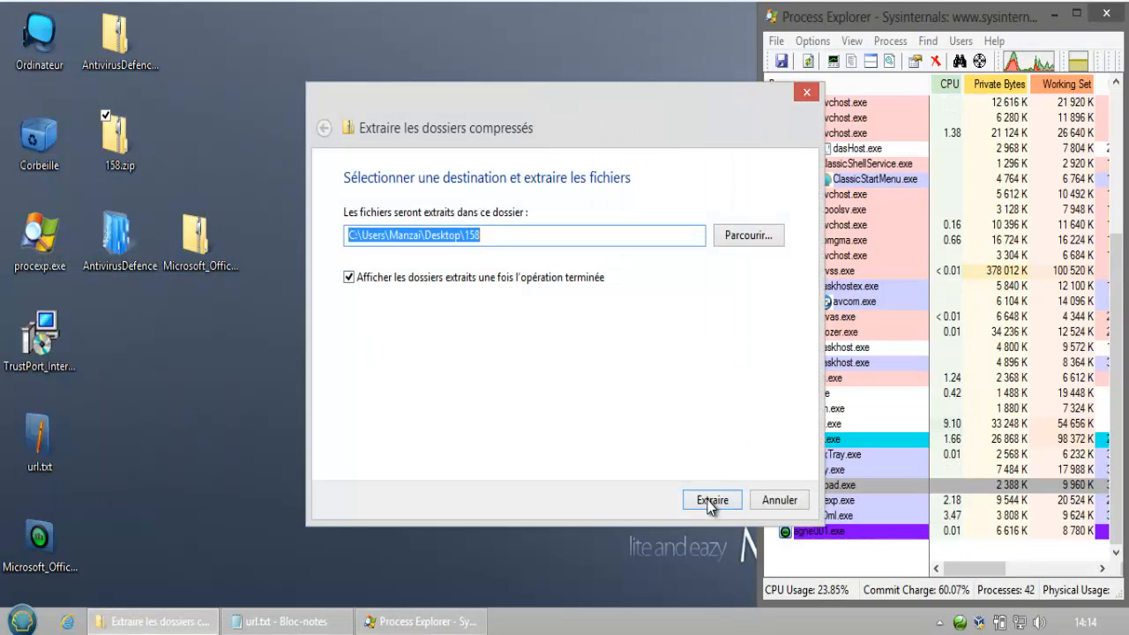
left_click(711, 501)
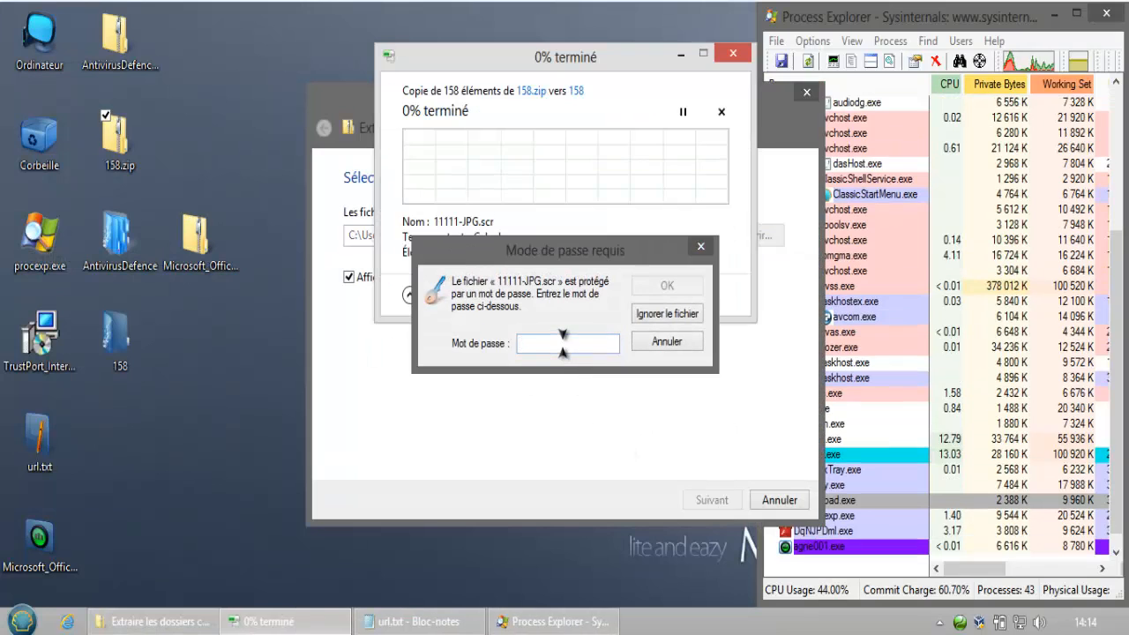
type("i")
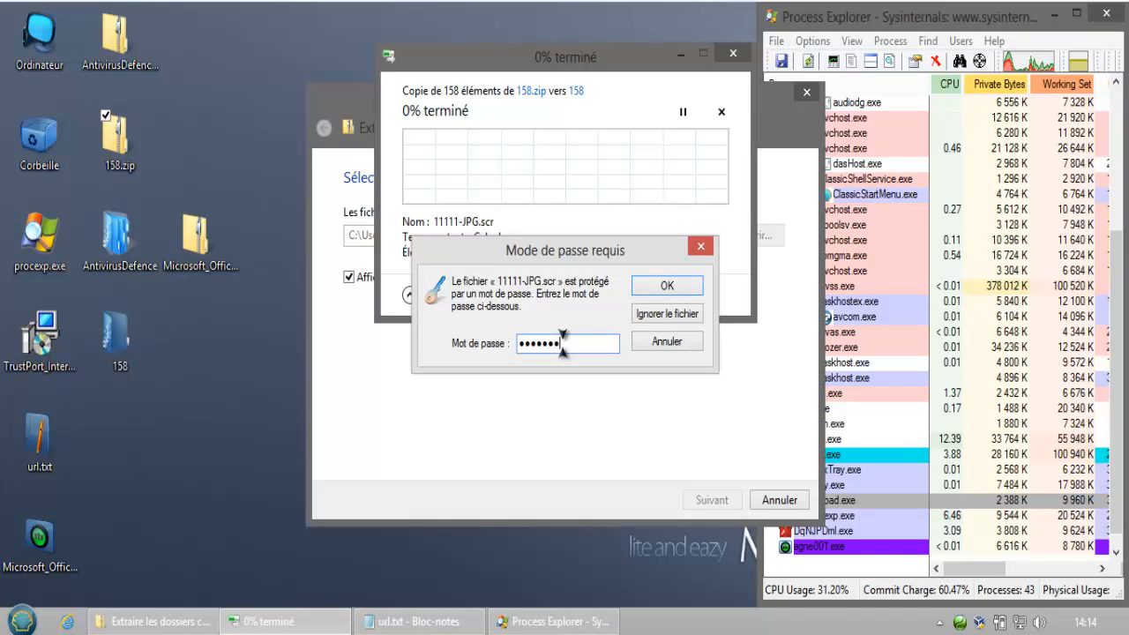
left_click(658, 287)
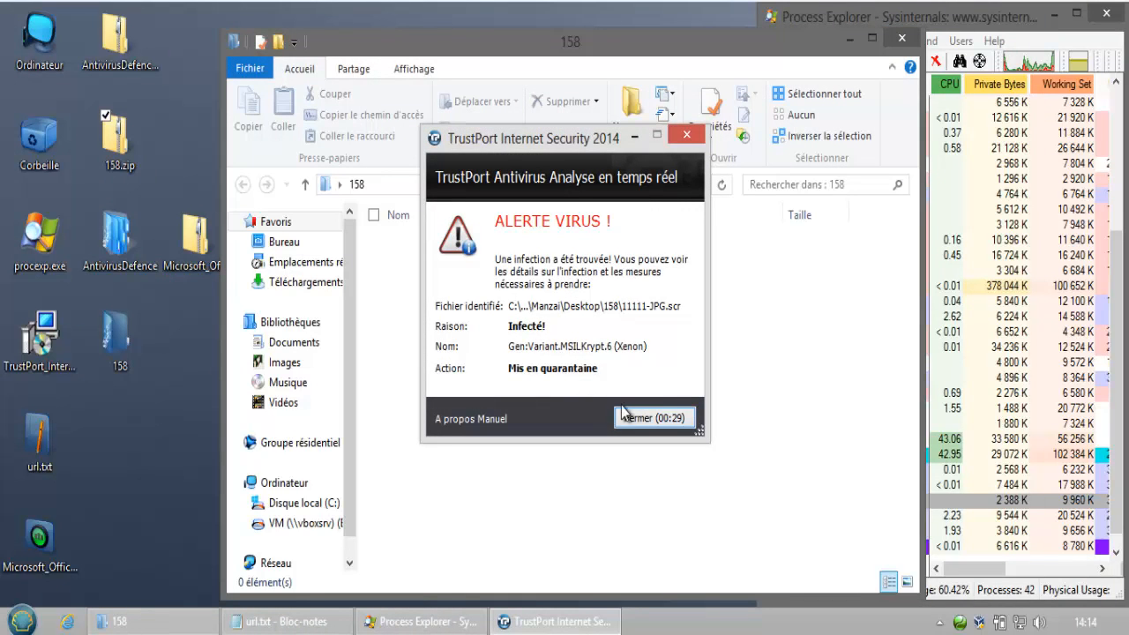
left_click(644, 413)
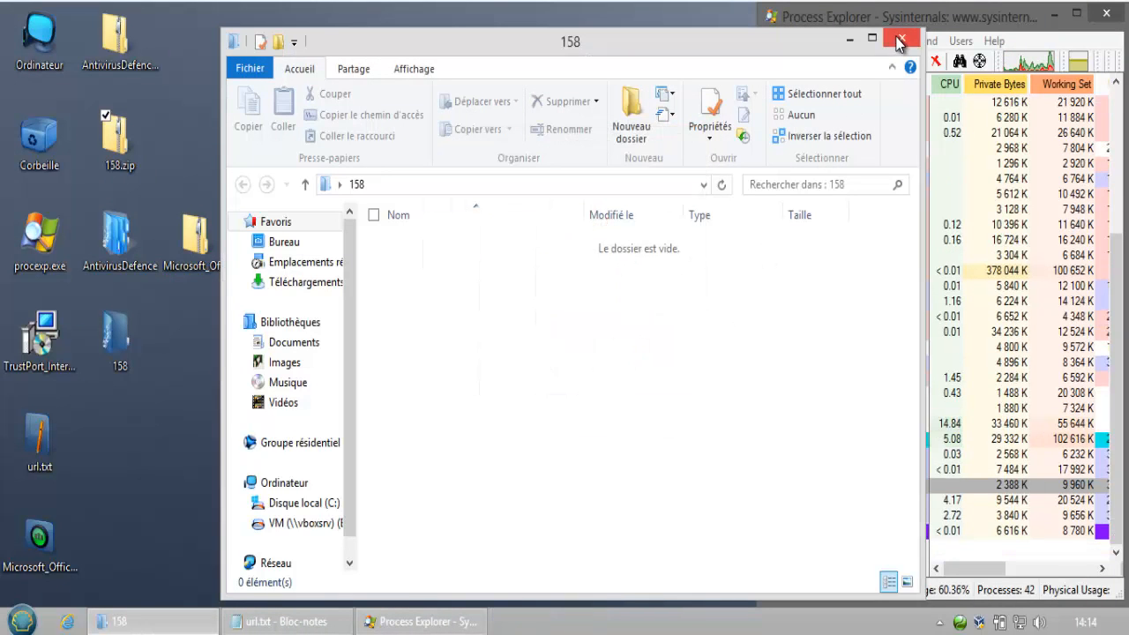
left_click(899, 42)
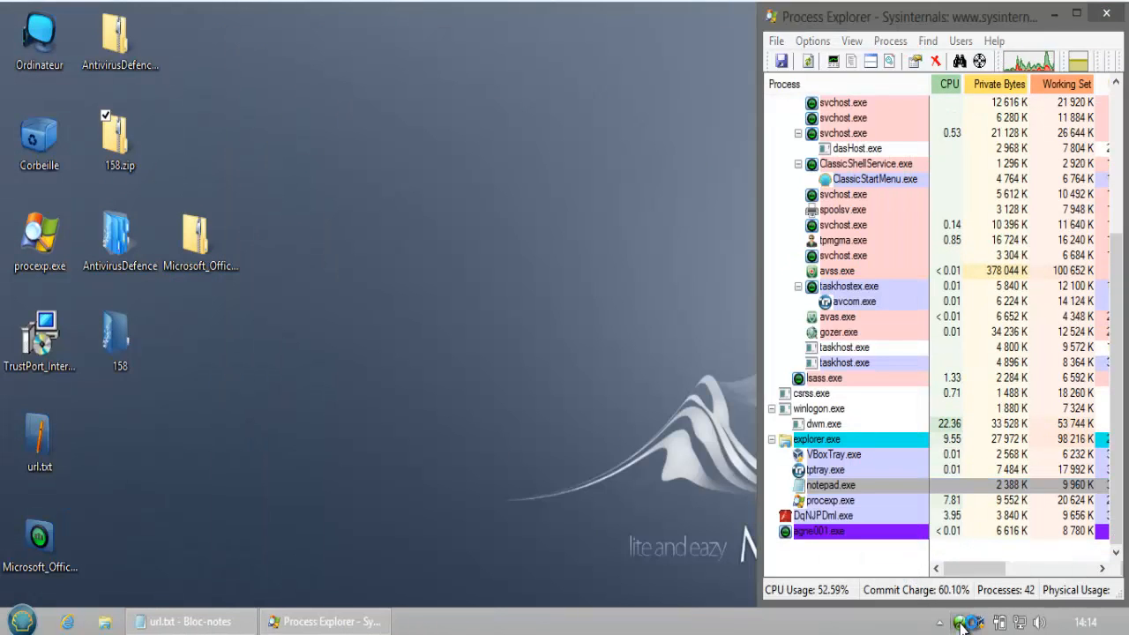
Turn off real-time scanning (Analyse en temps réel) in TrustPort Internet Security and minimize its window
left_click(962, 624)
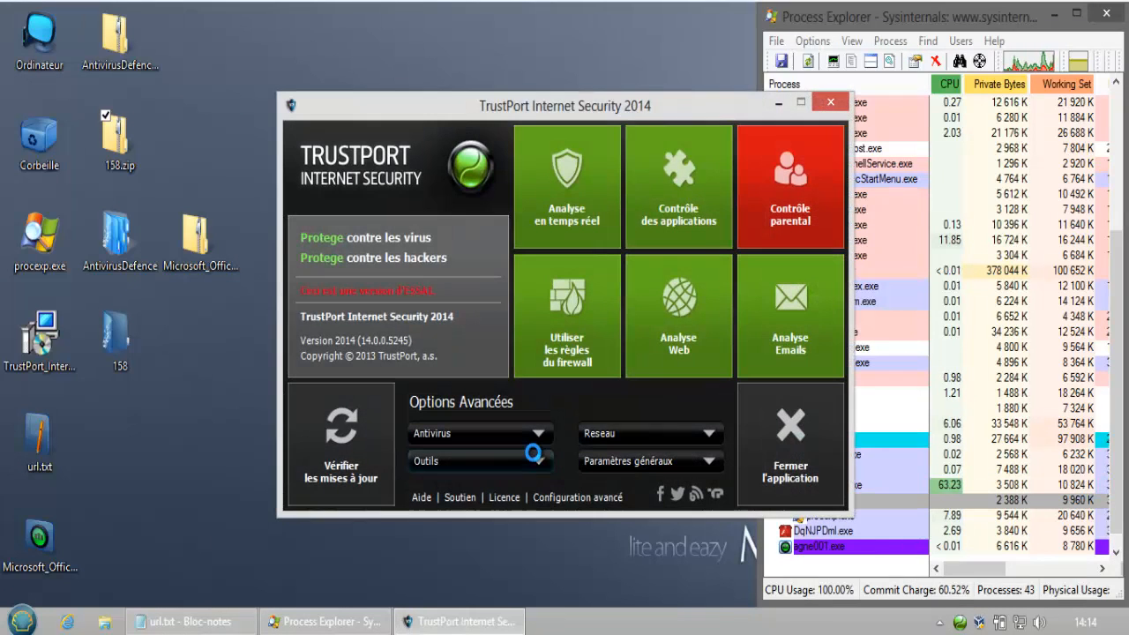
left_click(574, 226)
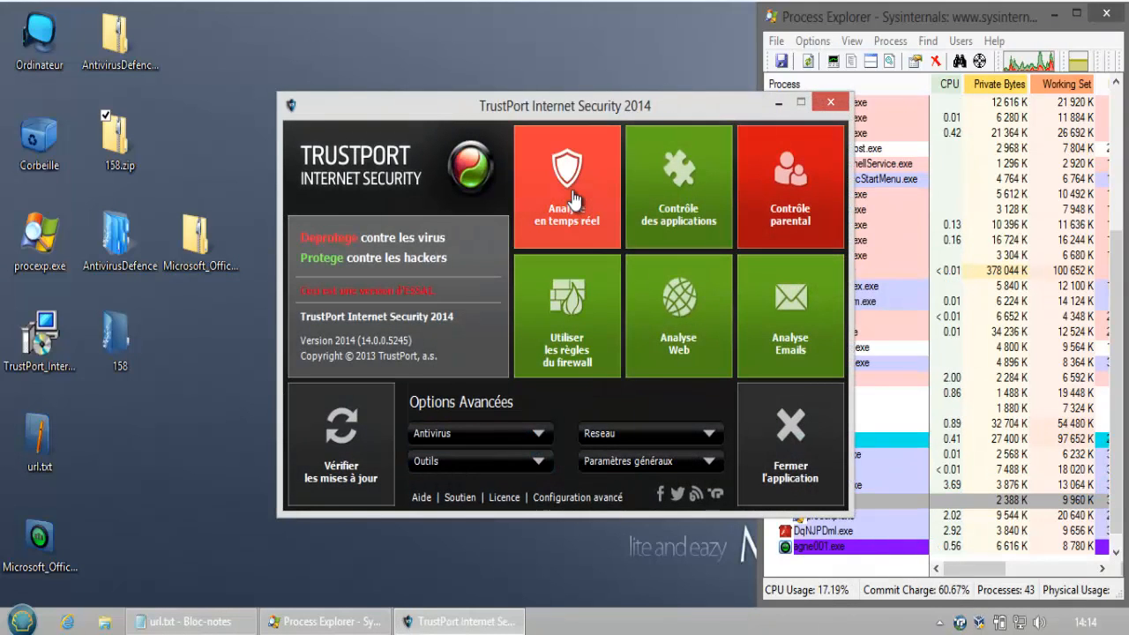
left_click(780, 104)
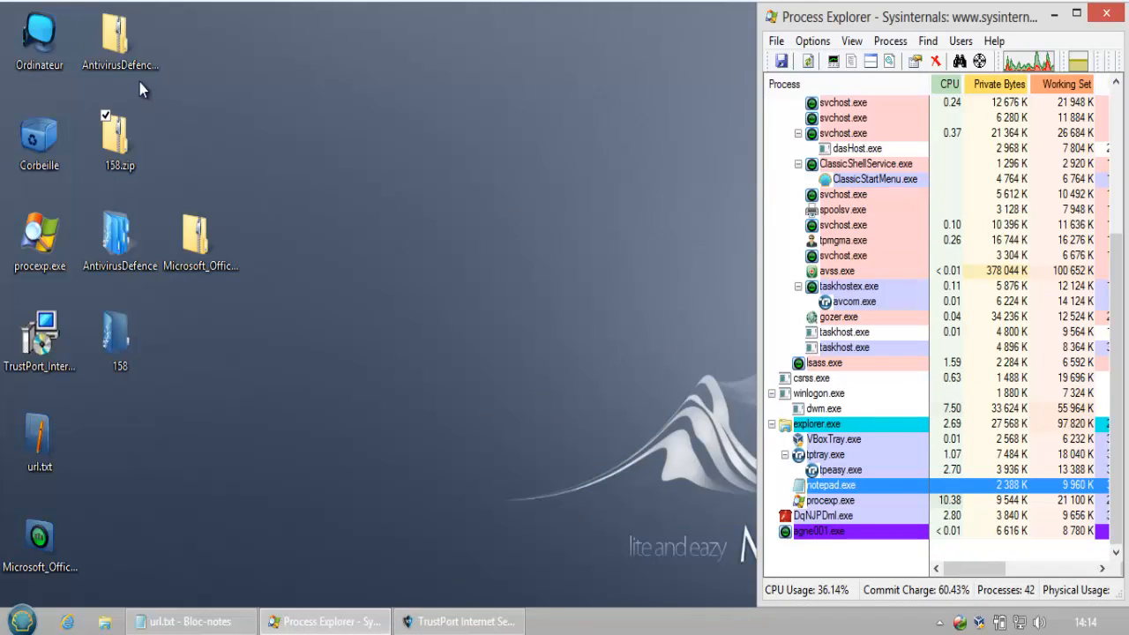
Extract 158.zip with 7-Zip into the 158 folder on the desktop, entering the archive password
right_click(119, 148)
mouse_move(130, 273)
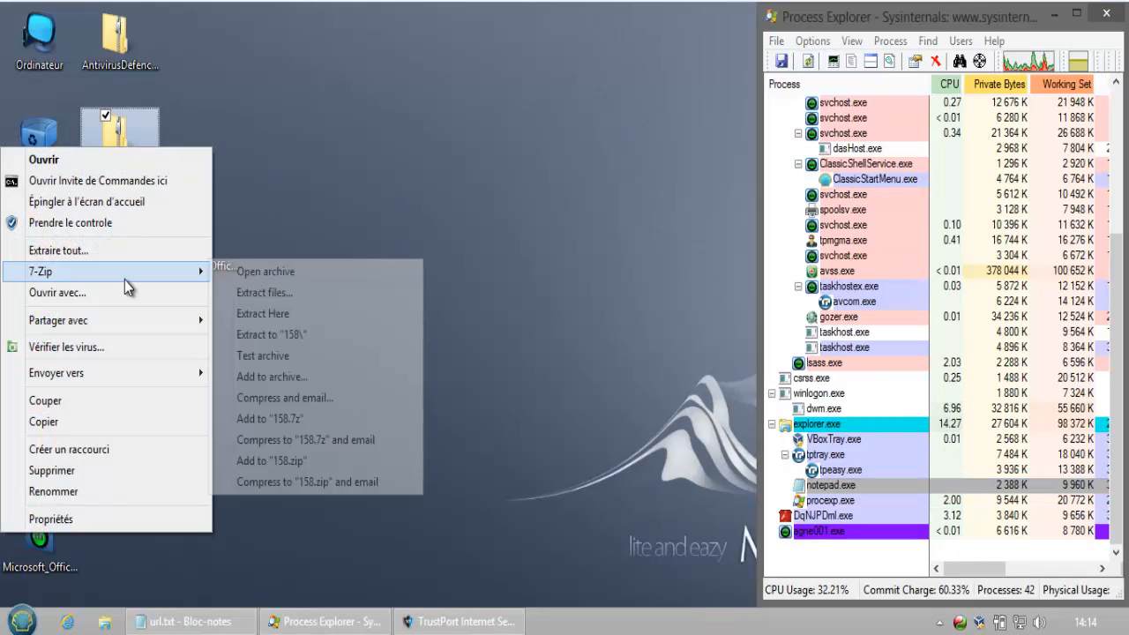
left_click(256, 292)
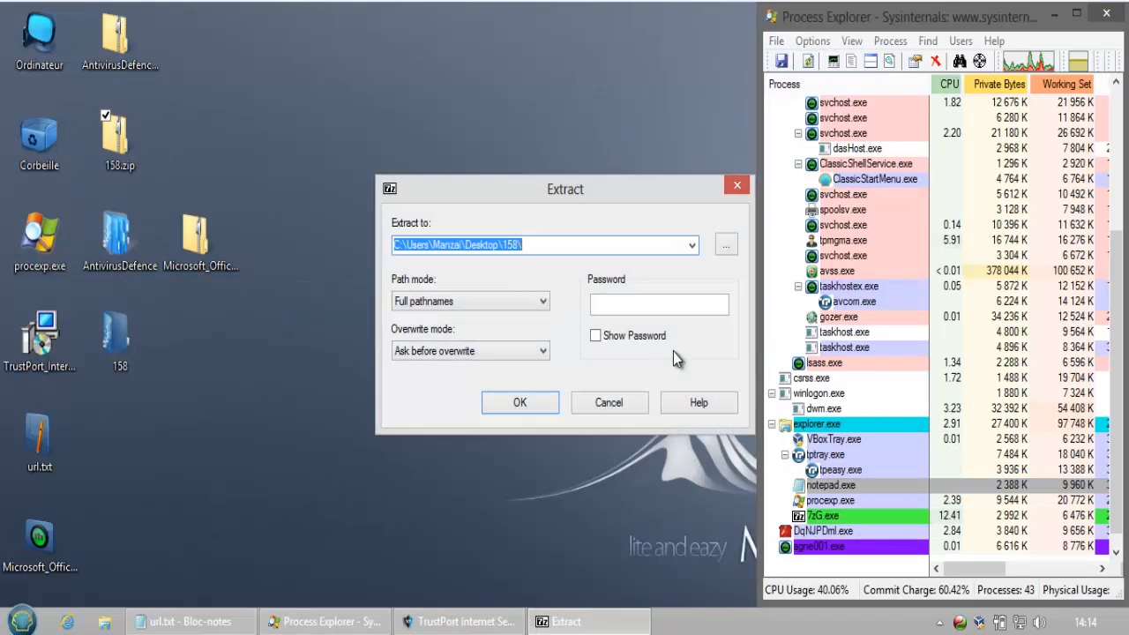
left_click(646, 304)
type("***")
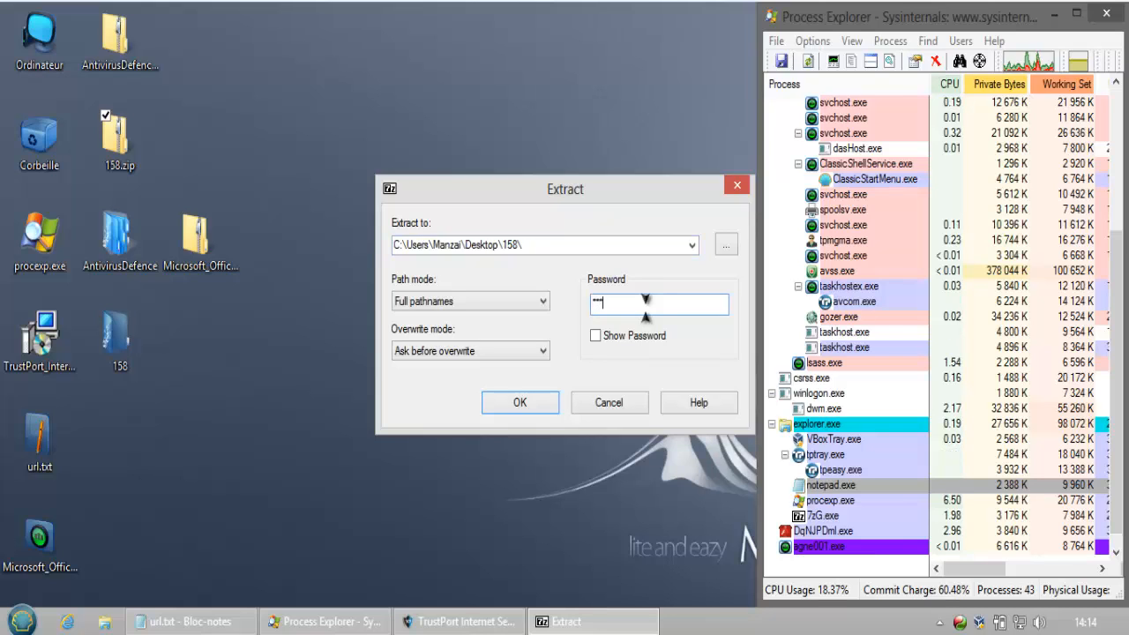
type("*****")
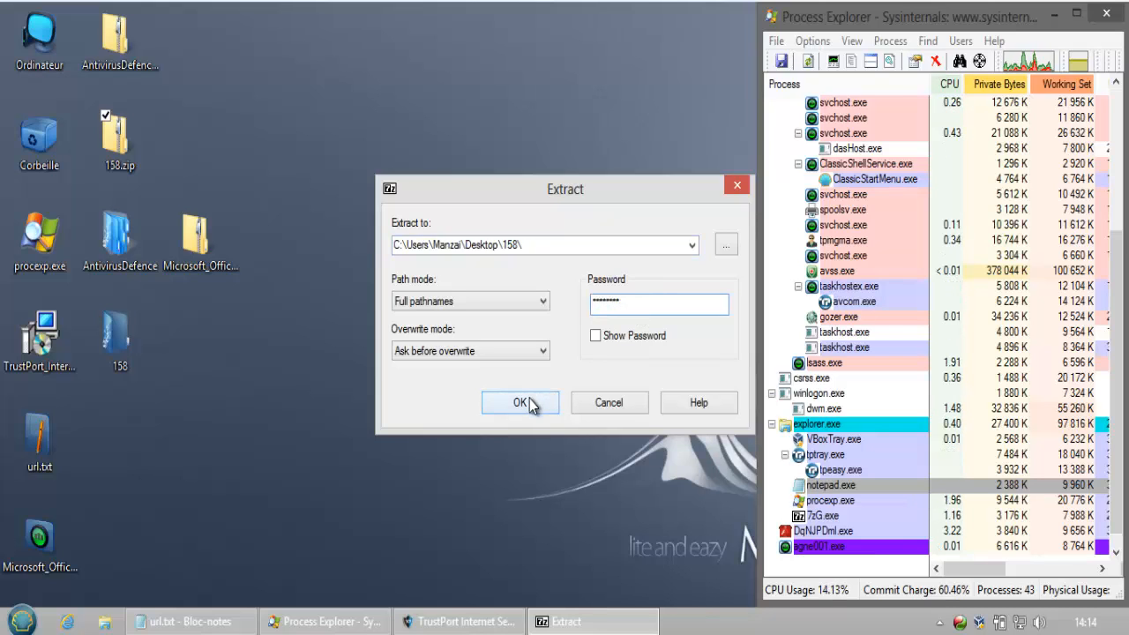
left_click(530, 402)
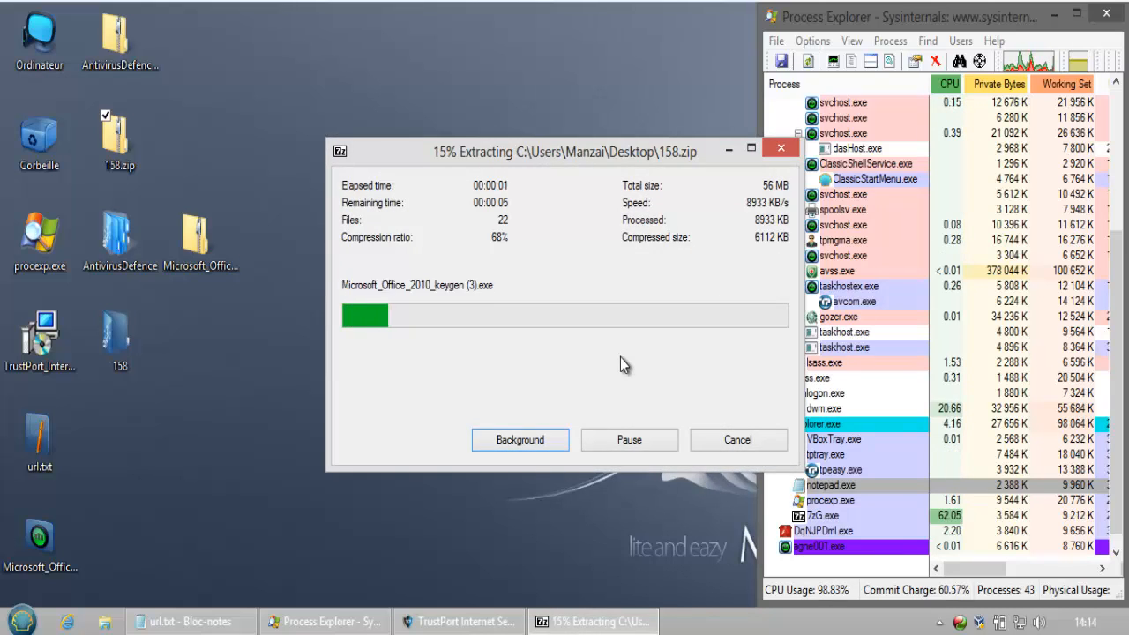
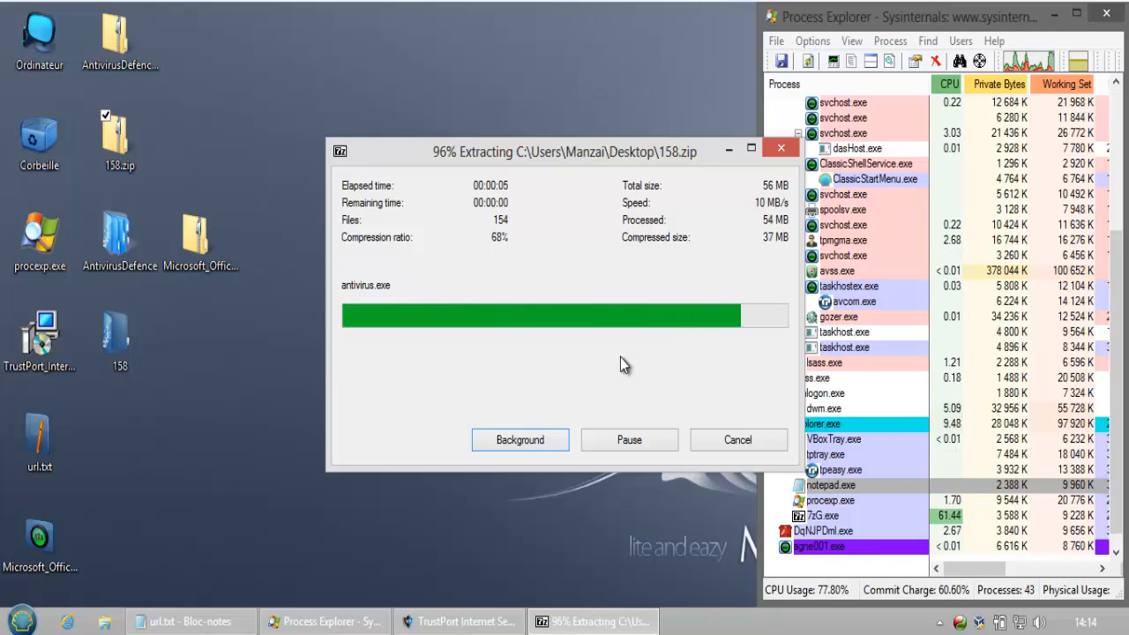
Turn real-time scanning (Analyse en temps réel) back on in TrustPort Internet Security and close its window
left_click(467, 625)
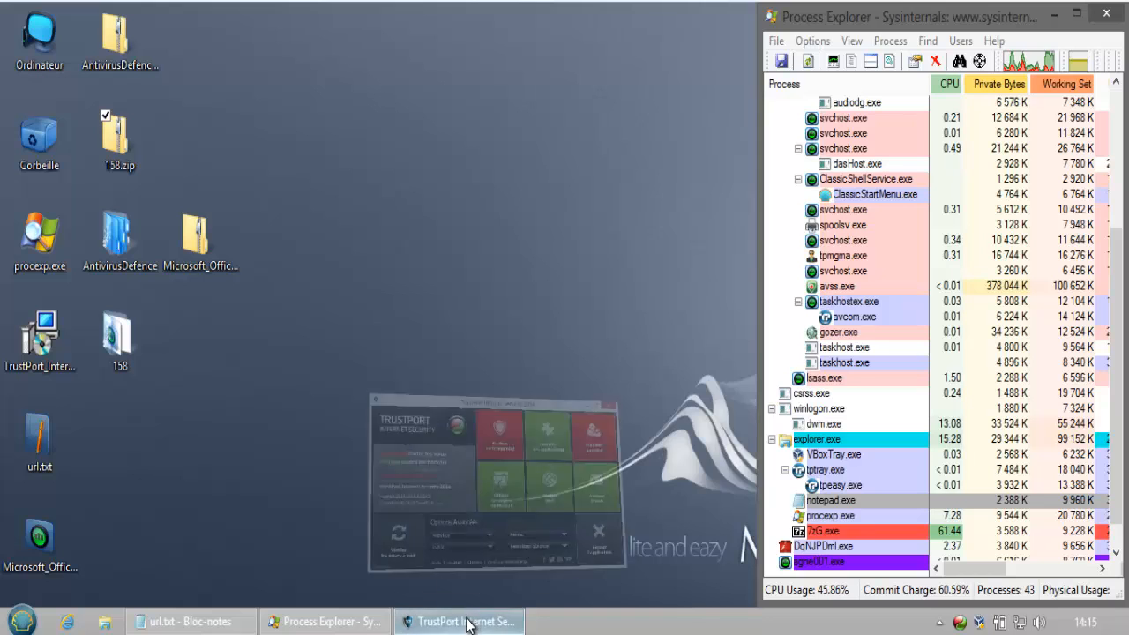
left_click(574, 209)
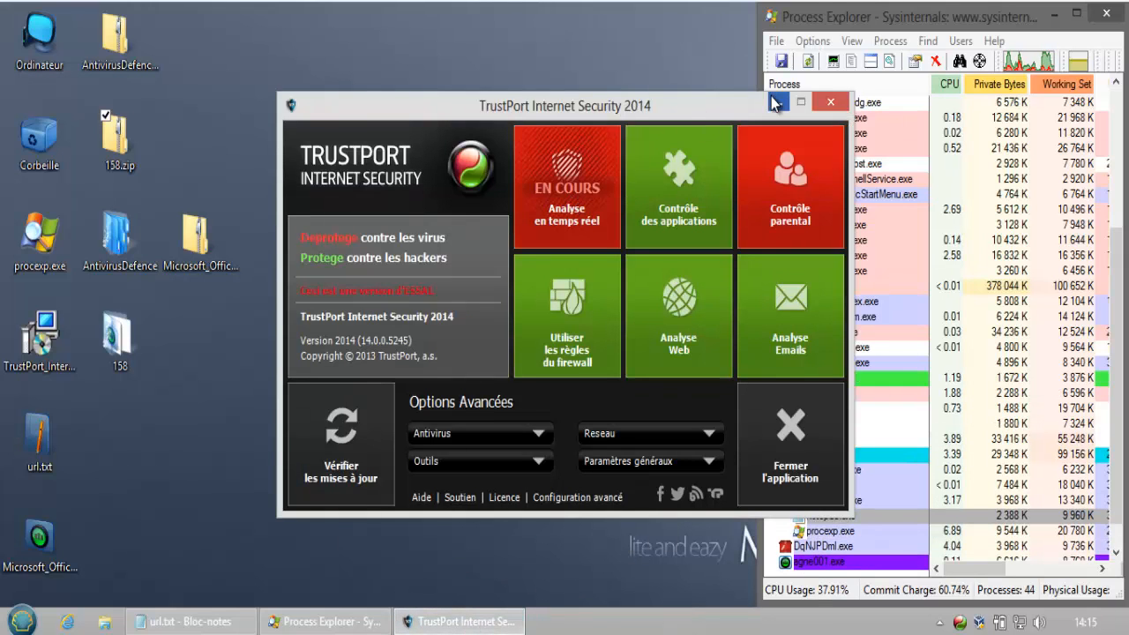
left_click(830, 105)
Open the 158 folder, dismiss the virus alert and resize the folder and Process Explorer windows to sit side by side
double_click(118, 337)
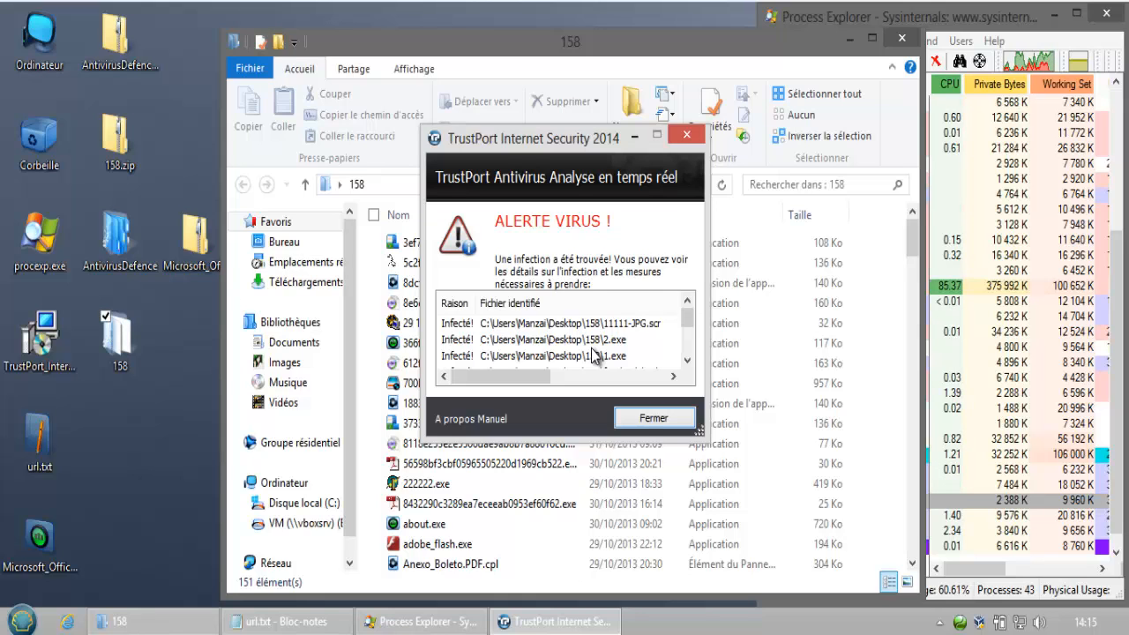
left_click(651, 417)
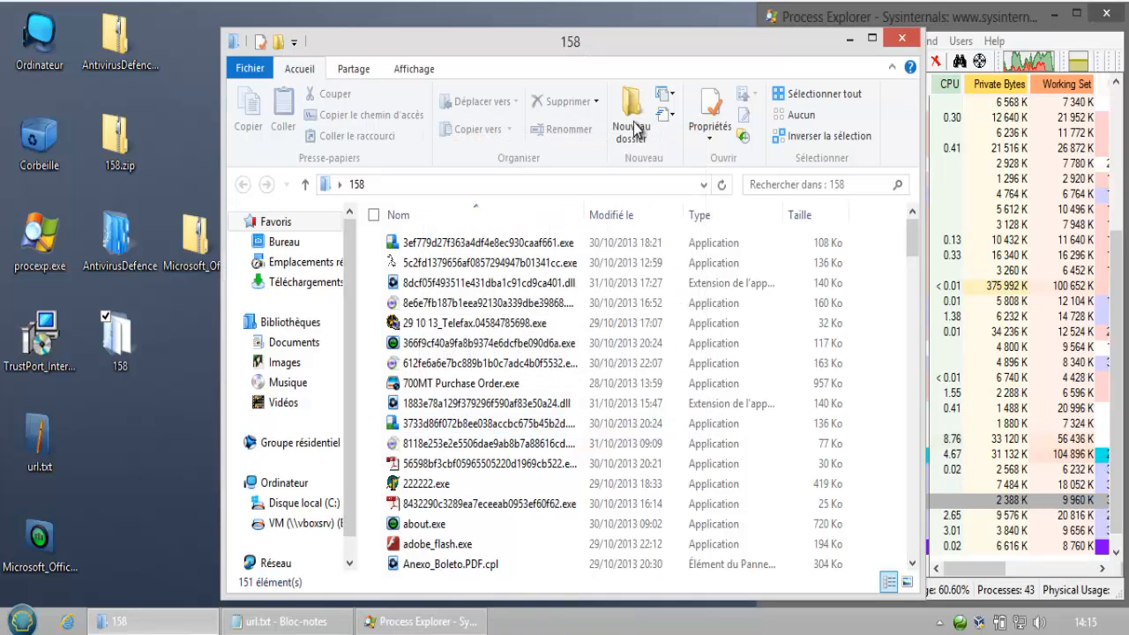
key("super+Left")
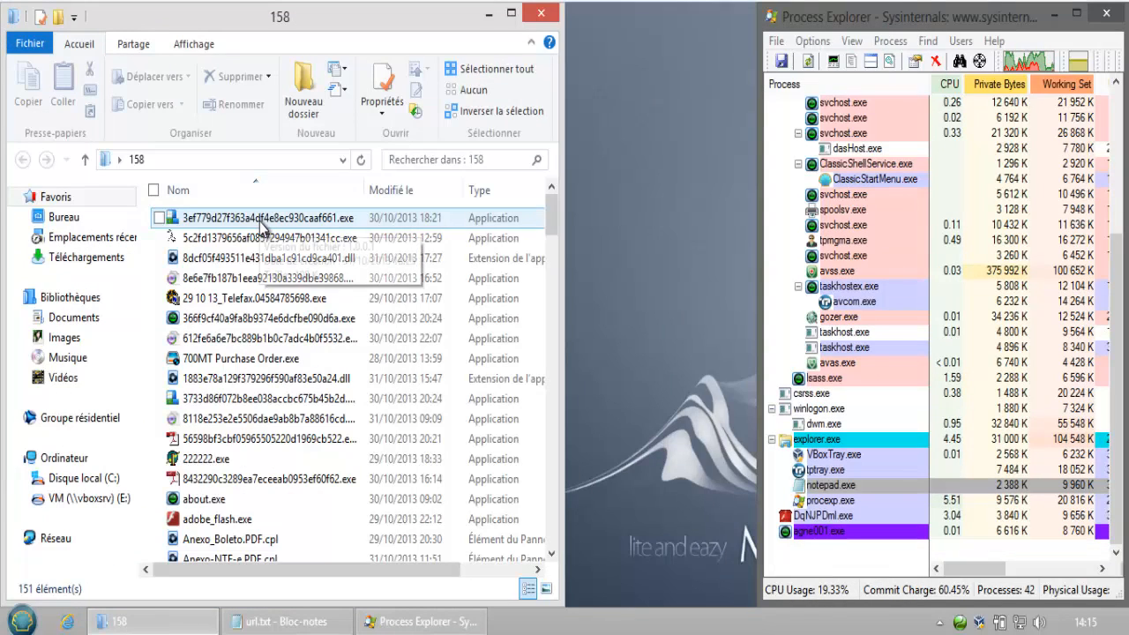
left_click(766, 328)
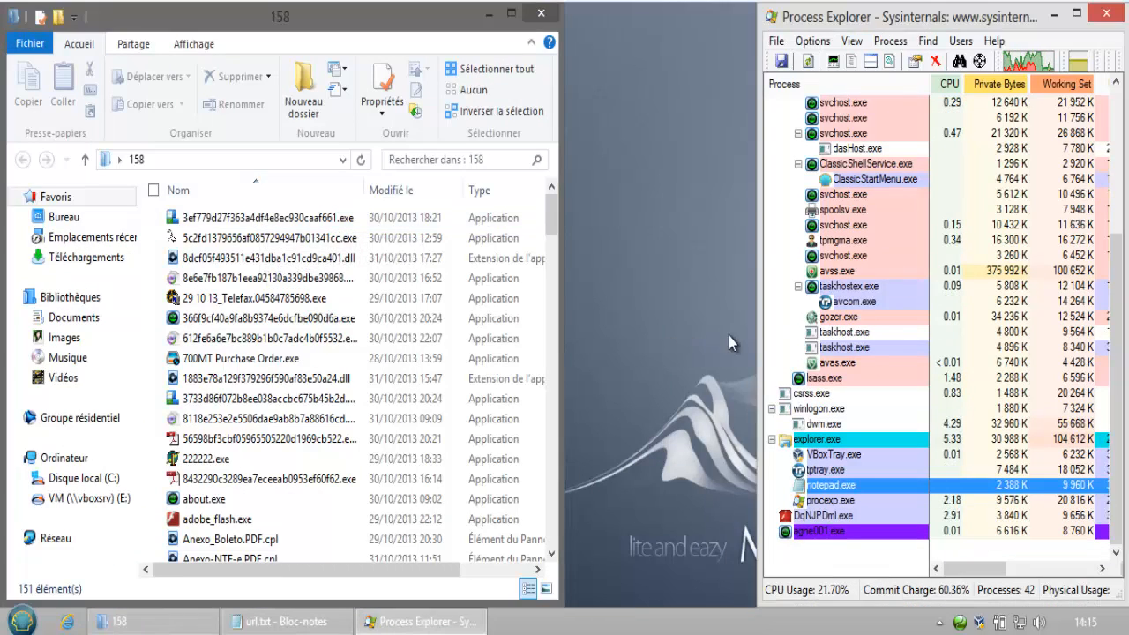
left_click_drag(764, 336, 668, 351)
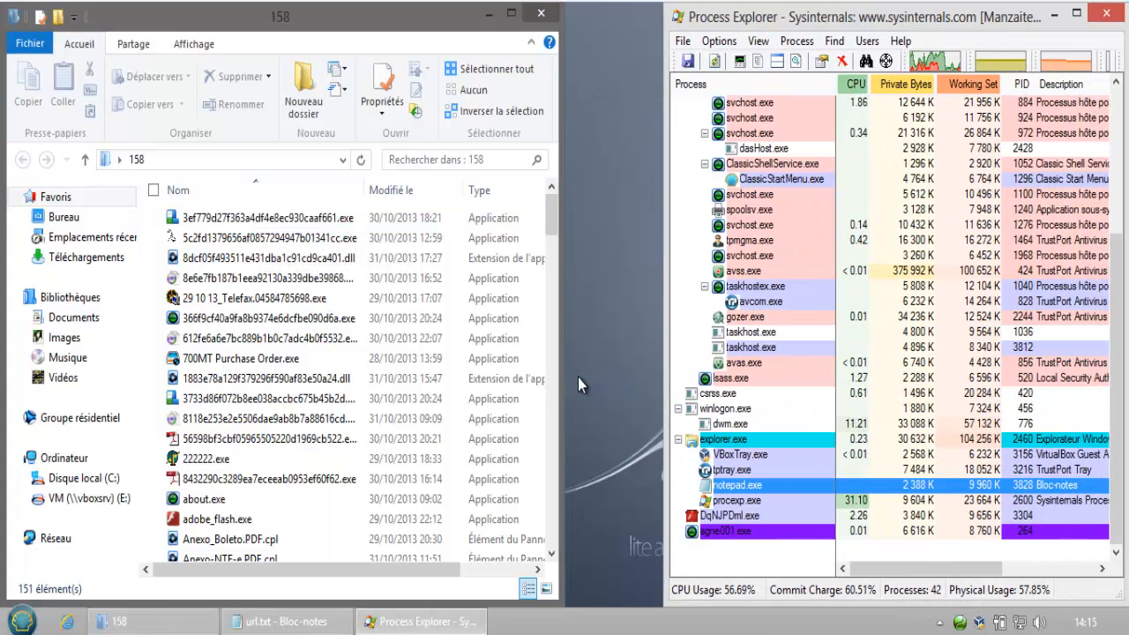
left_click_drag(561, 377, 660, 377)
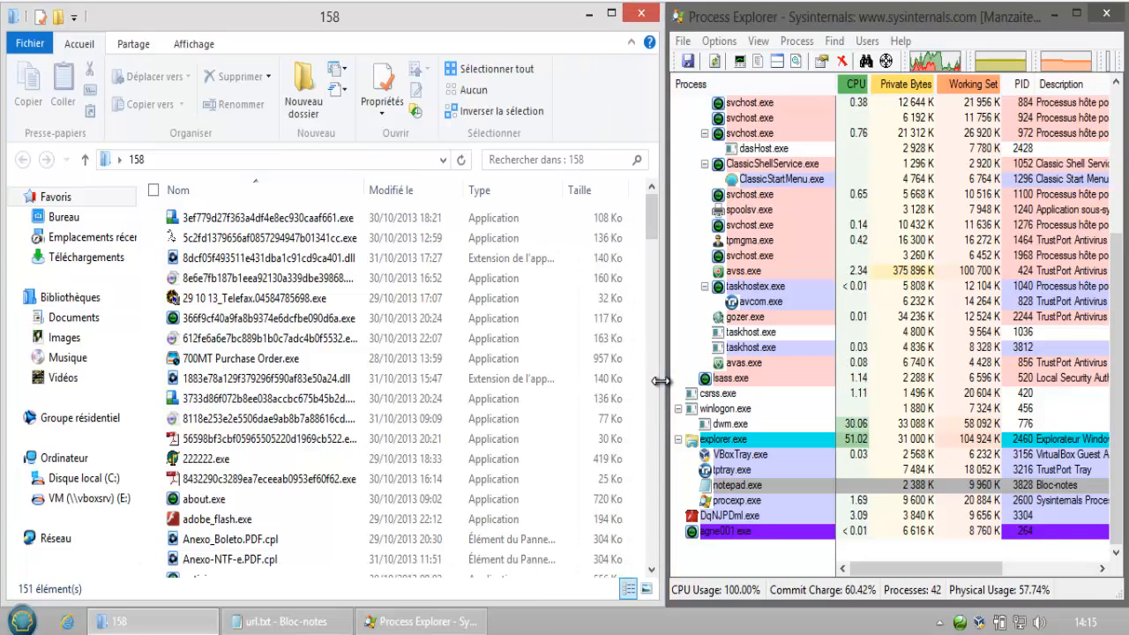
double_click(270, 222)
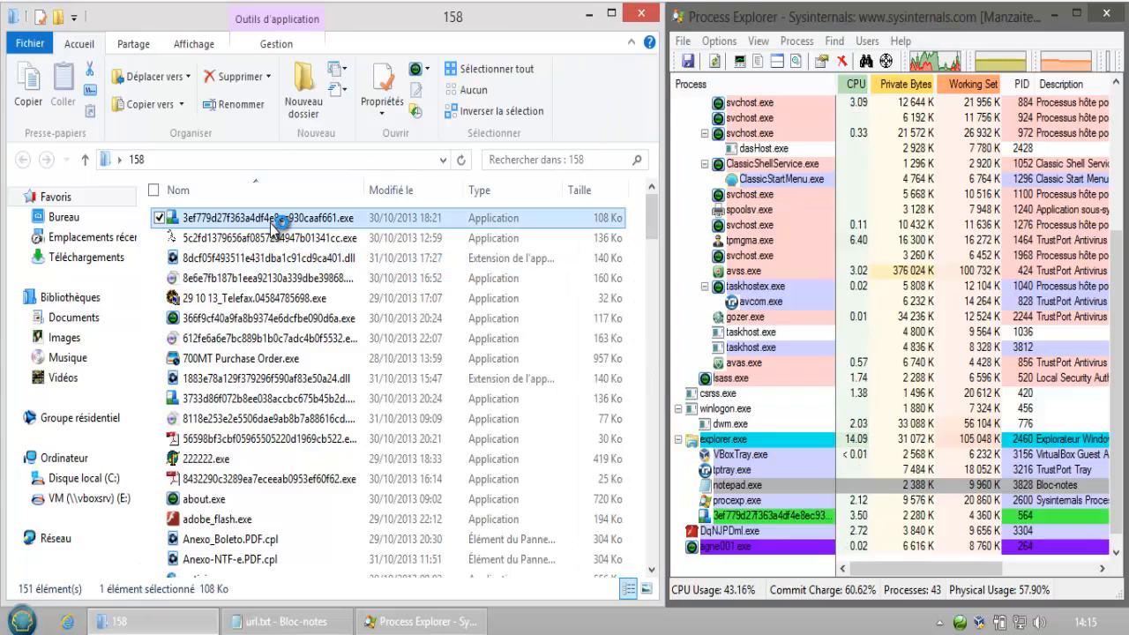
double_click(275, 239)
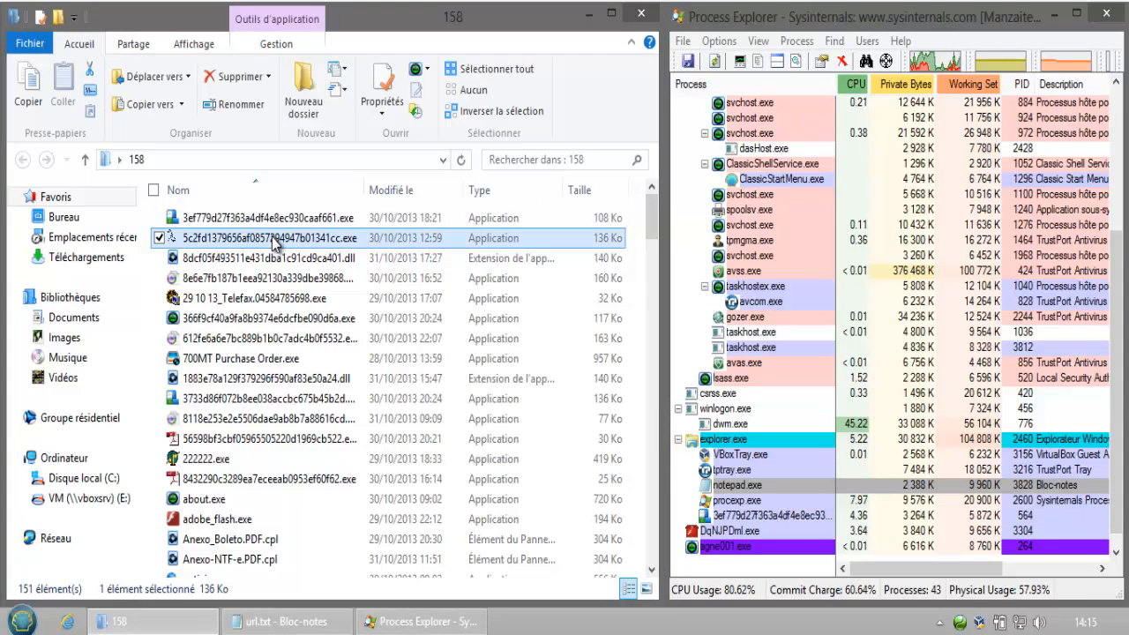
left_click(276, 258)
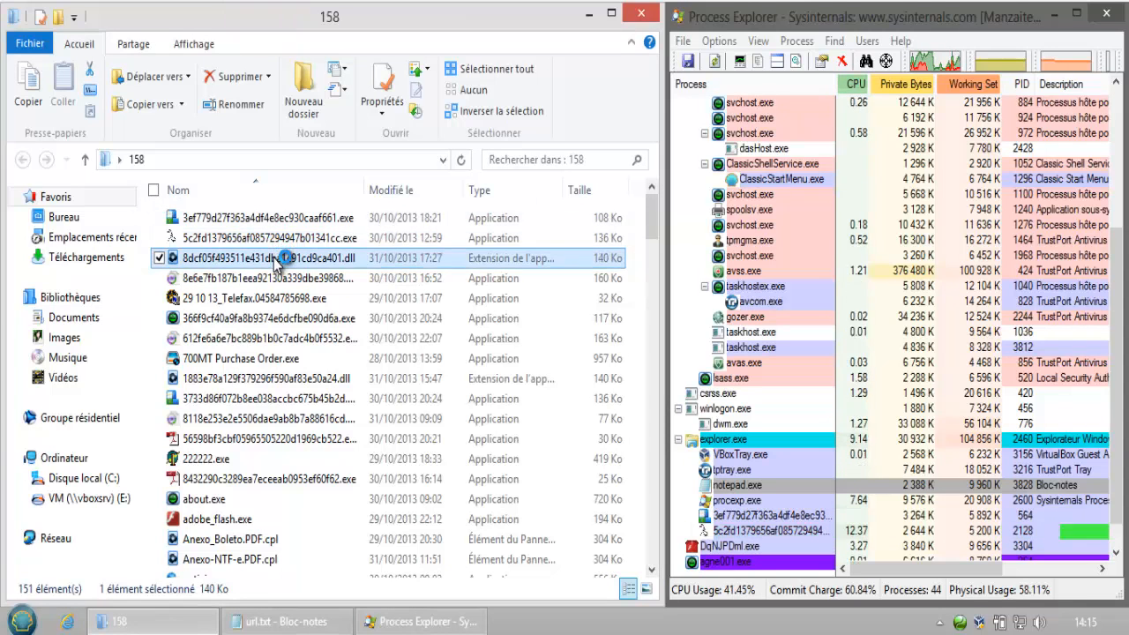
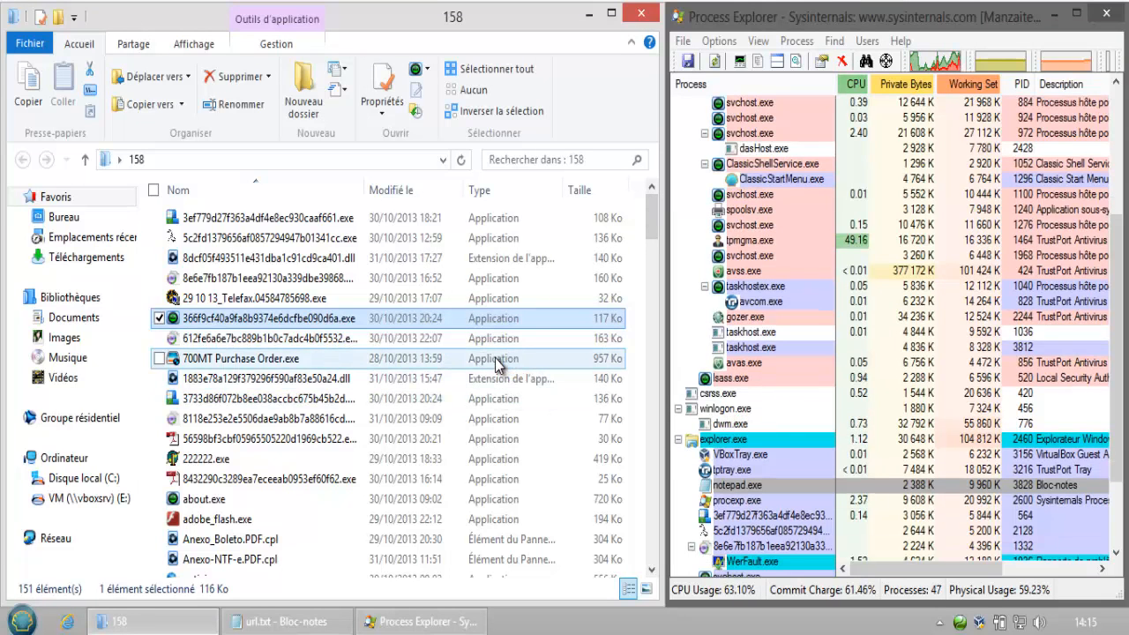
Run 700MT Purchase Order.exe, then dismiss the Photos resolution message and the virus alert
double_click(495, 358)
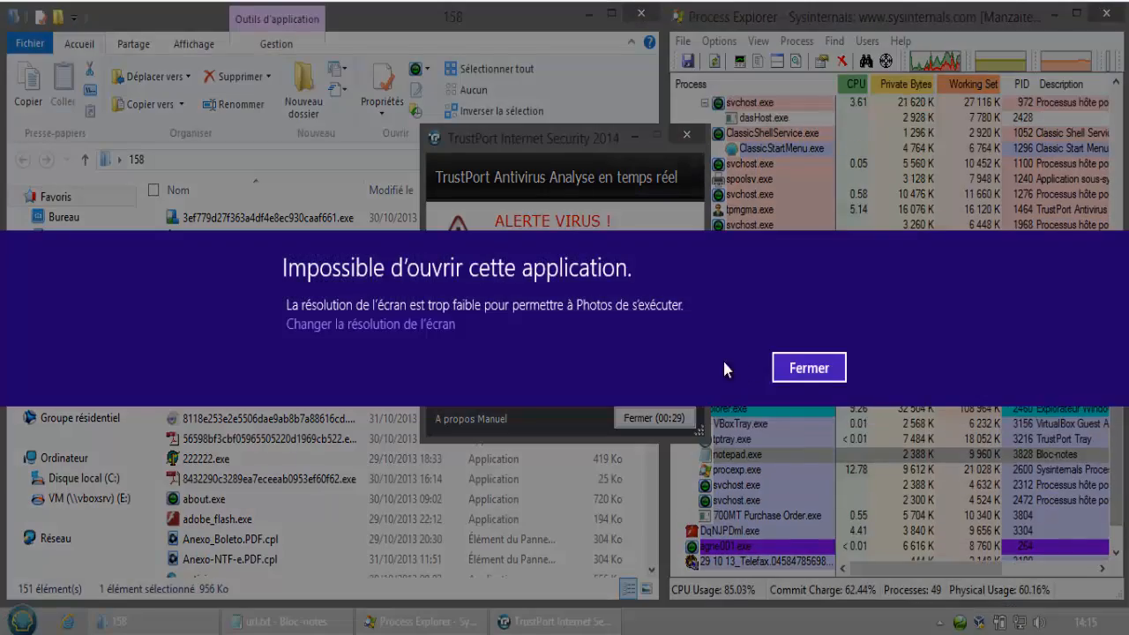
left_click(795, 371)
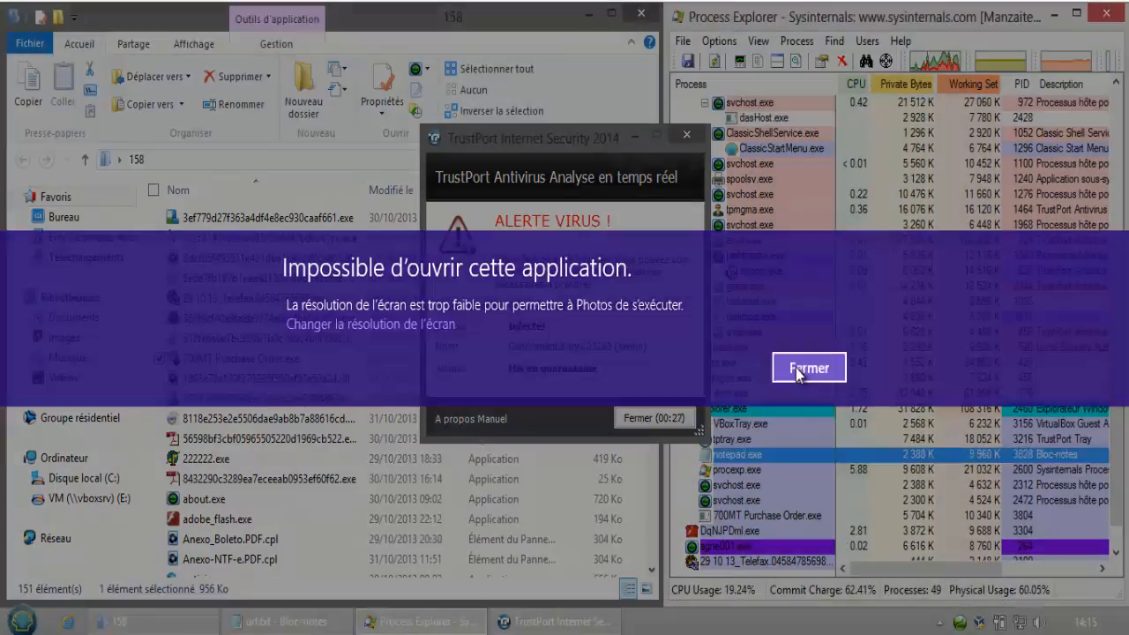
left_click(652, 418)
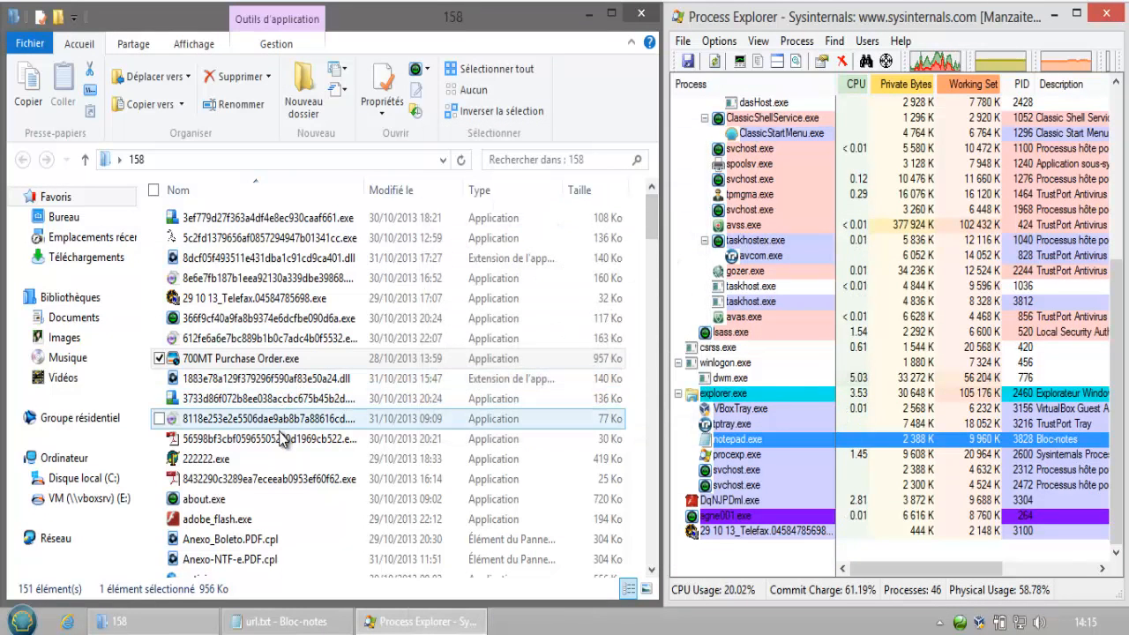
double_click(282, 438)
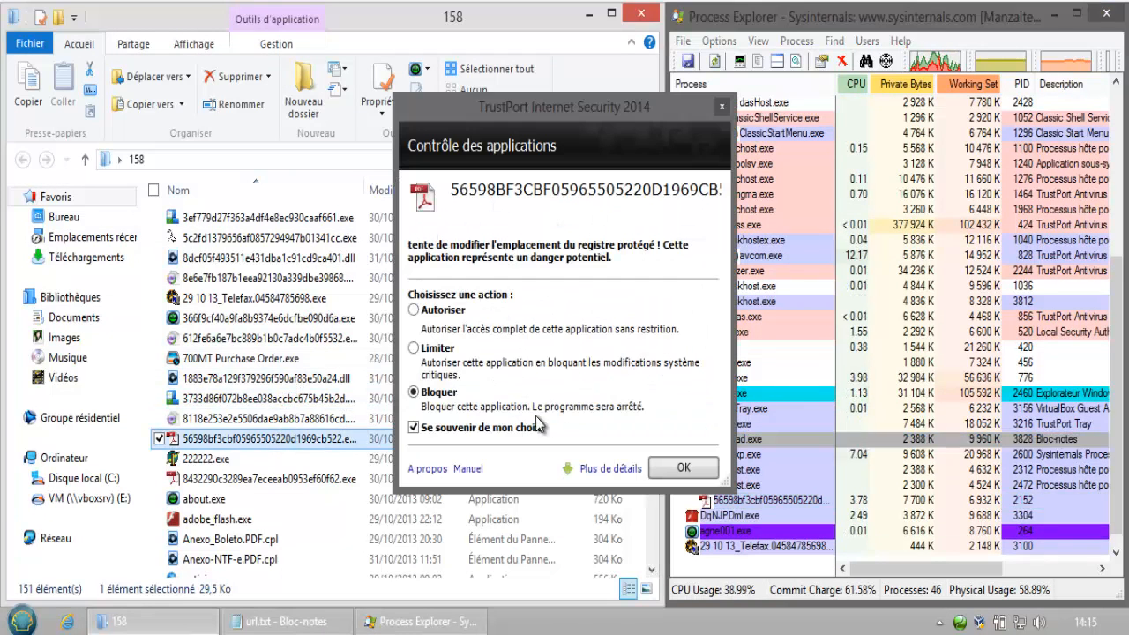
left_click(685, 469)
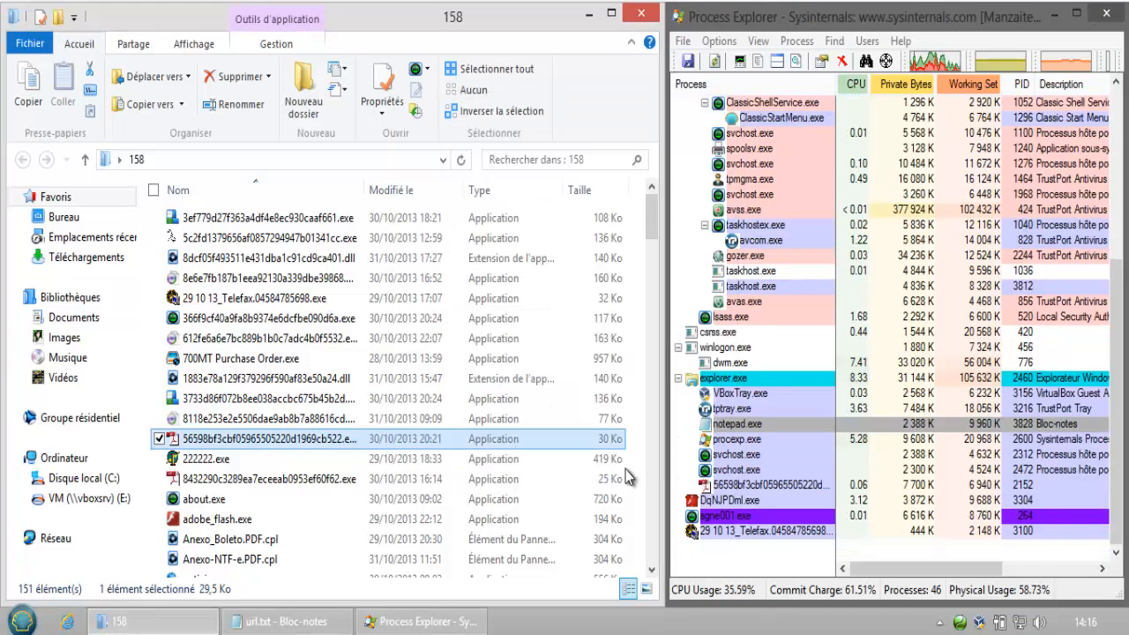
left_click(975, 590)
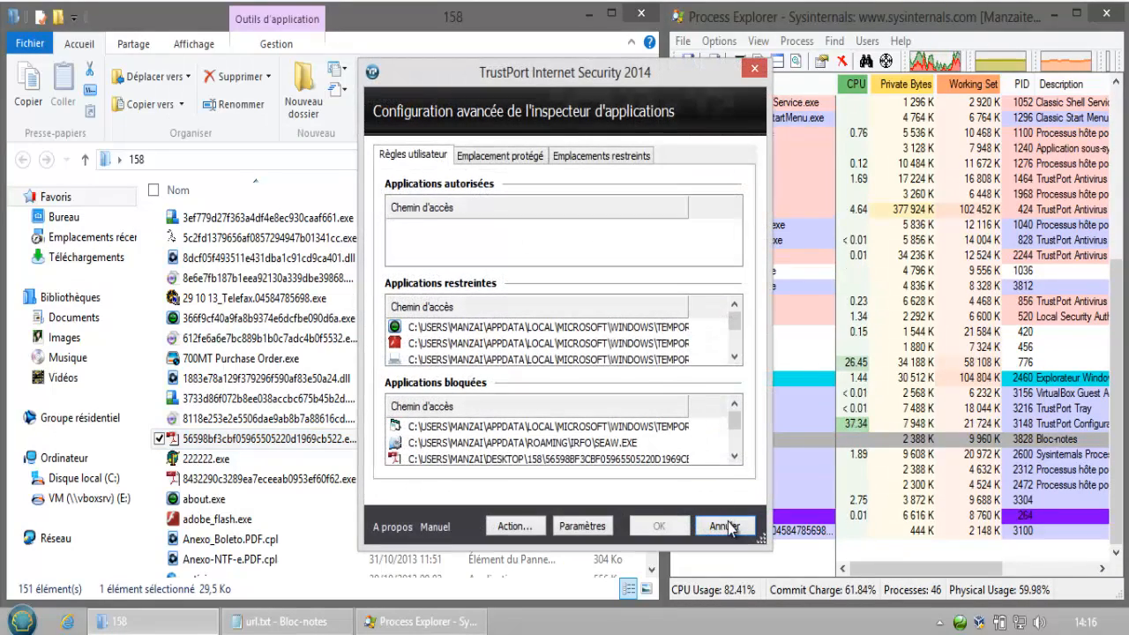
left_click(724, 526)
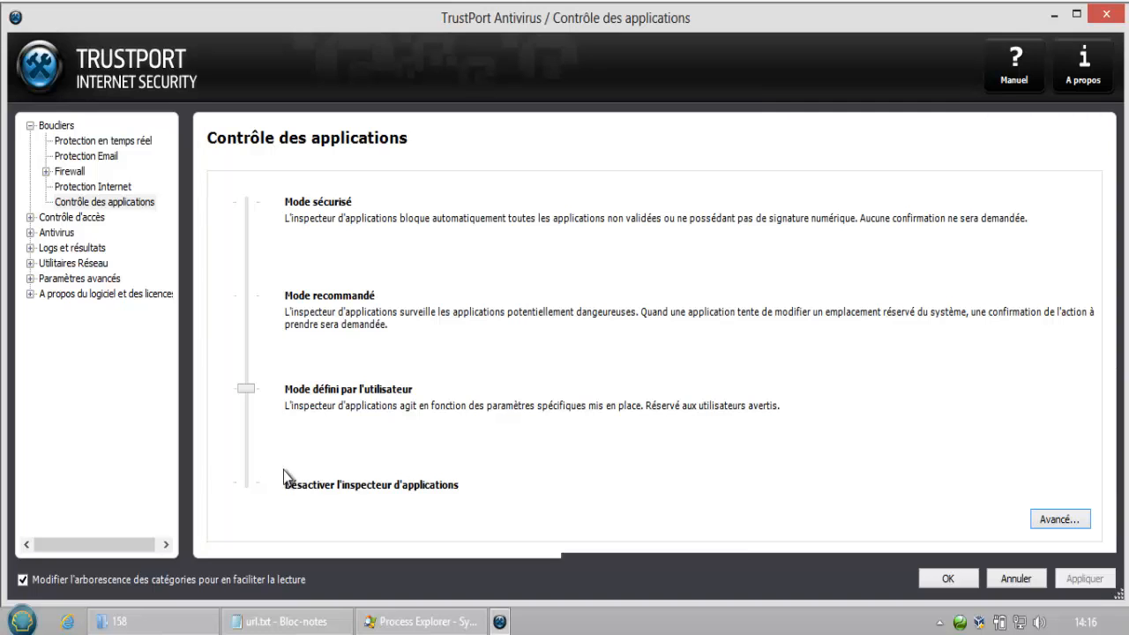
left_click(1103, 18)
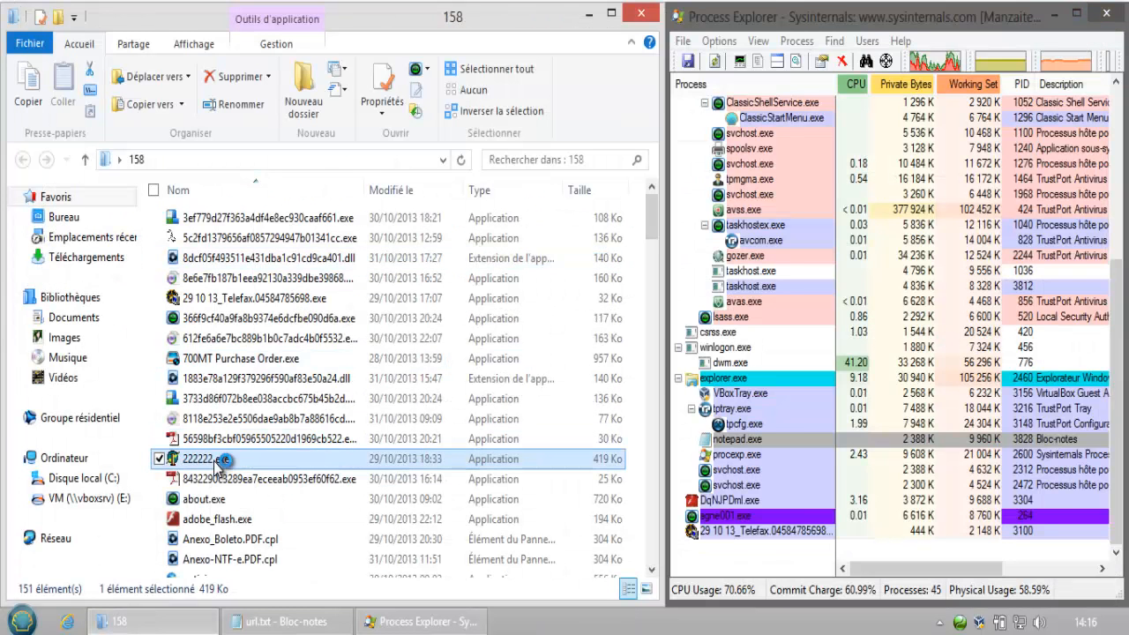
Run 222222.exe, about.exe, adobe_flash.exe and Anexo_Boleto.PDF.cpl from the 158 folder, blocking ADOBE_FLASH.EXE at the application control prompt
left_click(221, 499)
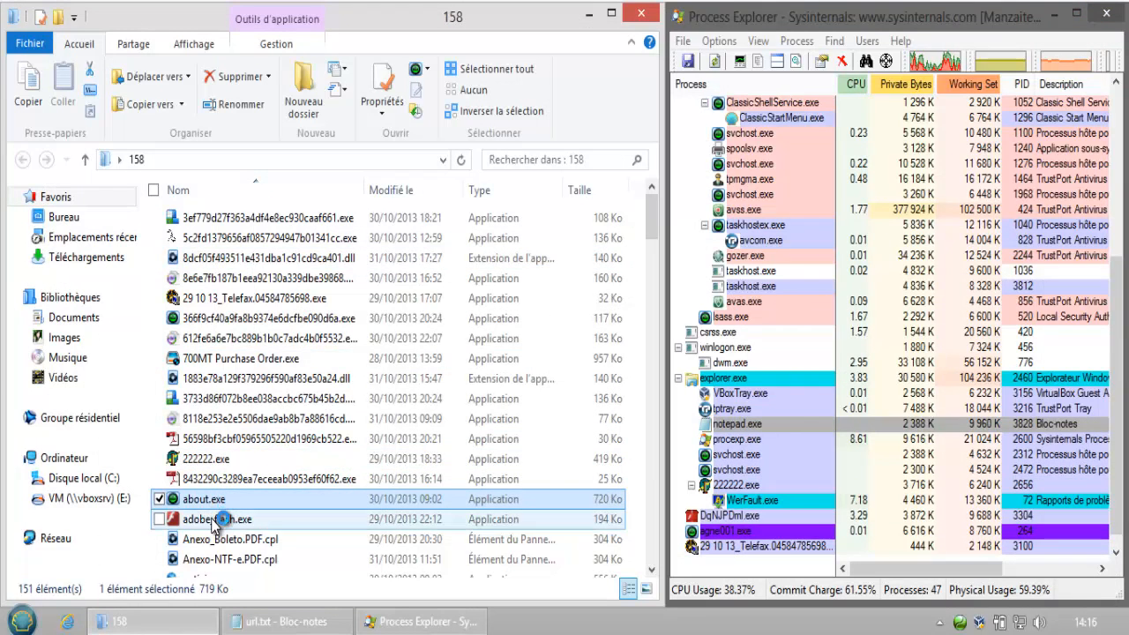
double_click(214, 521)
left_click(214, 540)
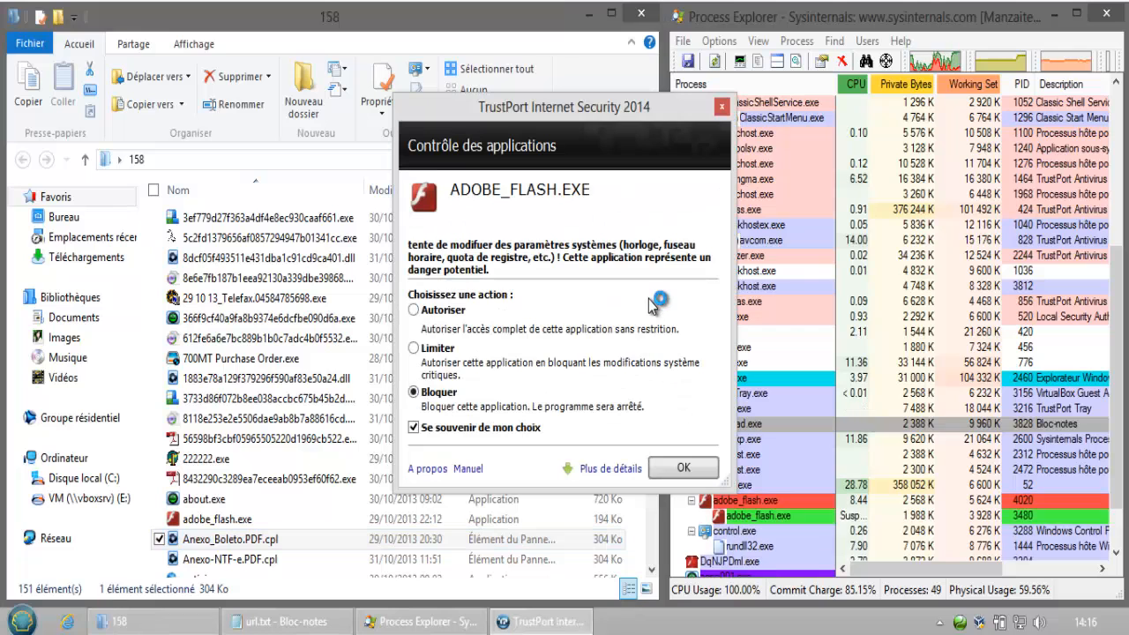
left_click(676, 466)
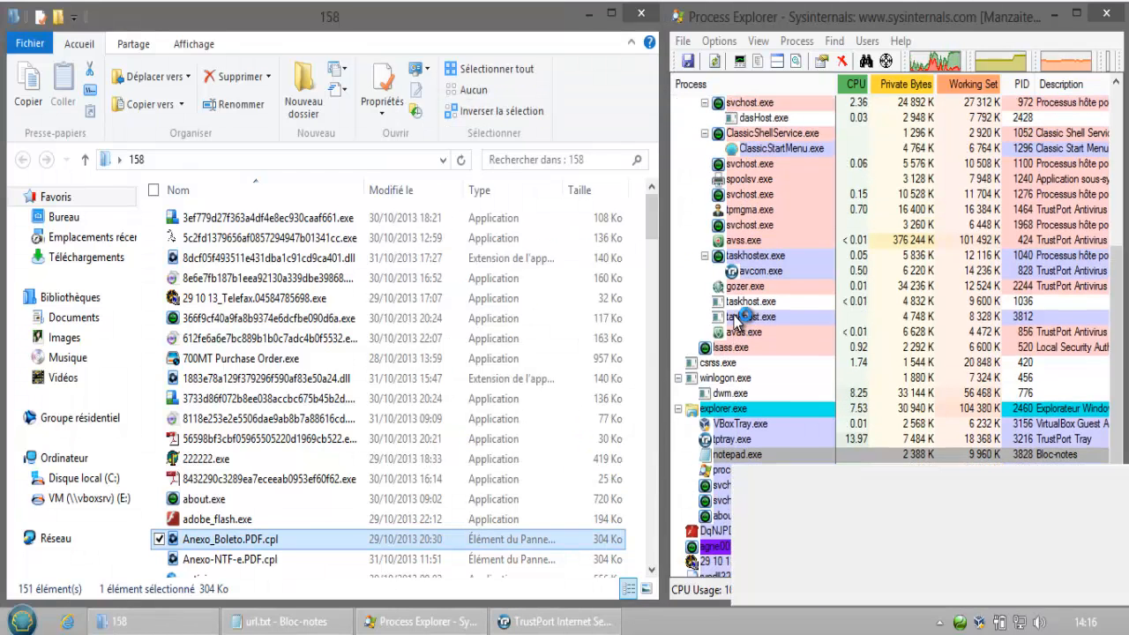
left_click(1070, 584)
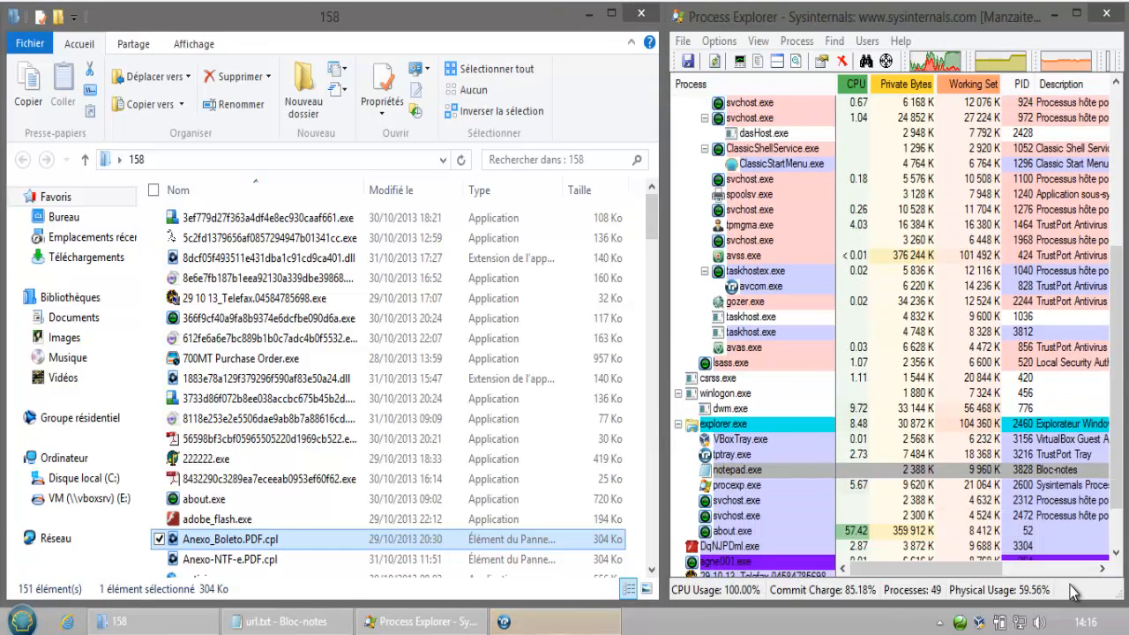
left_click(1098, 459)
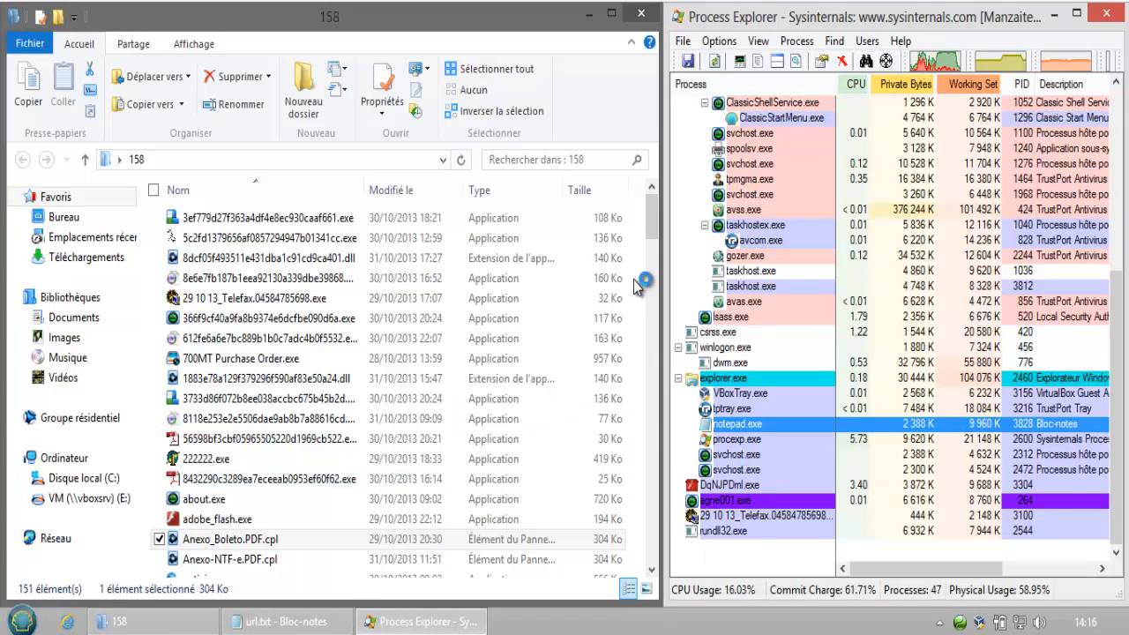
Run the 136 KB sample starting with b580dc1b42b7902d, close the virus alert, and run antivirus.exe
left_click_drag(649, 214, 649, 252)
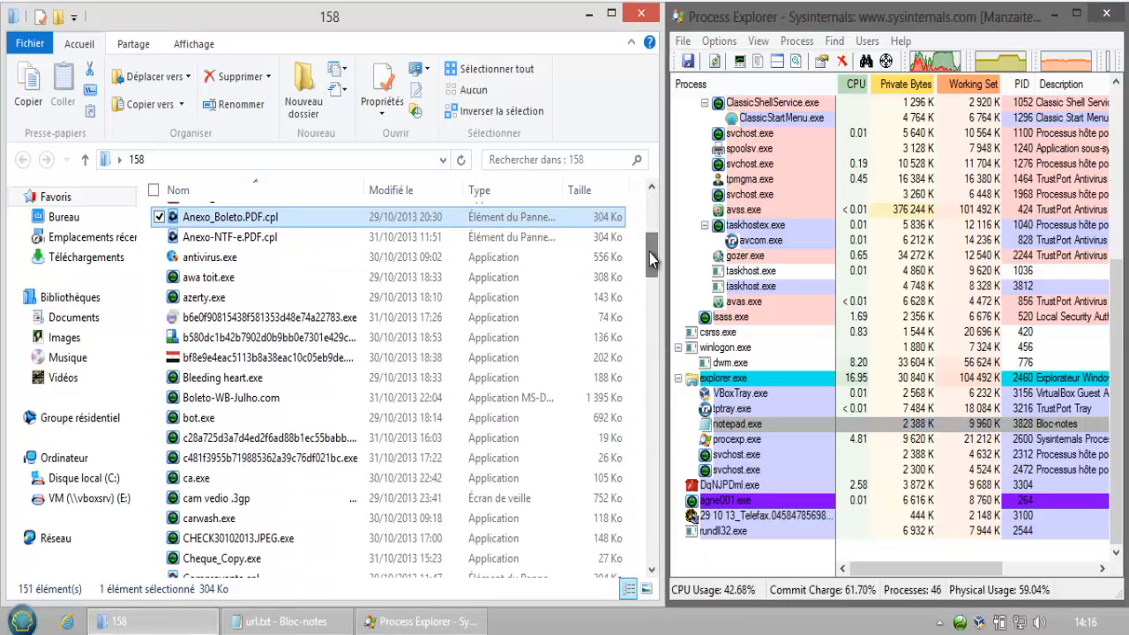
double_click(216, 297)
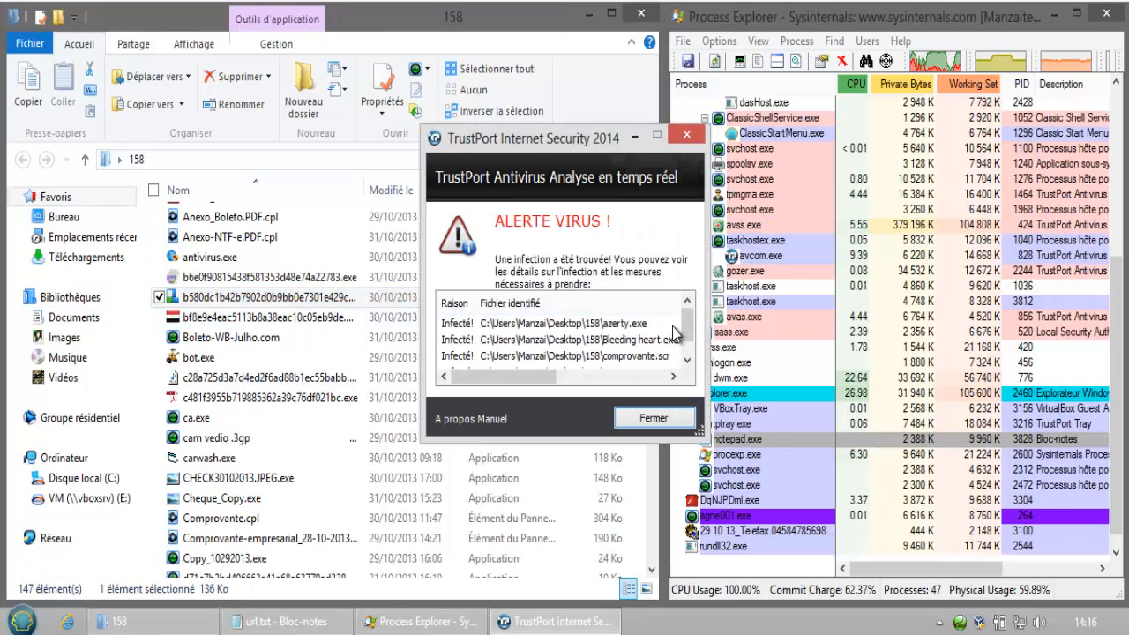
left_click(653, 418)
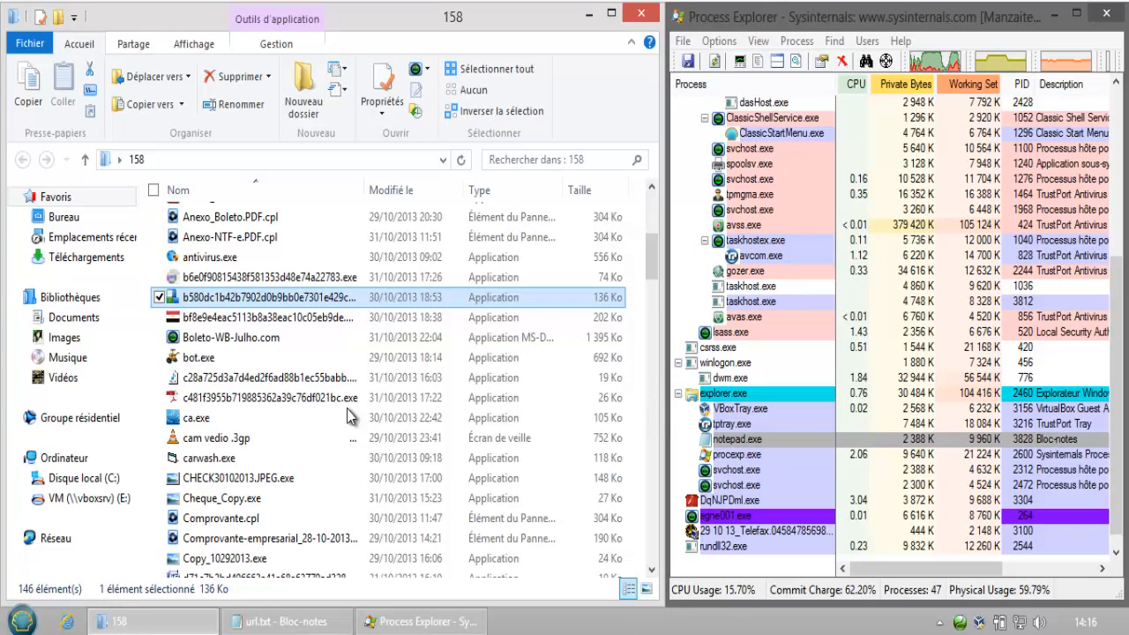
double_click(227, 260)
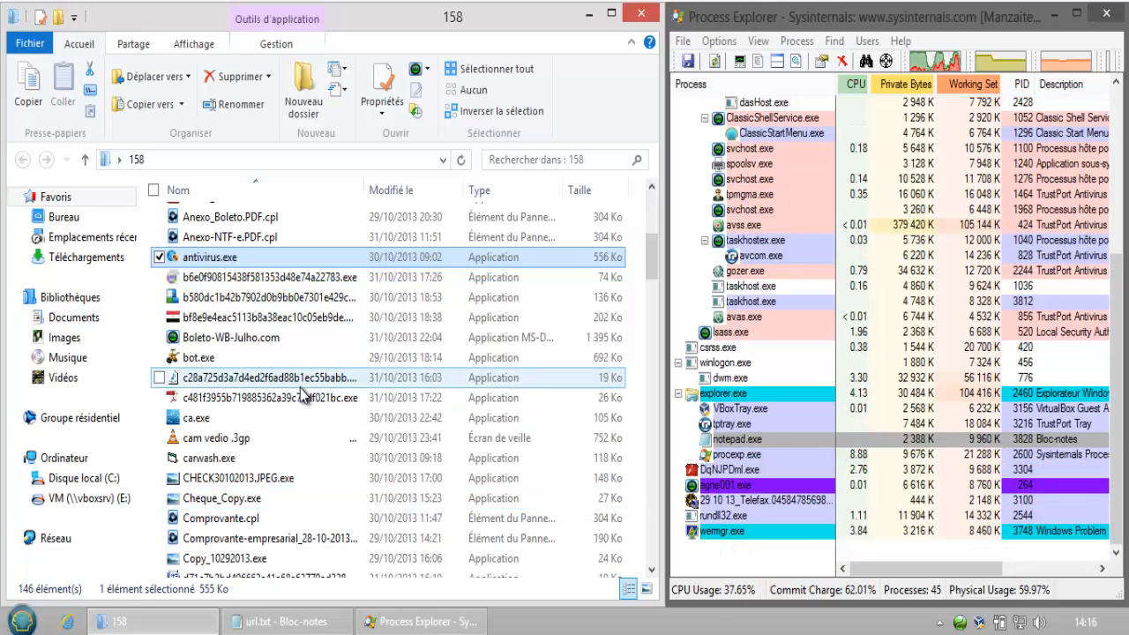
Run C28A725D3A7D4ED2F6AD88B1EC55BABB.EXE, close the virus alert, block the application with the choice remembered, and dismiss the notification
double_click(304, 385)
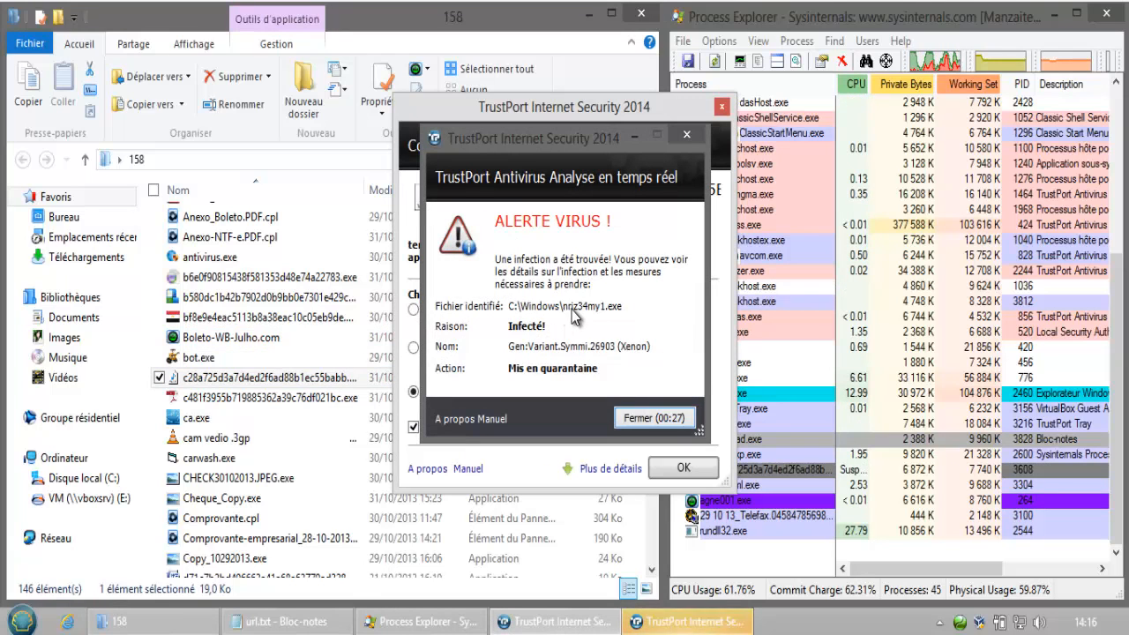
left_click(654, 418)
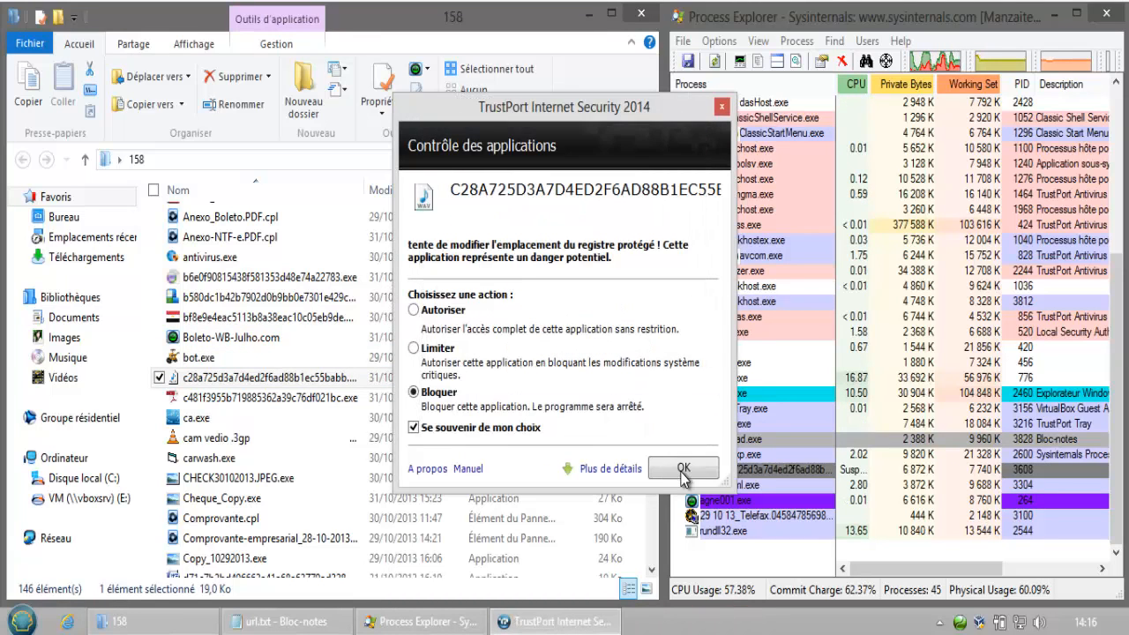
left_click(684, 468)
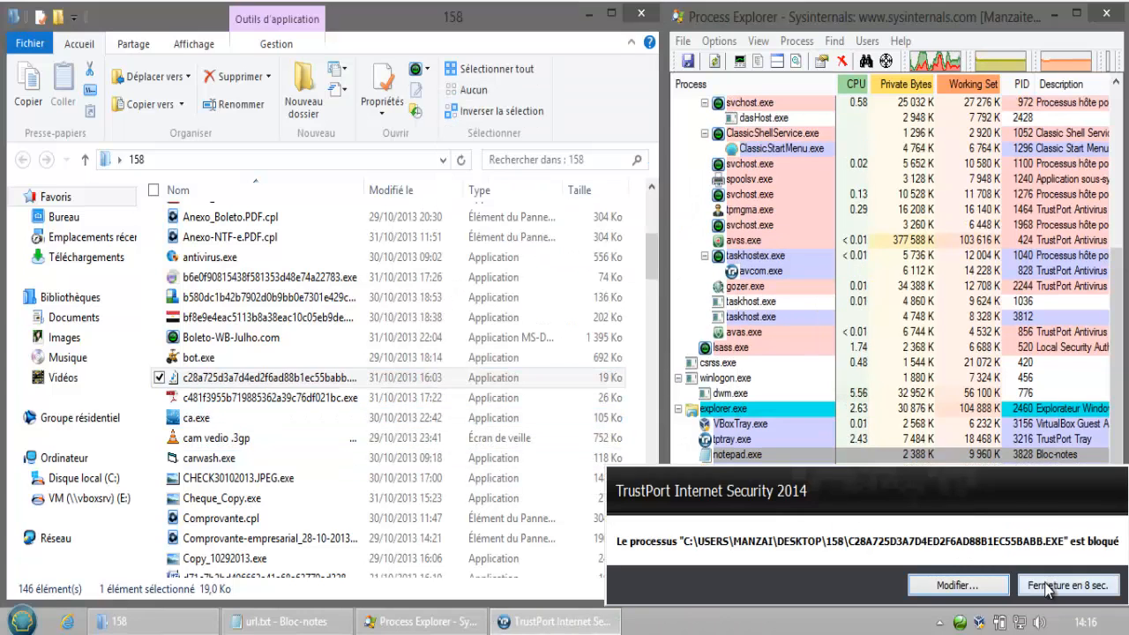
left_click(1057, 588)
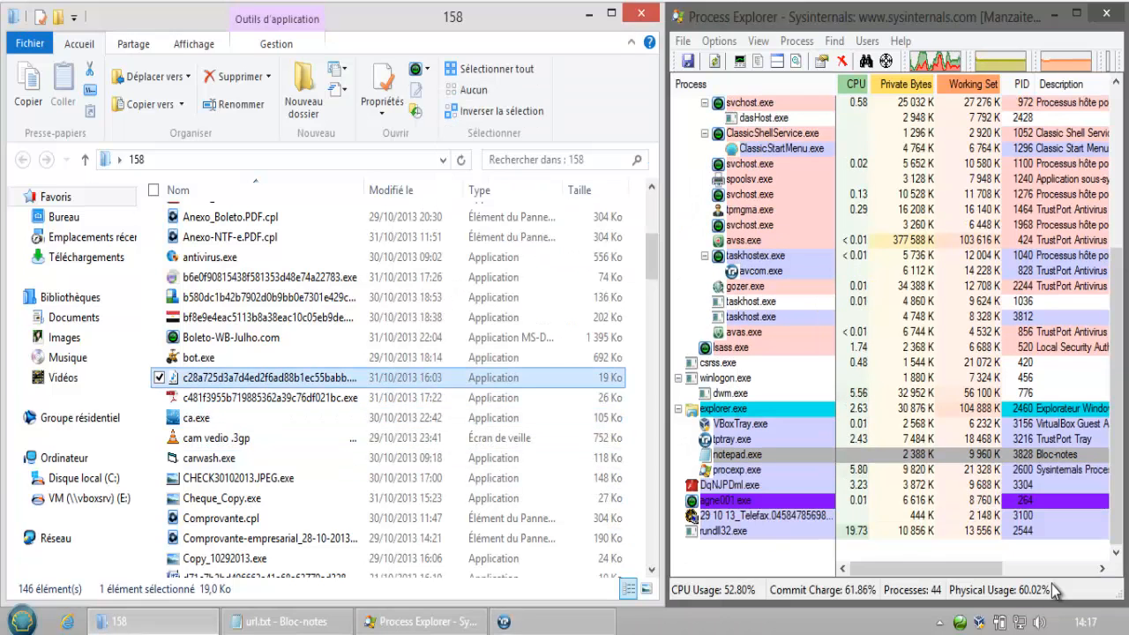
Run c481f3955b719885362a39c76df021bc.exe, block it at the application control prompt and dismiss the notification
double_click(308, 404)
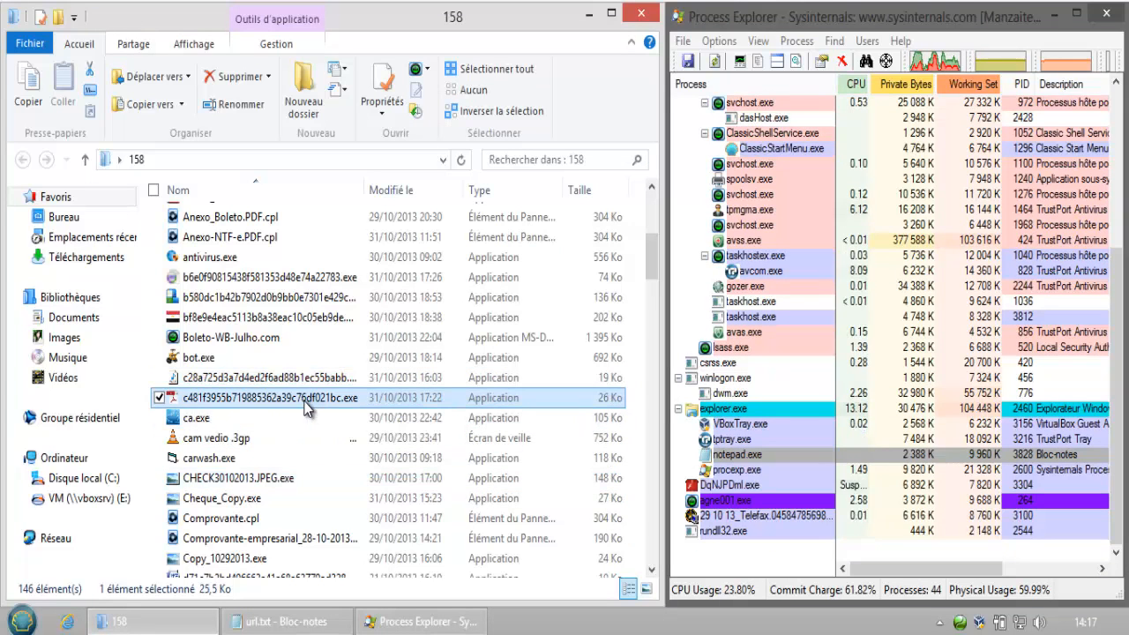
left_click(676, 467)
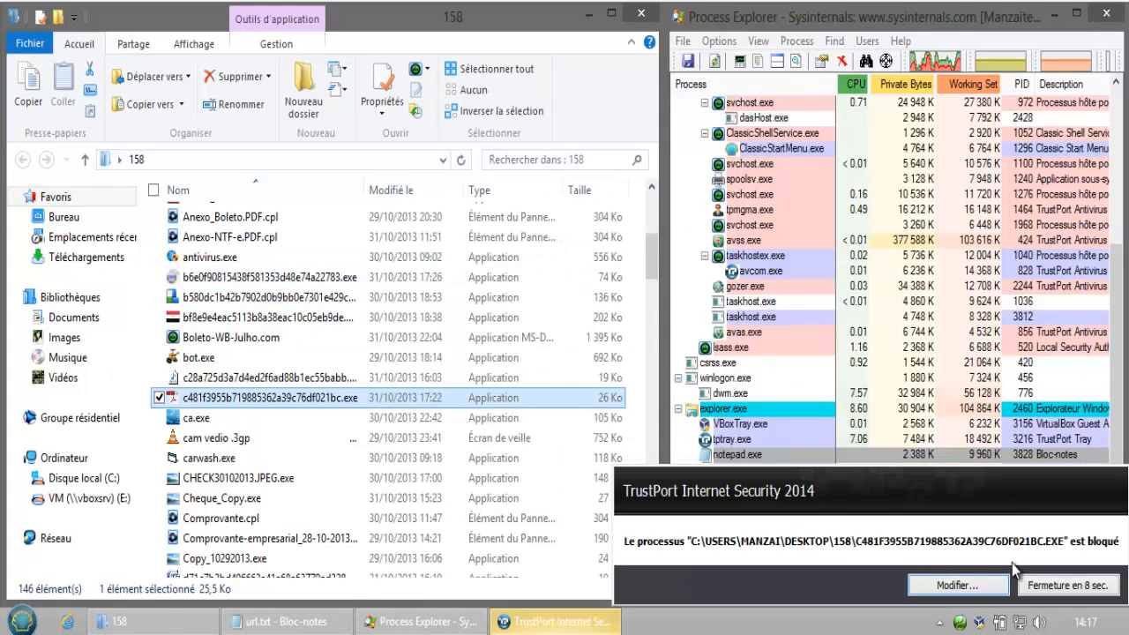
left_click(1059, 585)
Run b6e0f90815438f581353d48e74a22783.exe and the cam vedio .3gp screensaver file, and close the virus alert
left_click(238, 277)
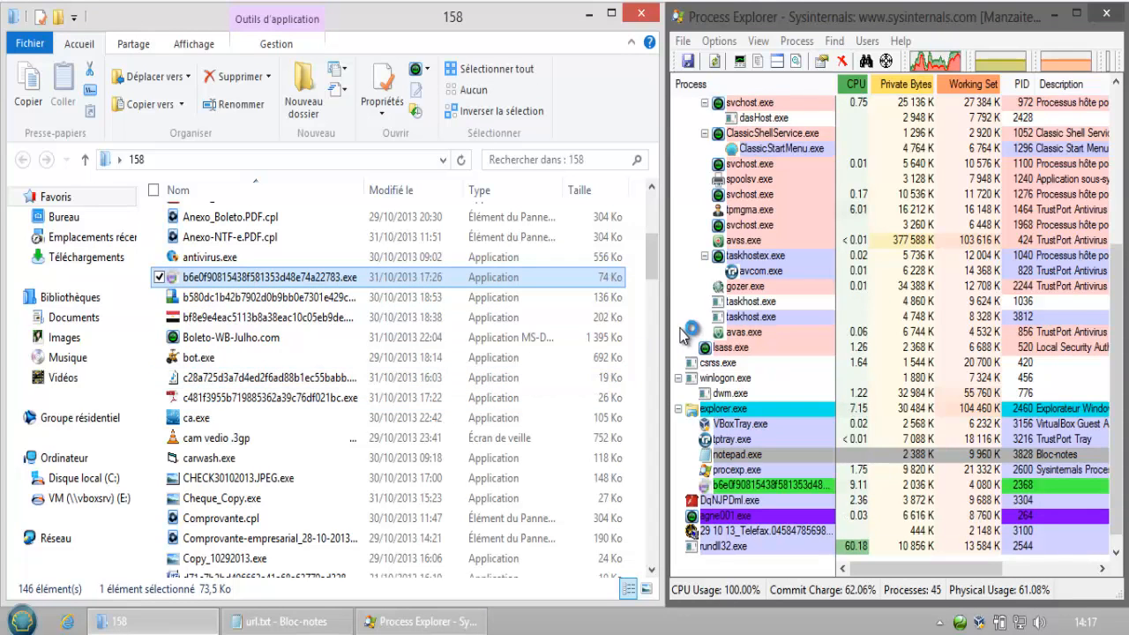
left_click_drag(646, 253, 649, 271)
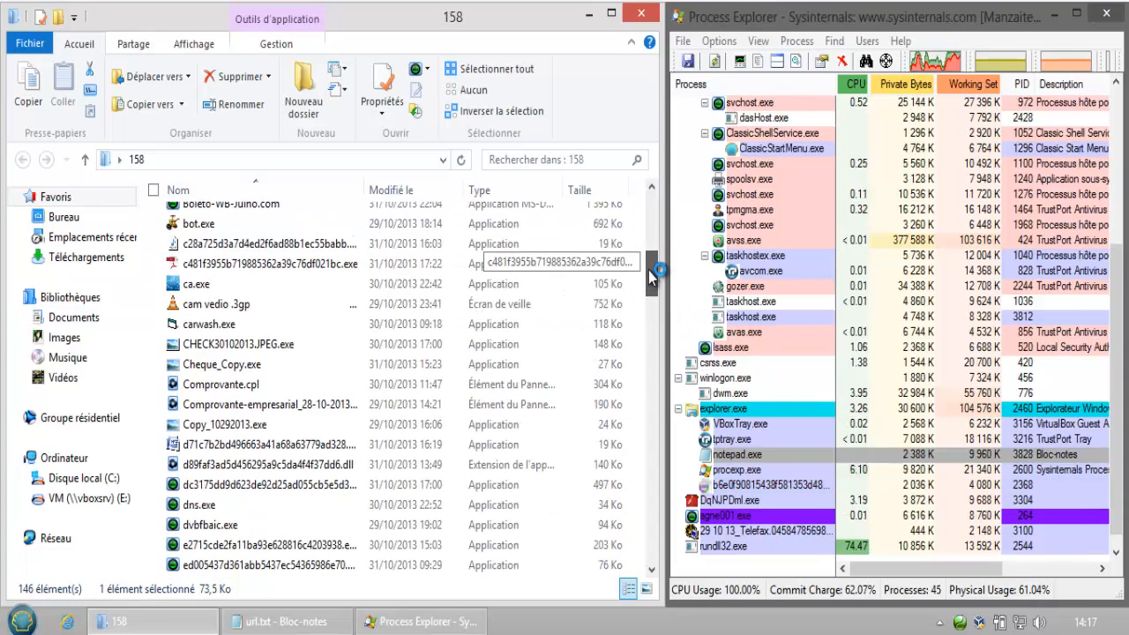
left_click(205, 309)
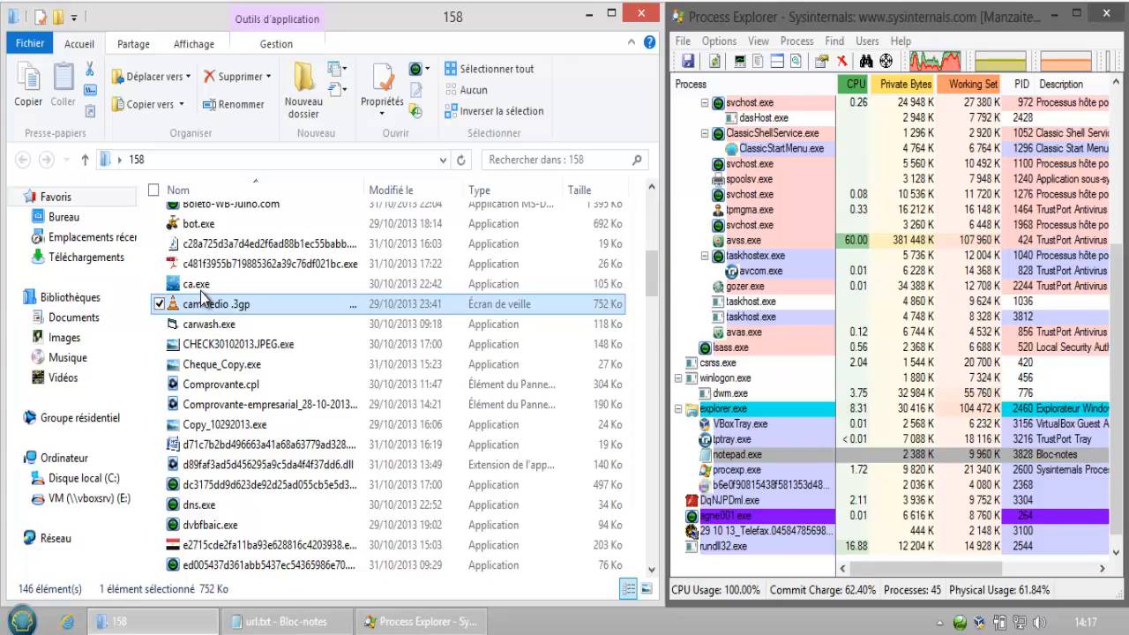
double_click(203, 302)
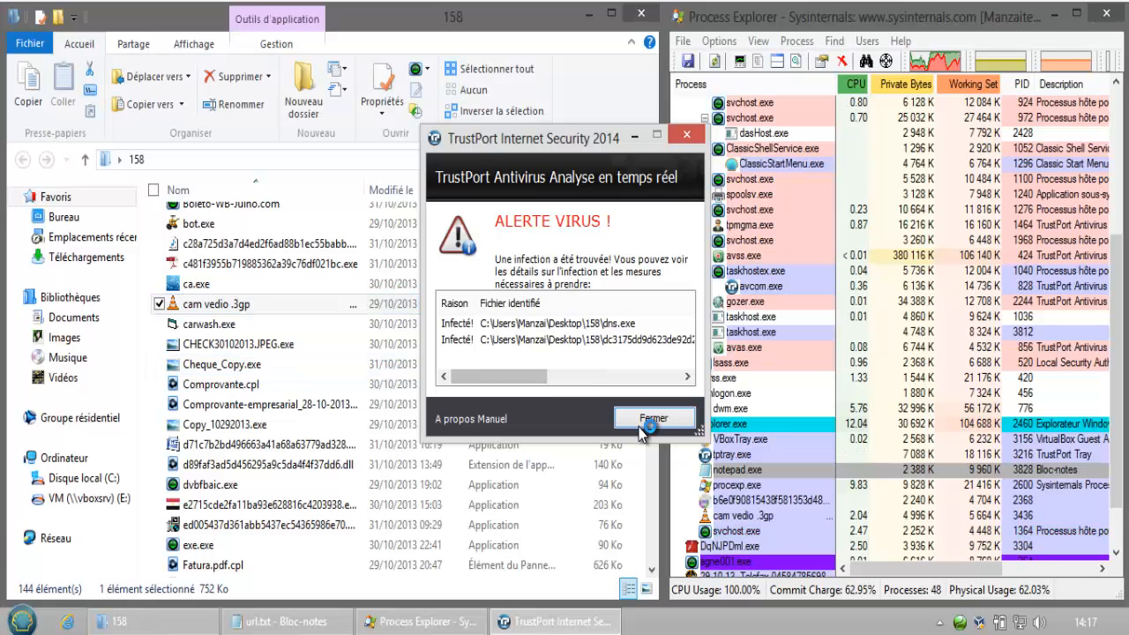
left_click(654, 419)
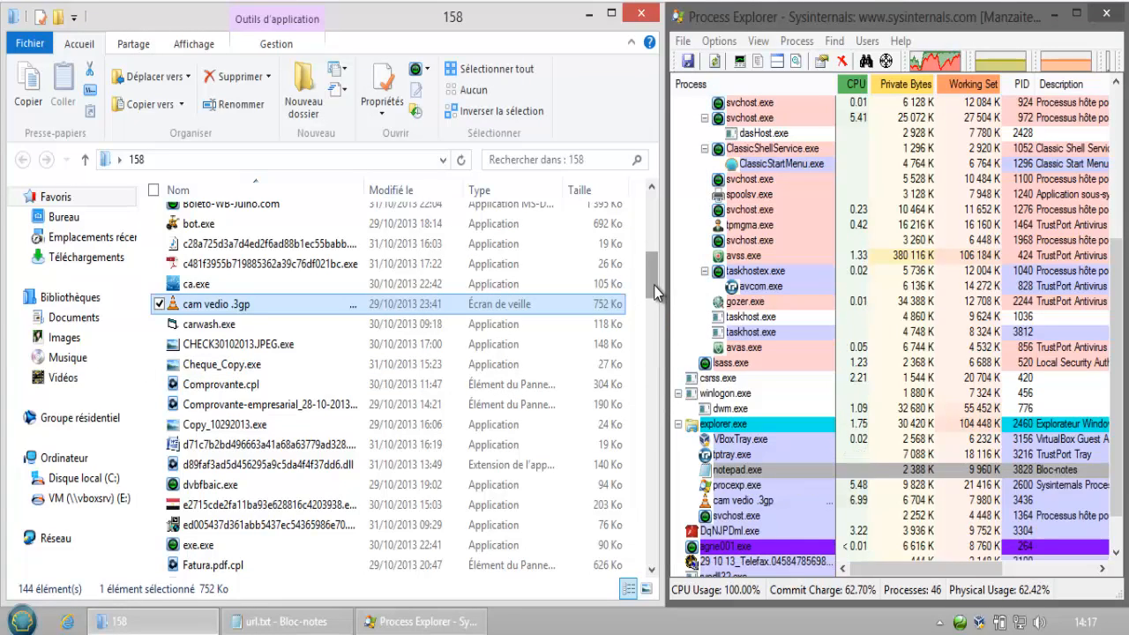
Run the sample starting with d71c7b2bd496663a41a68a63779ad328, close the virus alert, and block the application with the choice remembered
scroll(653, 291, "down", 2)
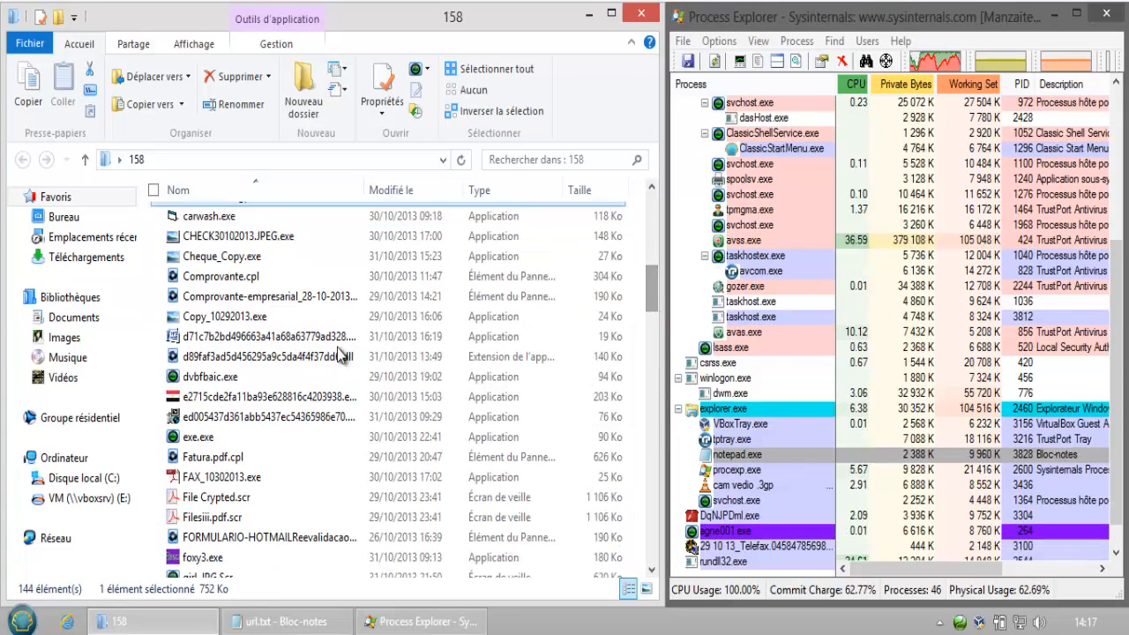
left_click(284, 344)
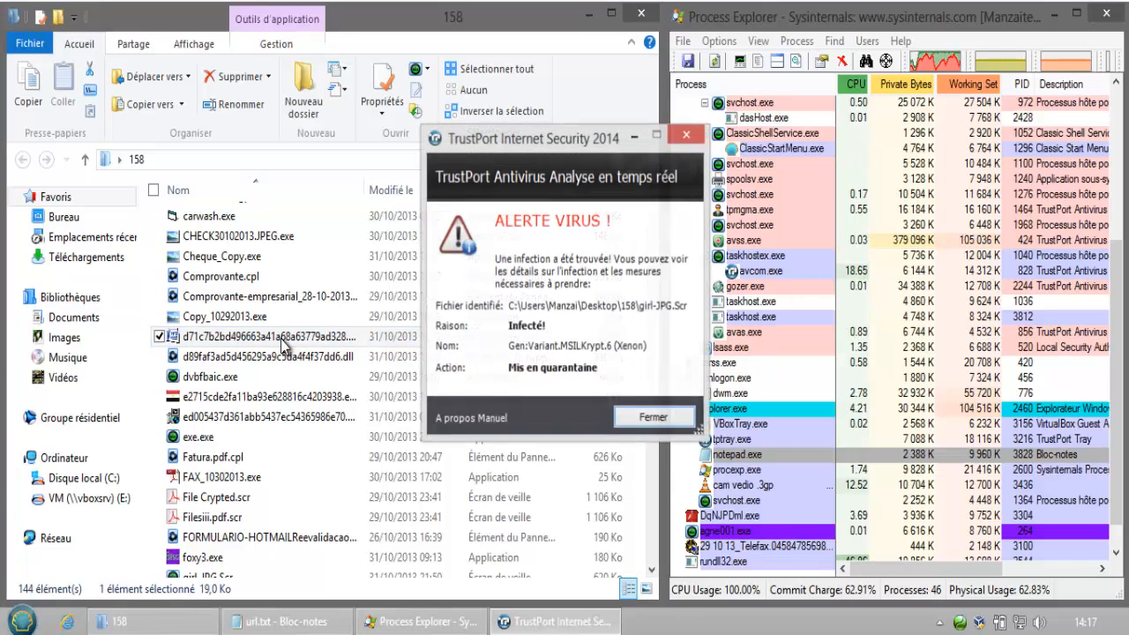
left_click(649, 420)
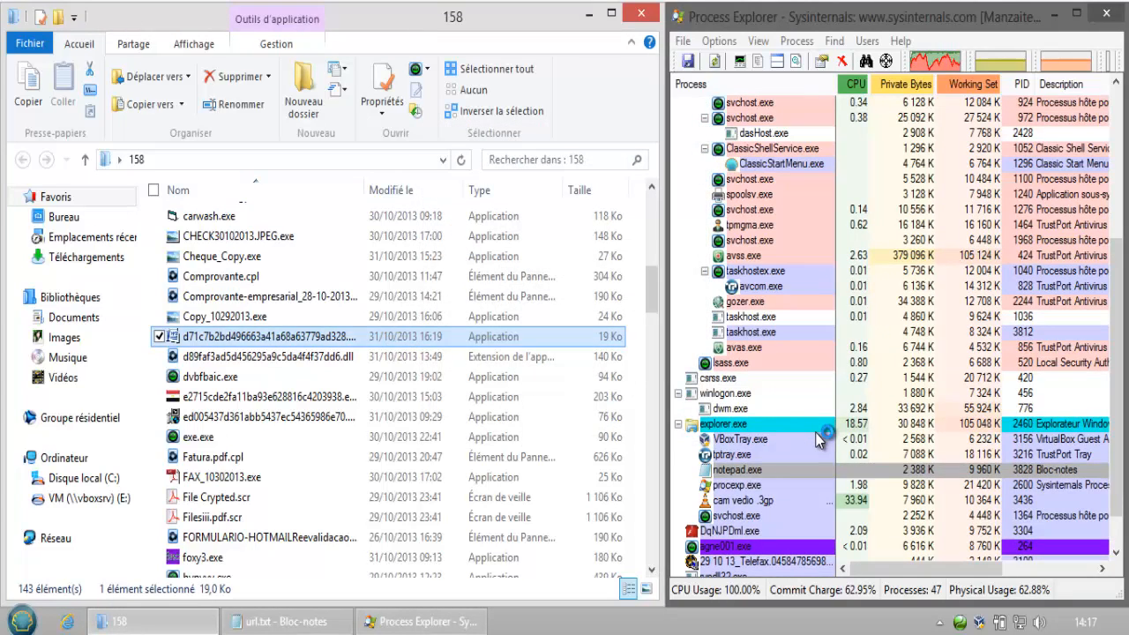
scroll(1091, 427, "down", 3)
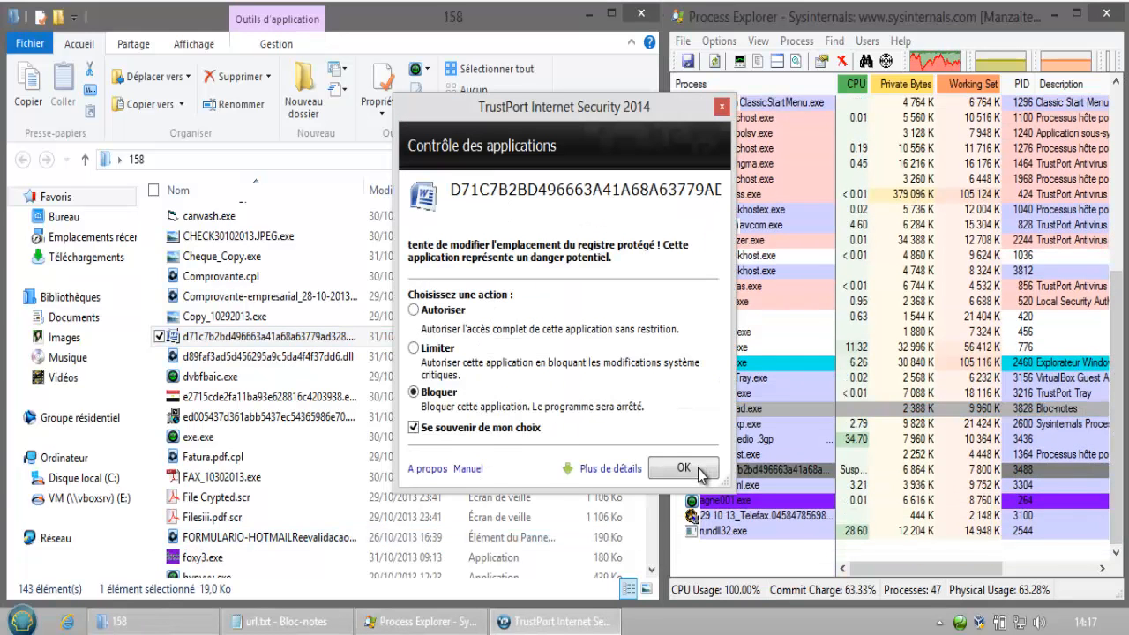
left_click(700, 470)
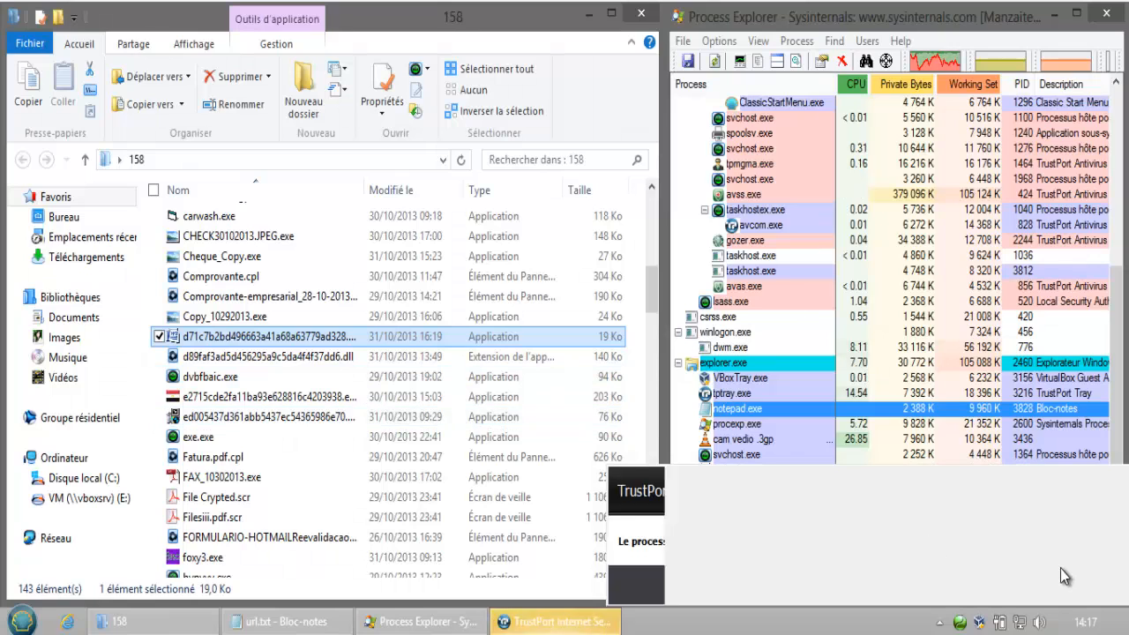
left_click(1071, 585)
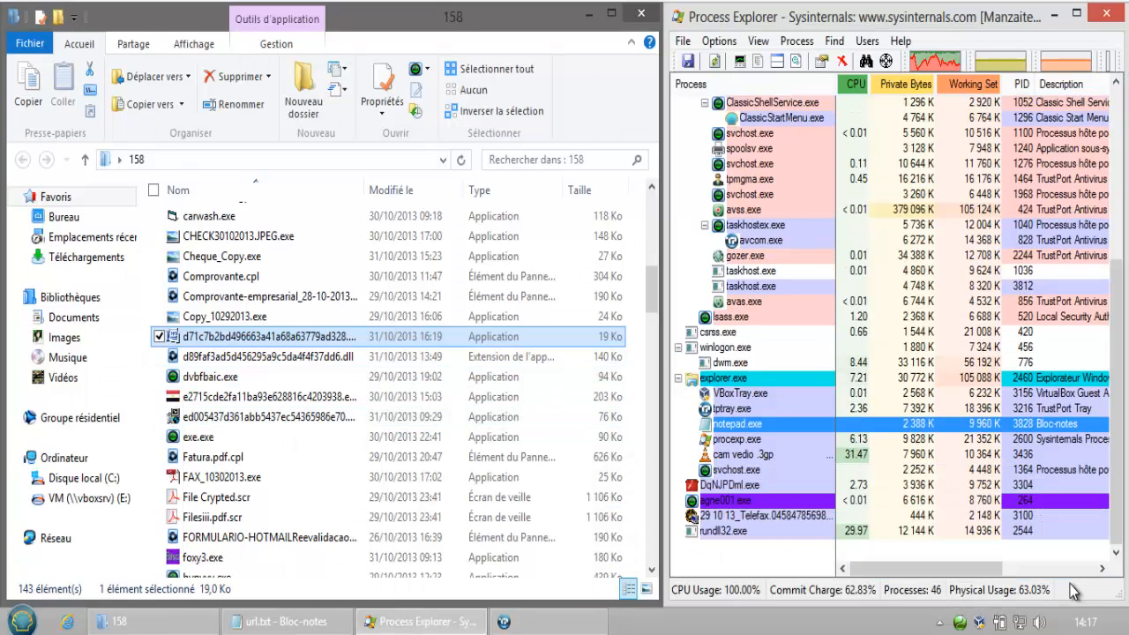
Run the e2715cde2fa11ba93e628816c4203938 sample, close the compatibility message, and inspect the cam vedio .3gp process in Process Explorer
left_click(203, 399)
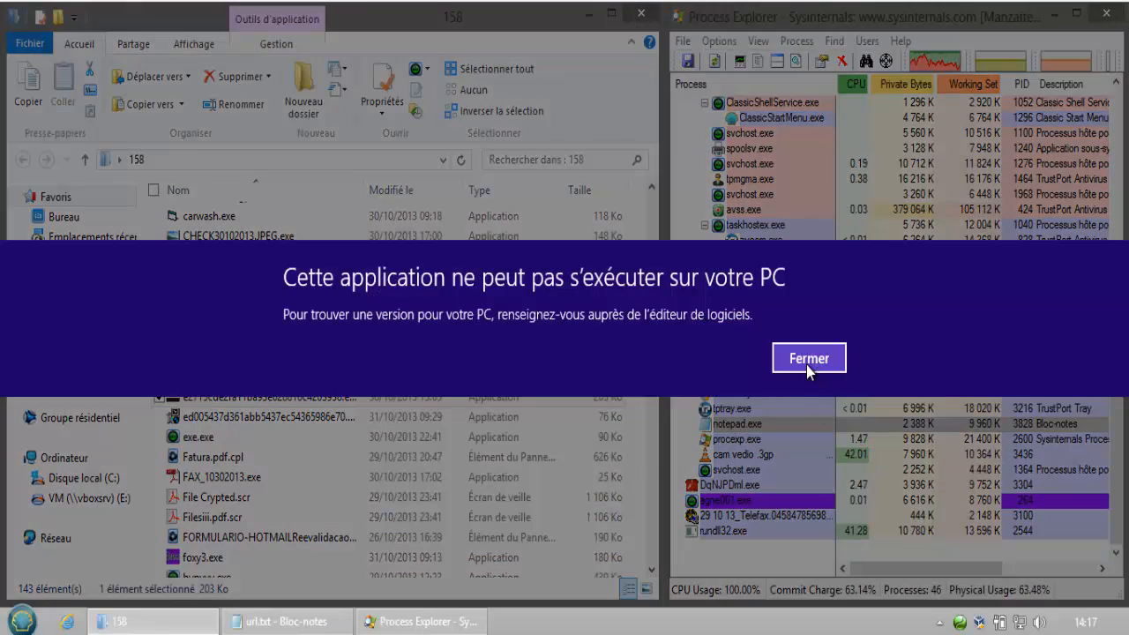
left_click(807, 360)
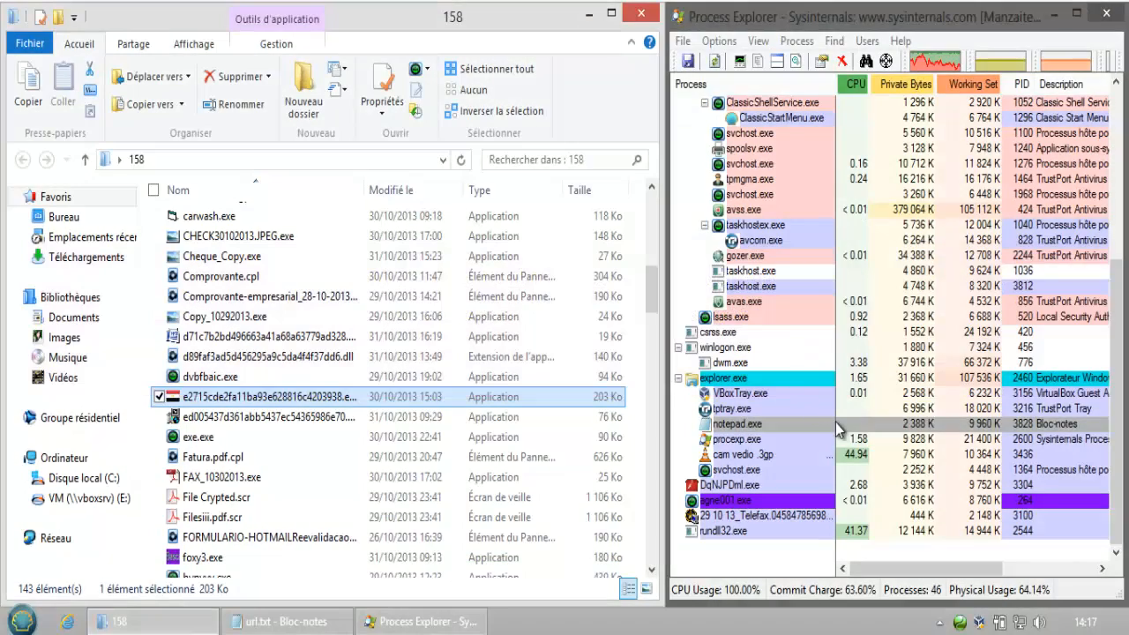
left_click(871, 457)
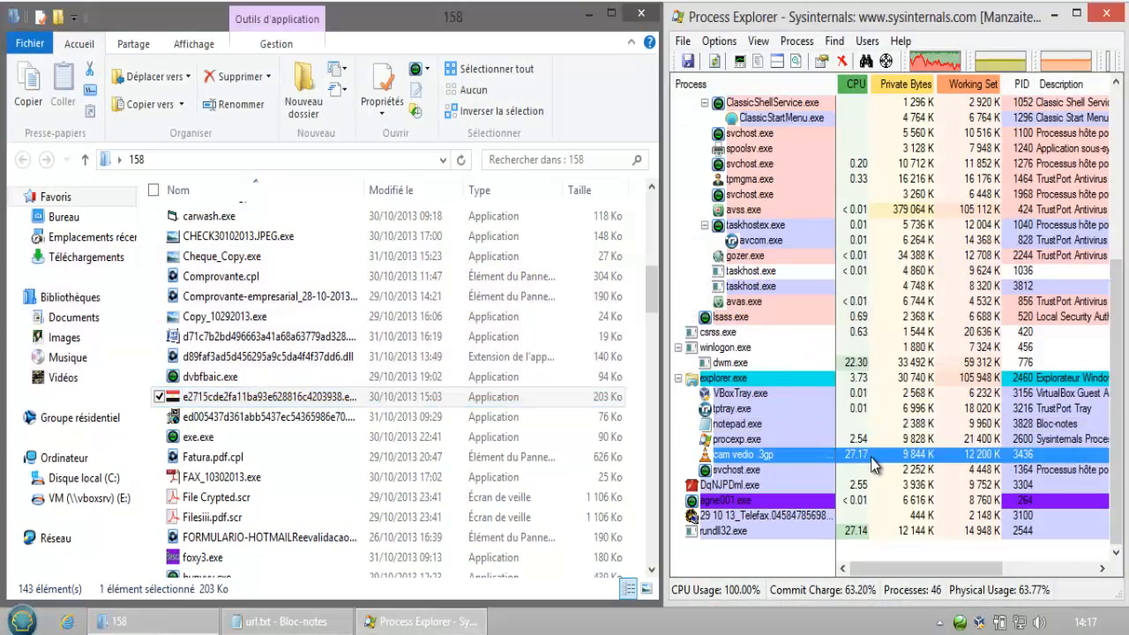
mouse_move(743, 455)
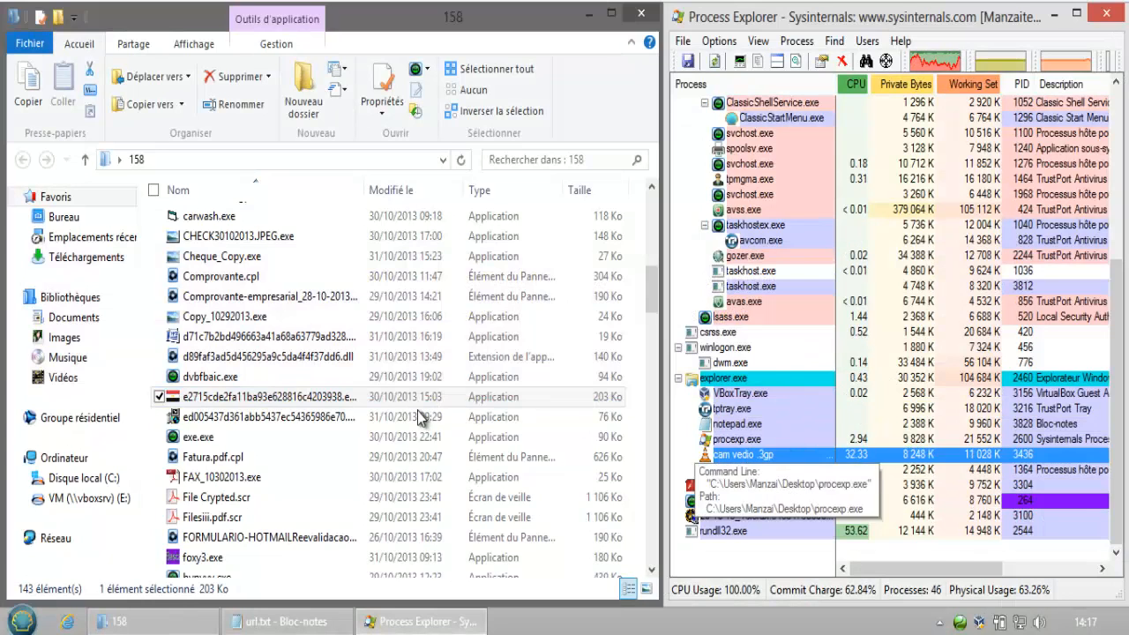
Run the FAX_10302013.exe and iexplore.exe samples, closing the virus alerts
double_click(224, 478)
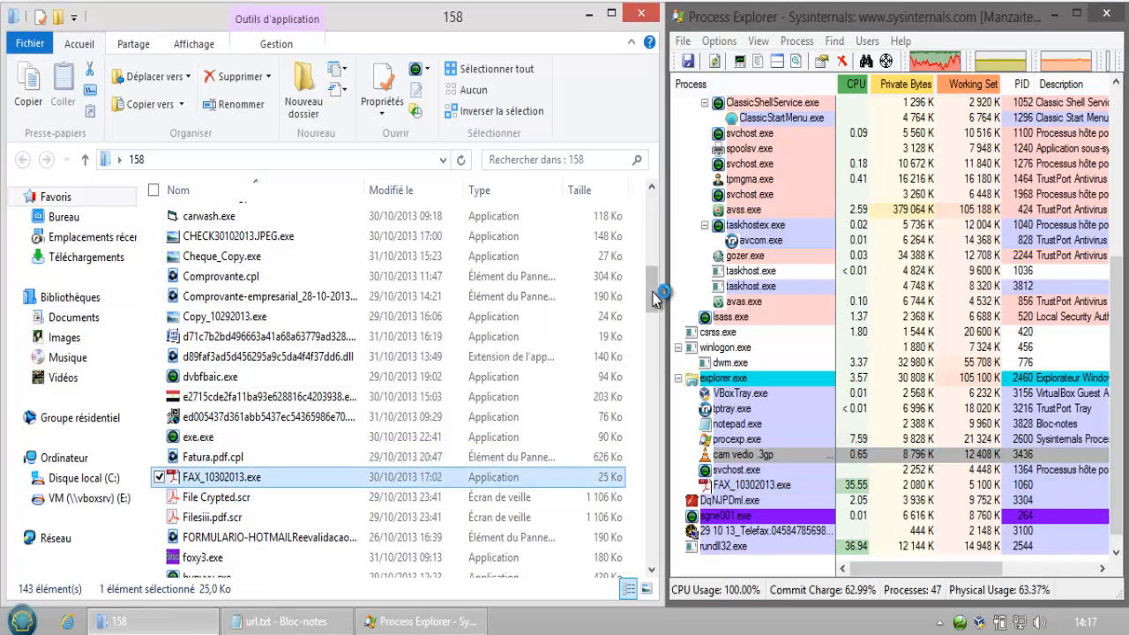
left_click_drag(657, 294, 654, 330)
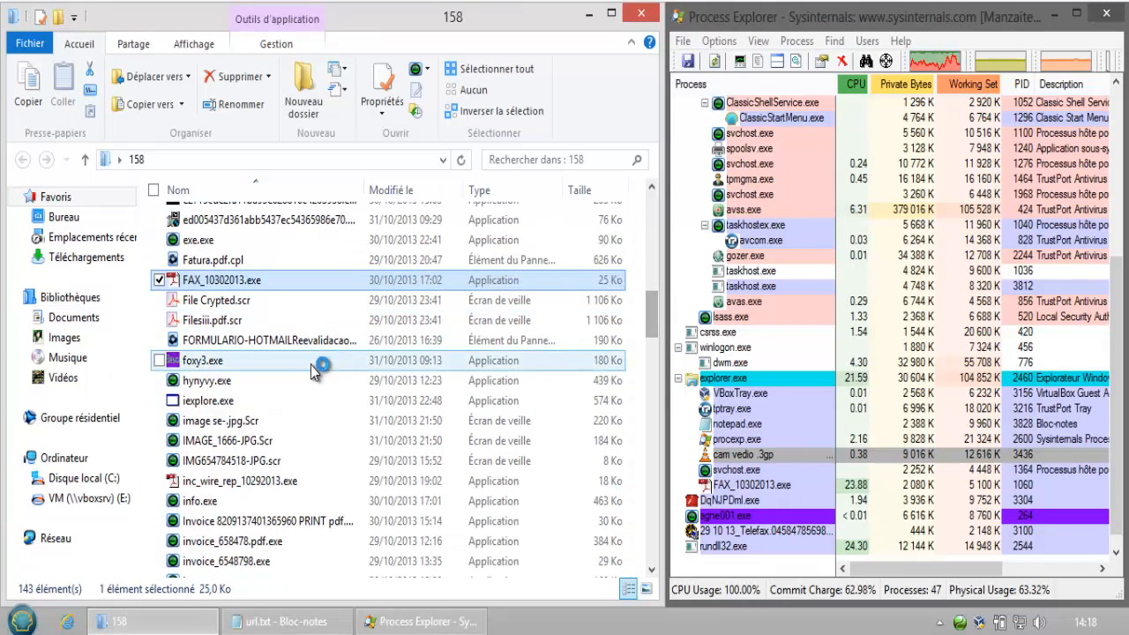
left_click(216, 406)
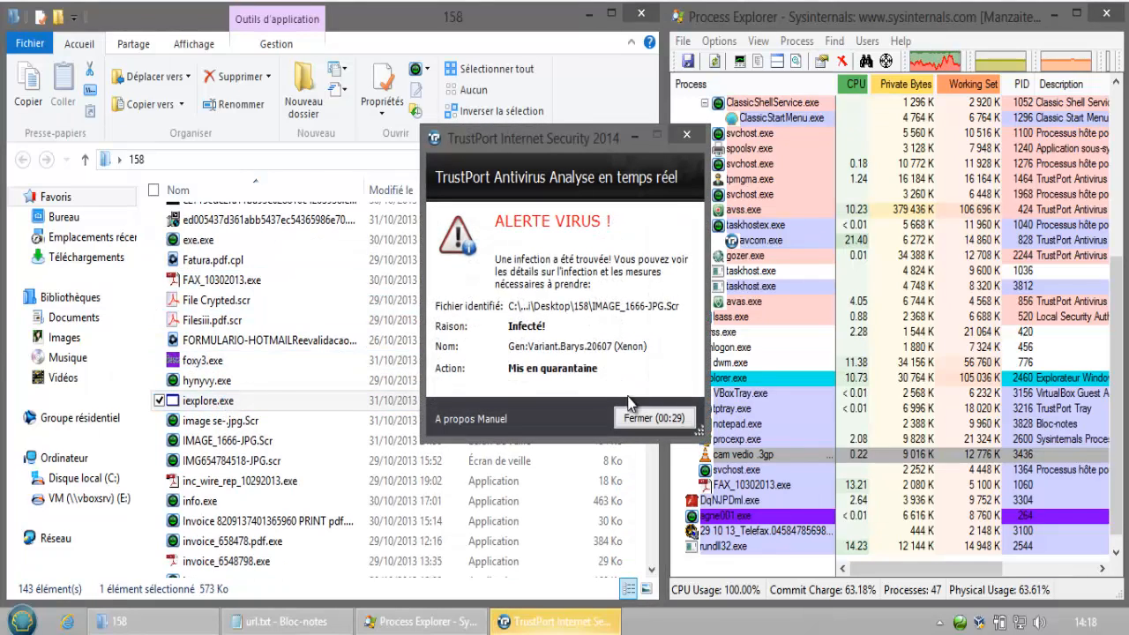
left_click(651, 417)
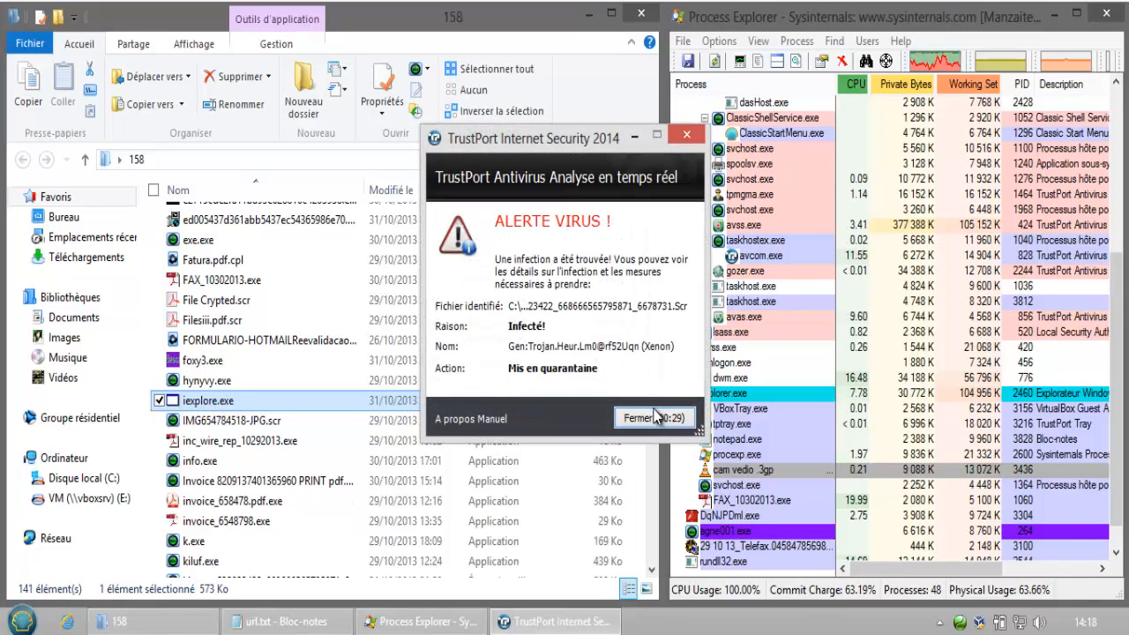
left_click(654, 417)
left_click(263, 404)
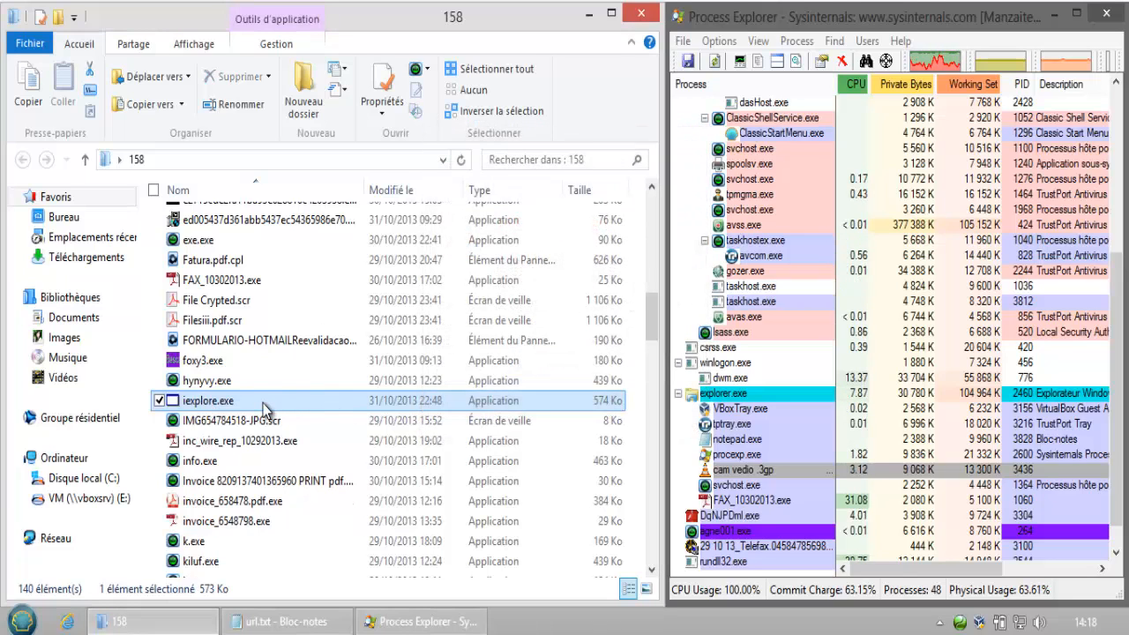
double_click(264, 402)
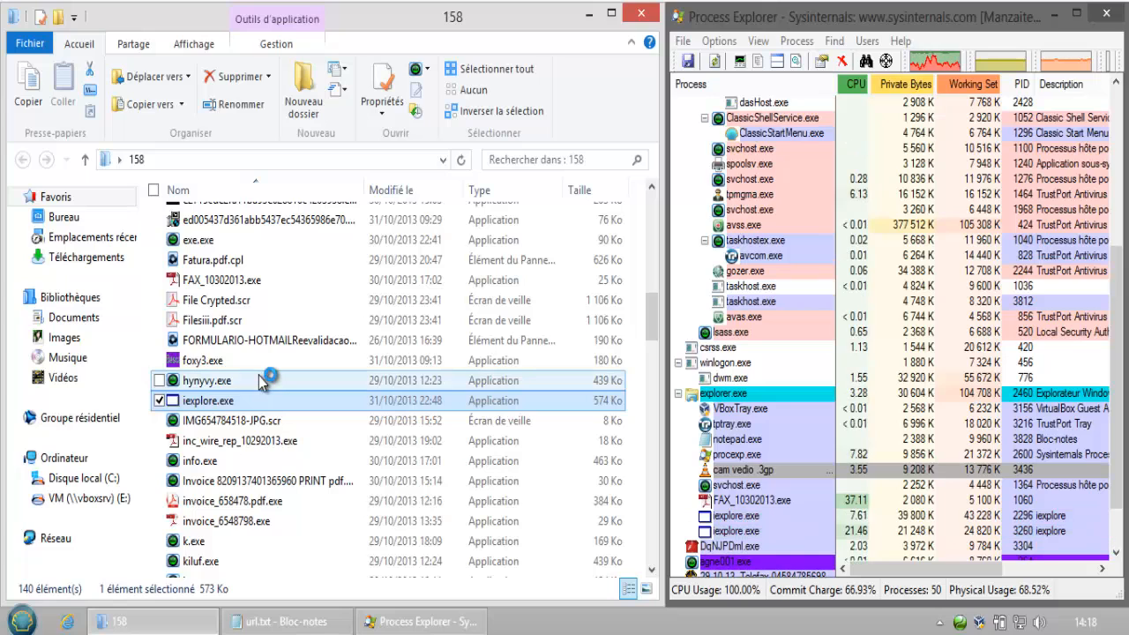
Run hynyvy.exe, and block FAX_10302013.exe and the cam vedio .3gp screensaver with the choice remembered
left_click(263, 380)
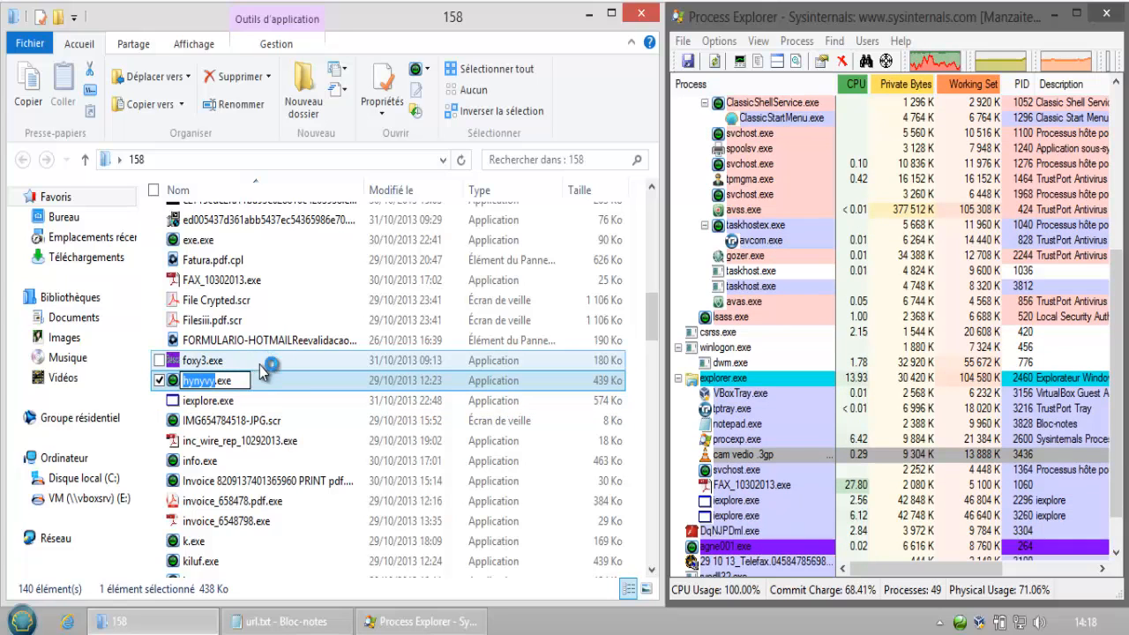
left_click(269, 378)
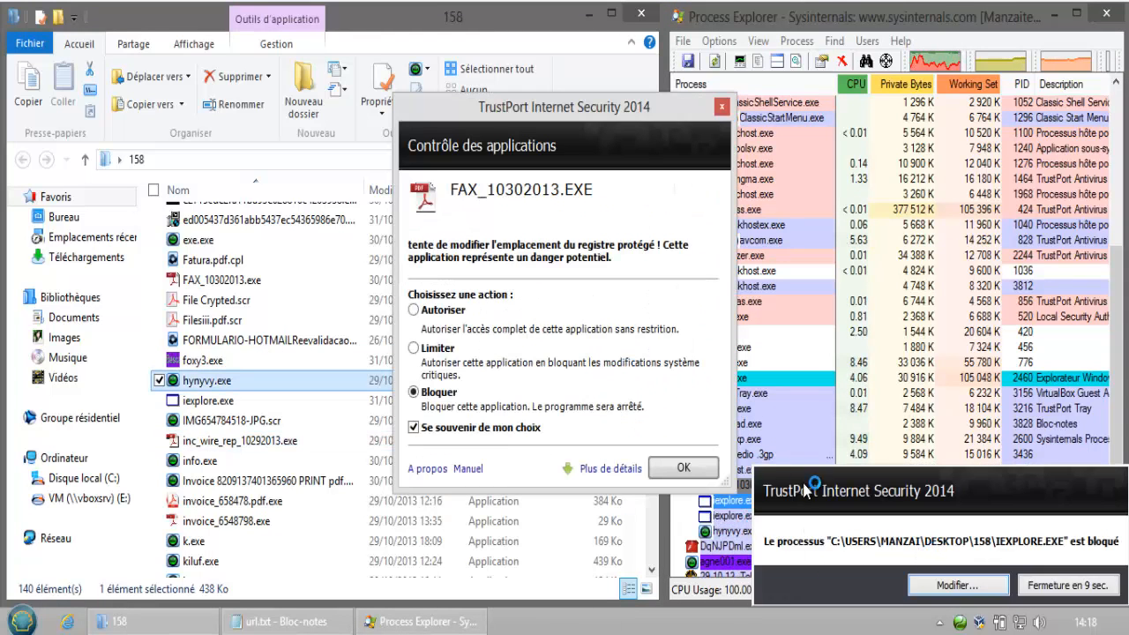
left_click(704, 466)
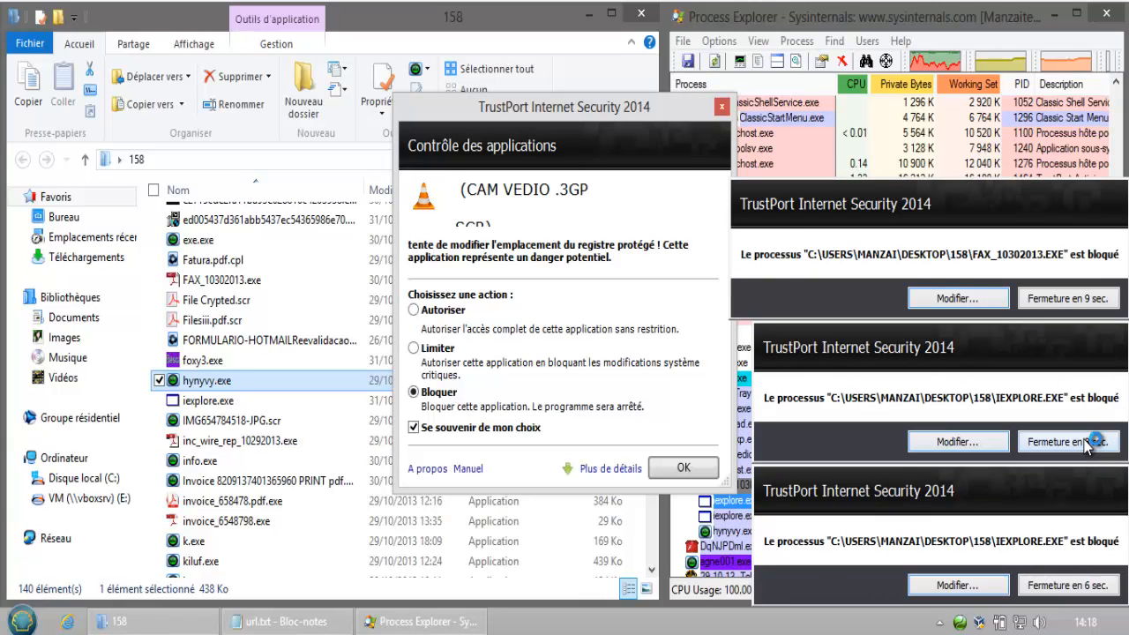
left_click(684, 468)
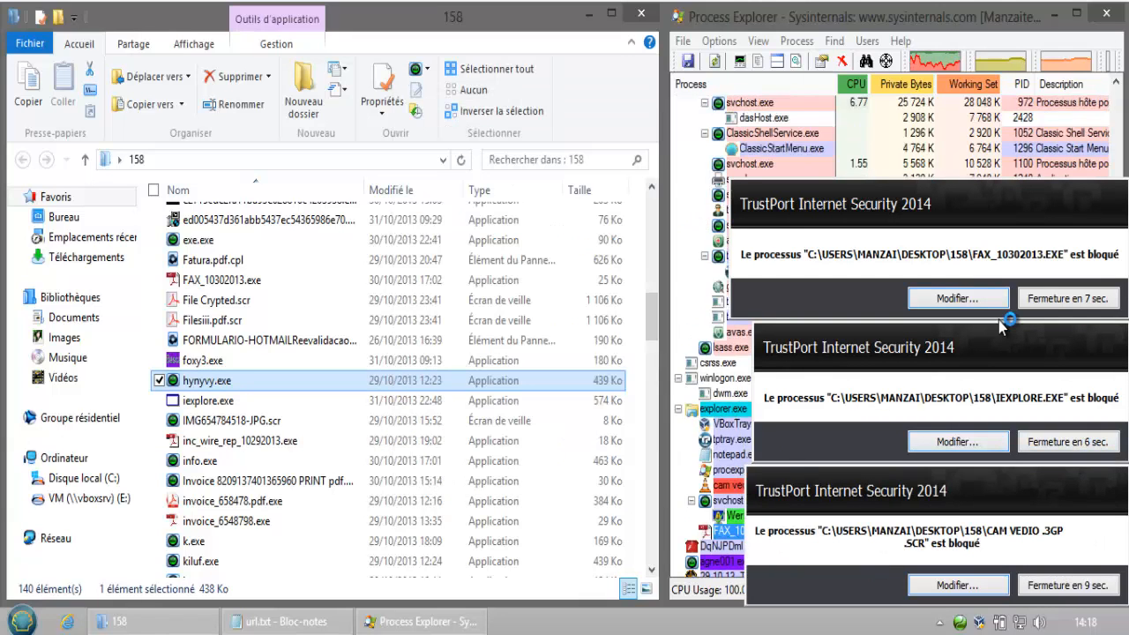
Dismiss the blocked-process notifications and close the browser window loading nfe.fazenda.gov.br
left_click(1054, 298)
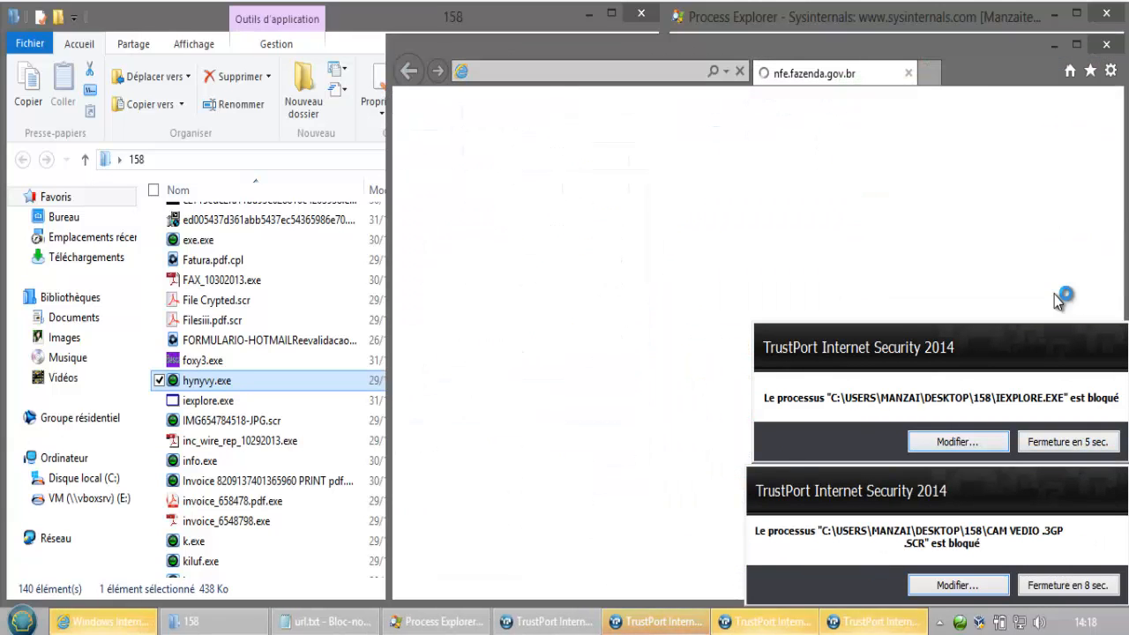
left_click(1111, 46)
left_click(1079, 441)
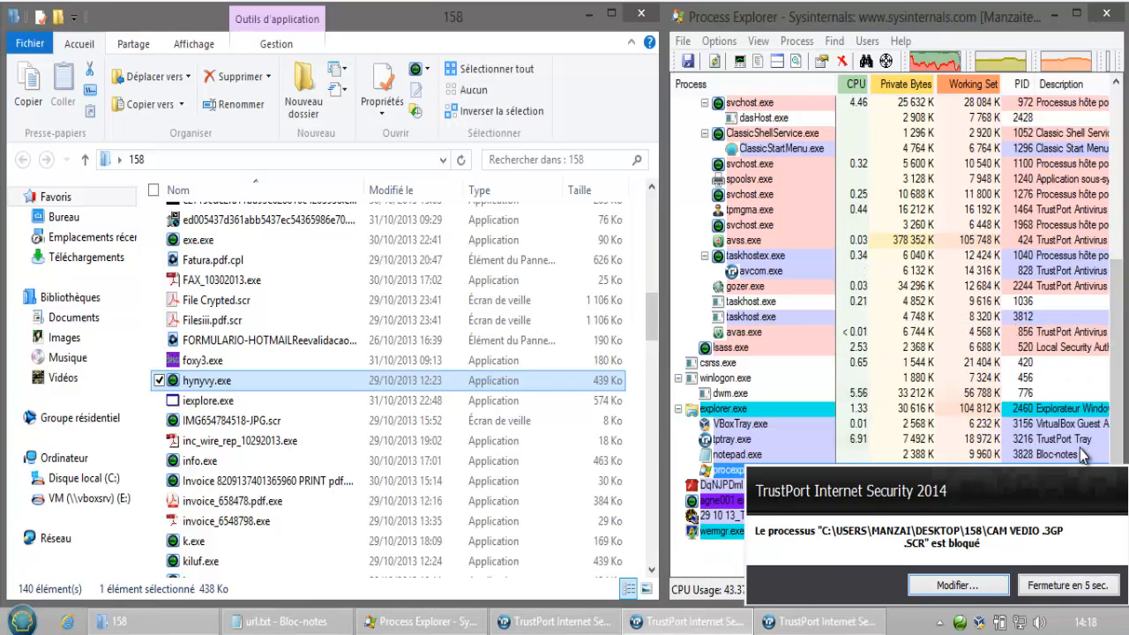
left_click(1080, 588)
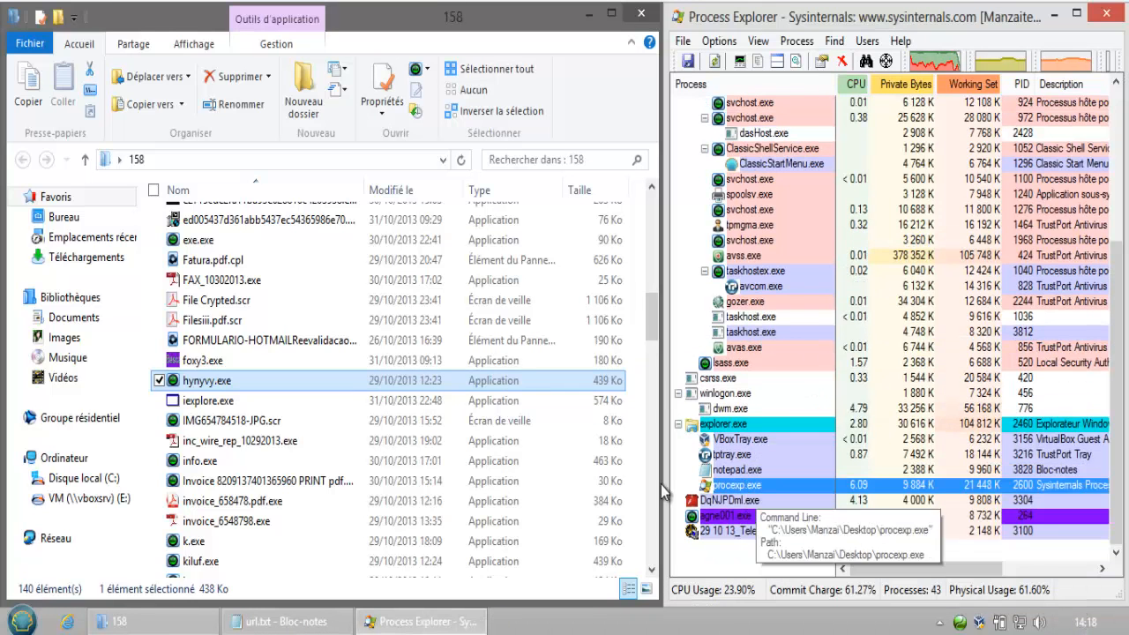
Run IMG654784518-JPG.scr, block it at the application control prompt and close the virus alert
double_click(501, 420)
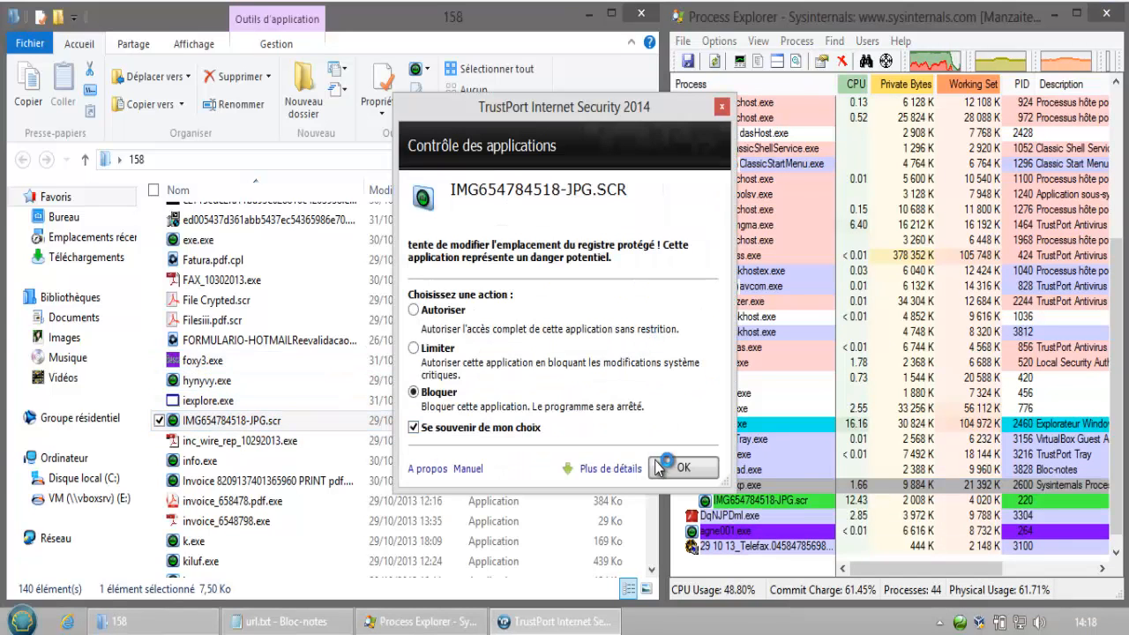
left_click_drag(649, 319, 650, 334)
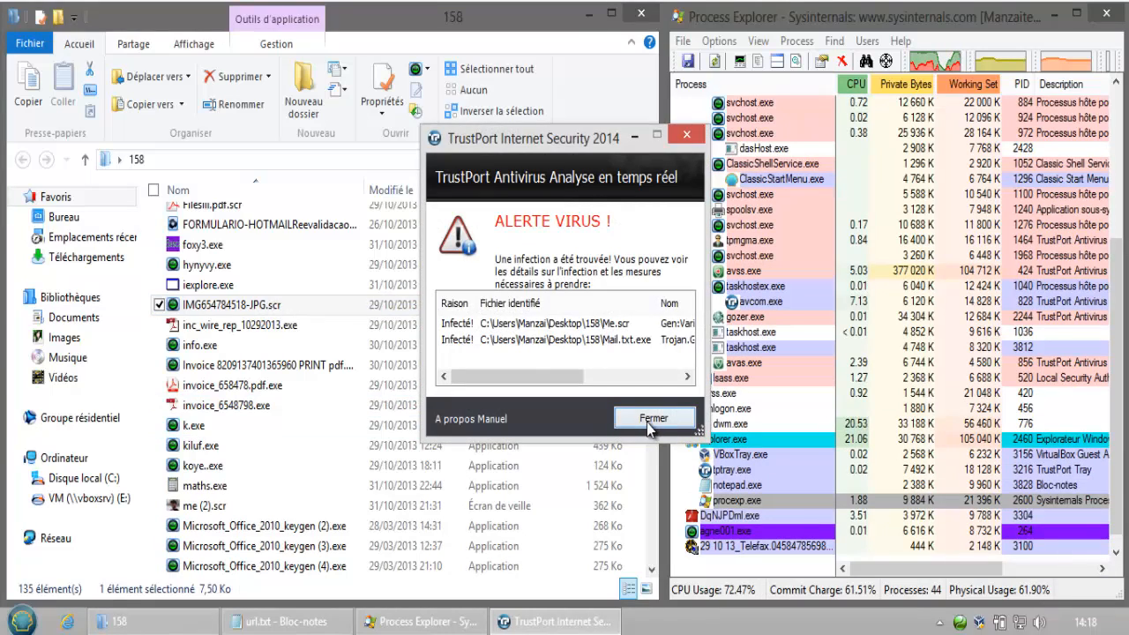
left_click(651, 418)
Run invoice_658478.pdf.exe, block it with the choice remembered and dismiss the notification
left_click(495, 388)
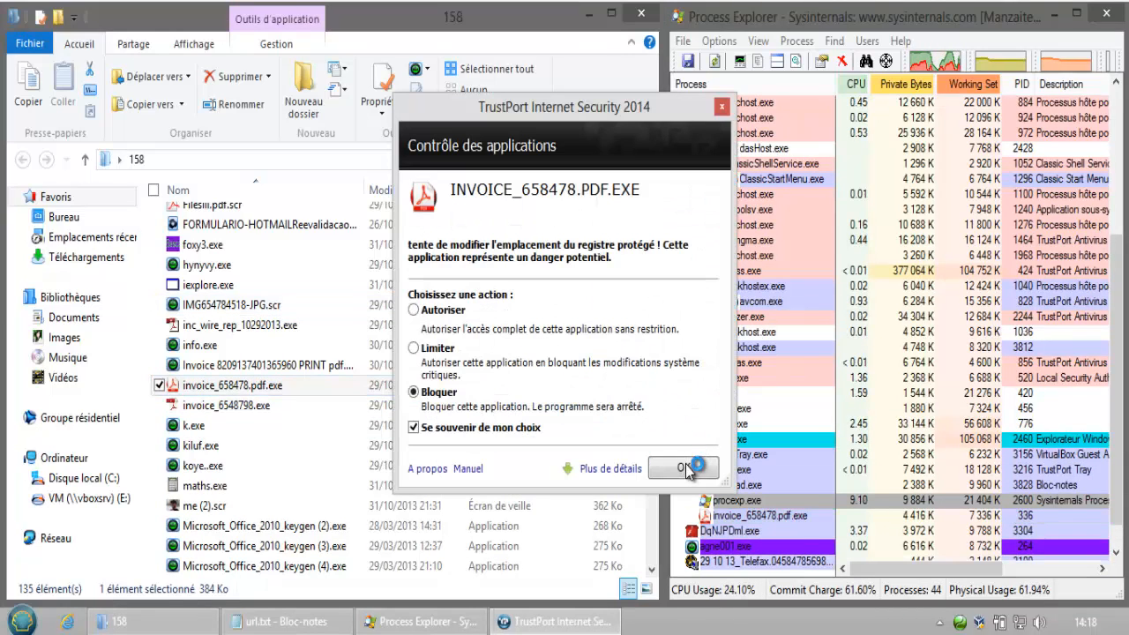
left_click(687, 469)
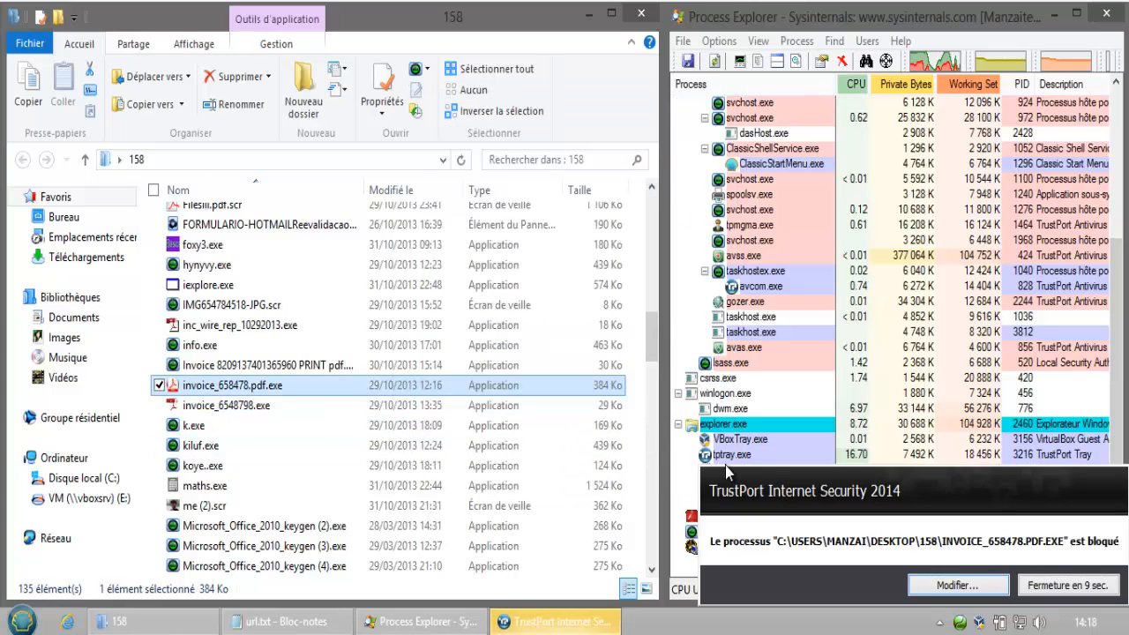
left_click(1046, 585)
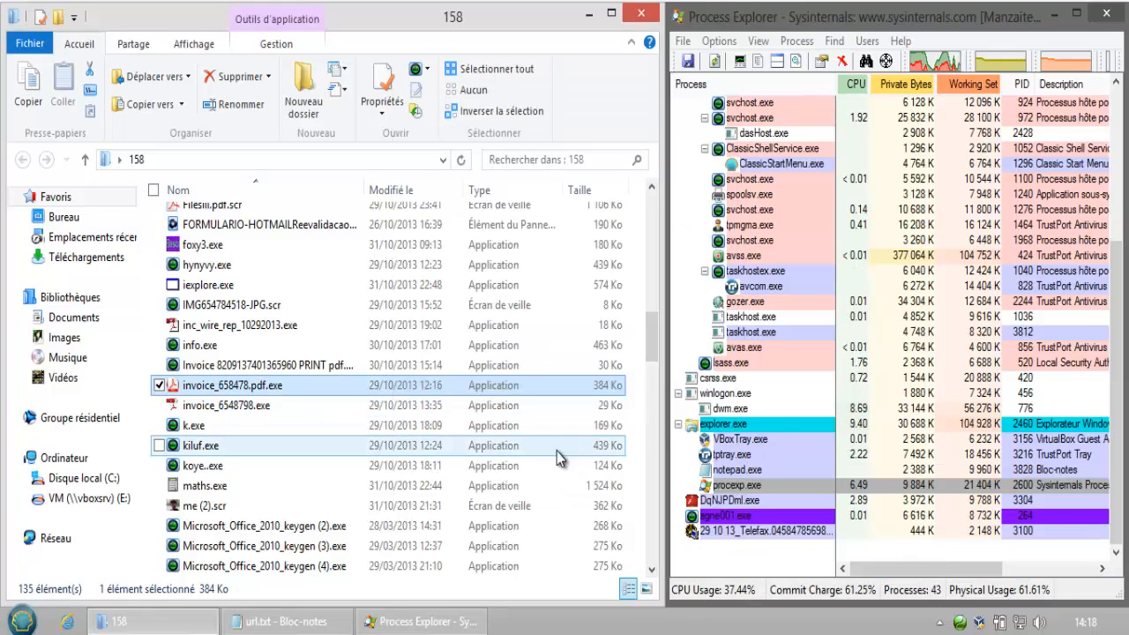
Run me (2).scr, block it with the choice remembered and dismiss the notification
double_click(418, 504)
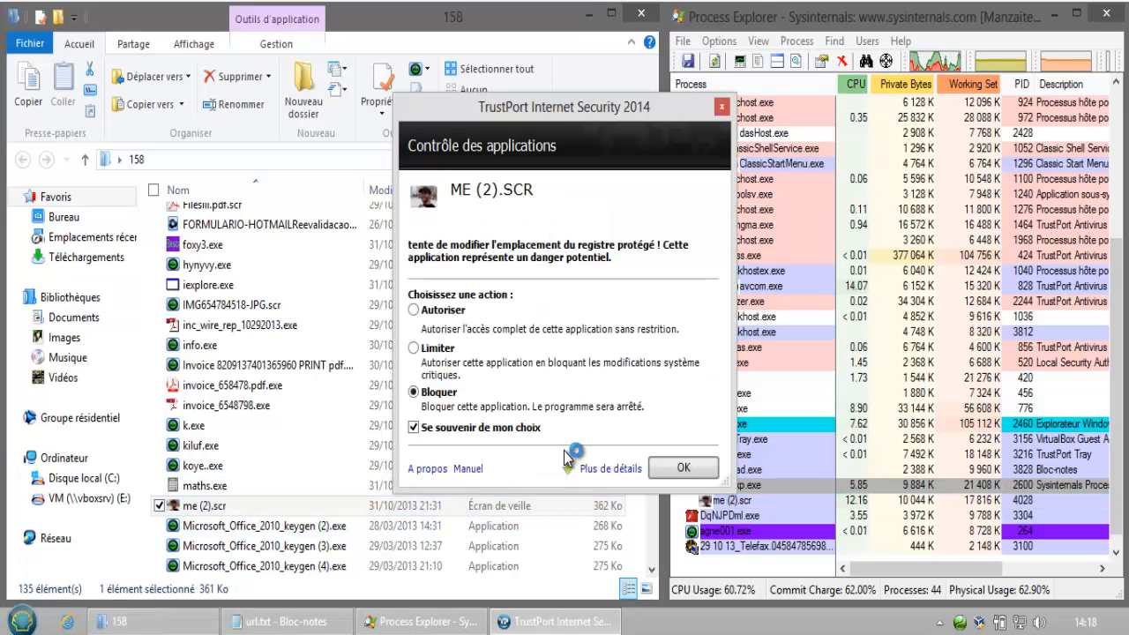
left_click(670, 467)
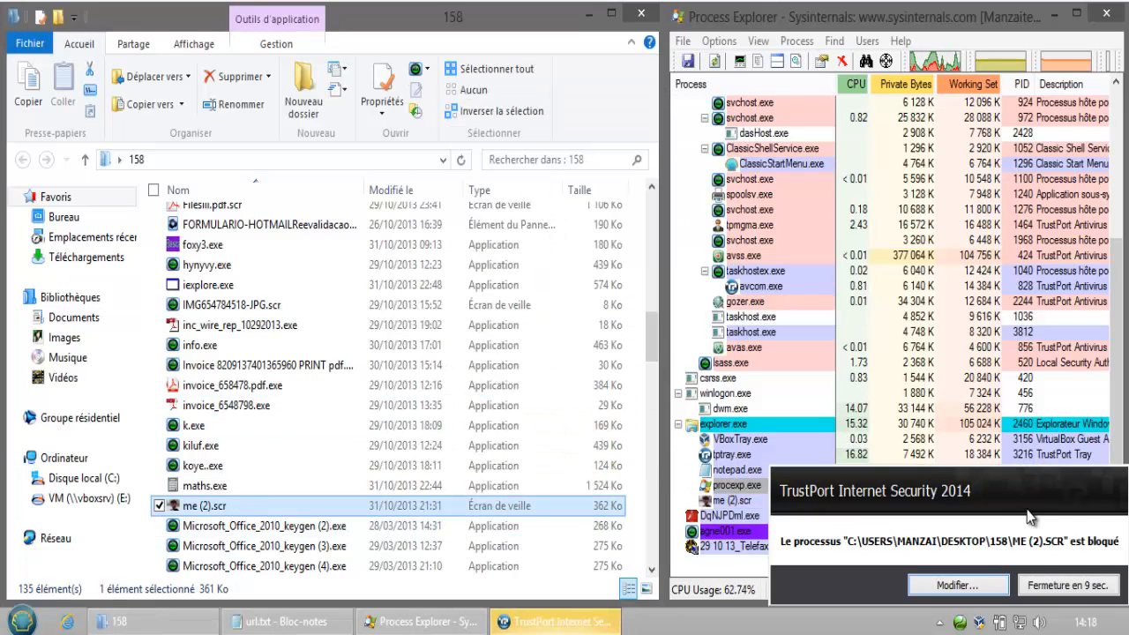
left_click(1056, 588)
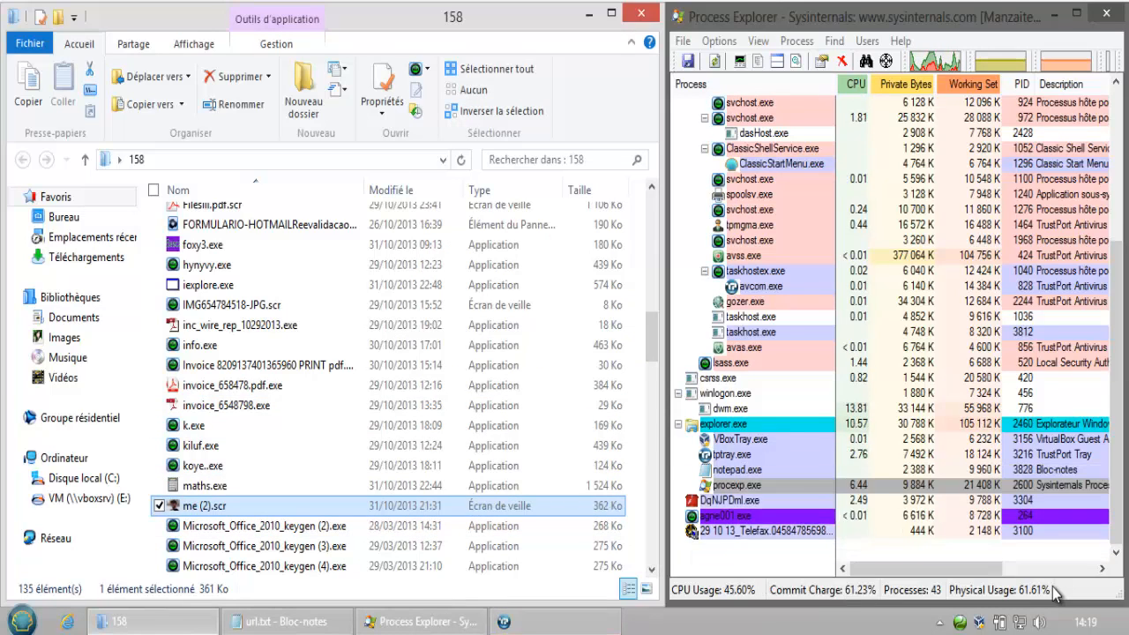
Run koye..exe, close the virus alert, block the application with the choice remembered and dismiss the notification
double_click(388, 466)
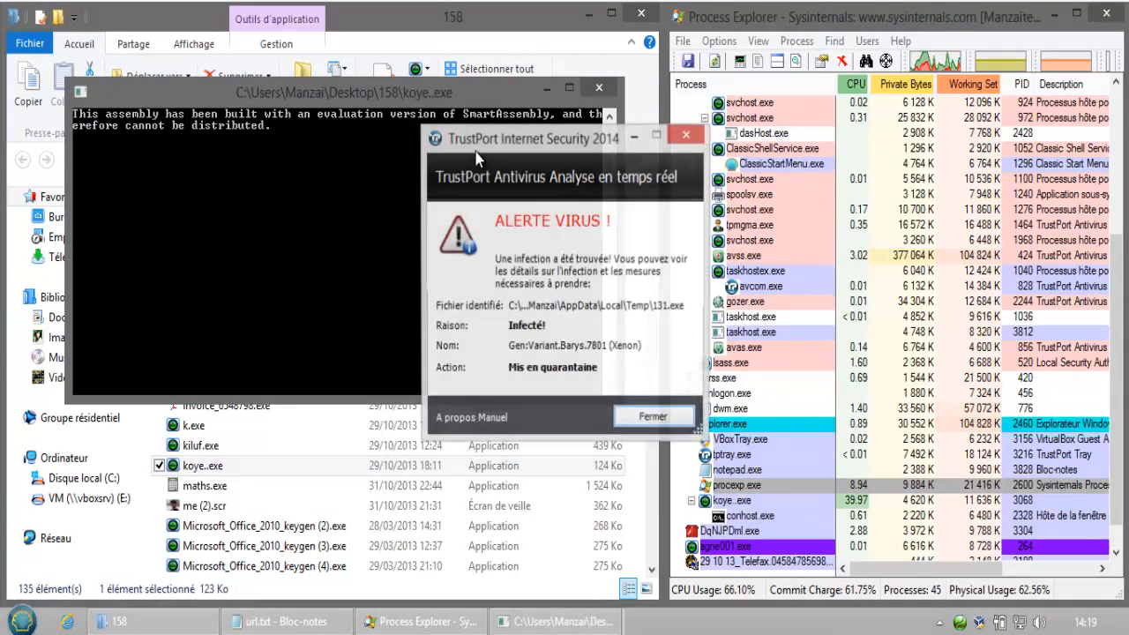
left_click(656, 425)
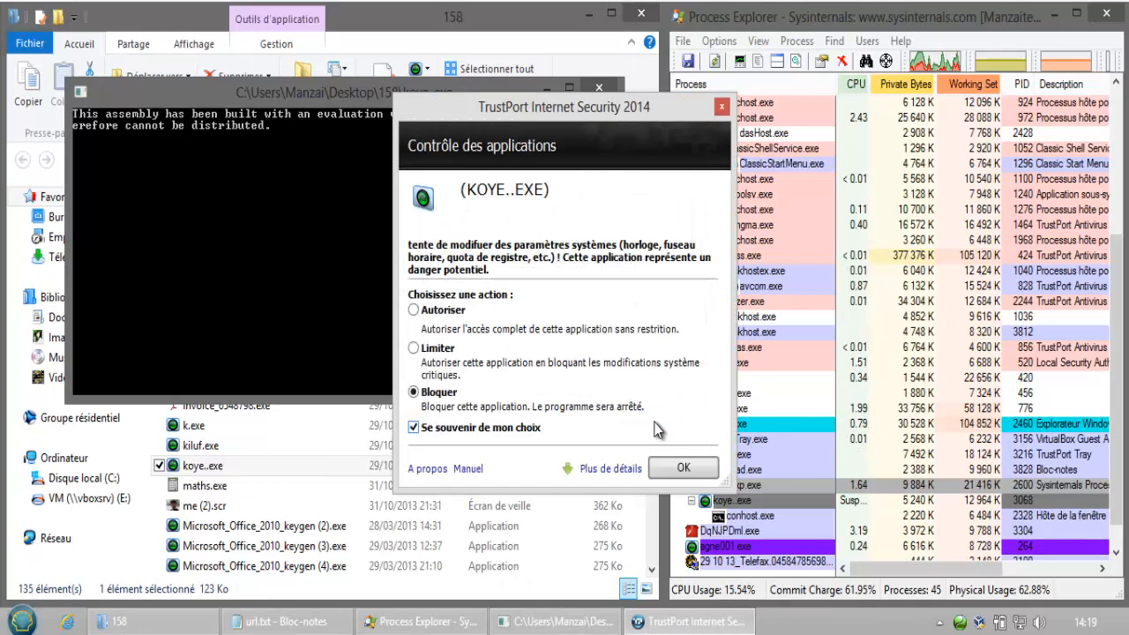
left_click(679, 470)
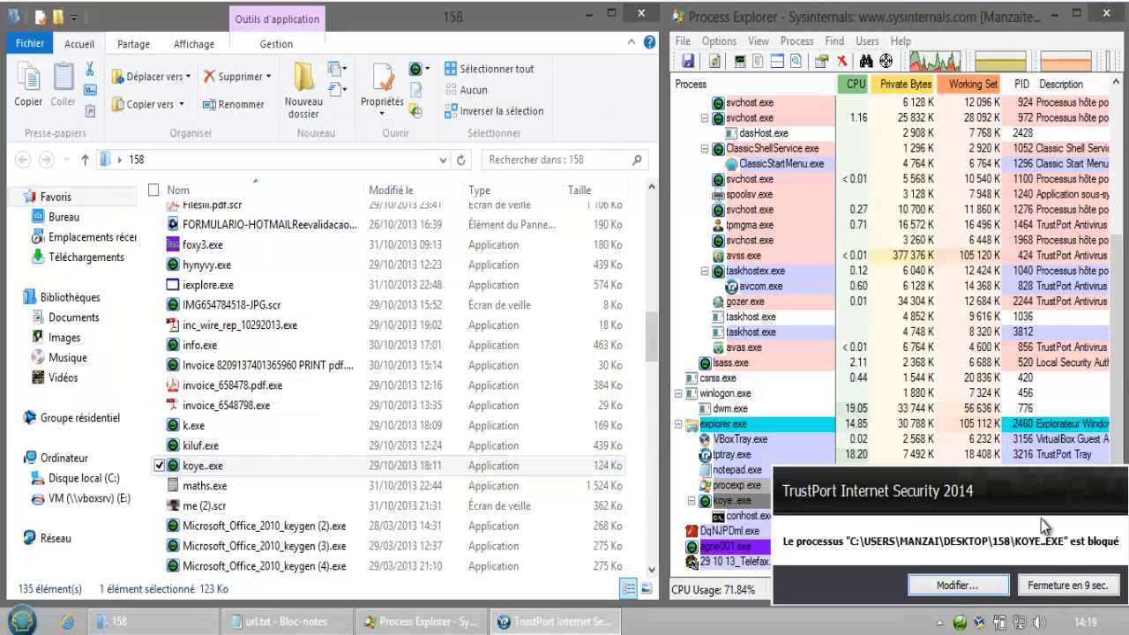
left_click(1068, 586)
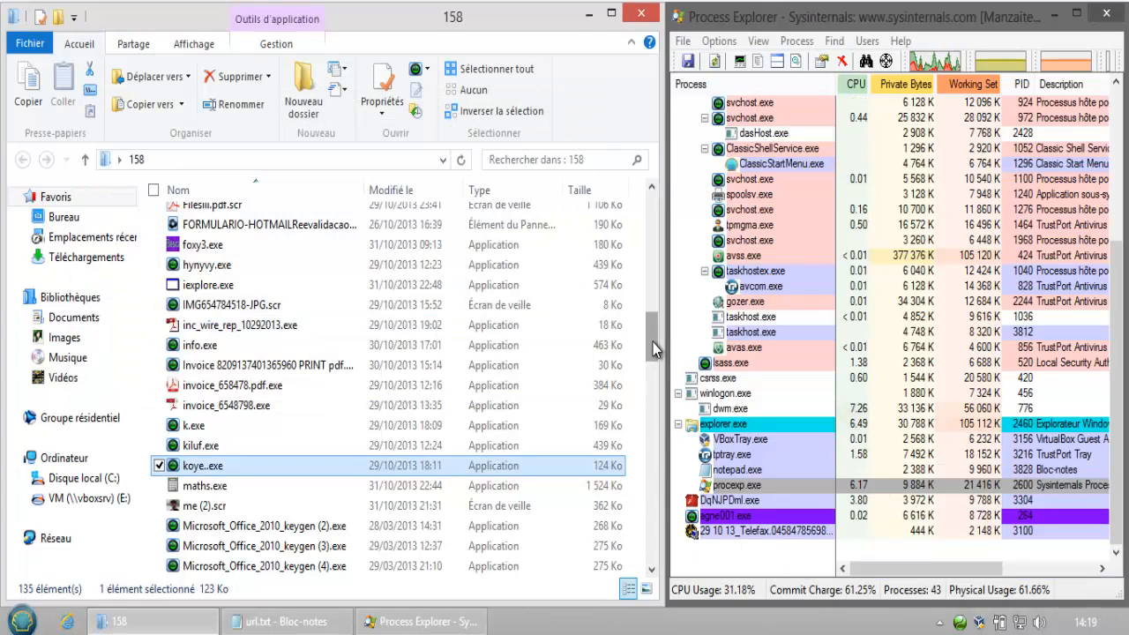
Run the samples mussage.exe, Montage_Photo_01.exe, Montage_Photo_001-JPG.scr and mmmm.exe
left_click_drag(653, 348, 654, 380)
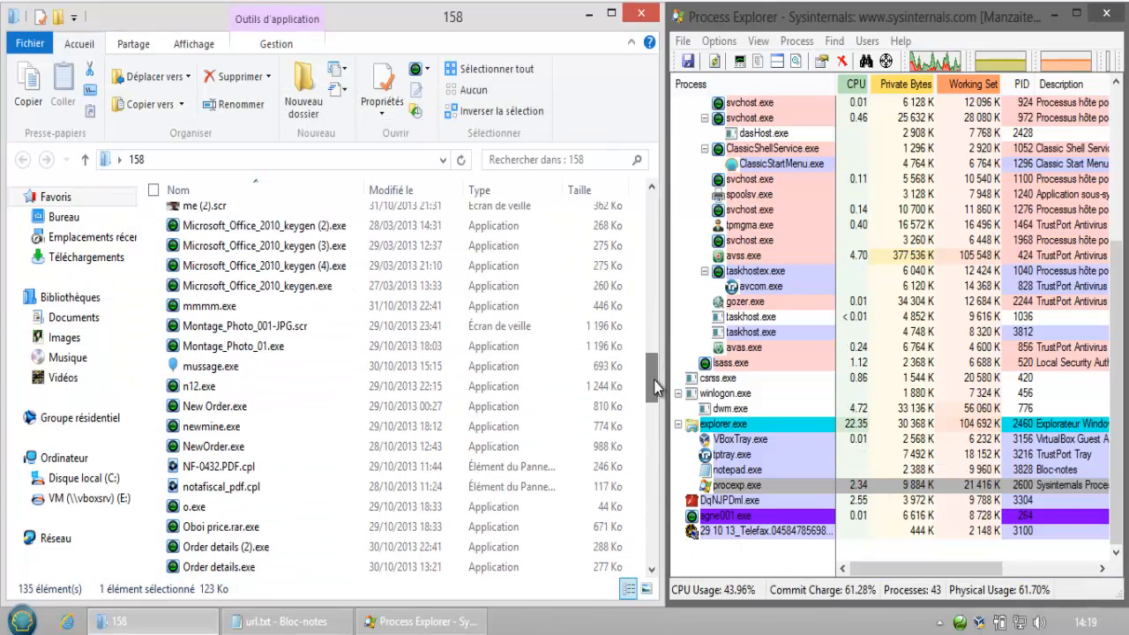
left_click(214, 371)
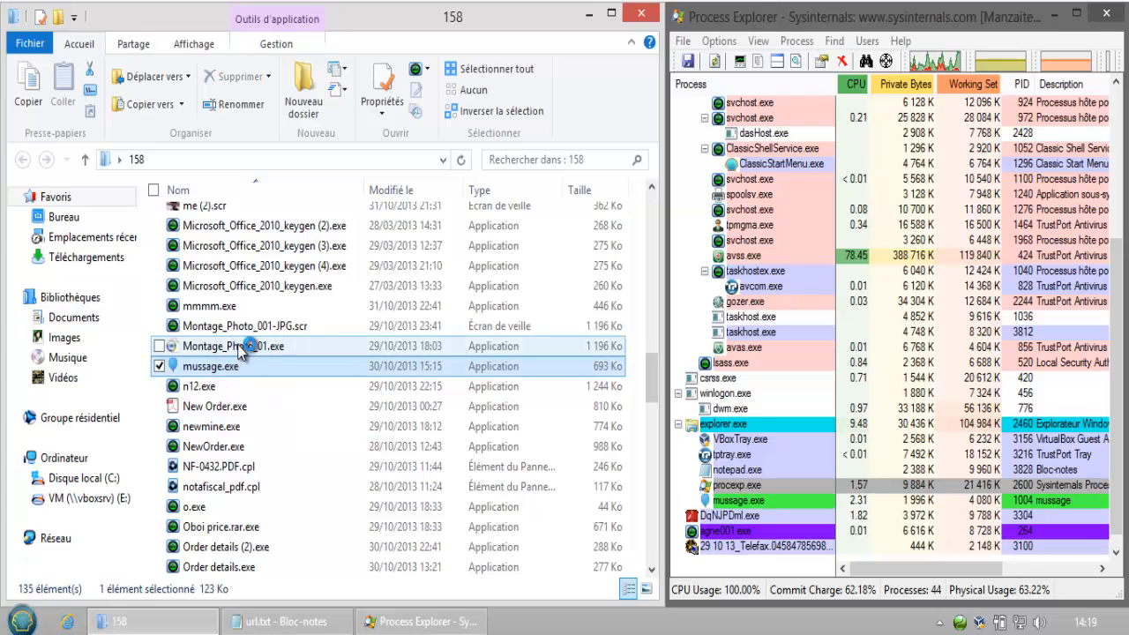
left_click(238, 346)
left_click(250, 328)
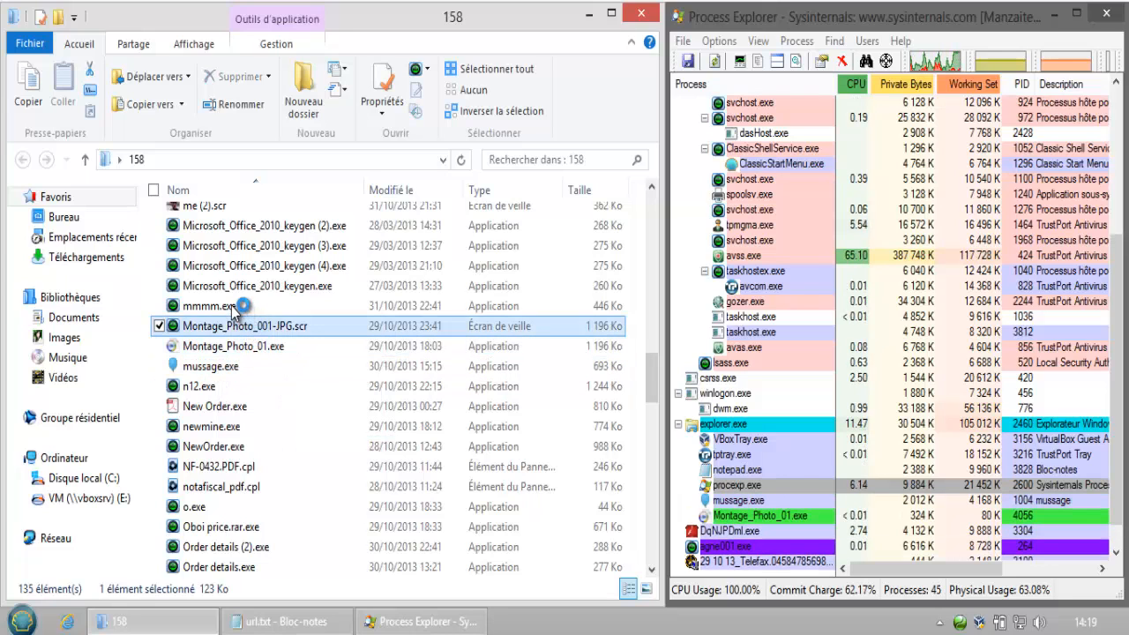
left_click(241, 308)
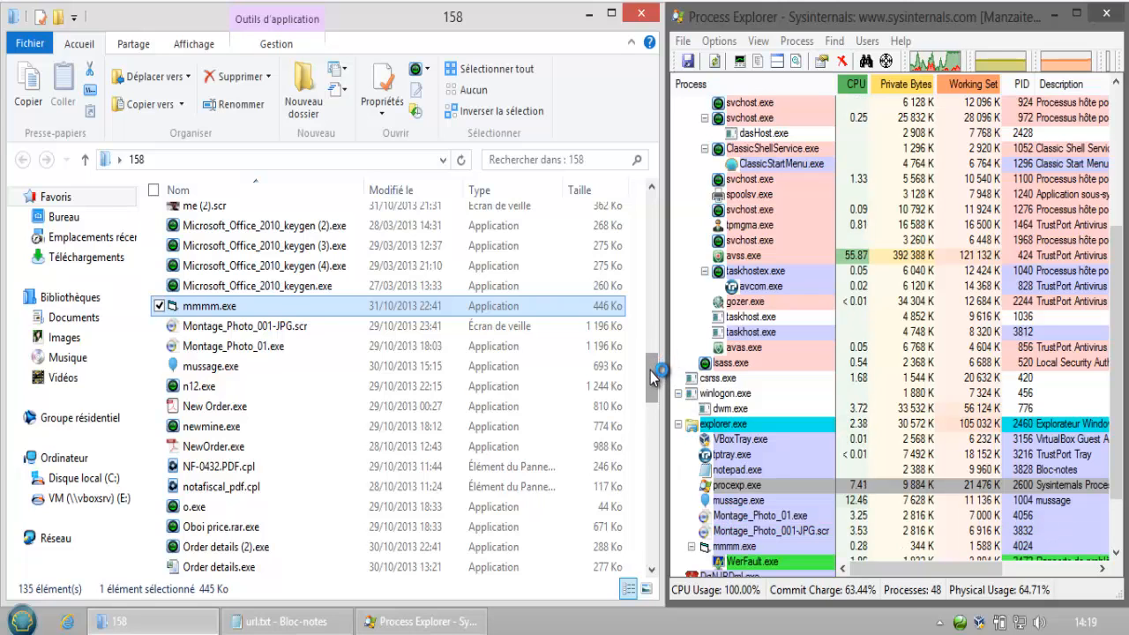
Run notafiscal_pdf.cpl and o.exe, and close the virus alert listing the infected files
left_click_drag(650, 371, 650, 382)
left_click(208, 380)
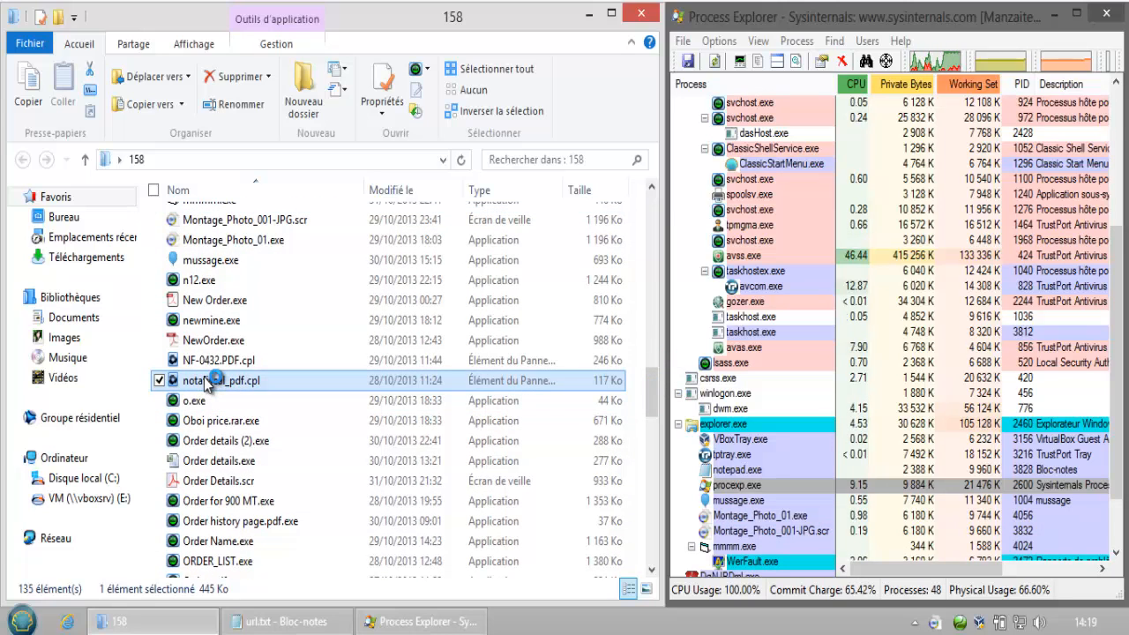
double_click(202, 400)
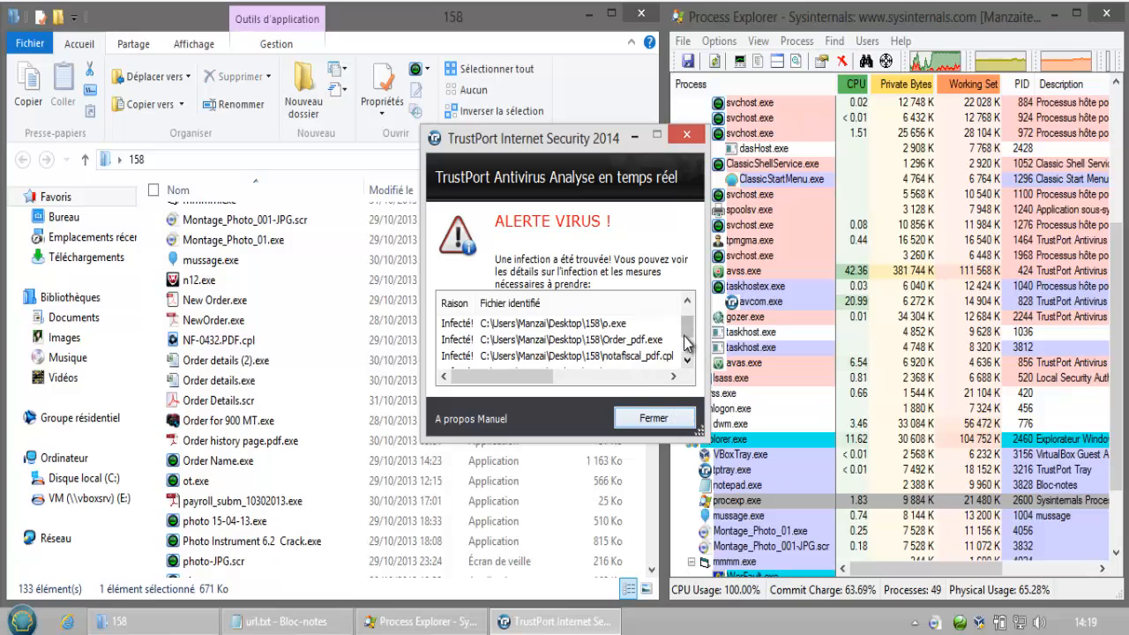
left_click(653, 418)
Select the Montage_Photo_01.exe process in Process Explorer to inspect the running samples, and close the virus alerts
left_click(725, 530)
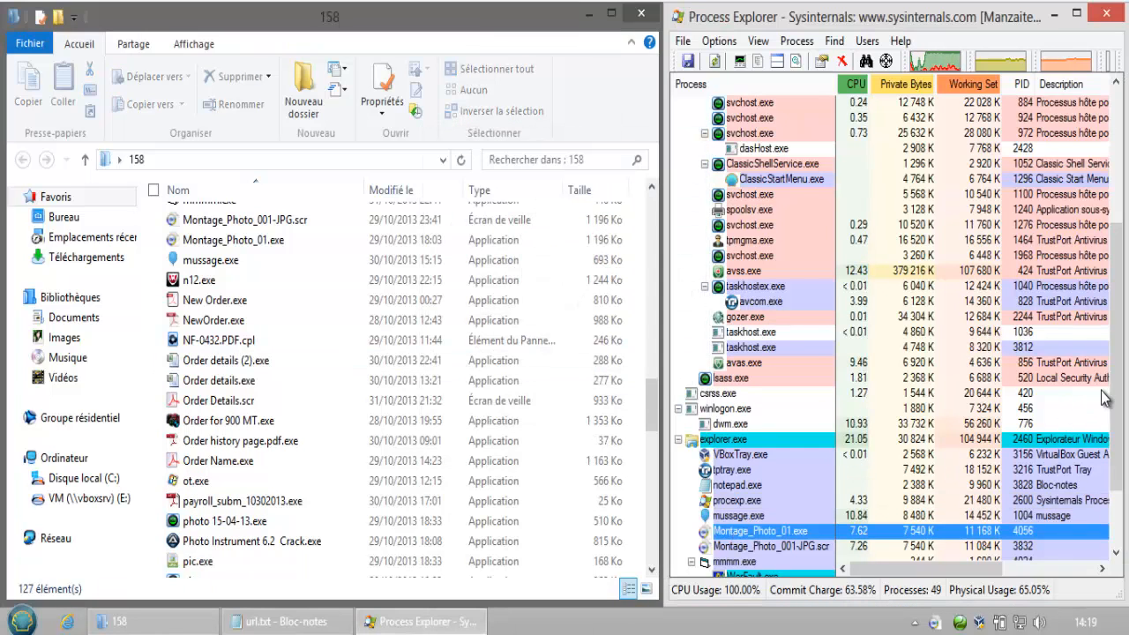
scroll(883, 459, "down", 2)
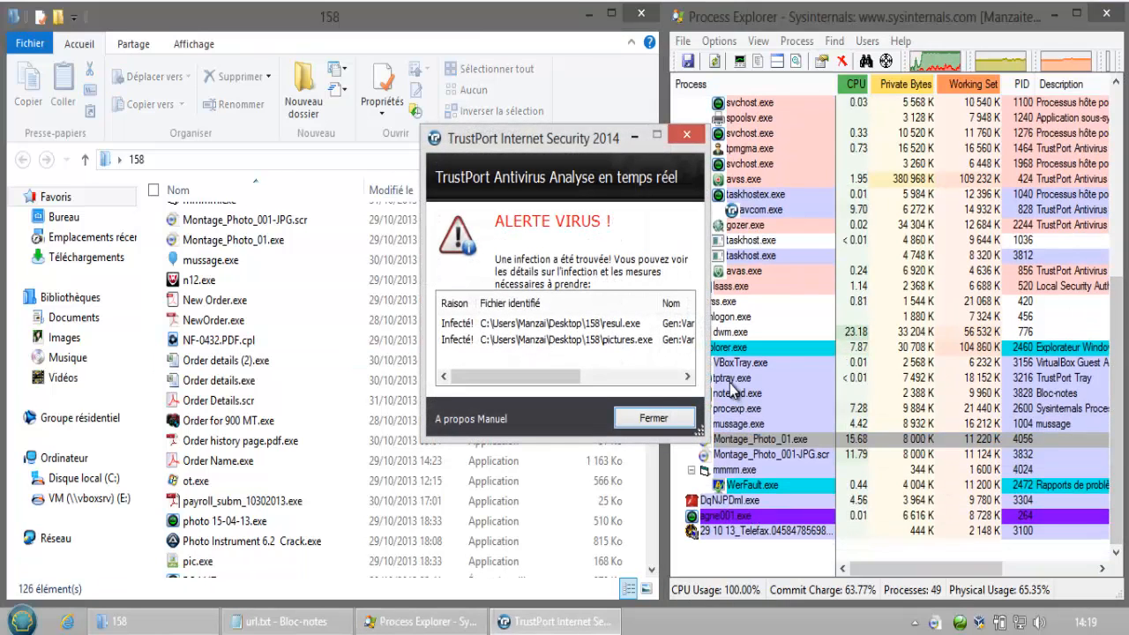
left_click(650, 420)
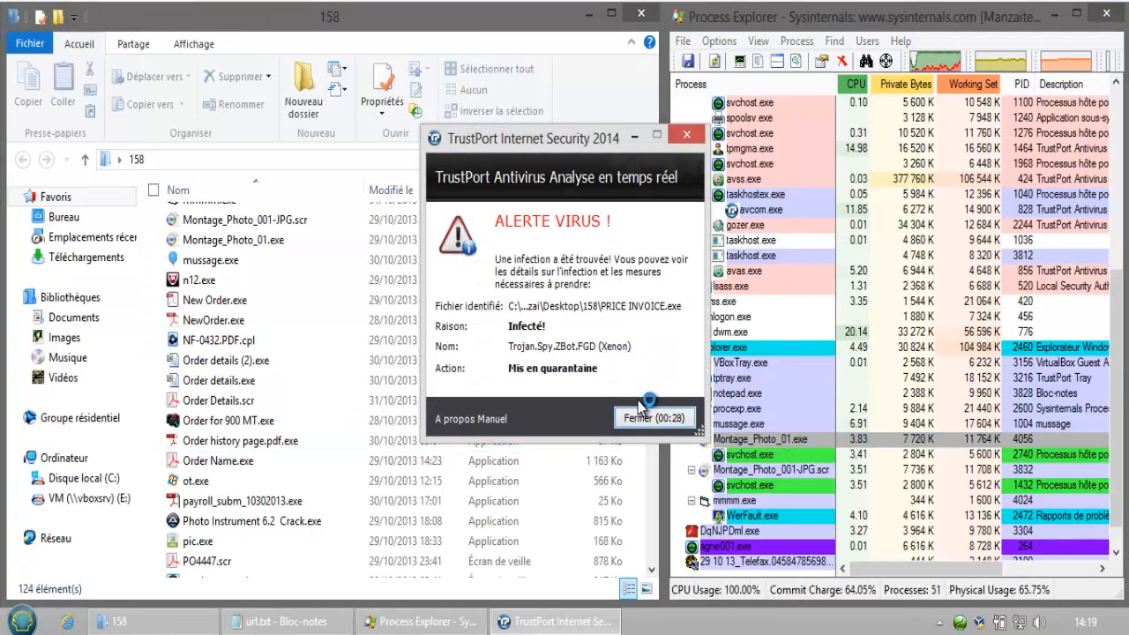
left_click(654, 420)
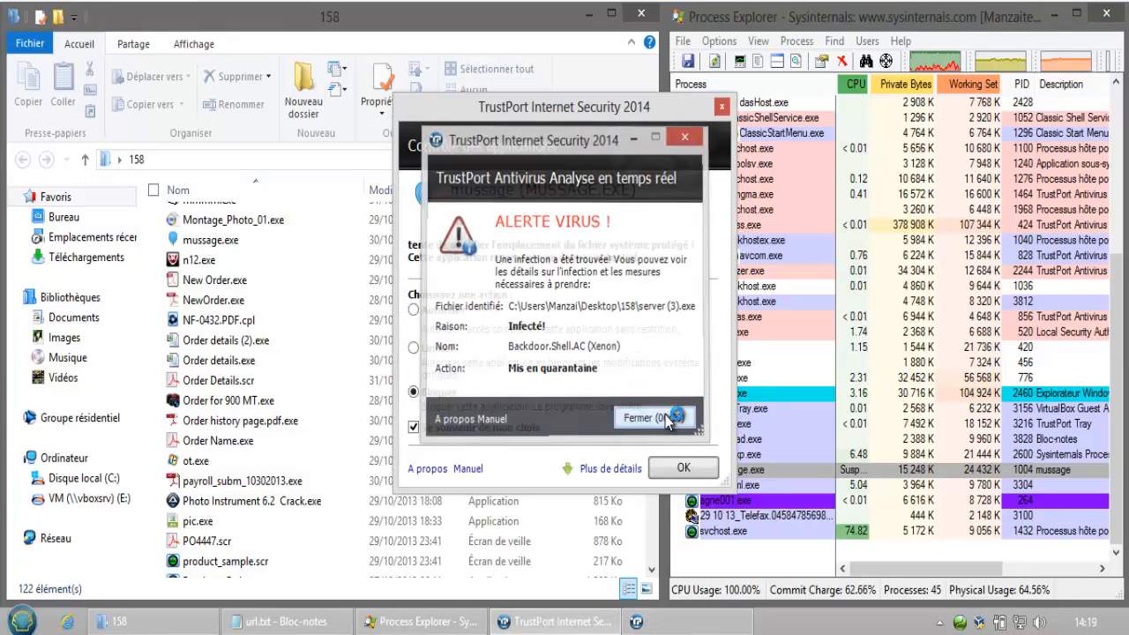
Close the virus alert, block mussage.exe with the choice remembered and dismiss the block notification
left_click(668, 420)
left_click(686, 471)
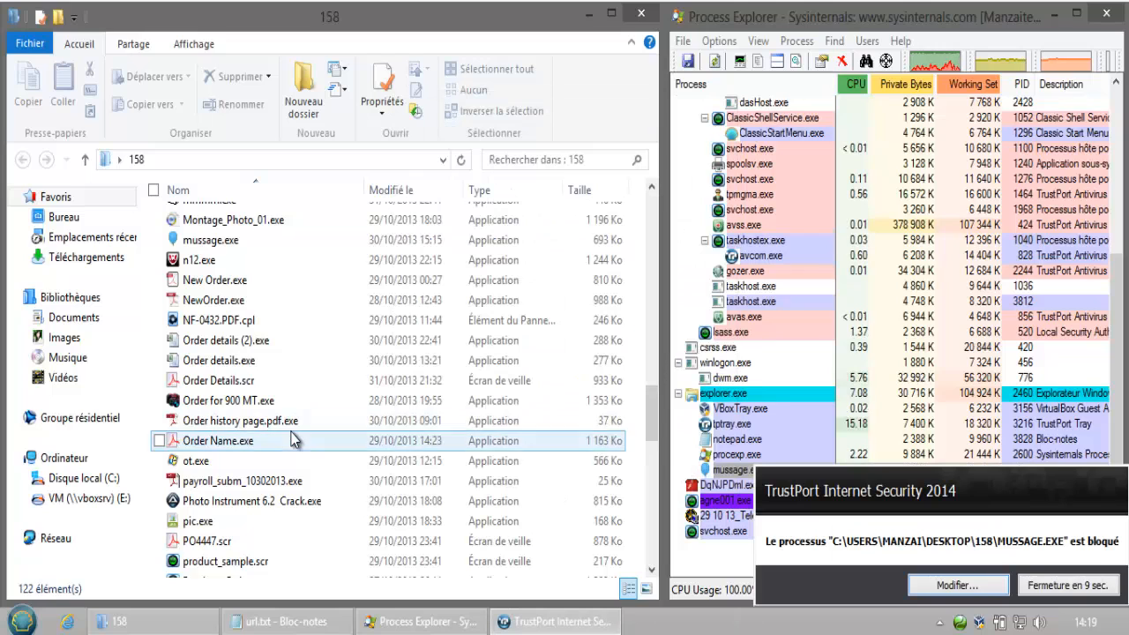
left_click(1069, 585)
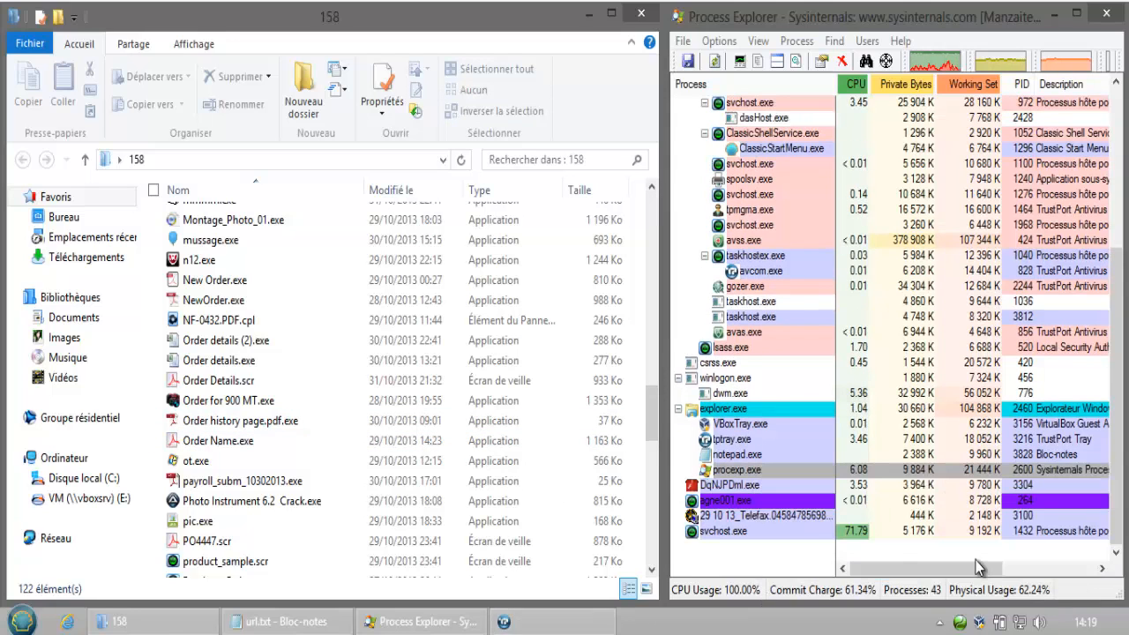
Run ot.exe, block it in the application control prompt with the choice remembered and dismiss the notification
left_click(201, 463)
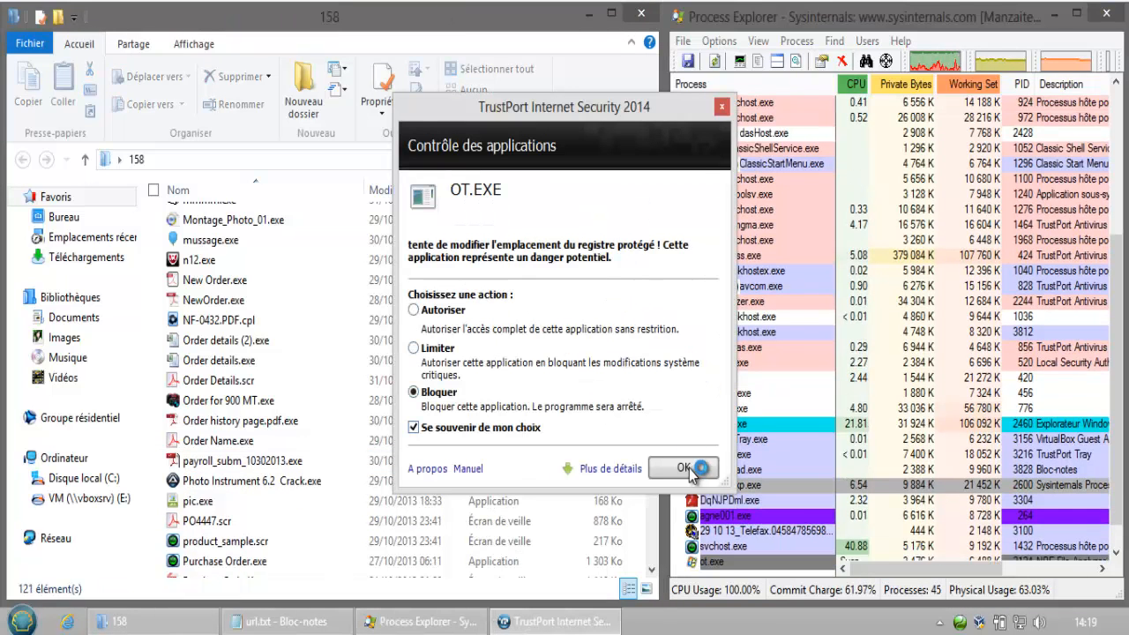
left_click(688, 470)
left_click(653, 413)
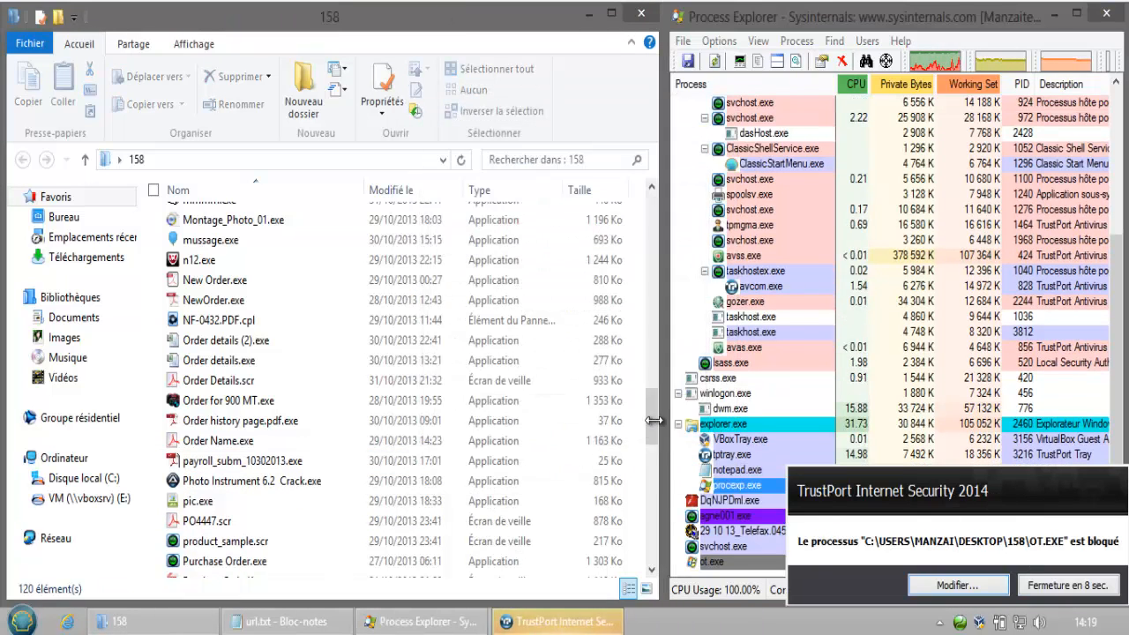
left_click(1063, 586)
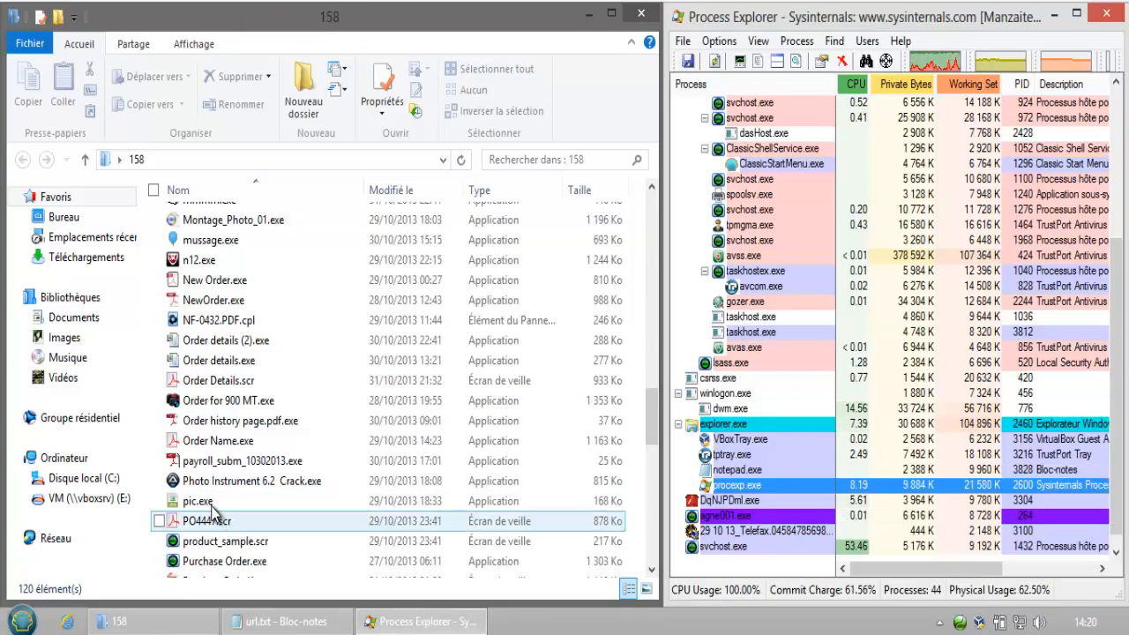
Run pic.exe, block it with the choice remembered and dismiss the notification
double_click(212, 507)
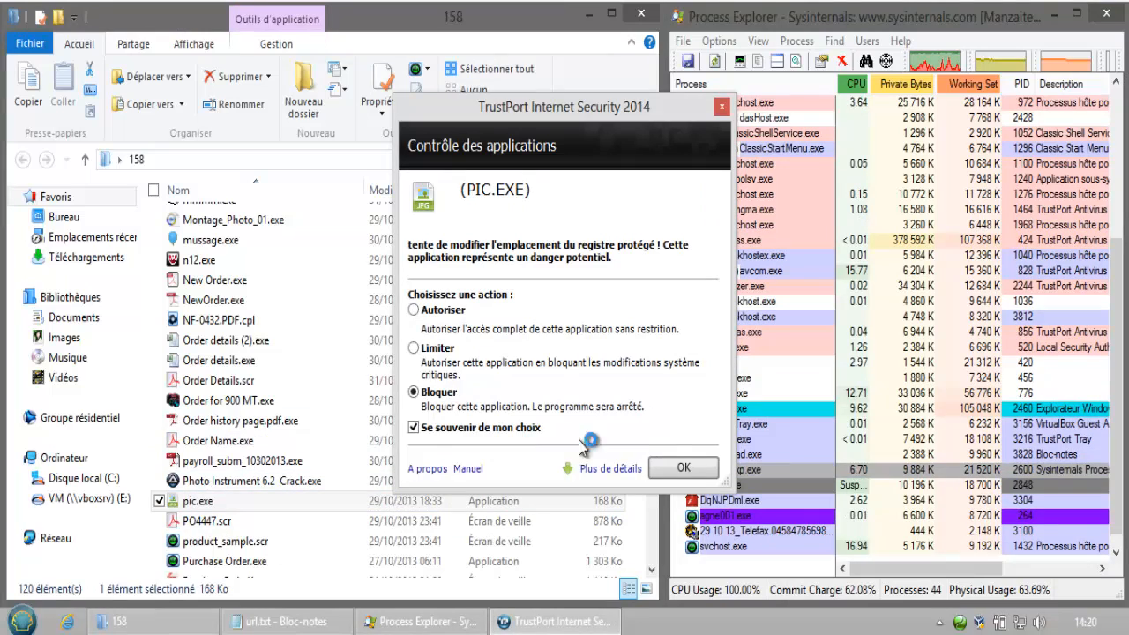
left_click(678, 469)
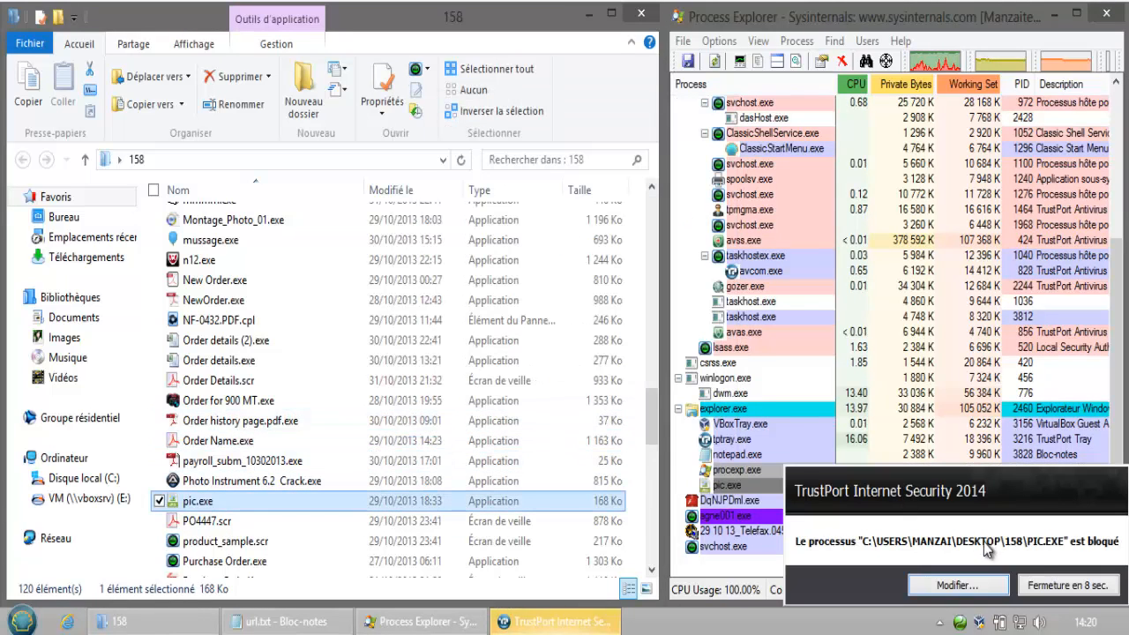
left_click(1045, 582)
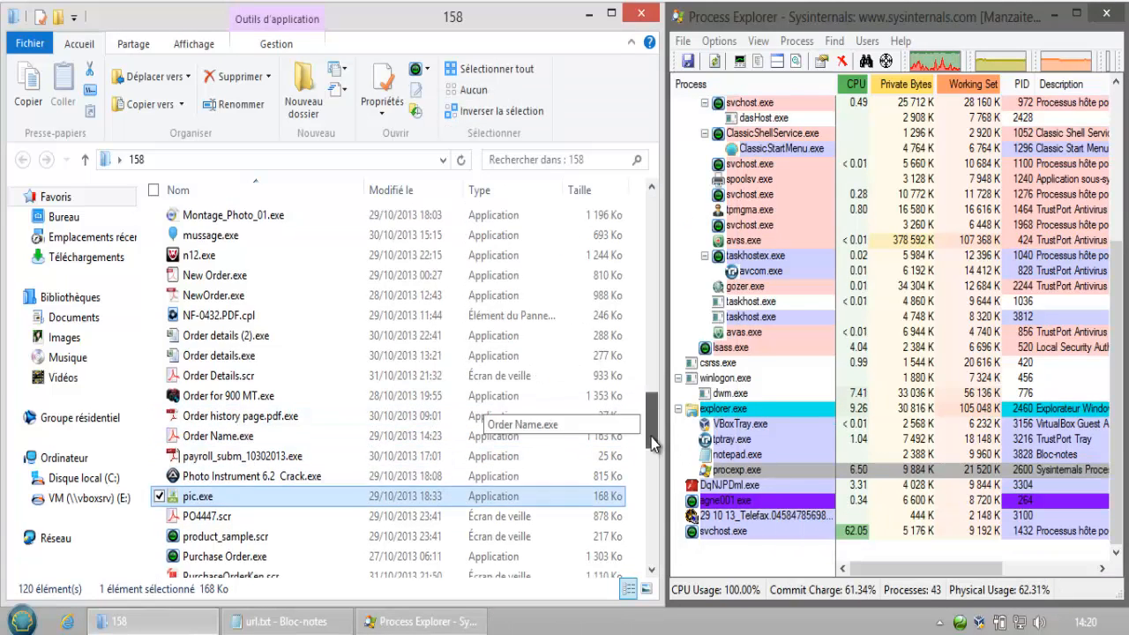
Run qw2jd.exe and close the virus alert about the infected sc.exe file
scroll(651, 437, "down", 4)
left_click(194, 398)
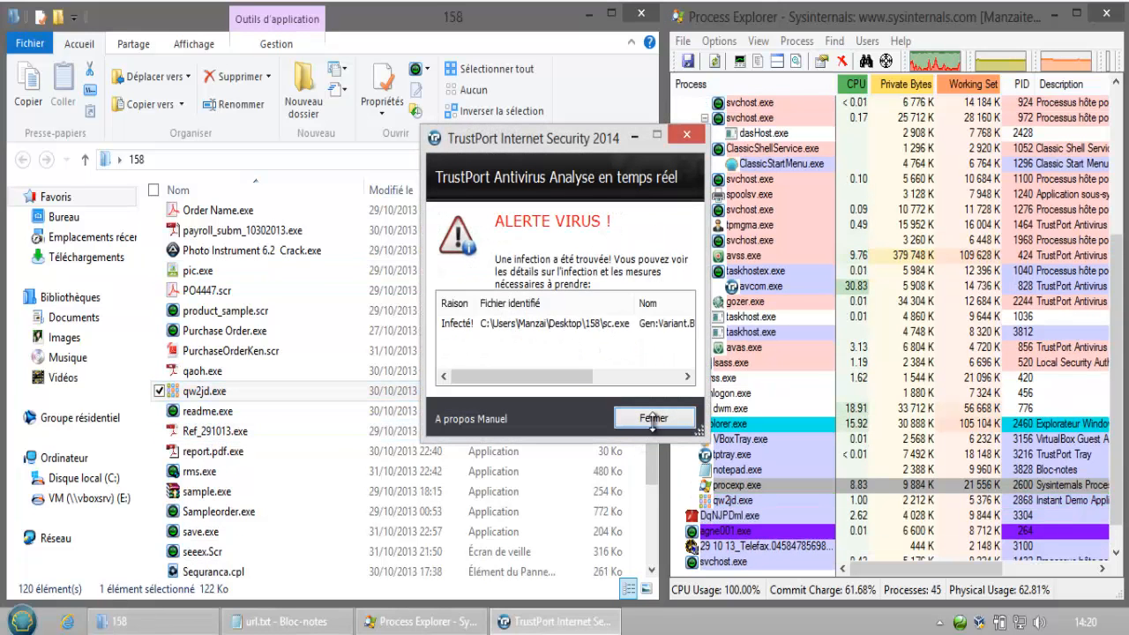
left_click(656, 422)
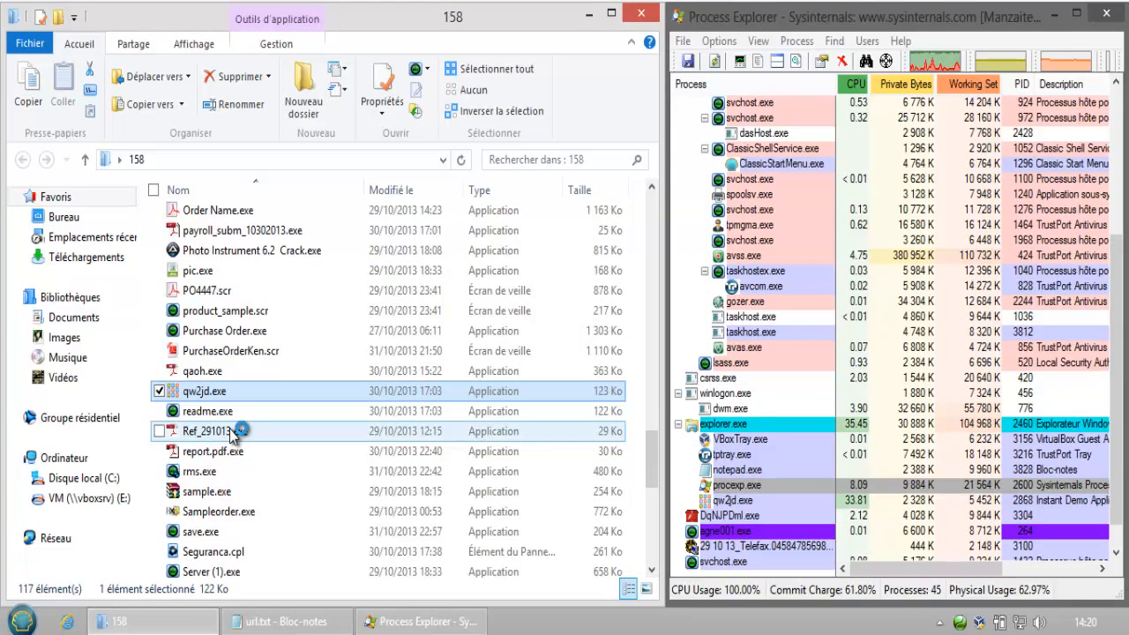
Run sample.exe and Sampleorder.exe, closing the virus alert, and block sample.exe with the choice remembered
left_click(215, 493)
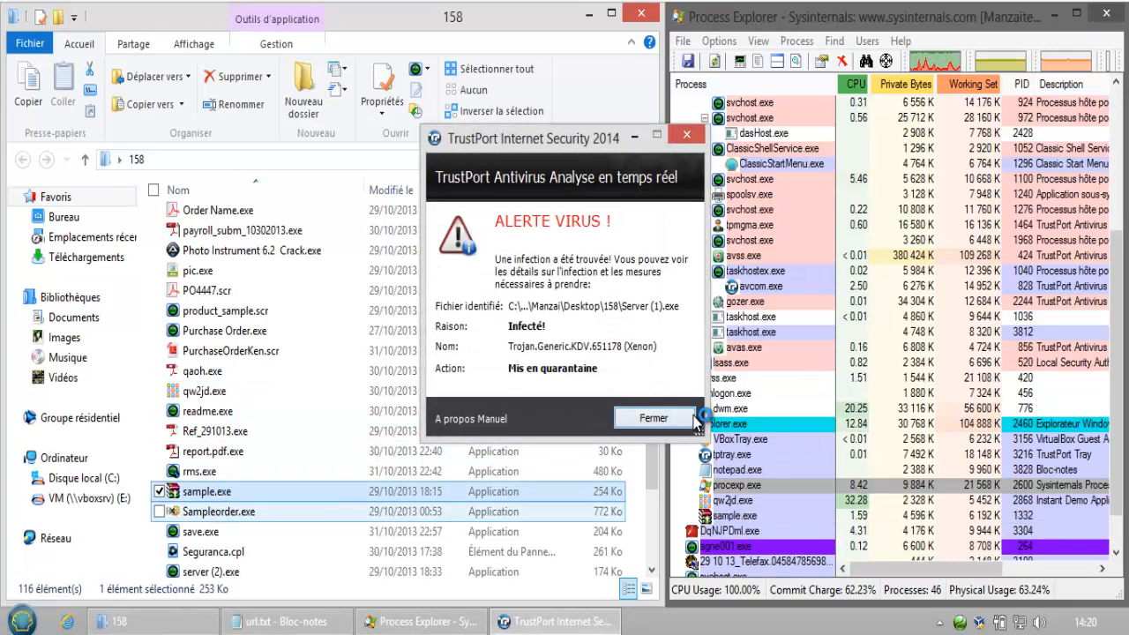
left_click(670, 423)
key("Down")
key("Return")
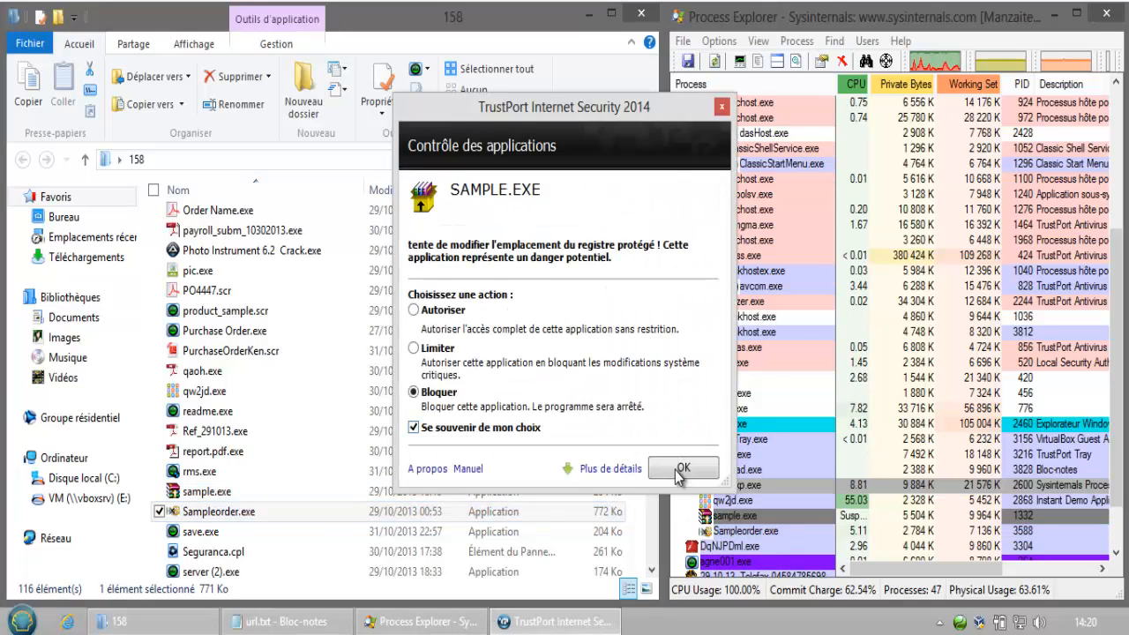
left_click(682, 469)
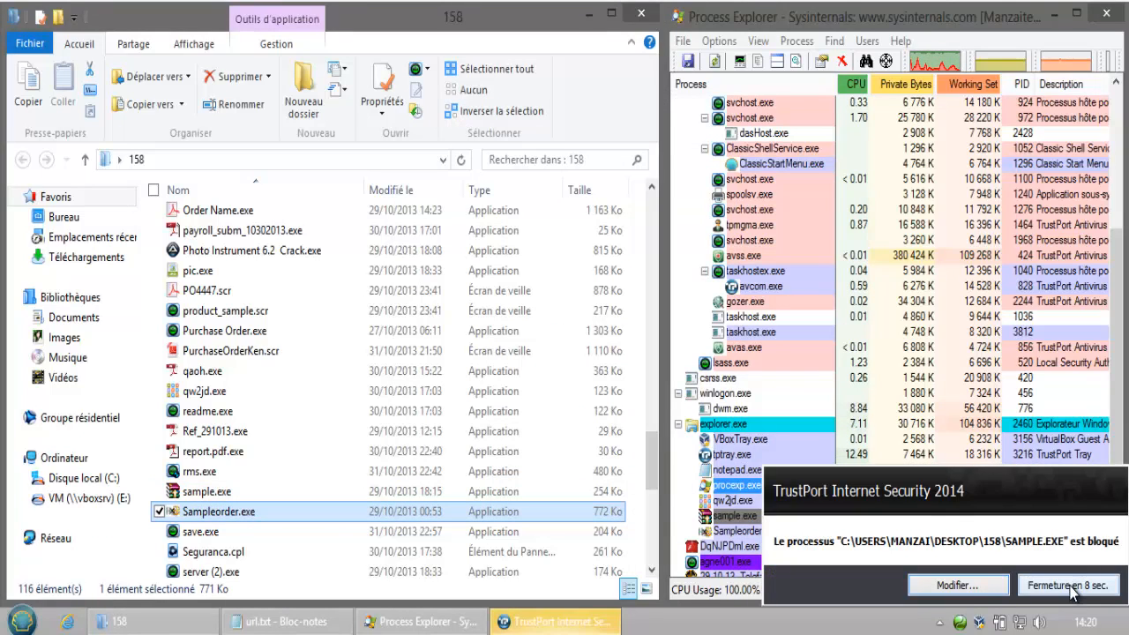
left_click(1069, 586)
Close the virus alert listing the infected files and run SEX.scr from the 158 folder
left_click_drag(656, 456, 656, 483)
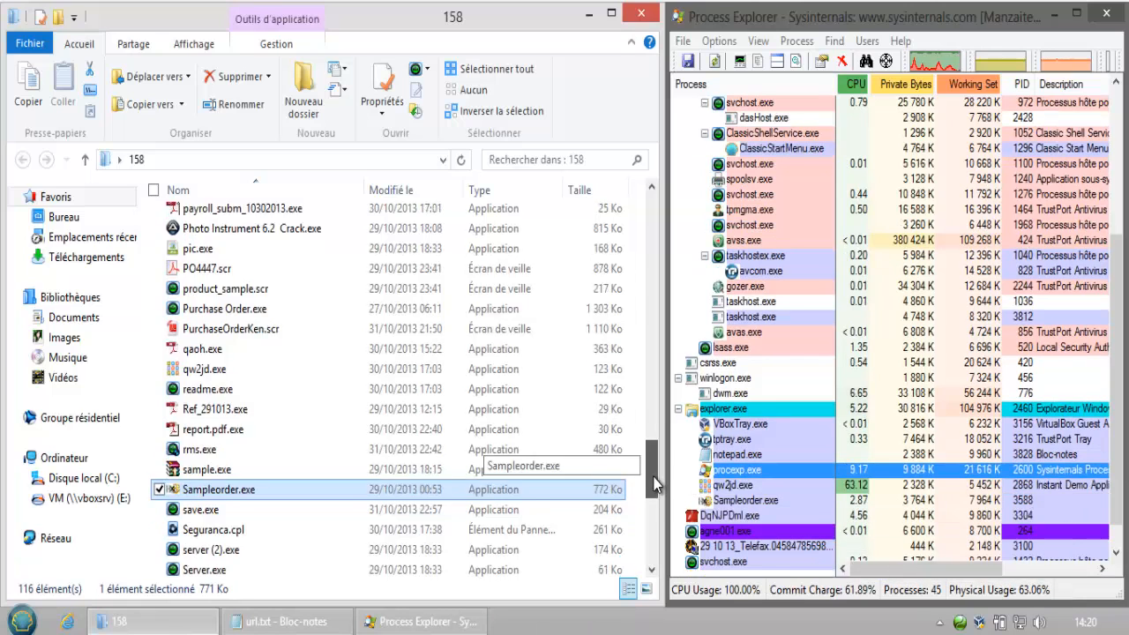
scroll(654, 484, "down", 3)
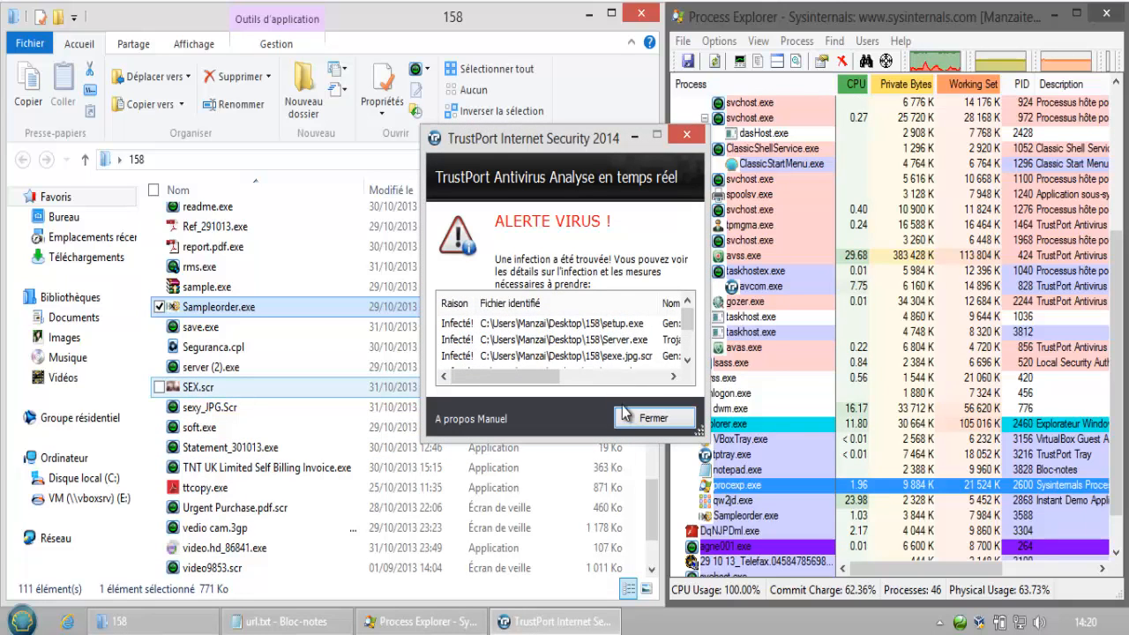
left_click(653, 418)
left_click(199, 387)
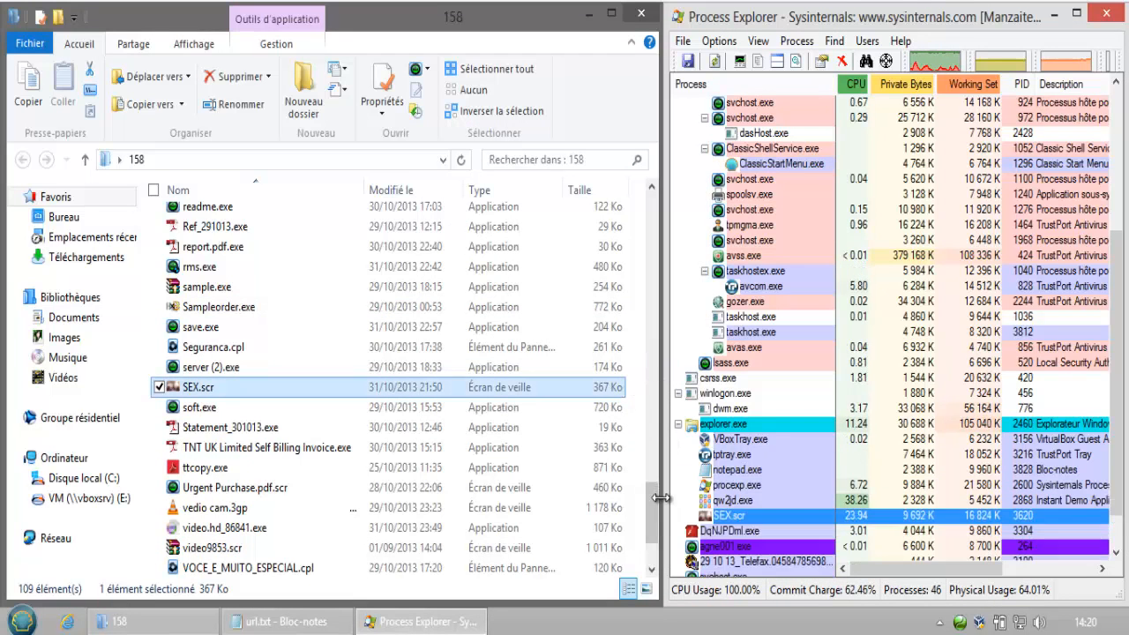
Run wefujn.exe and VOCE_E_MUITO_ESPECIAL.cpl, closing the virus alert, and block SEX.scr with the choice remembered
scroll(275, 511, "down", 2)
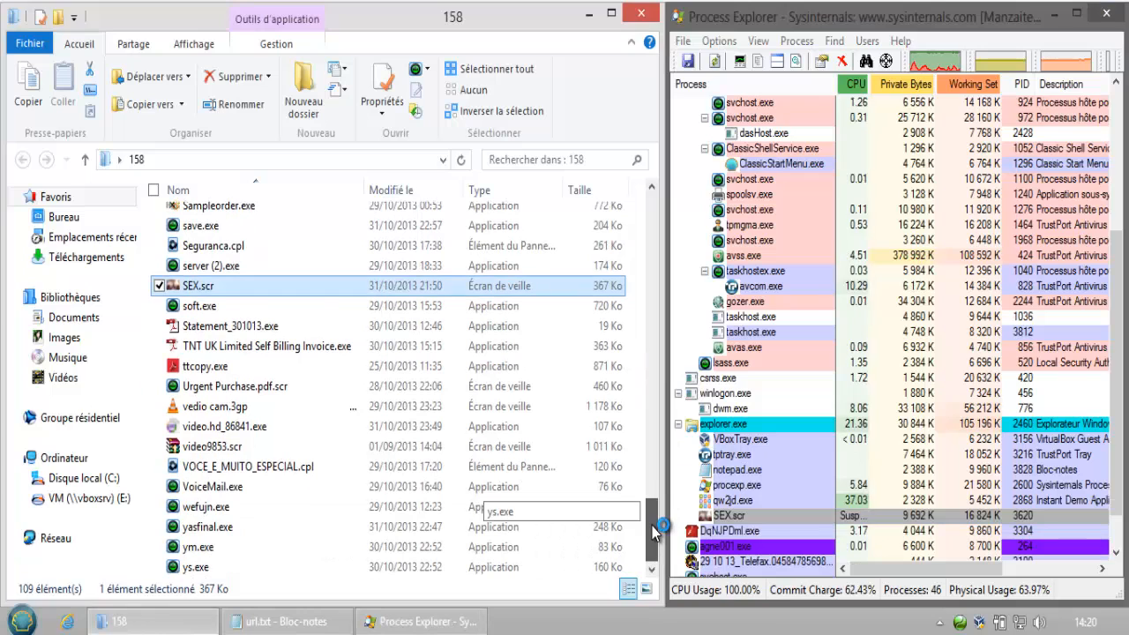
left_click(203, 508)
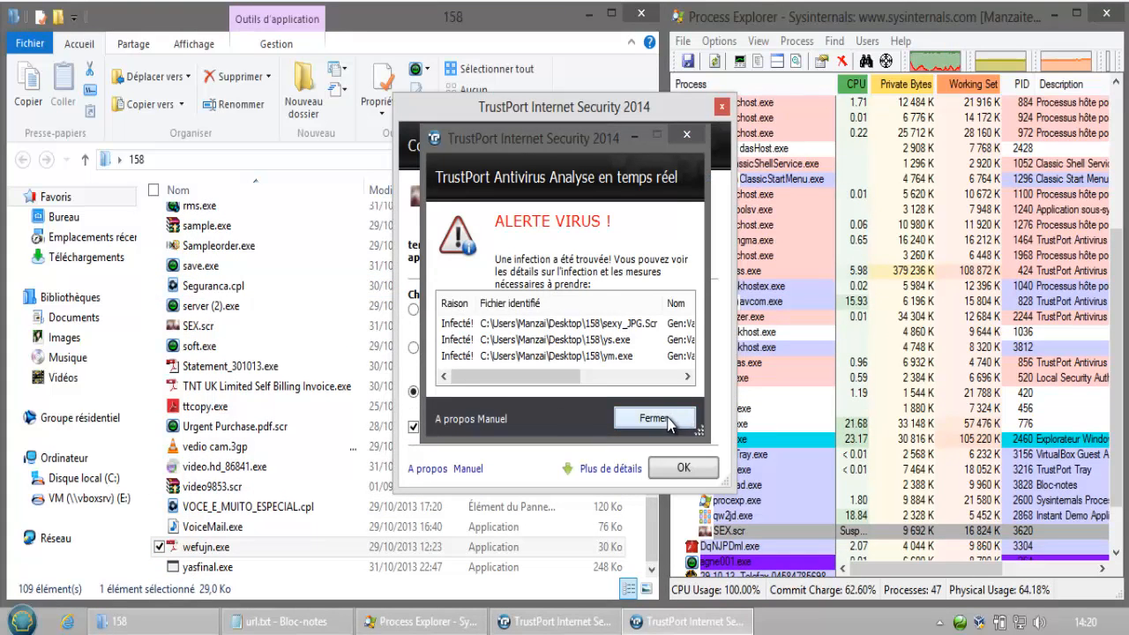
left_click(655, 419)
left_click(684, 468)
left_click(221, 508)
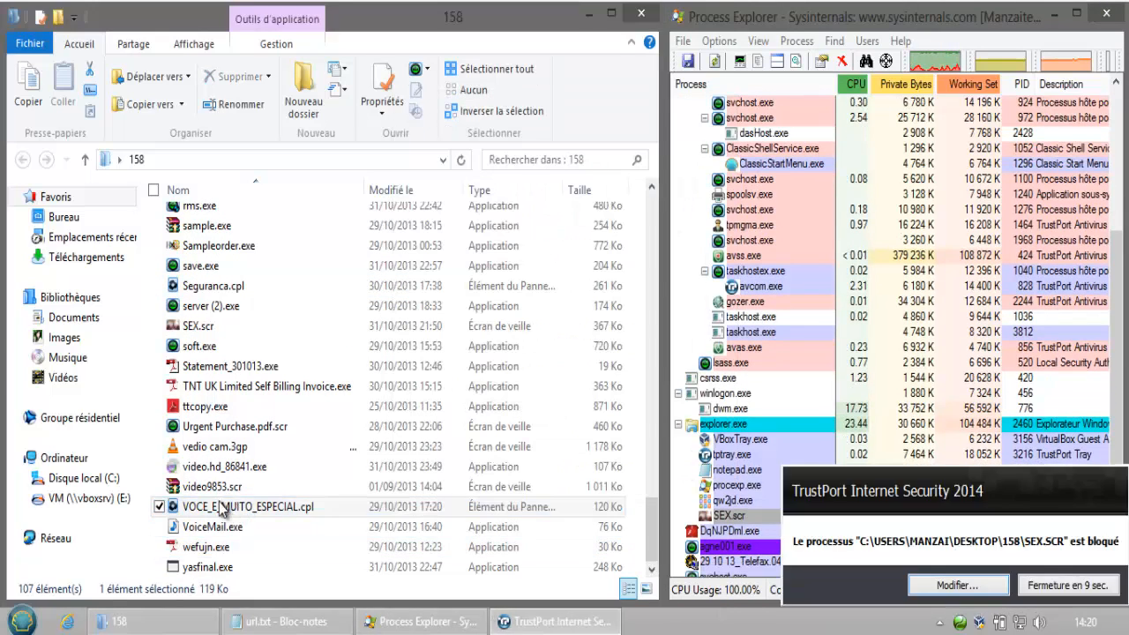
left_click(1059, 585)
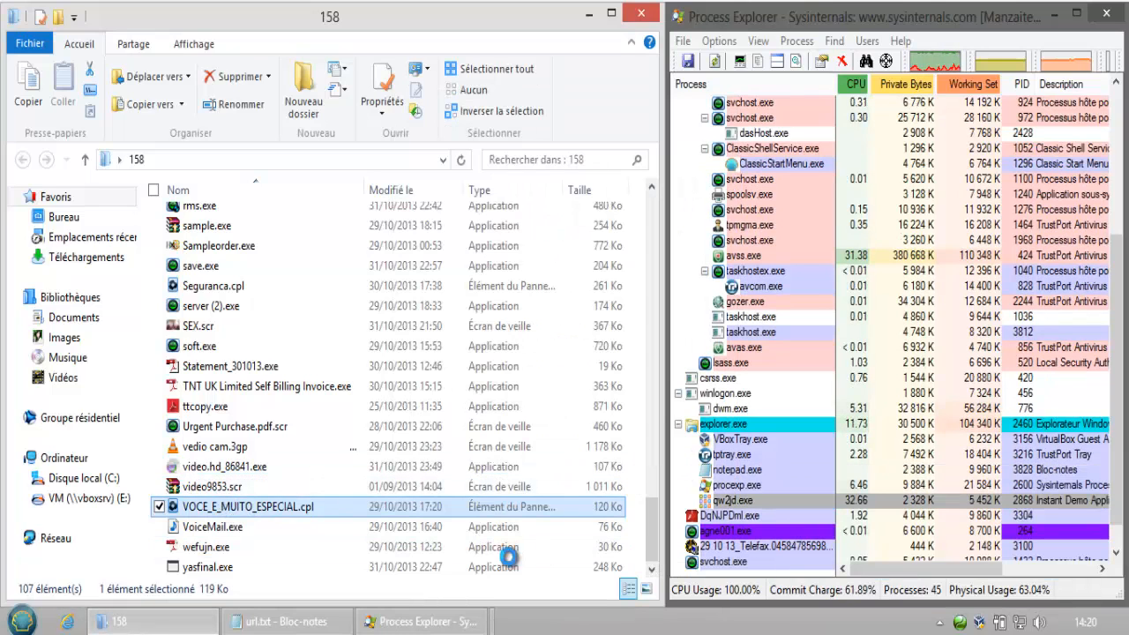
Run VoiceMail.exe, Urgent Purchase.pdf.scr, soft.exe and Copy_10292013.exe, and close the virus alert for VOCE_E_MUITO_ESPECIAL.cpl
left_click(210, 528)
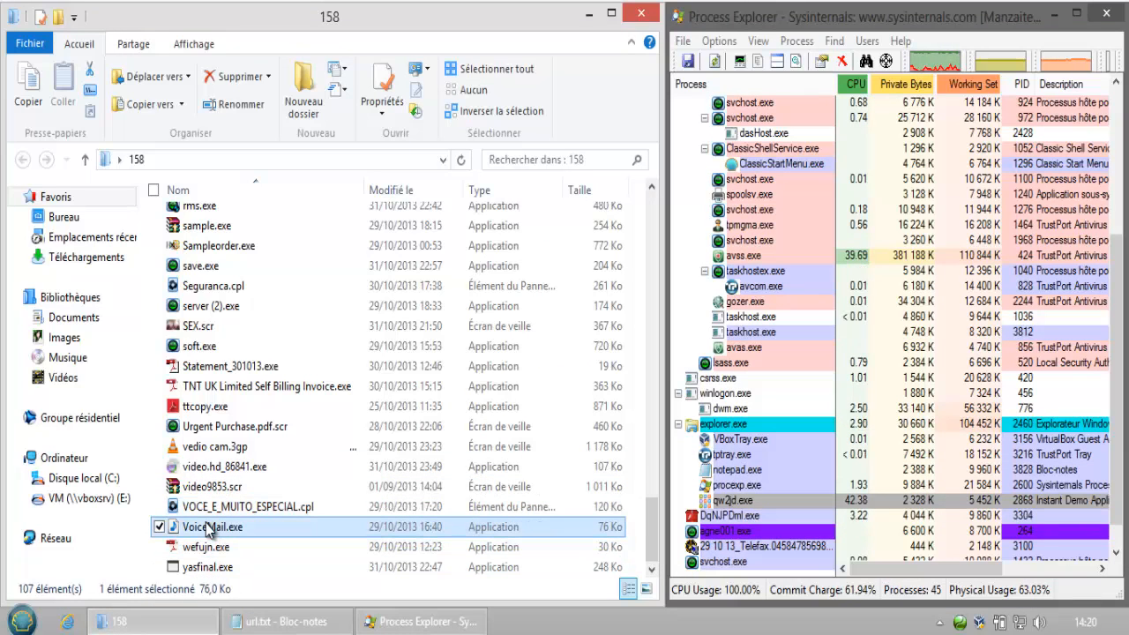
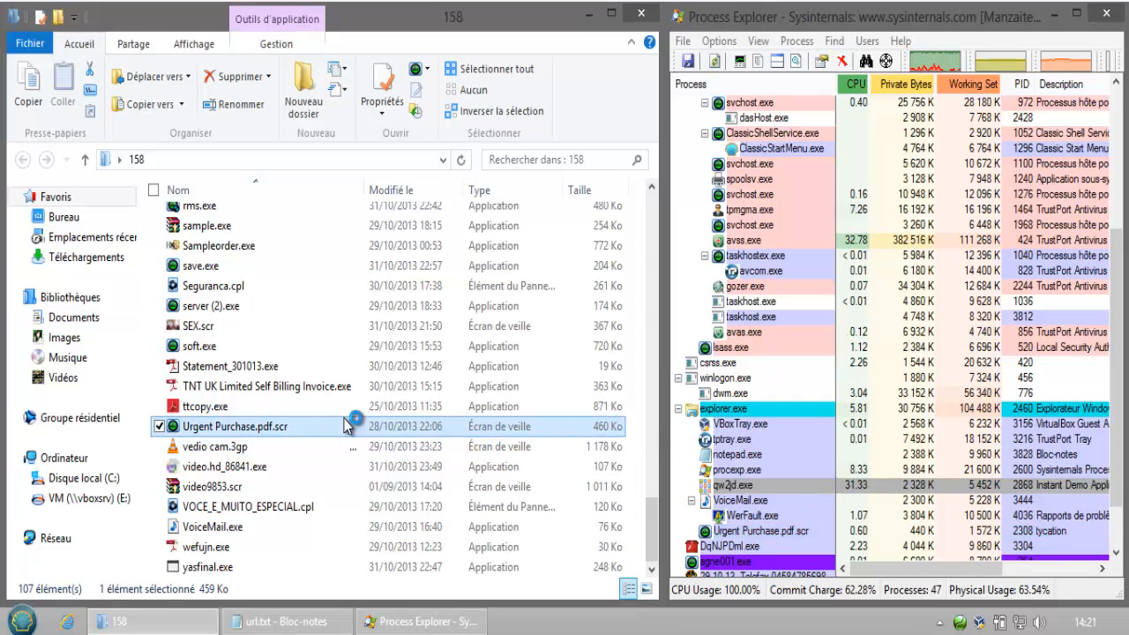
left_click(164, 346)
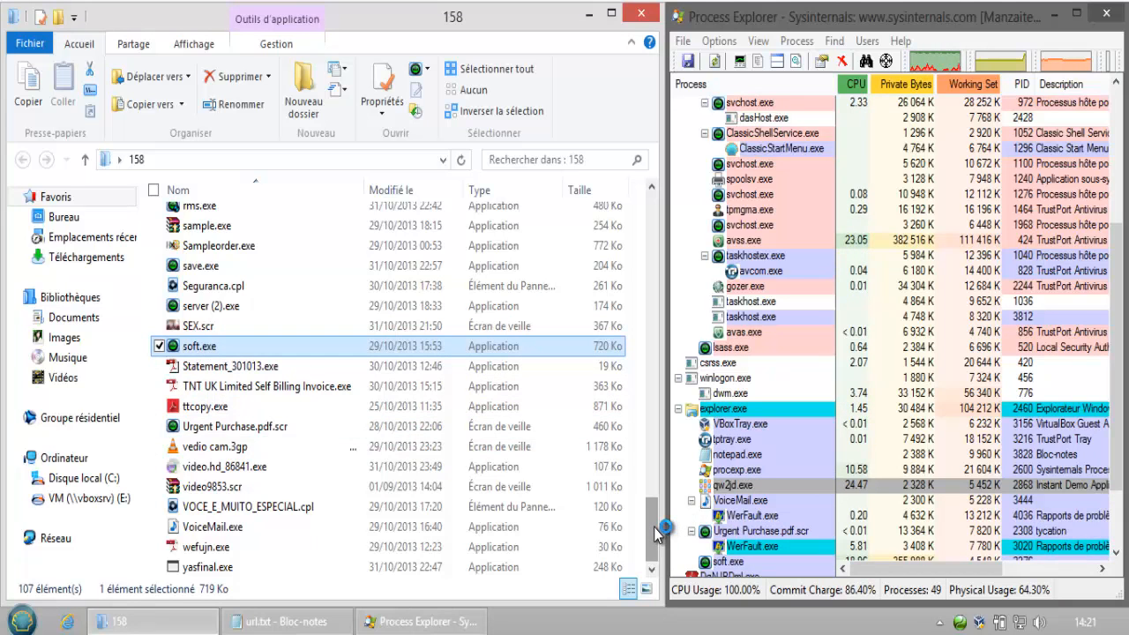
left_click_drag(655, 530, 644, 330)
left_click(297, 262)
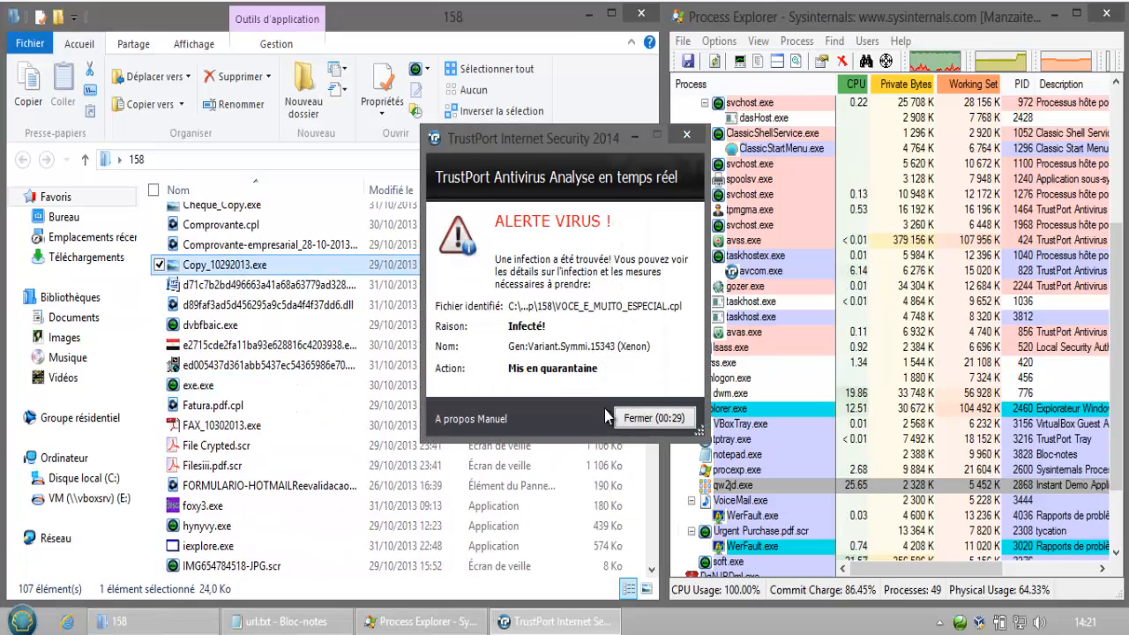
left_click(654, 418)
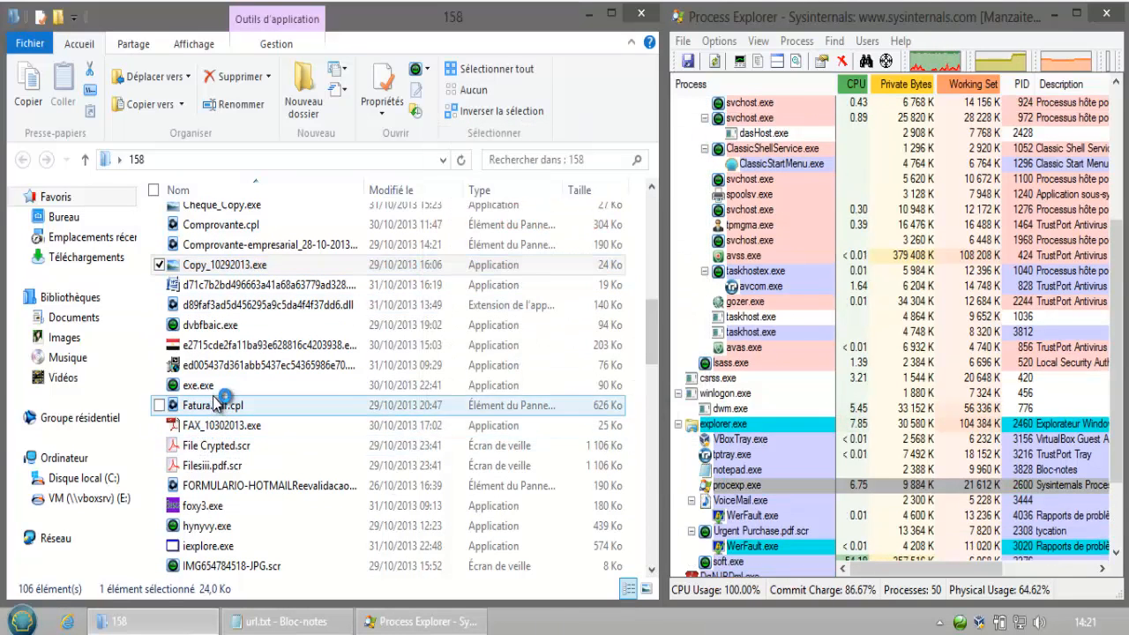
Block qw2jd.exe, run exe.exe and dismiss the block notification
left_click(677, 471)
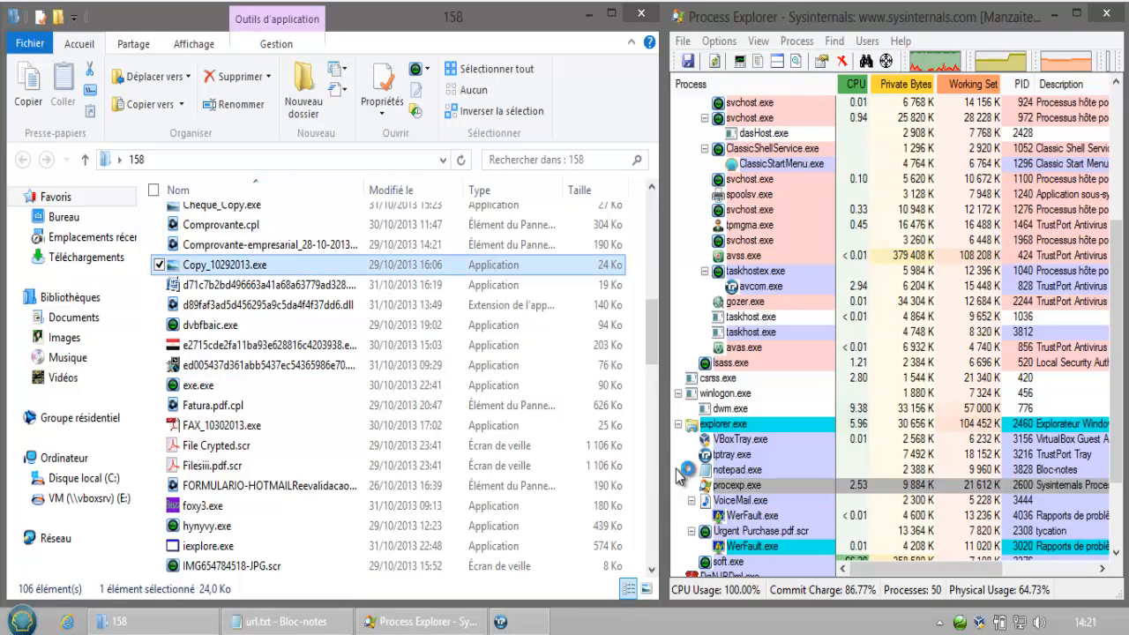
left_click(195, 389)
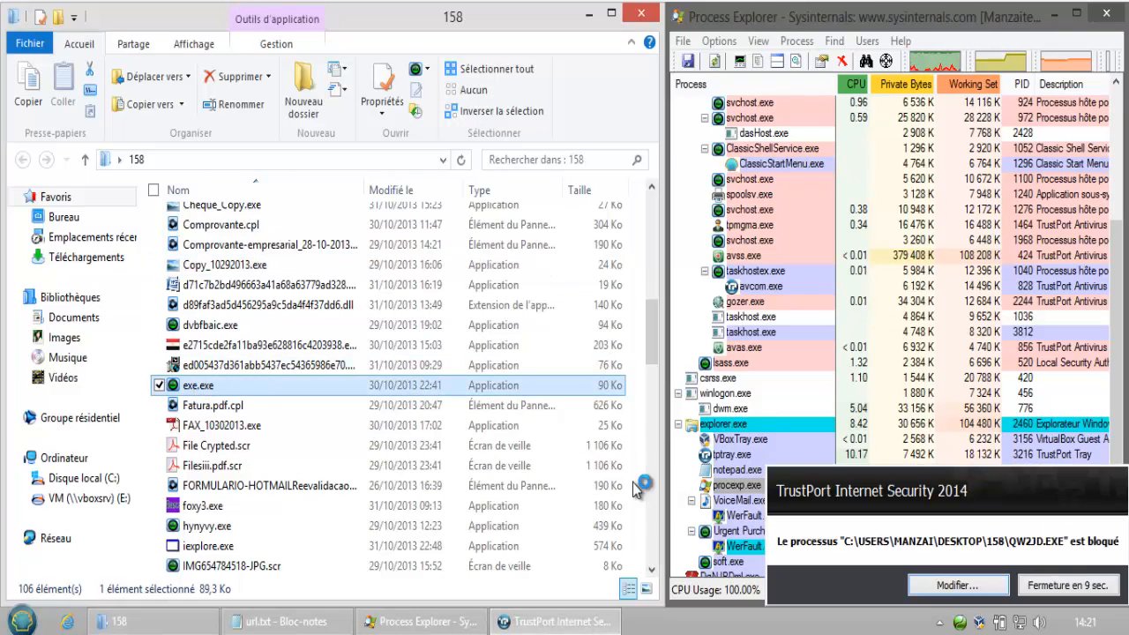
left_click(1061, 586)
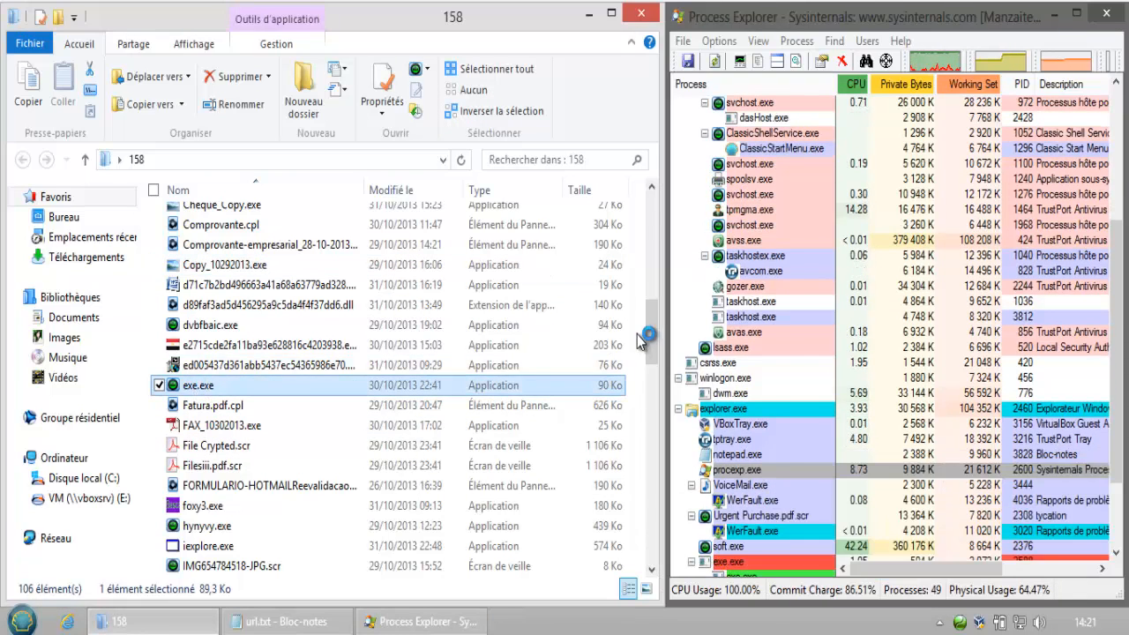
Run save.exe from the 158 folder and minimize its console window
left_click_drag(651, 333, 658, 534)
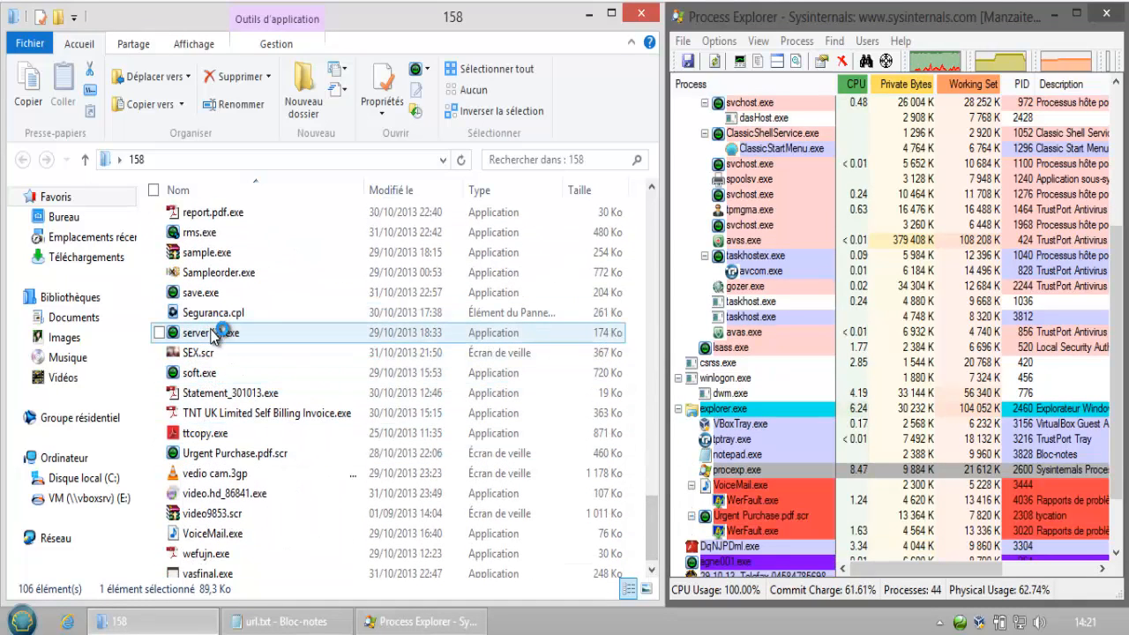
double_click(203, 292)
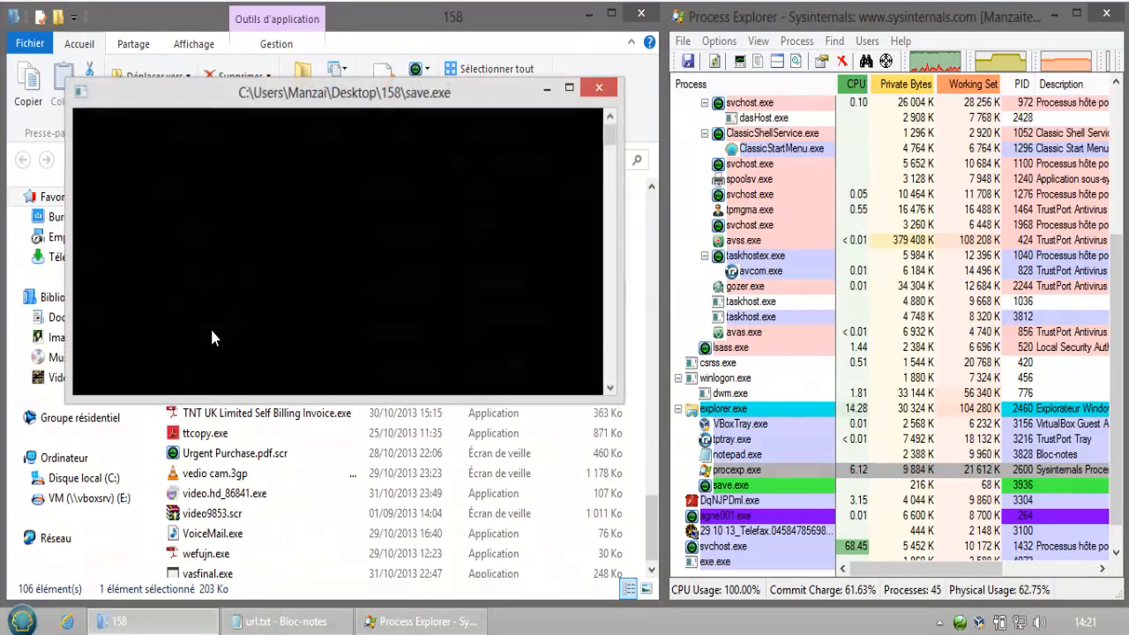
left_click(546, 92)
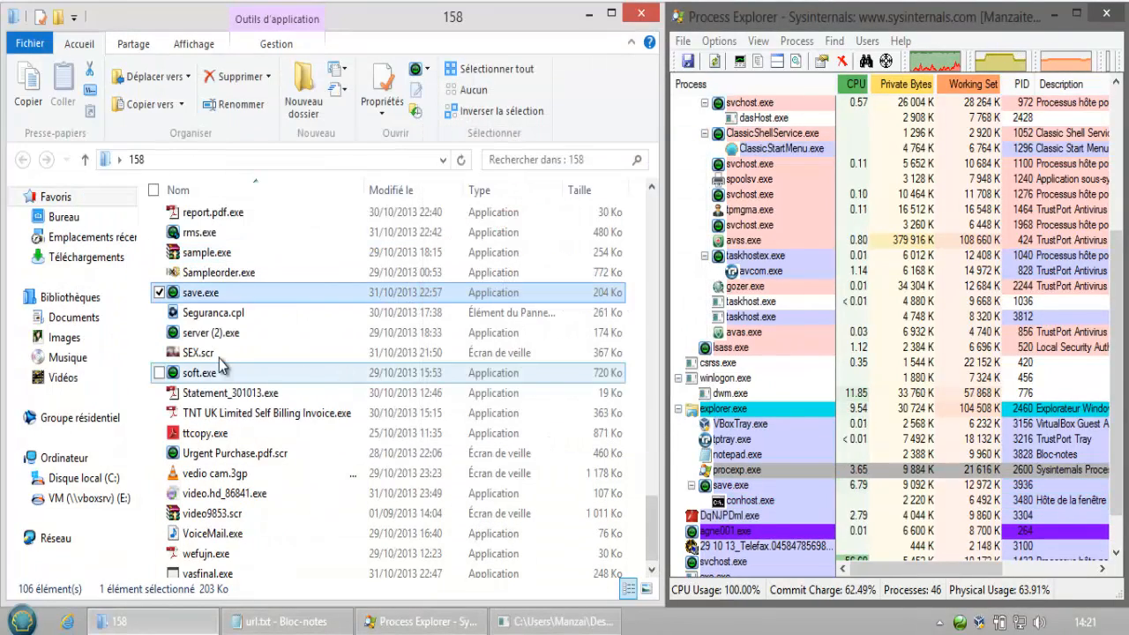
Run server (2).exe, view the running samples in the process list and cancel the save.exe crash dialog
left_click(203, 333)
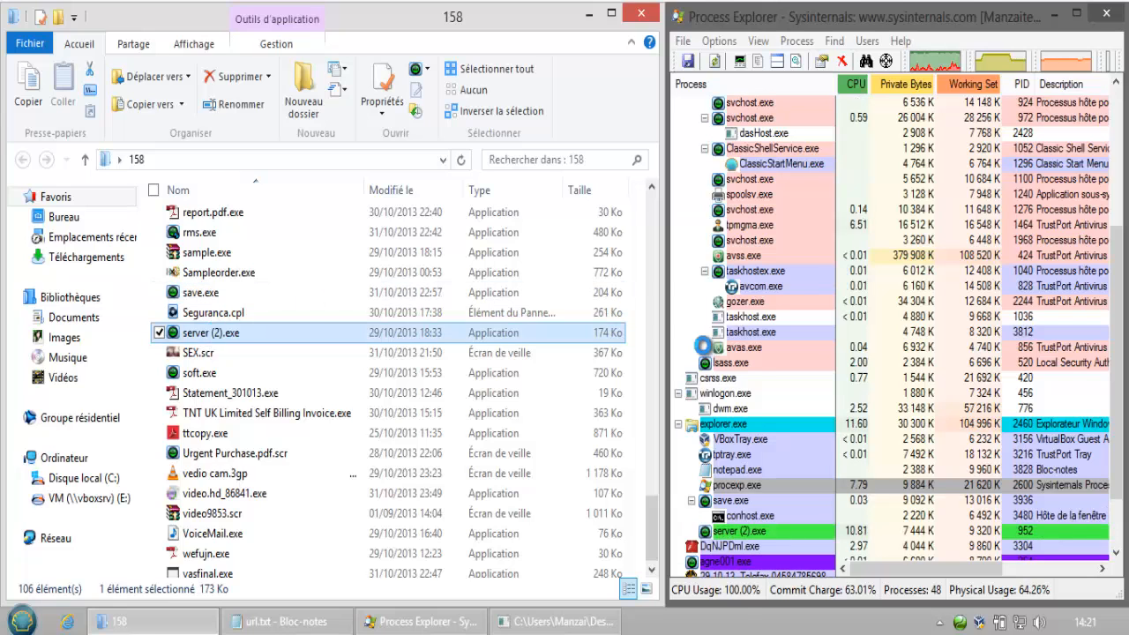
left_click(719, 375)
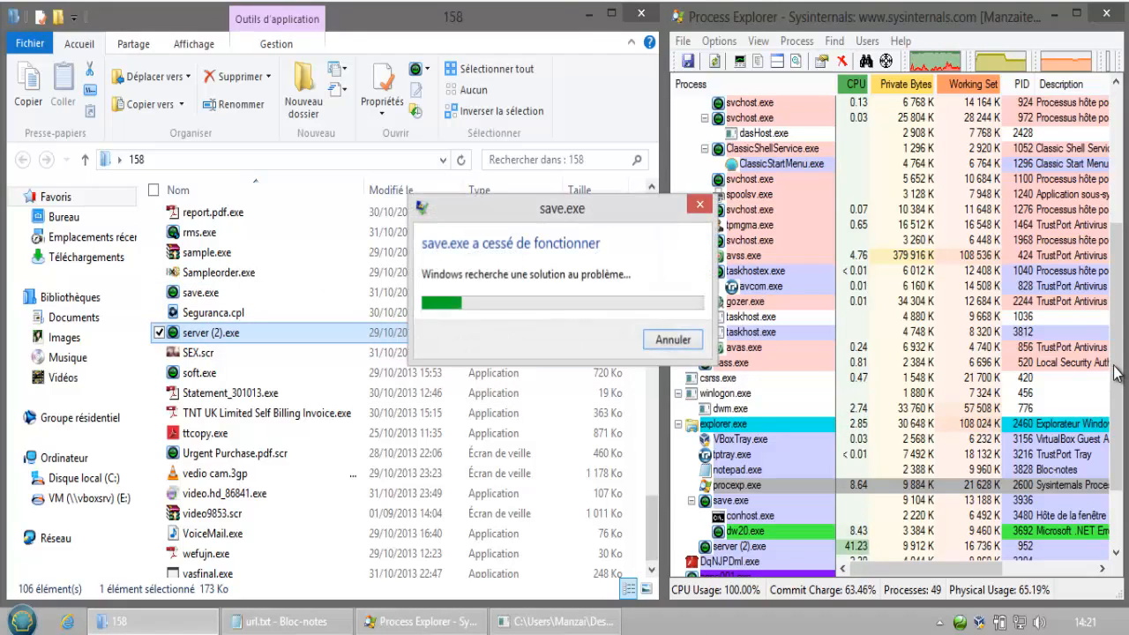
left_click_drag(1117, 374, 1117, 433)
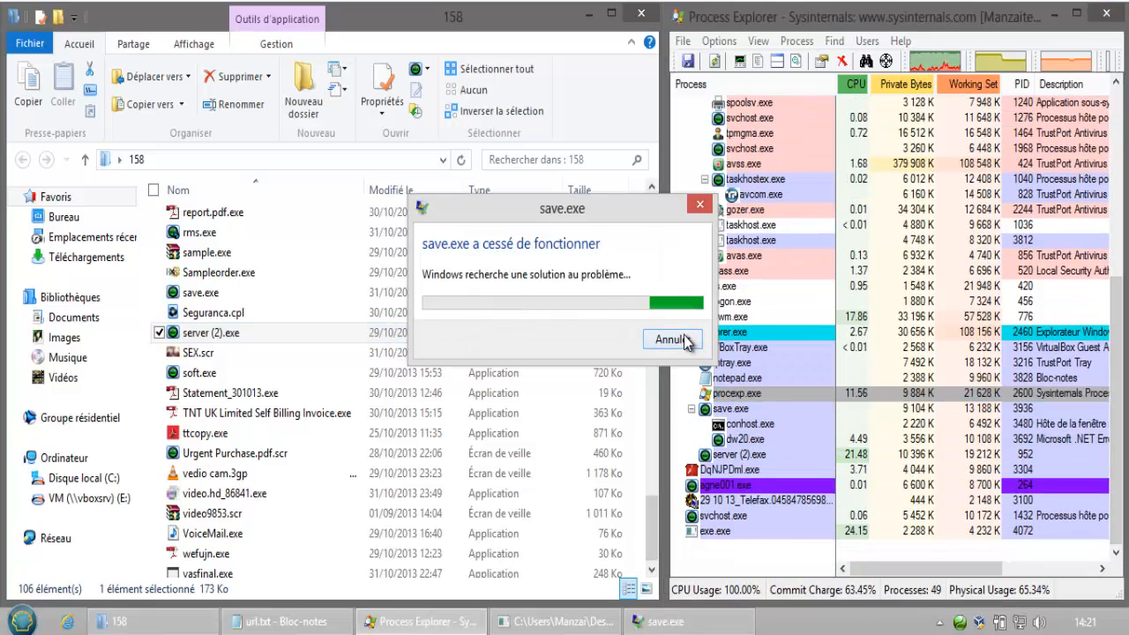
left_click(672, 339)
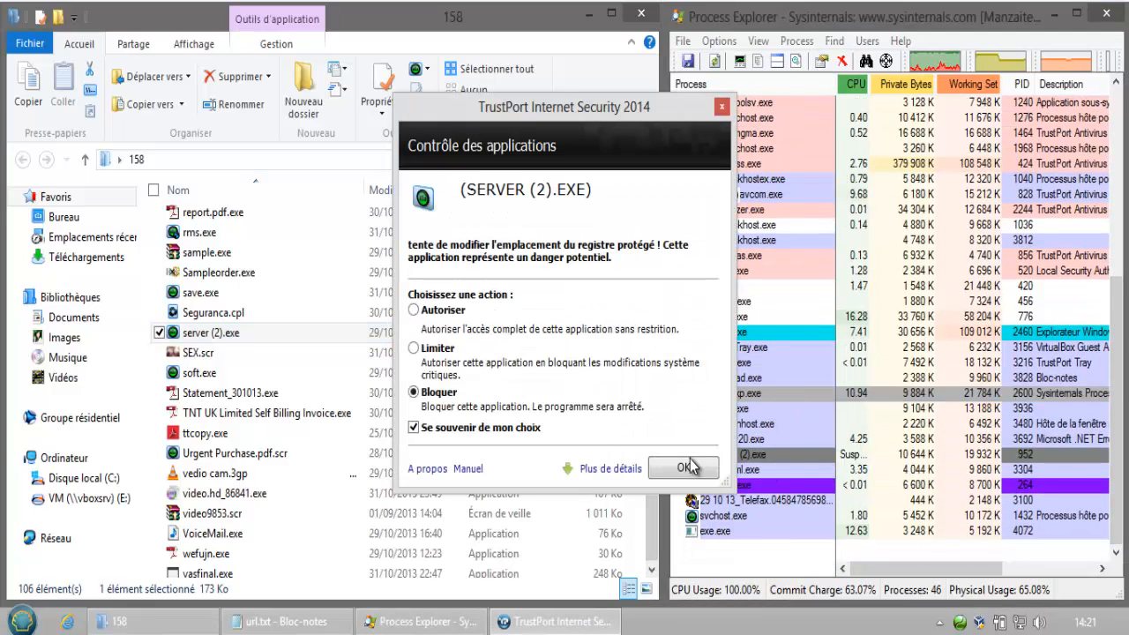
Block server (2).exe with the choice remembered and dismiss the block notification
left_click(687, 469)
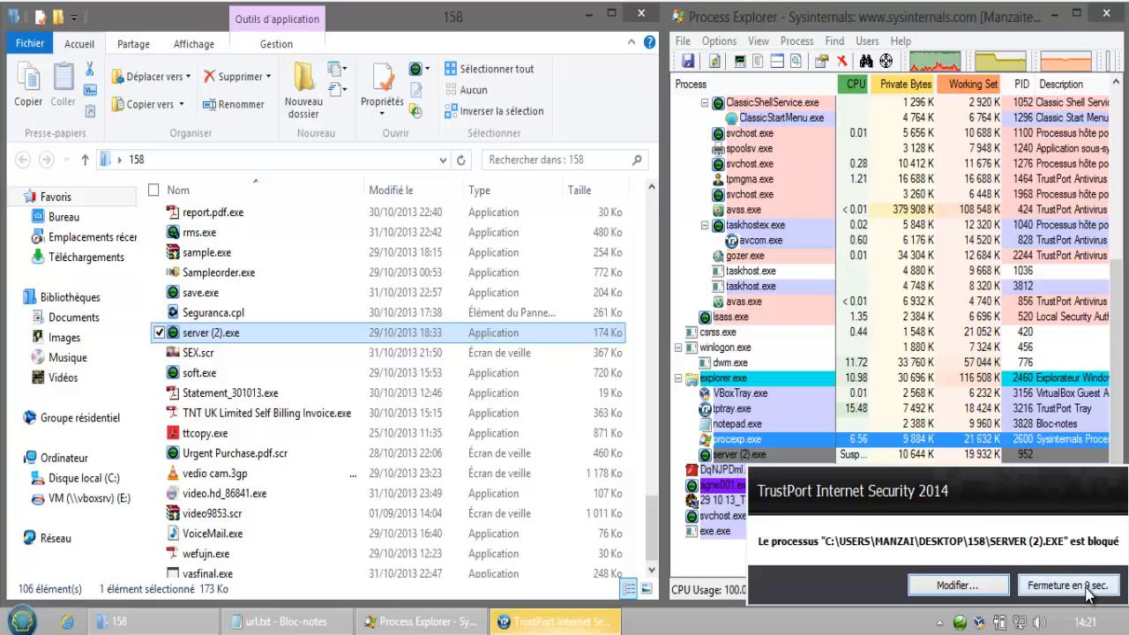
left_click(1081, 587)
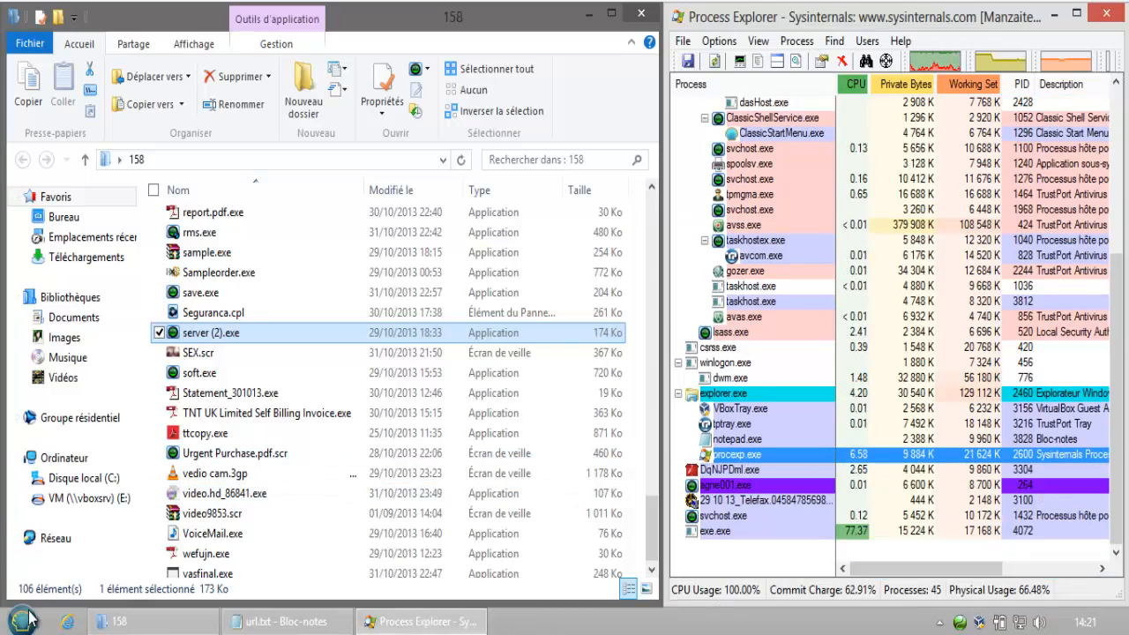
Restart the virtual machine and block ClassicShellUpdate.exe when application control asks about it
left_click(21, 623)
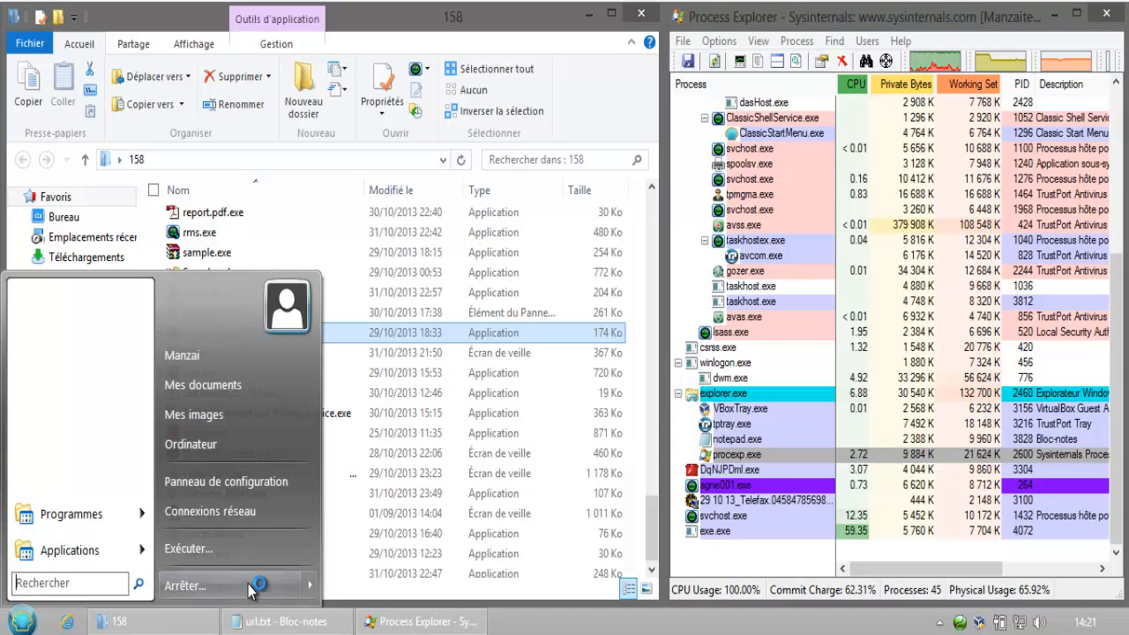
mouse_move(311, 590)
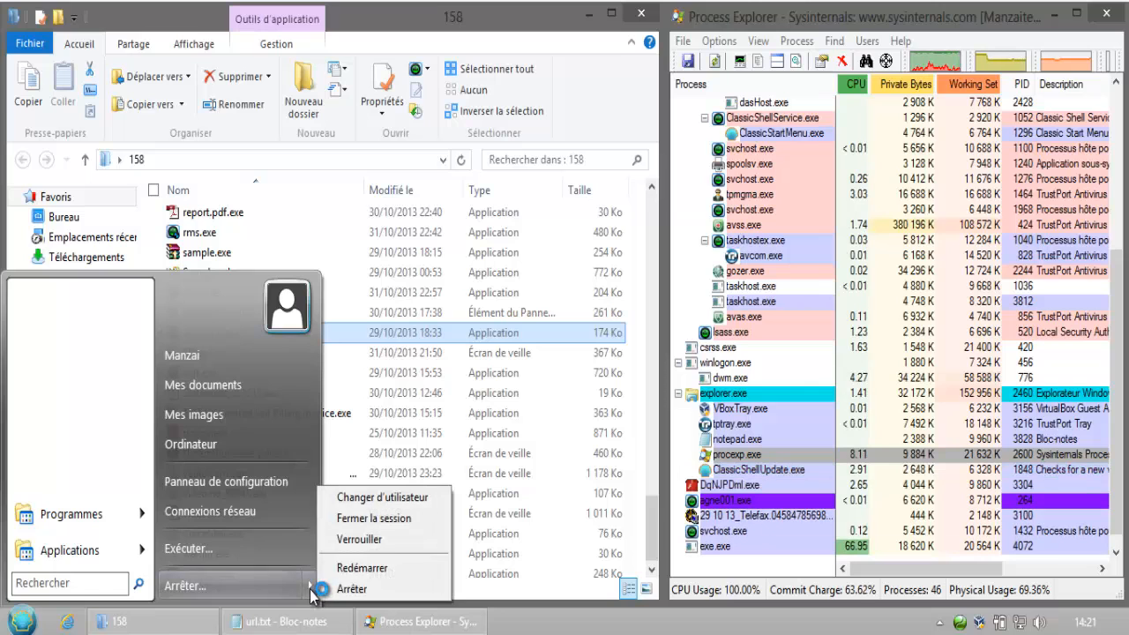
left_click(362, 568)
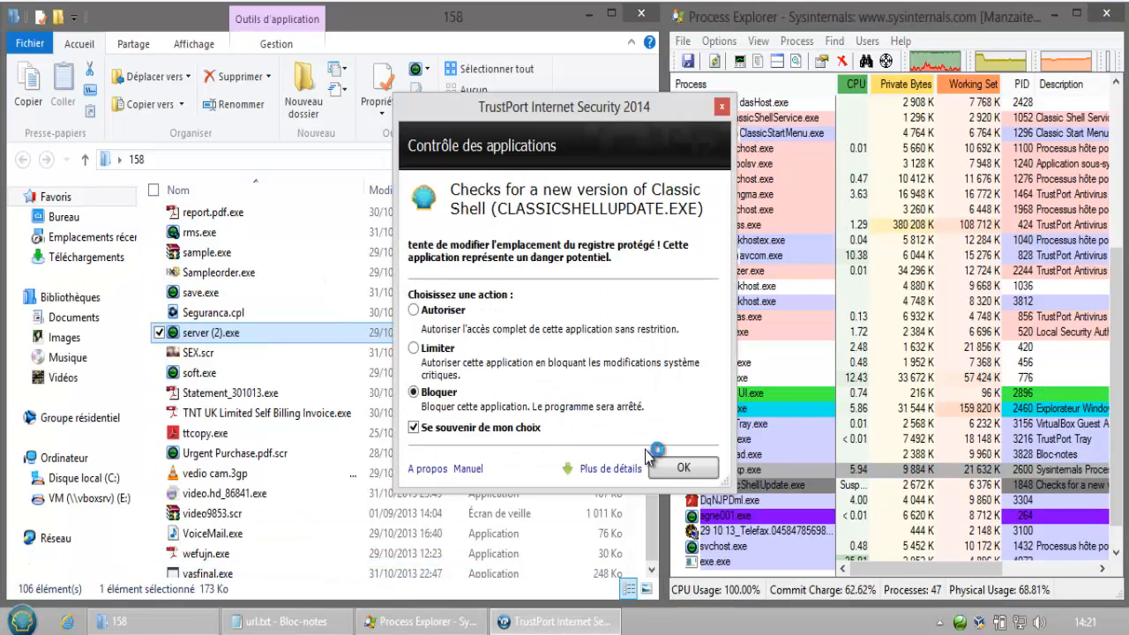
left_click(677, 469)
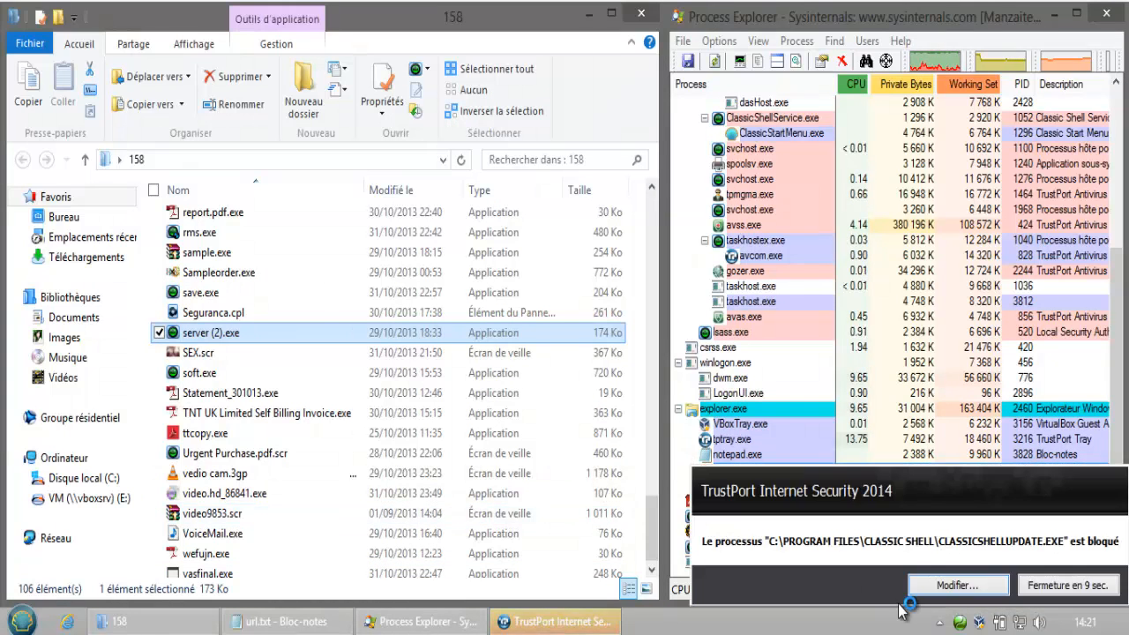
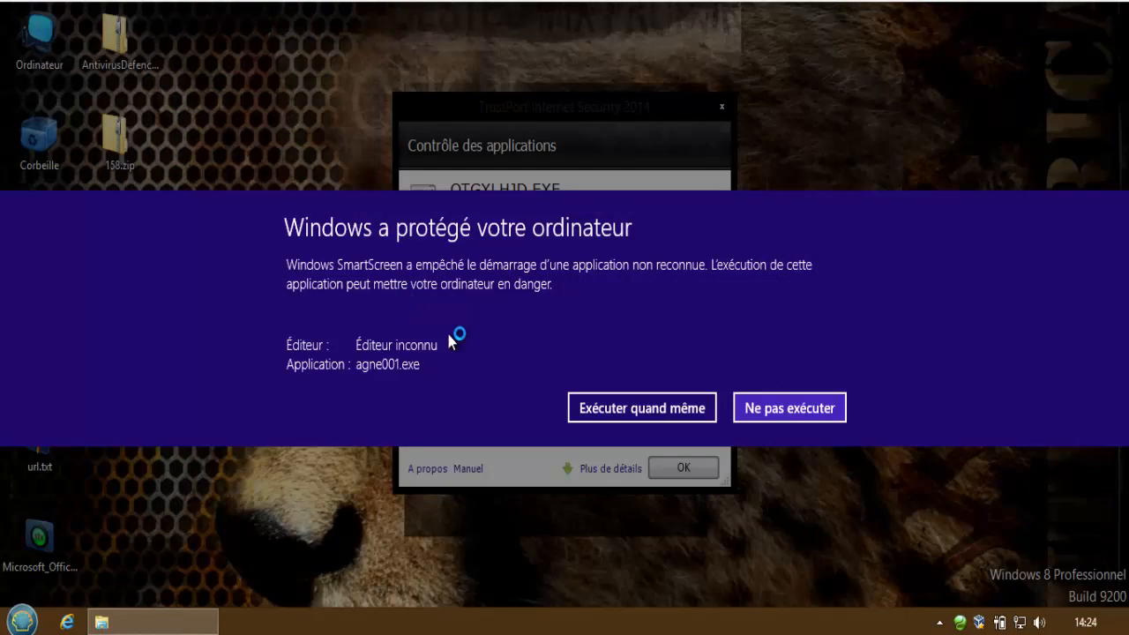
Allow agne001.exe to run despite SmartScreen, block QTGXLHJD.EXE and HIXMGHYZ.EXE, and dismiss the block notifications
left_click(632, 423)
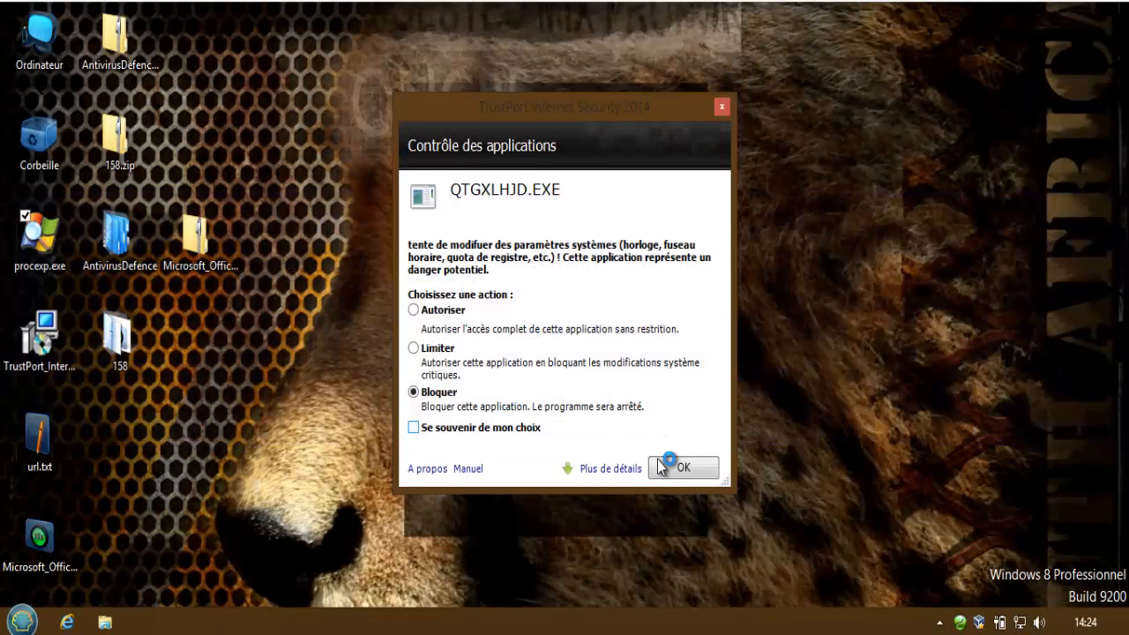
left_click(684, 468)
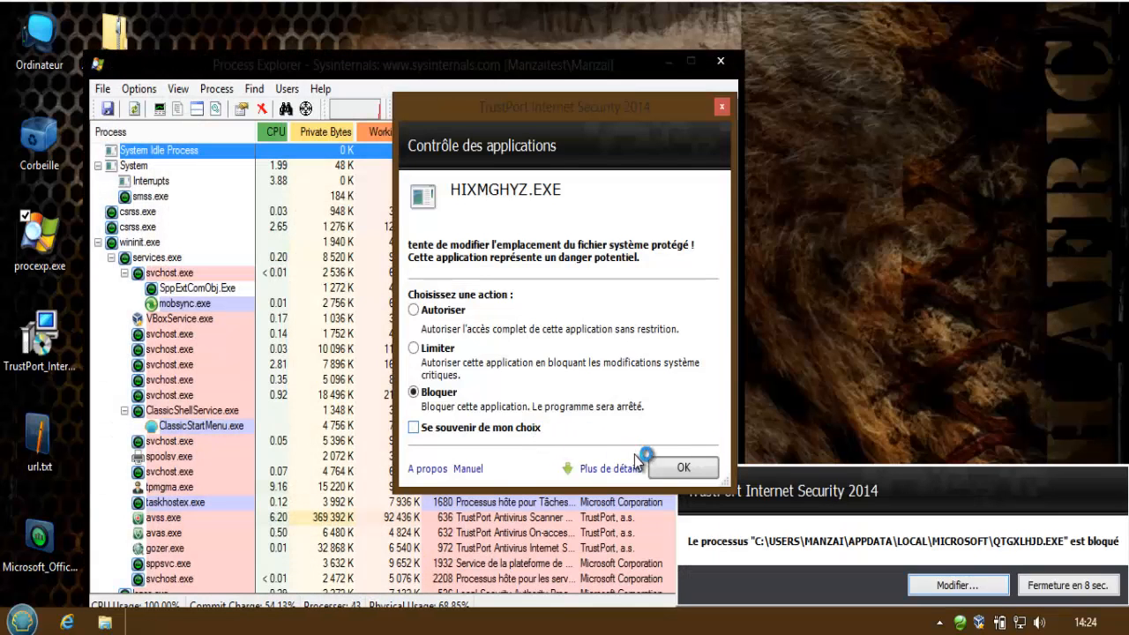
left_click(684, 468)
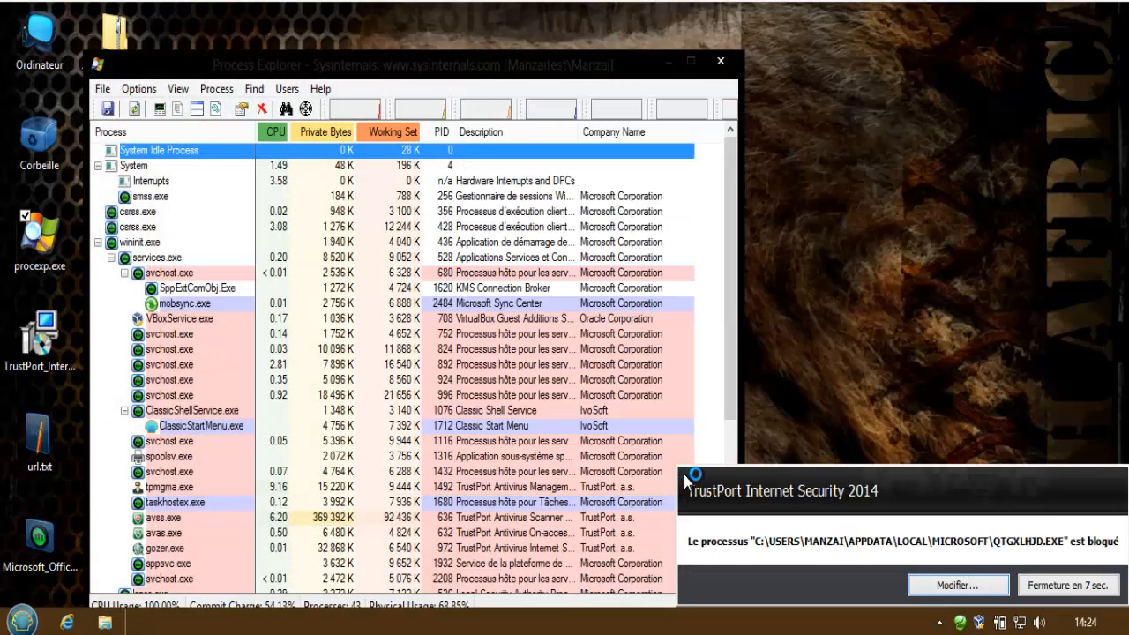
left_click(1046, 587)
left_click(1087, 447)
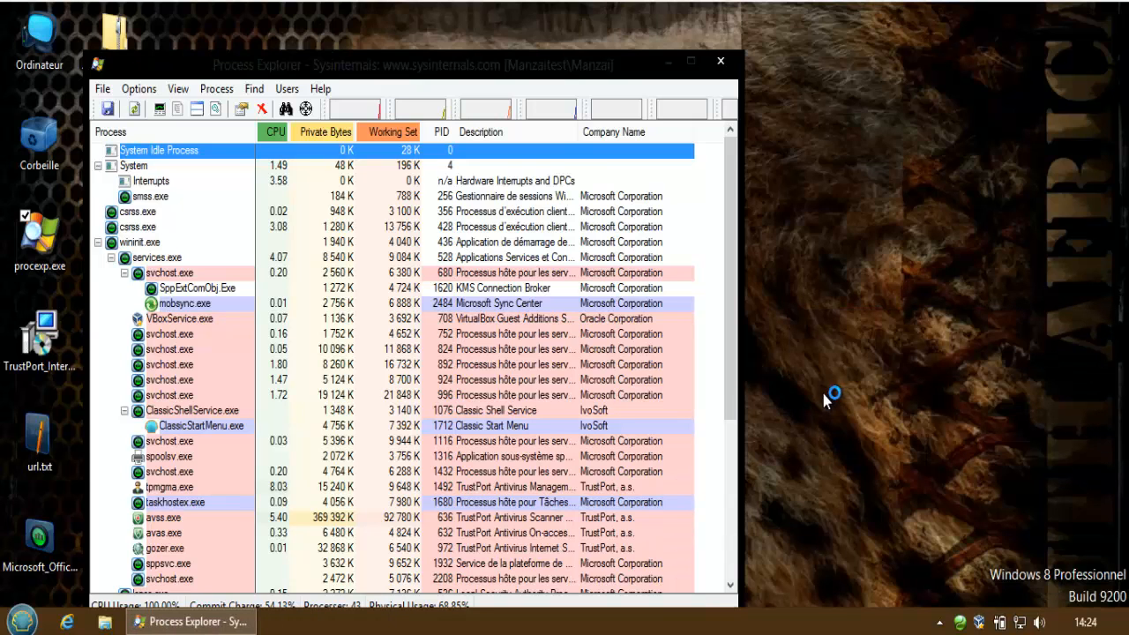
Inspect jushed.exe among the running processes and move the Process Explorer window aside to uncover the desktop icons
left_click(729, 374)
scroll(746, 479, "down", 5)
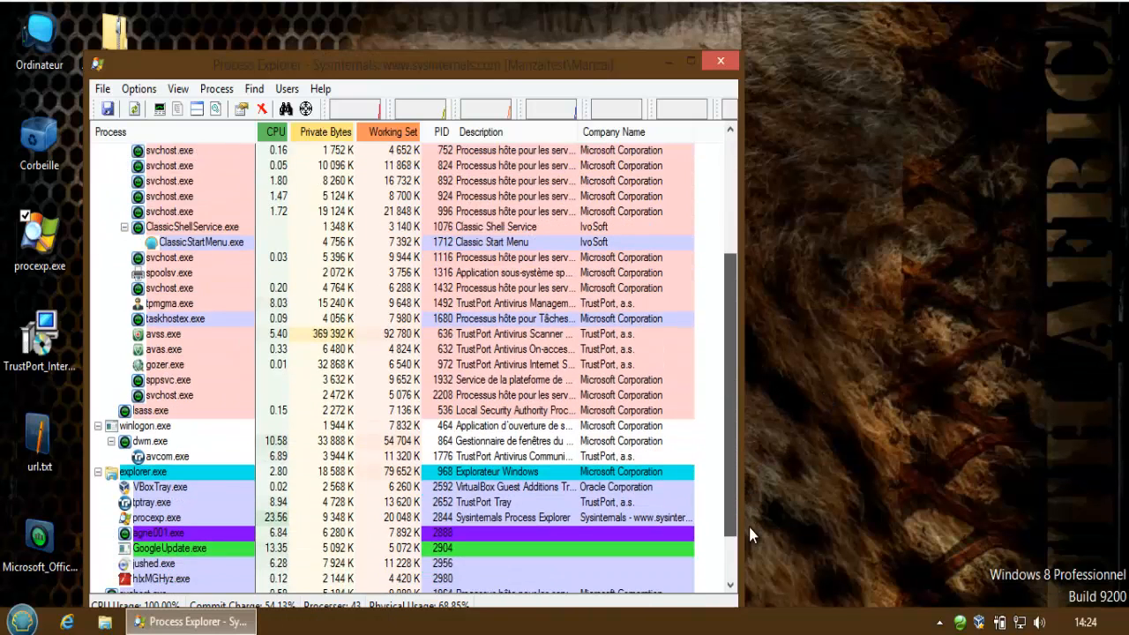
mouse_move(161, 523)
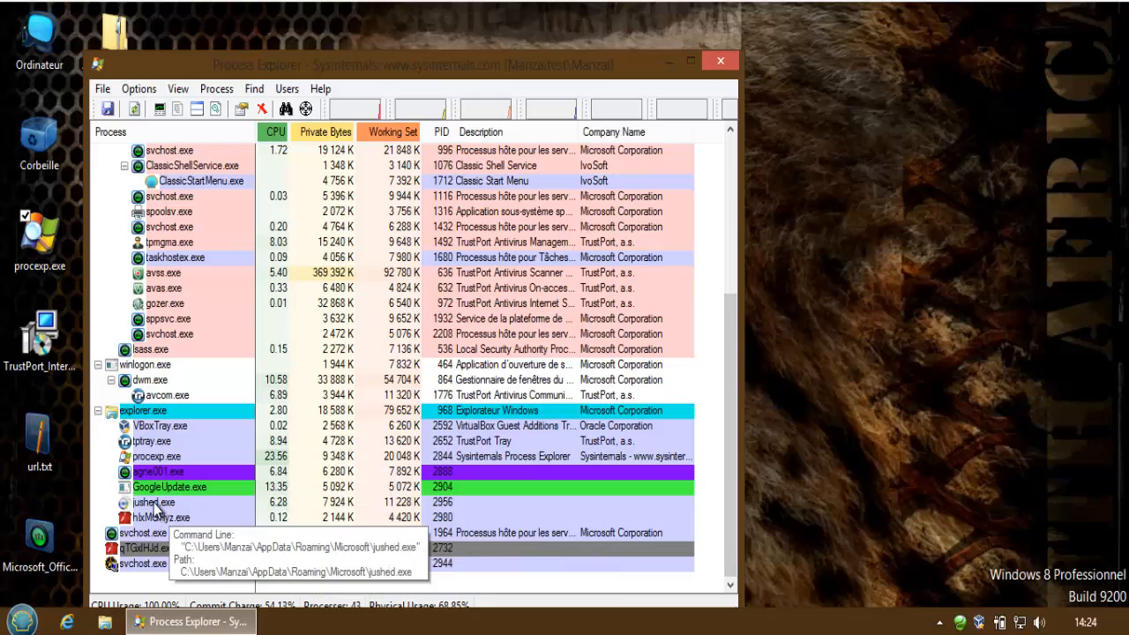
left_click(157, 503)
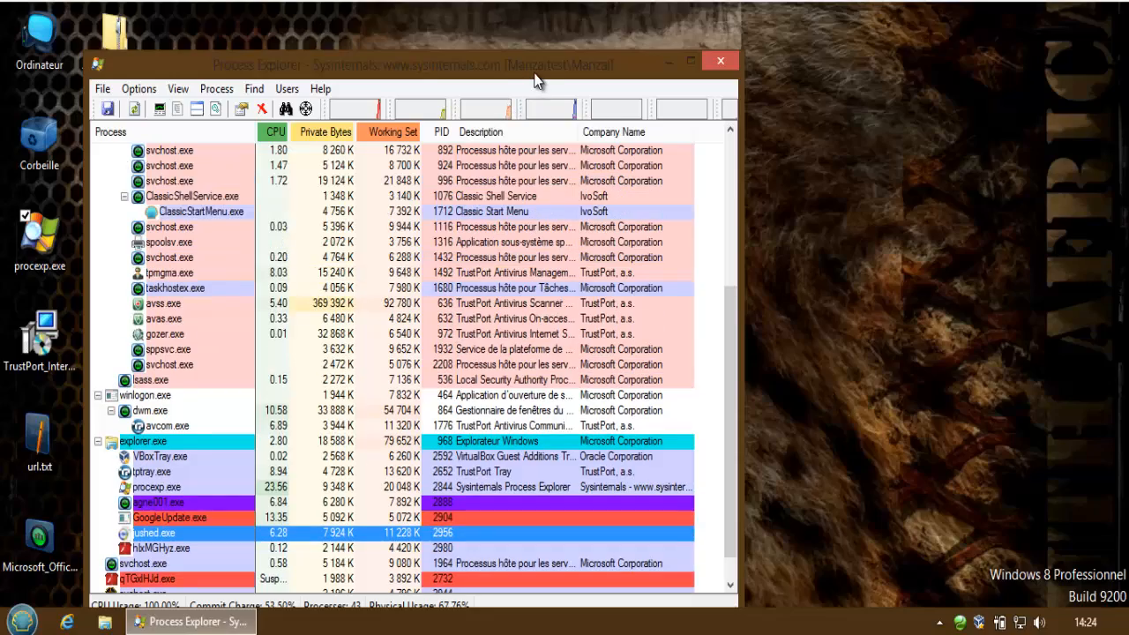
left_click_drag(545, 81, 1128, 53)
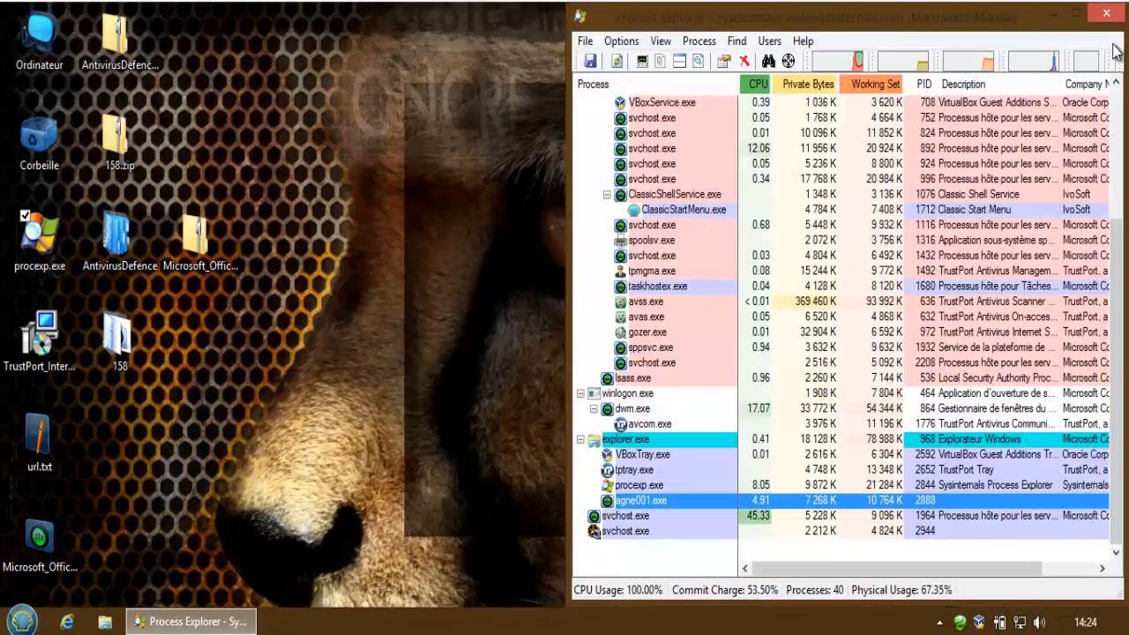
Open the 158 folder from the desktop and narrow the Process Explorer window to uncover the file list
left_click(117, 340)
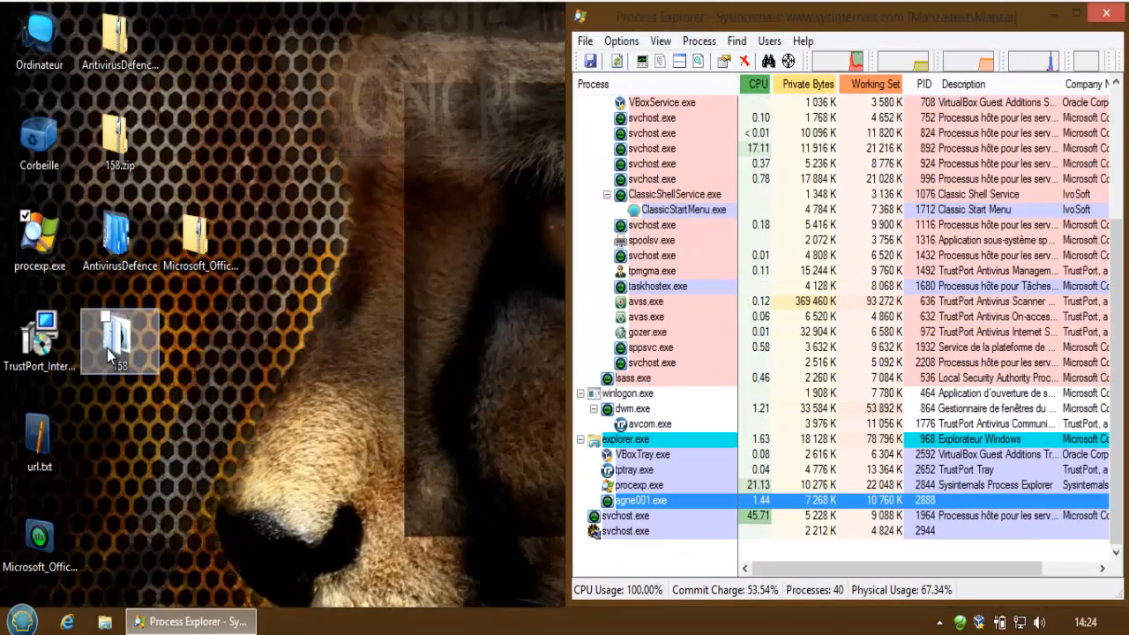
key("Return")
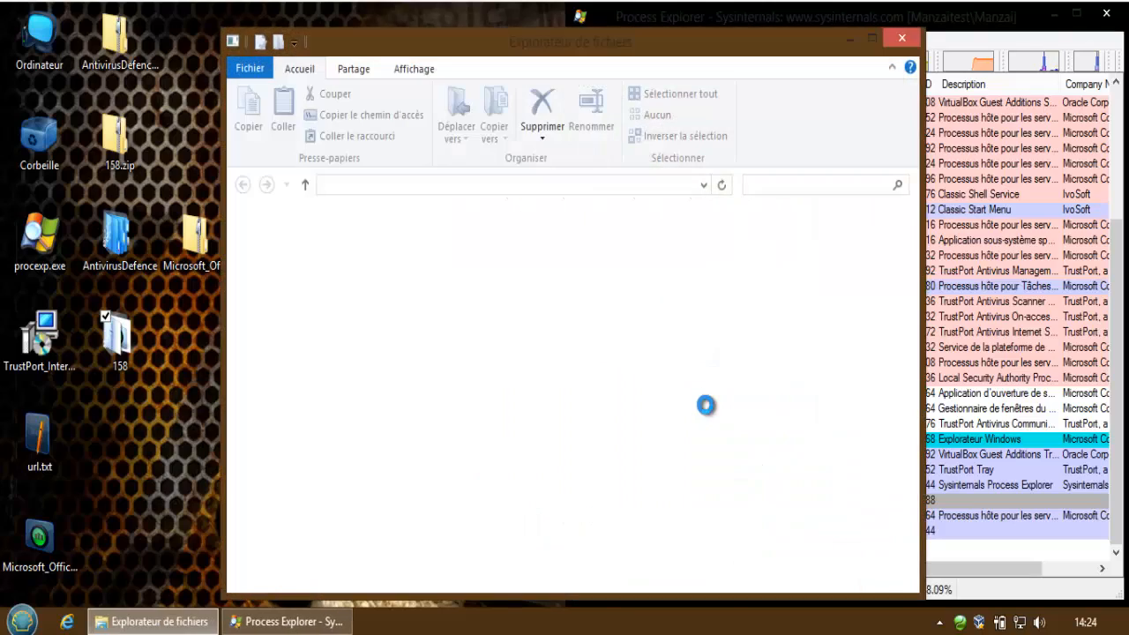
left_click(939, 25)
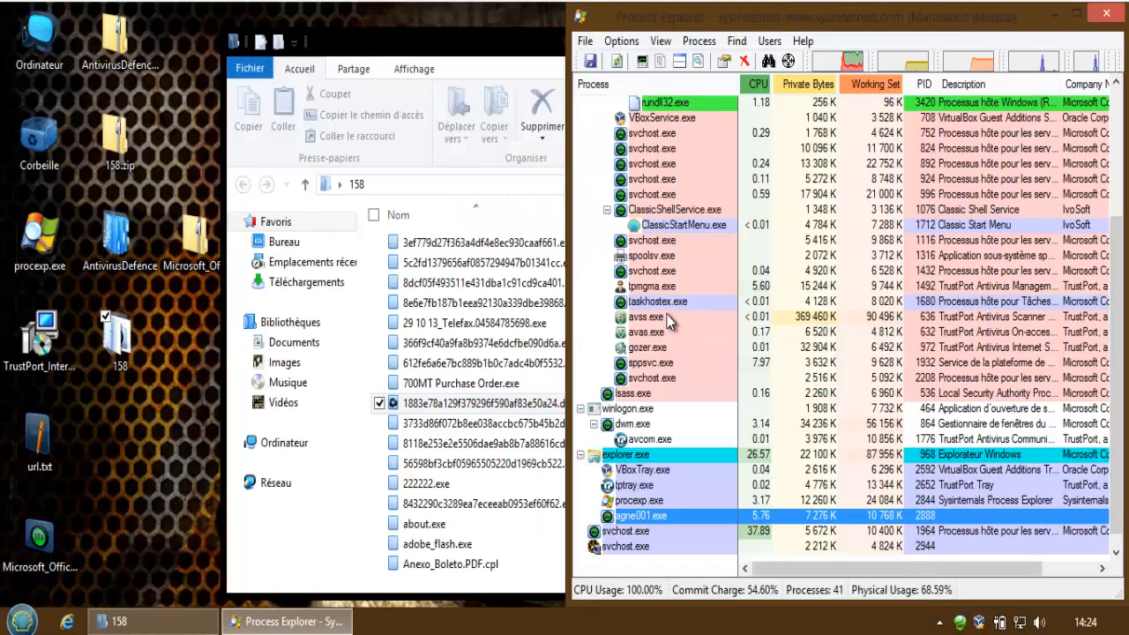
left_click_drag(578, 350, 851, 328)
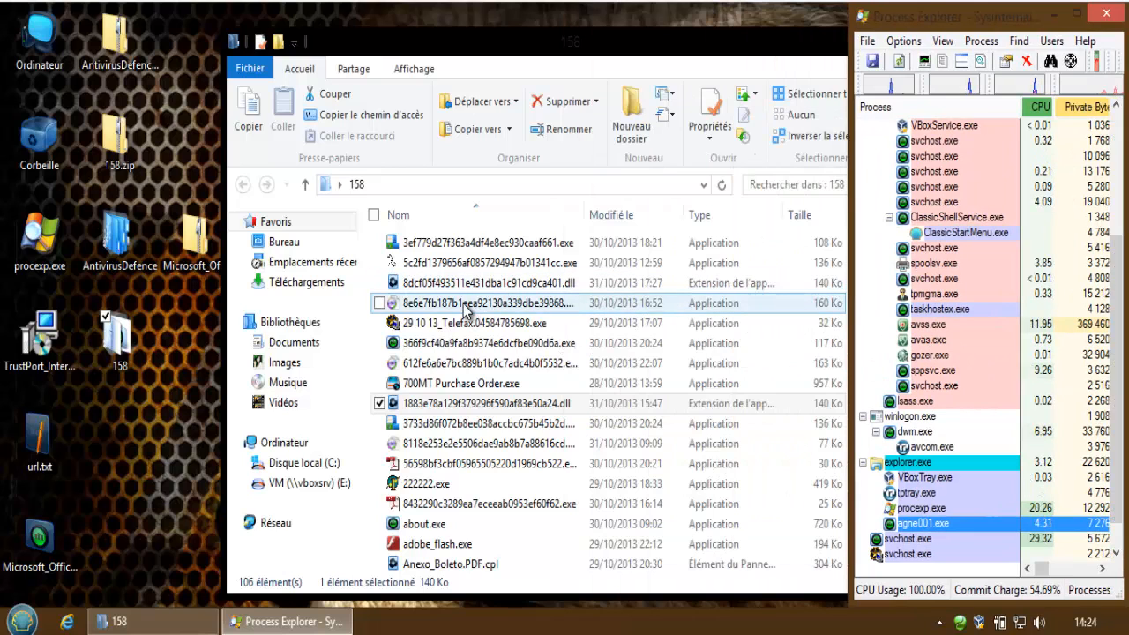
Run the sample whose name starts with 8e6e7fb187b1eea92130a339dbe39868 from the 158 folder
left_click(468, 309)
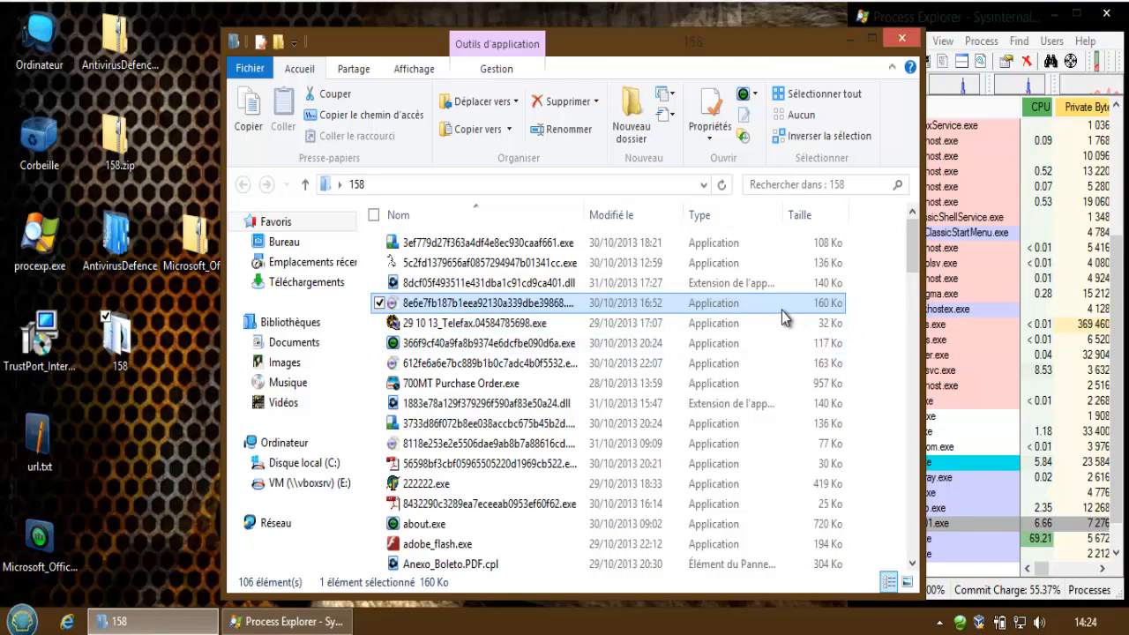
left_click(1046, 541)
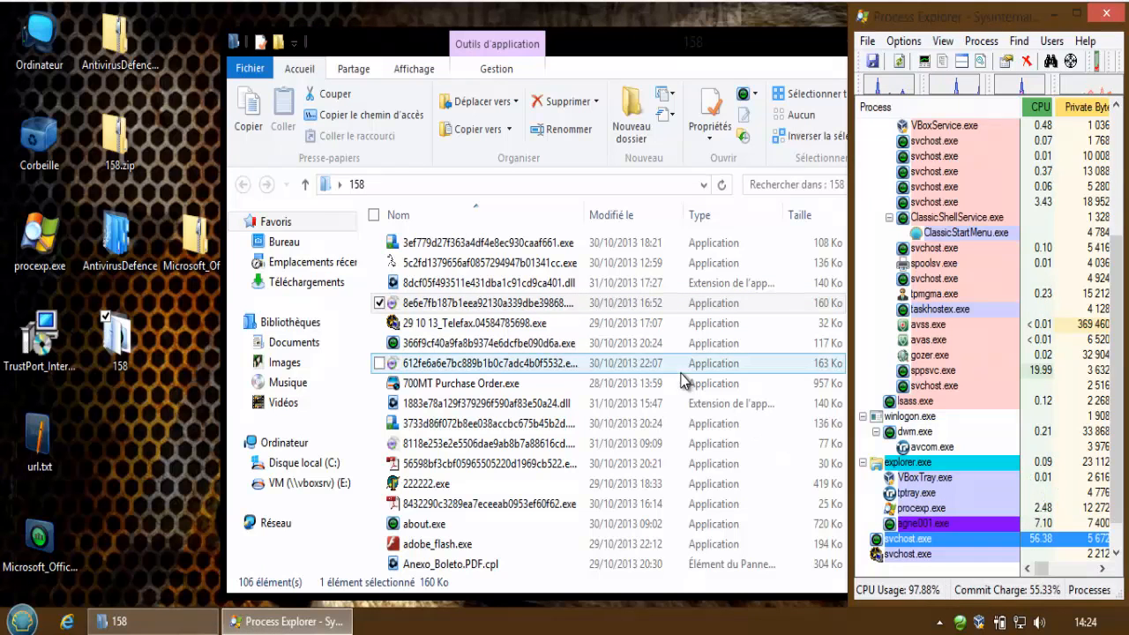
double_click(607, 303)
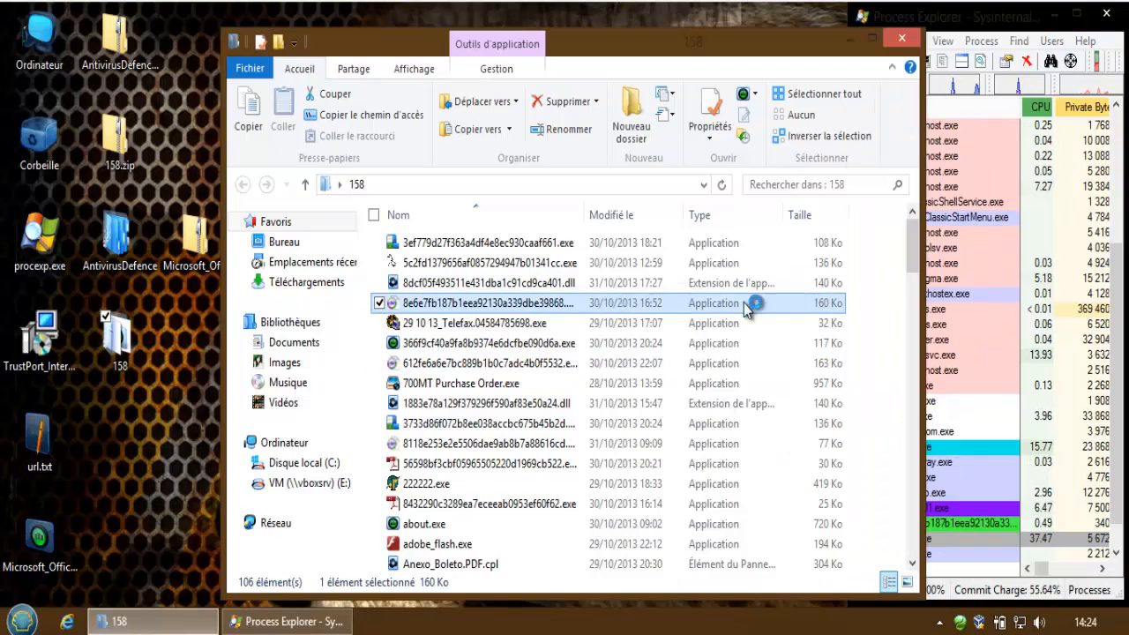
Run mmmm.exe and n12.exe from the 158 folder
left_click_drag(915, 256, 913, 404)
left_click(435, 470)
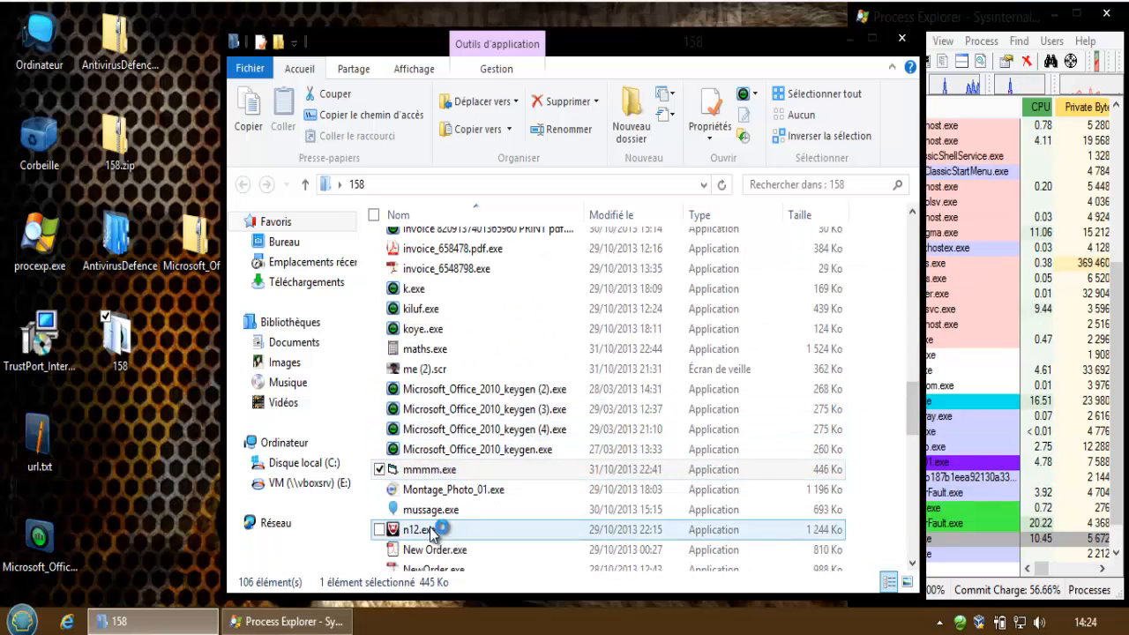
left_click(401, 530)
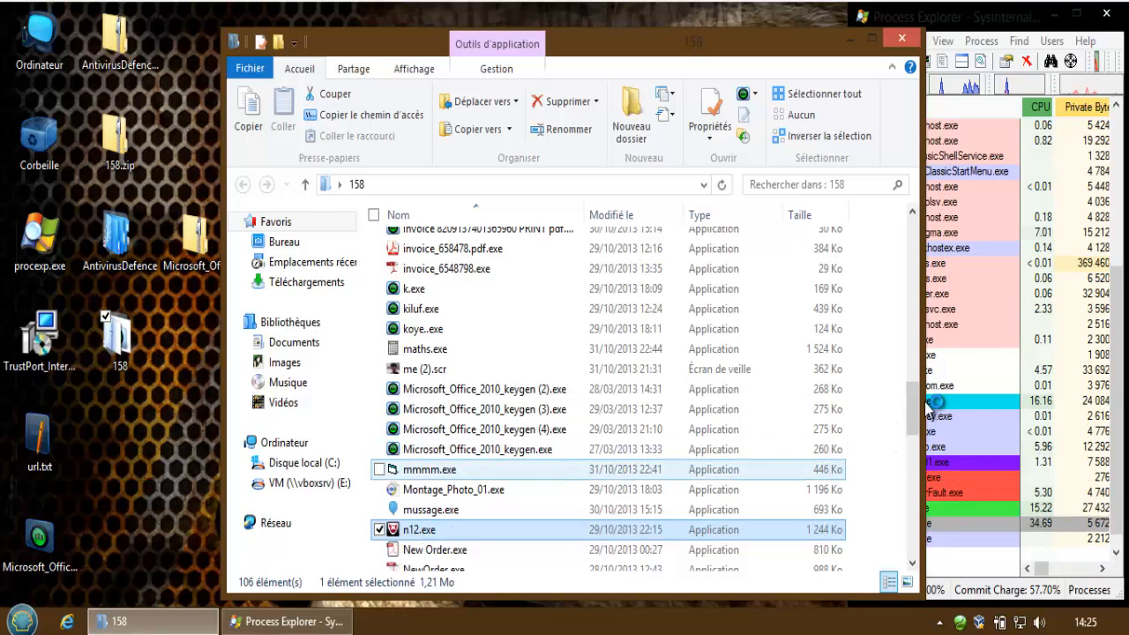
Run Order details.exe, Order history page.pdf.exe, Order Name.exe, payroll_subm_10302013.exe and Photo Instrument 6.2 Crack.exe
left_click_drag(914, 393, 914, 436)
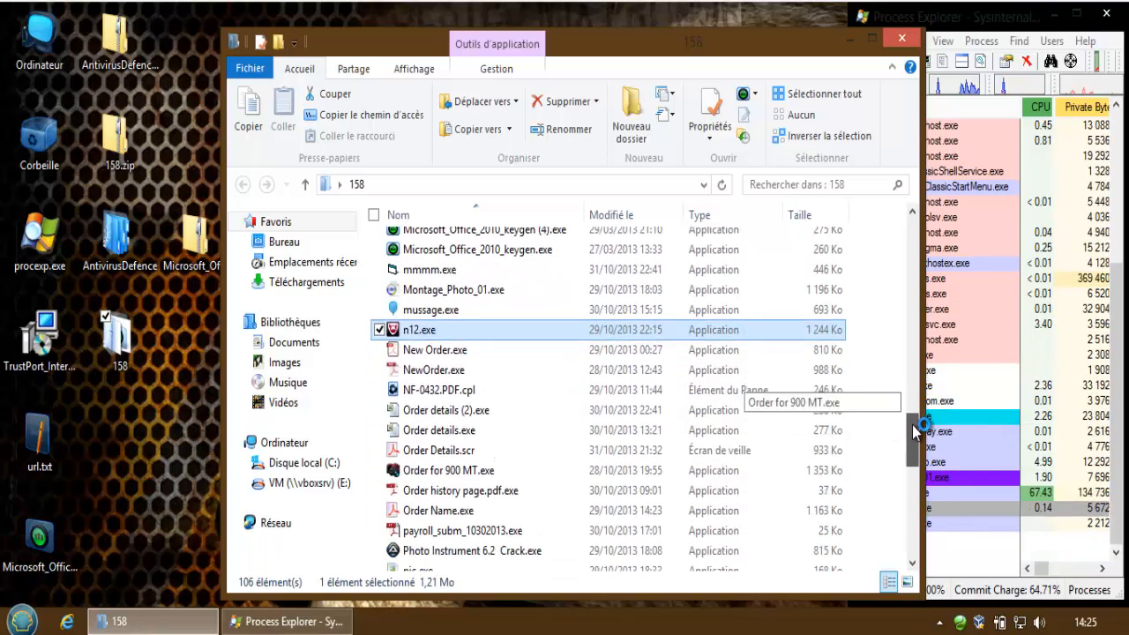
left_click(438, 432)
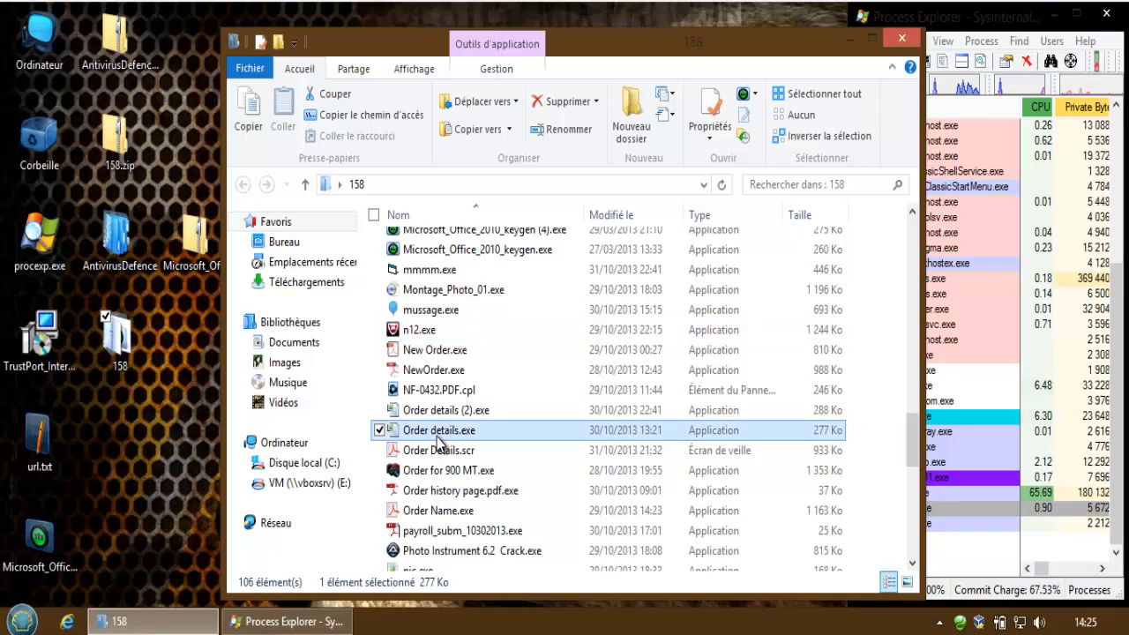
left_click(441, 491)
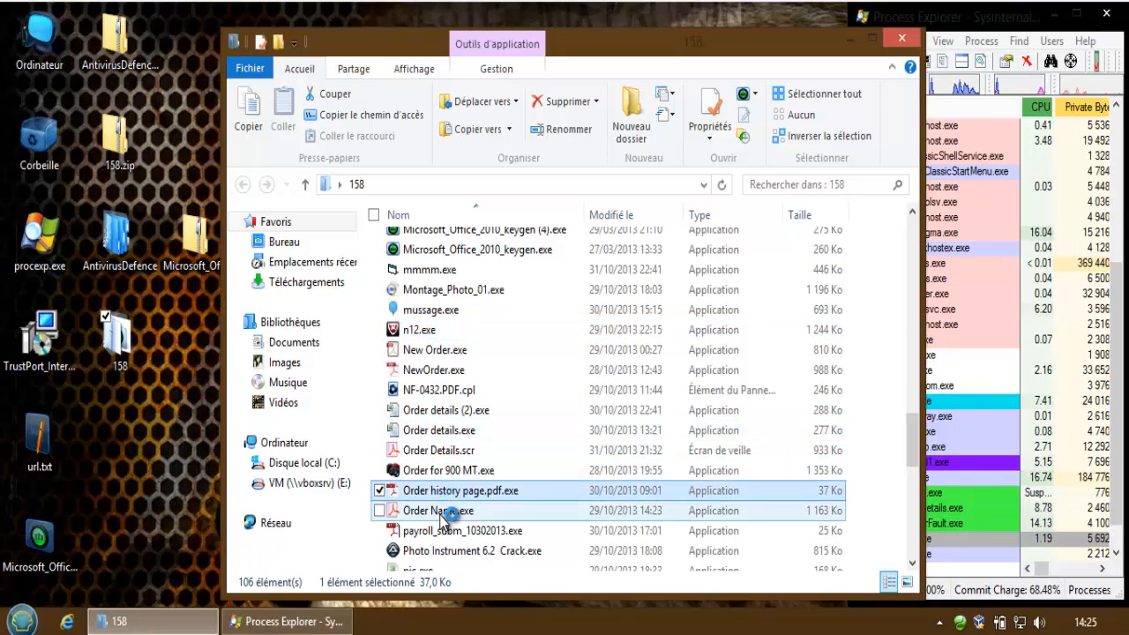
left_click(441, 511)
left_click(448, 531)
left_click(448, 552)
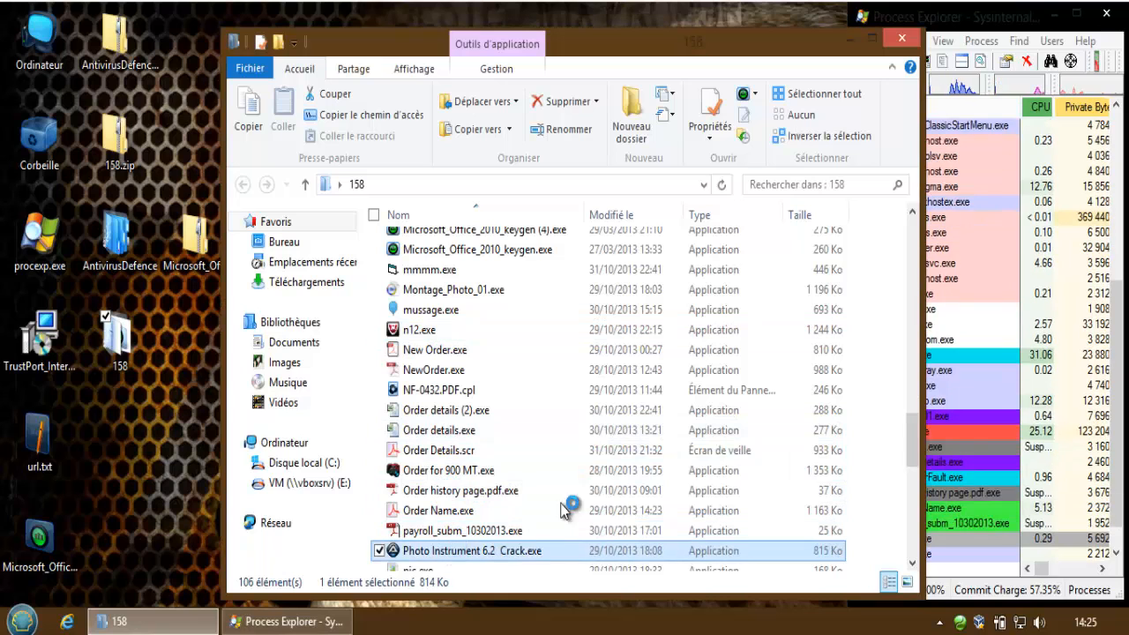
Check Order history page.pdf.exe in the process list, block it and dismiss the block notification
left_click(1028, 468)
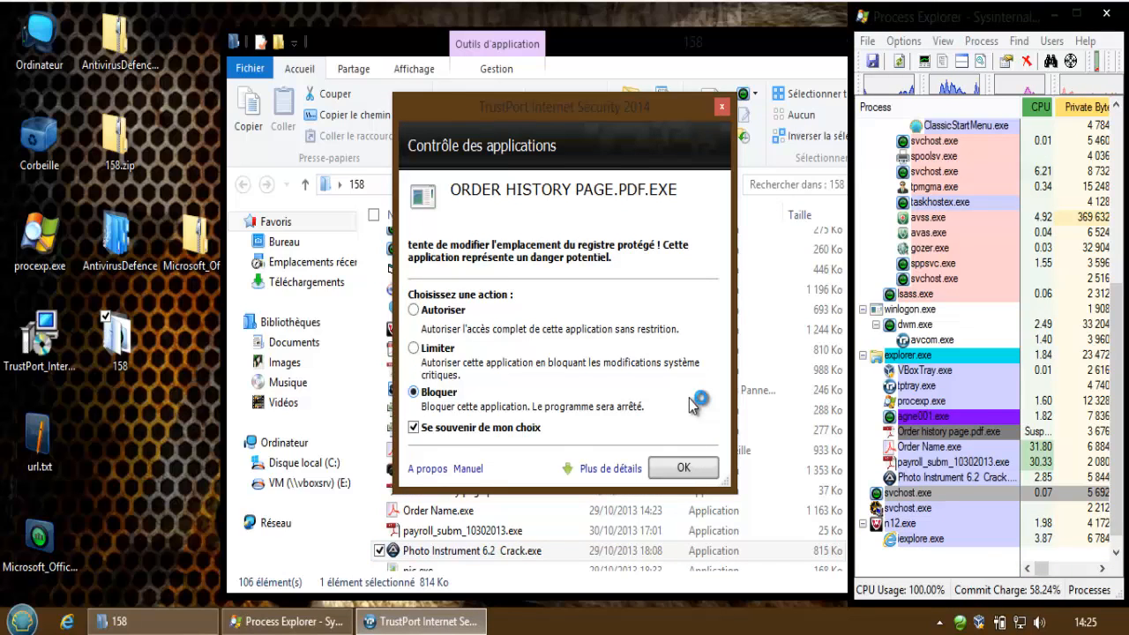
left_click(959, 433)
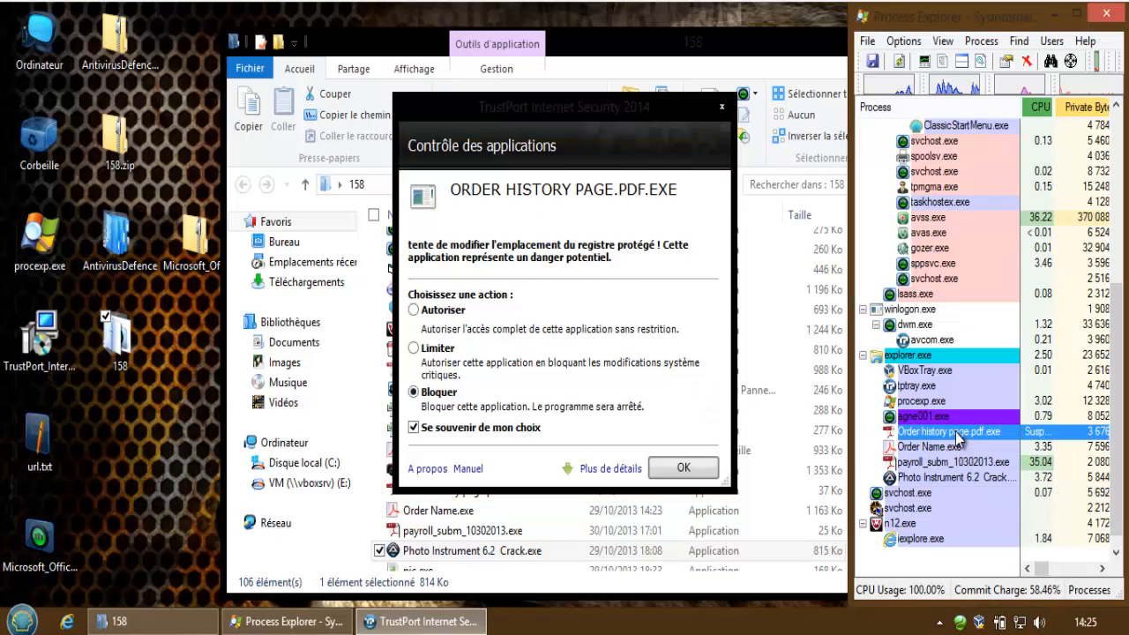
left_click(684, 468)
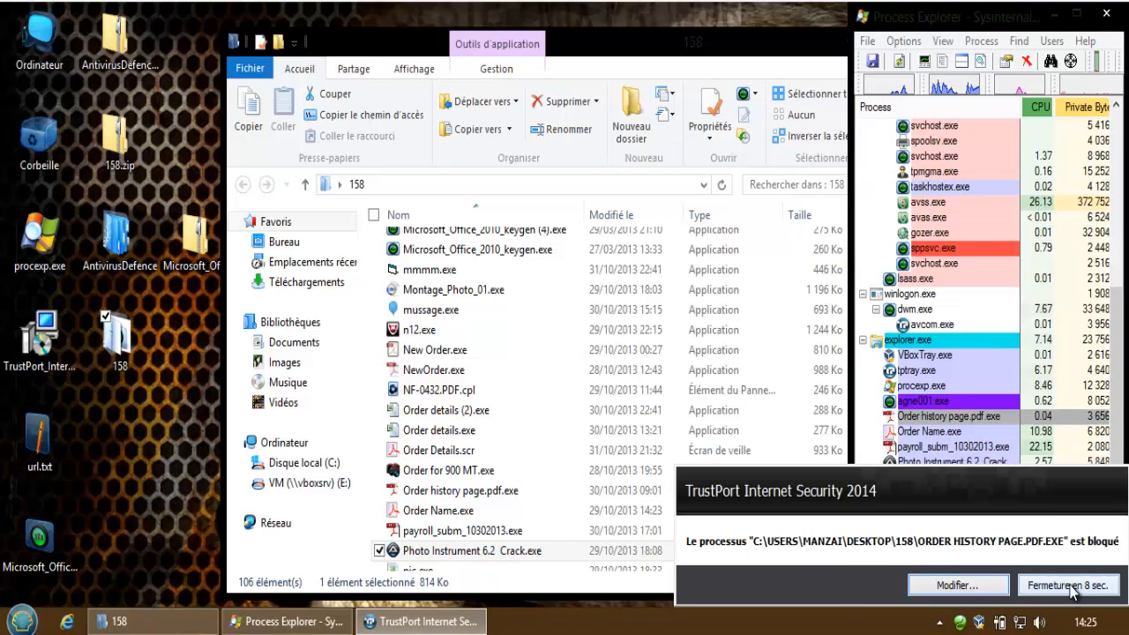
left_click(1078, 584)
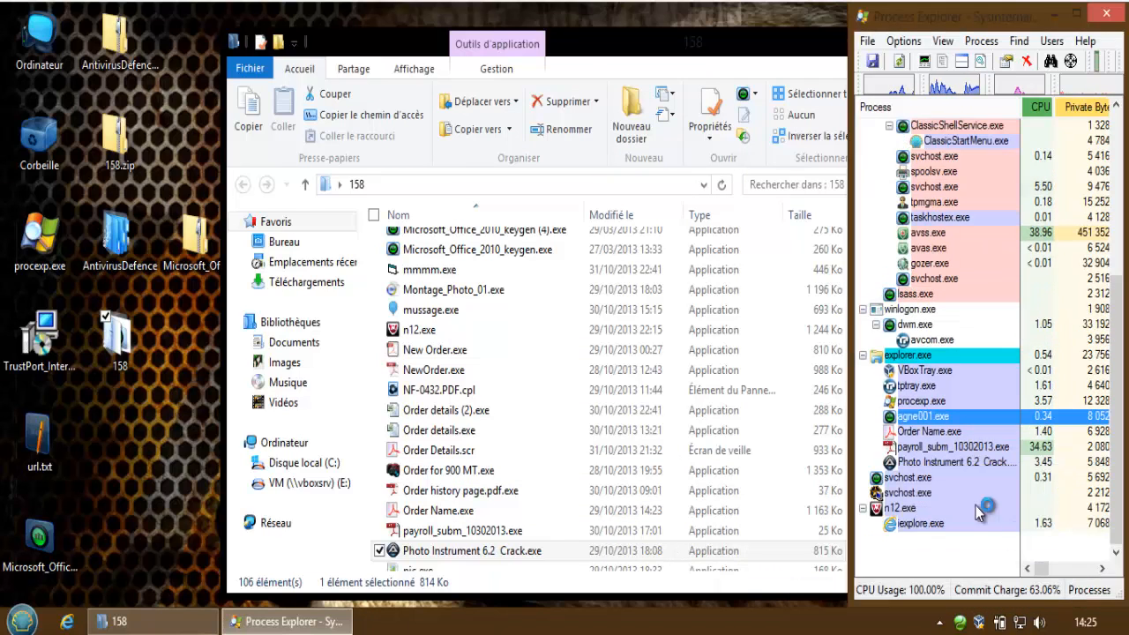
Inspect the iexplore.exe and svchost.exe processes under n12.exe, and block payroll_subm_10302013.exe with the choice remembered
left_click(922, 524)
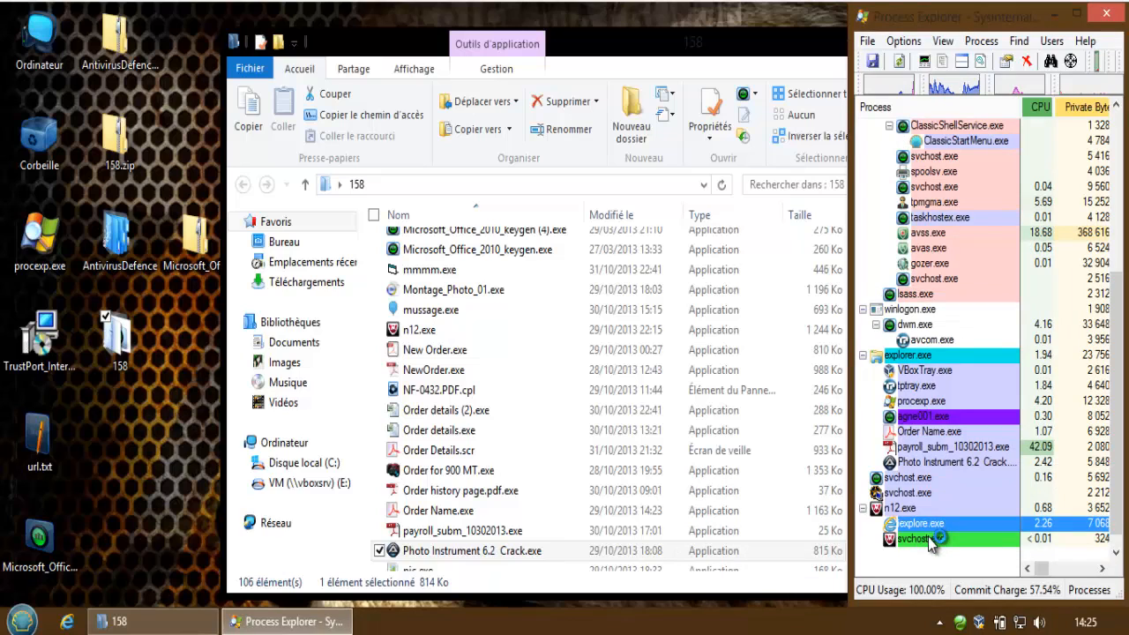
left_click(931, 540)
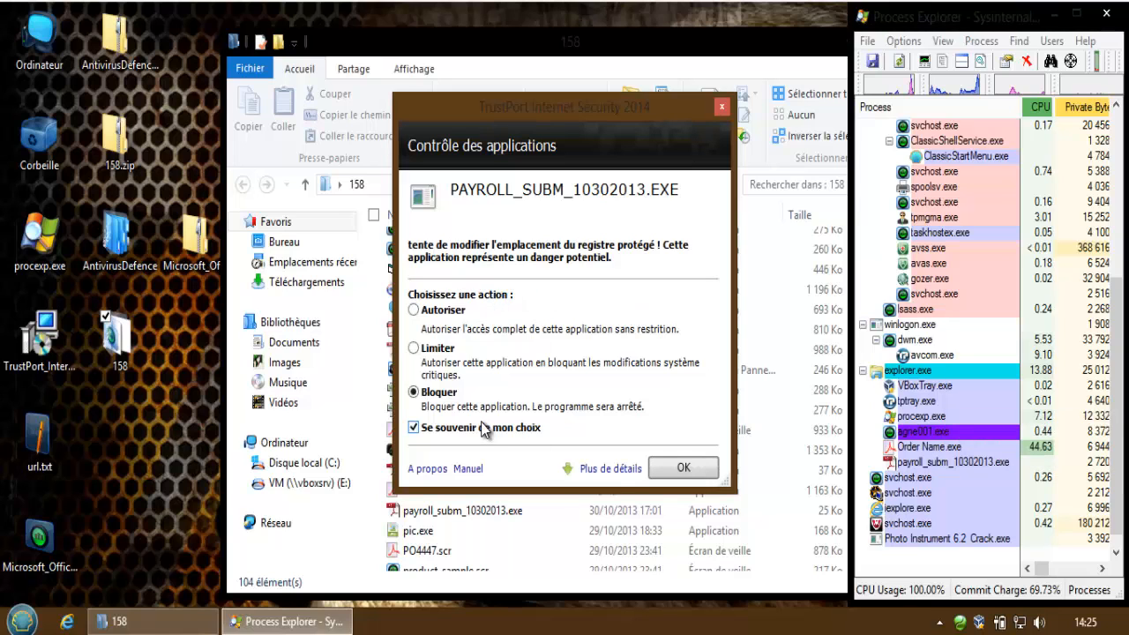
left_click(682, 468)
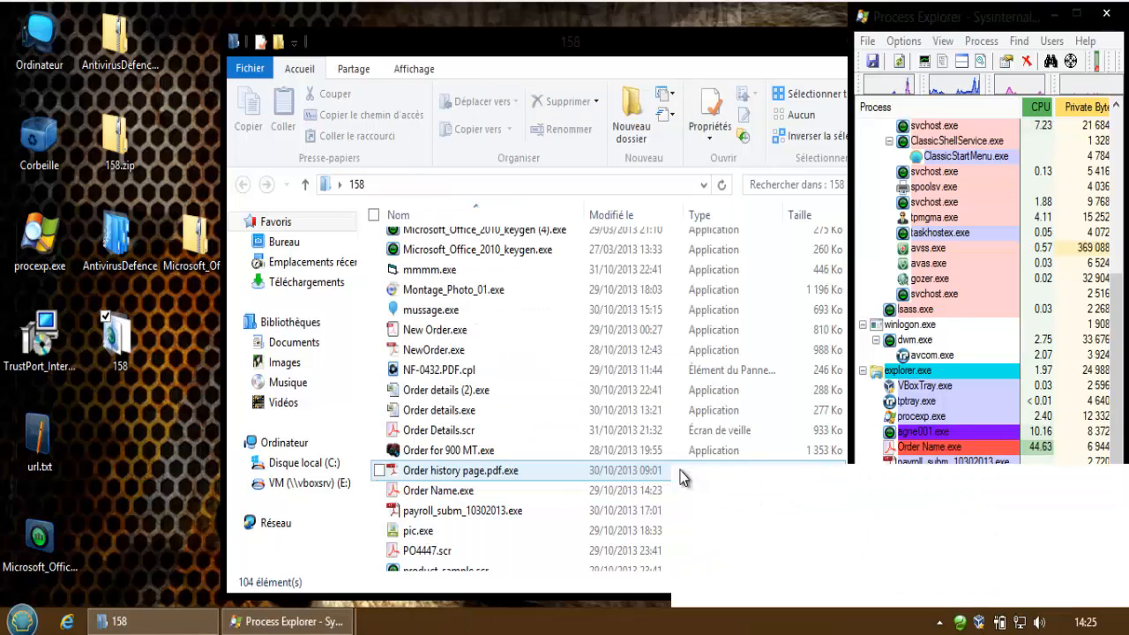
Answer the application control prompt and inspect the conhost.exe process under cscript.exe in the process list
left_click(1068, 585)
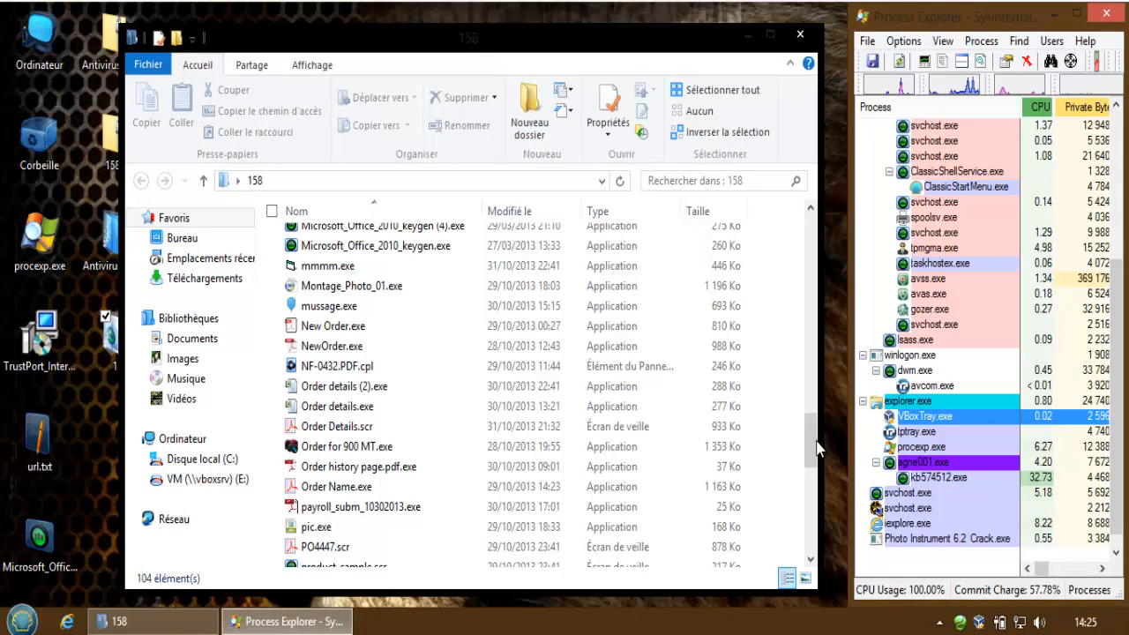
left_click_drag(814, 441, 813, 534)
left_click_drag(805, 491, 798, 390)
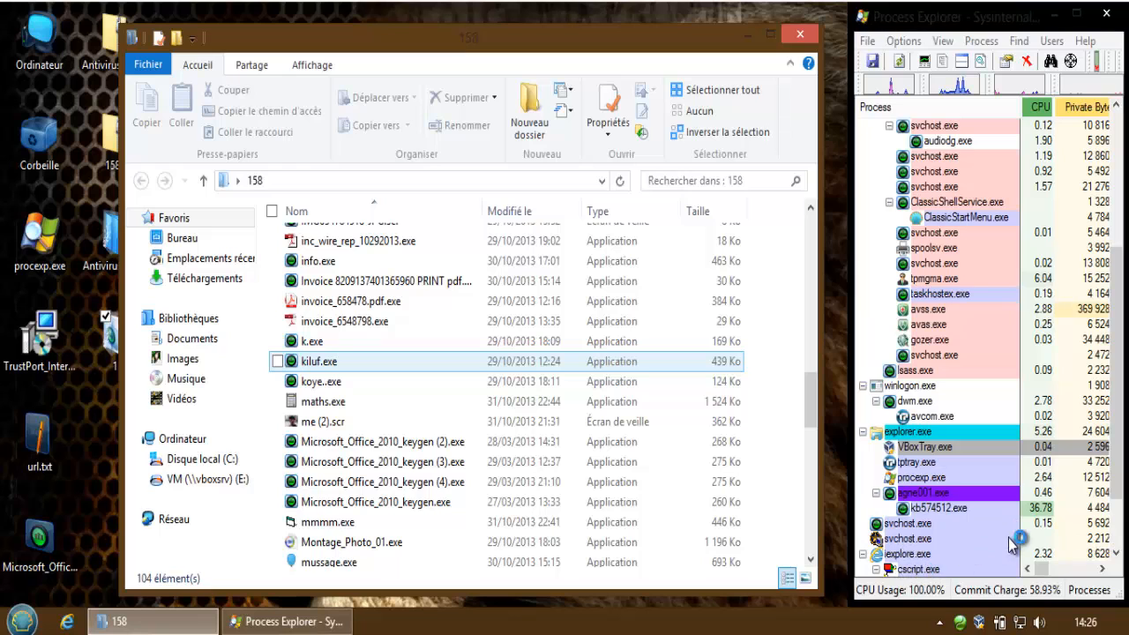
left_click(1118, 536)
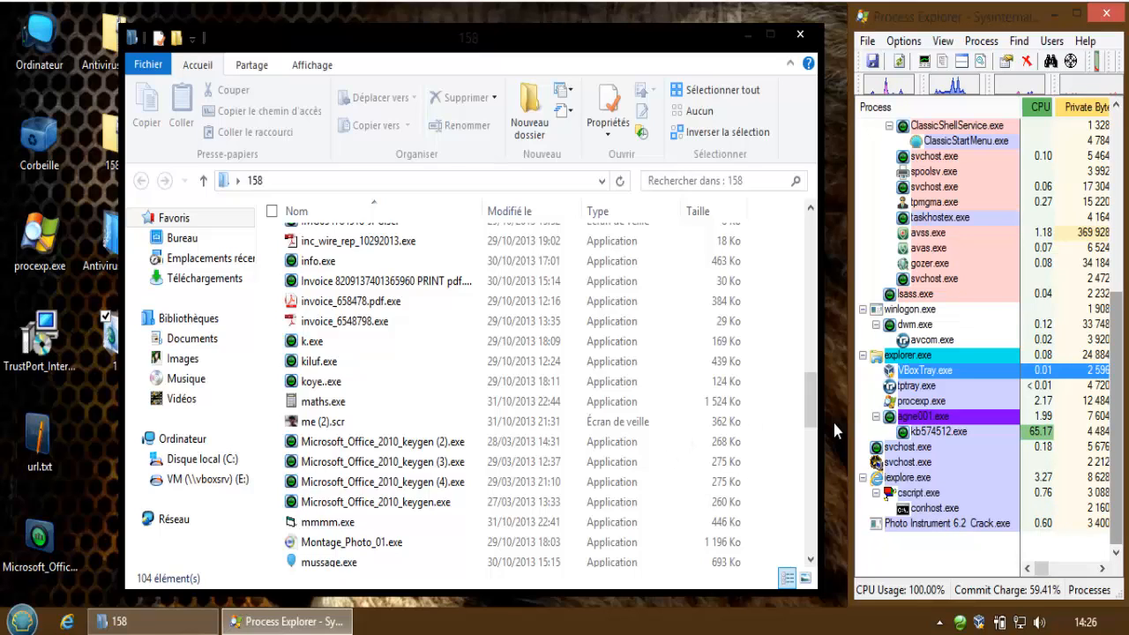
left_click(935, 508)
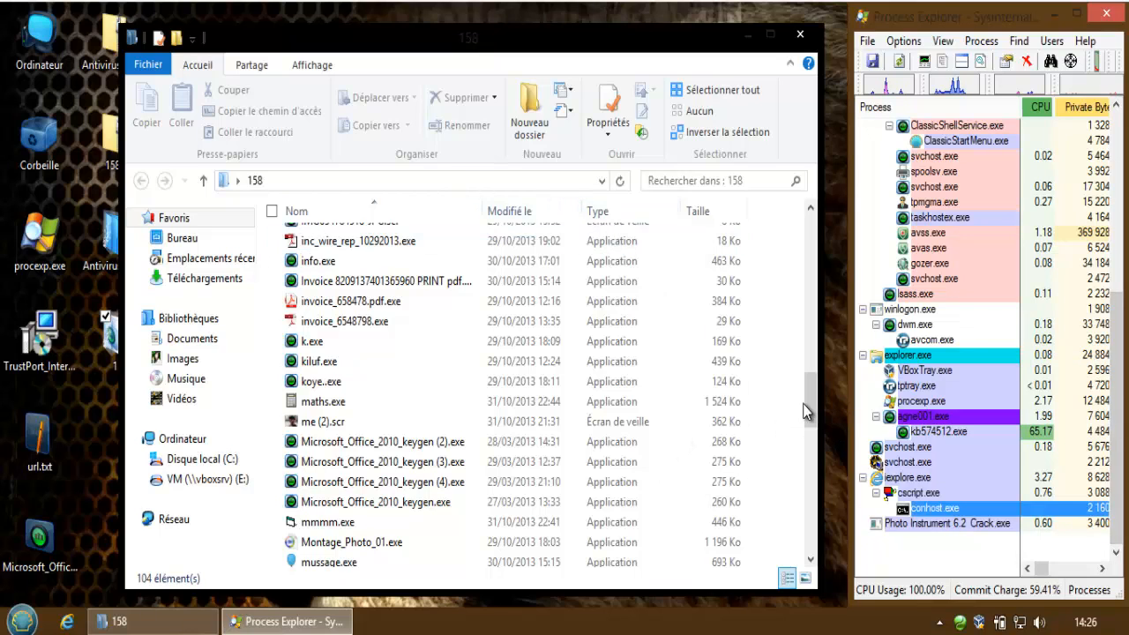
Run k.exe and maths.exe from the 158 folder
double_click(318, 344)
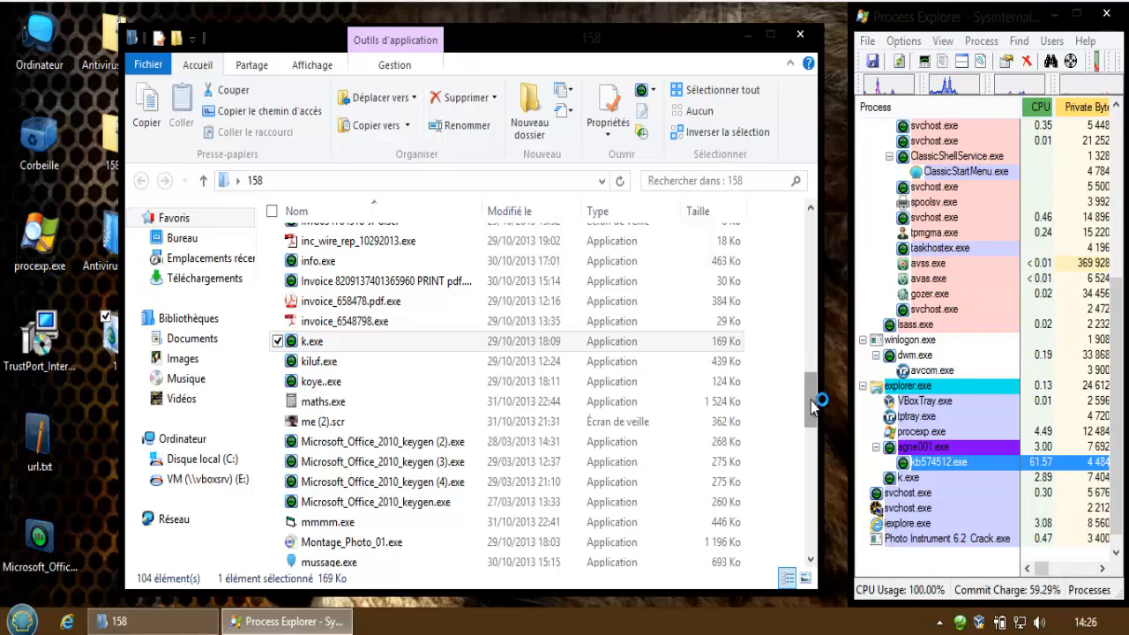
left_click_drag(816, 401, 816, 417)
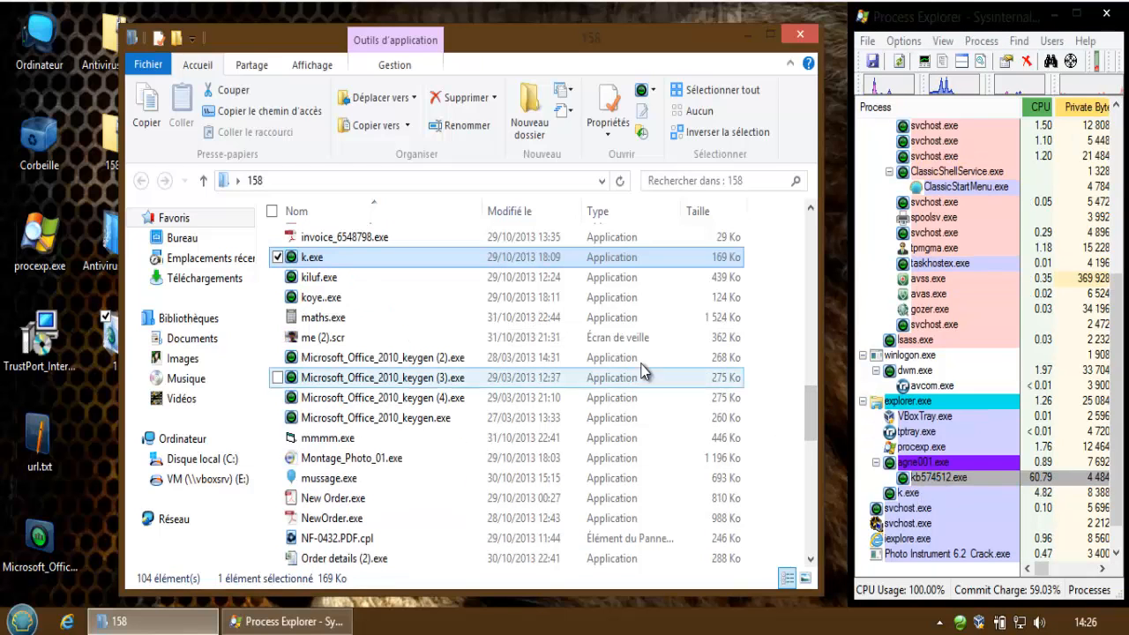
left_click(311, 322)
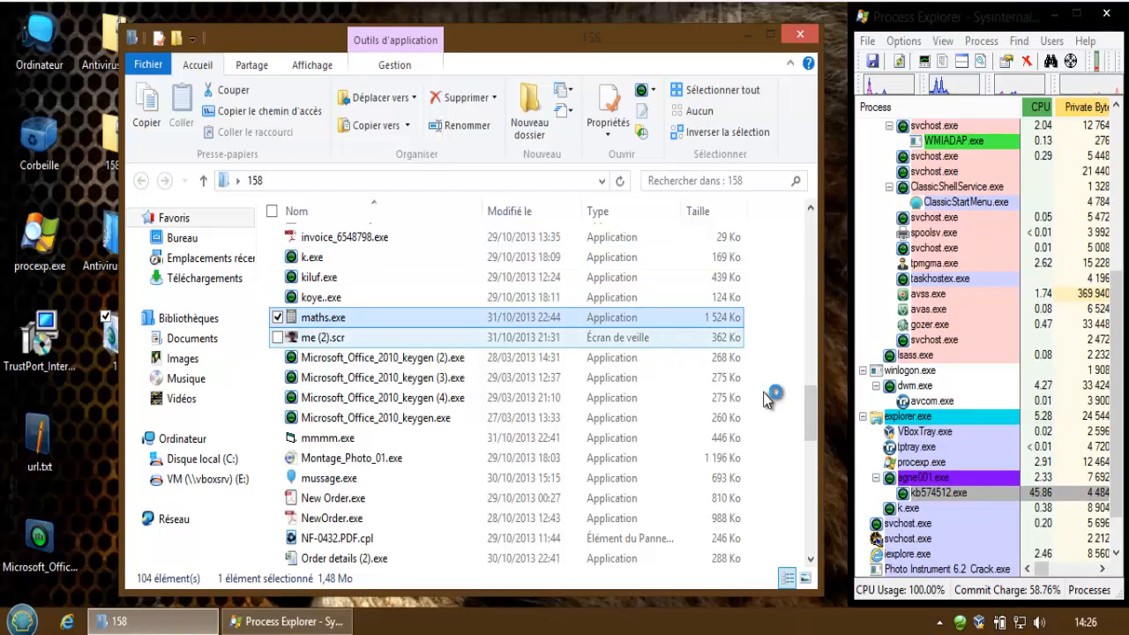